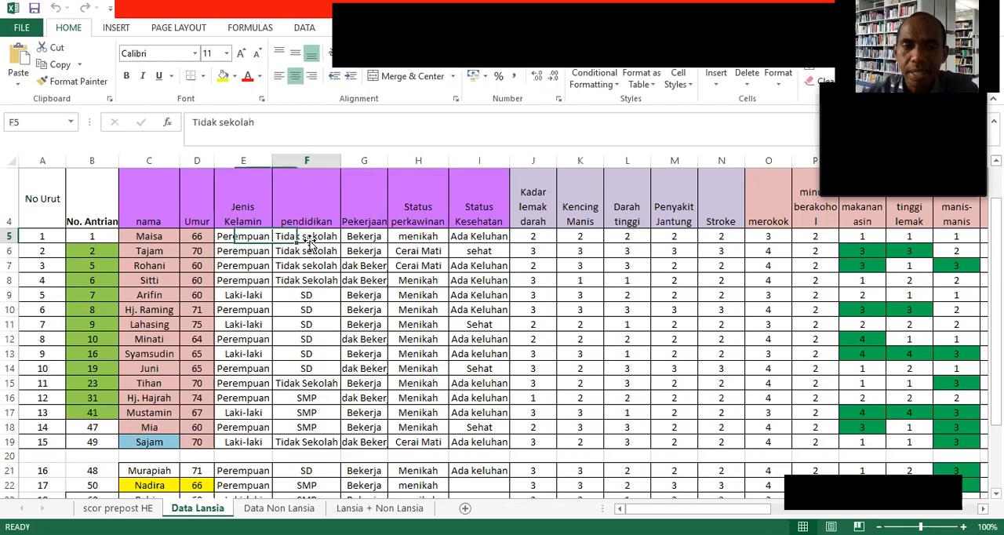
Review the first respondent's occupation, marital status and health status entries in the Data Lansia sheet.
left_click(370, 237)
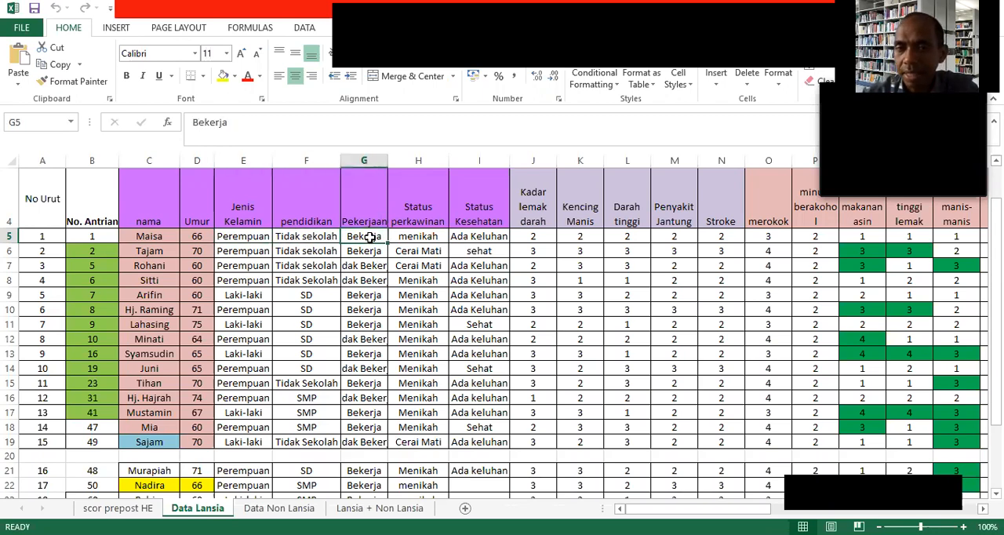
left_click(413, 238)
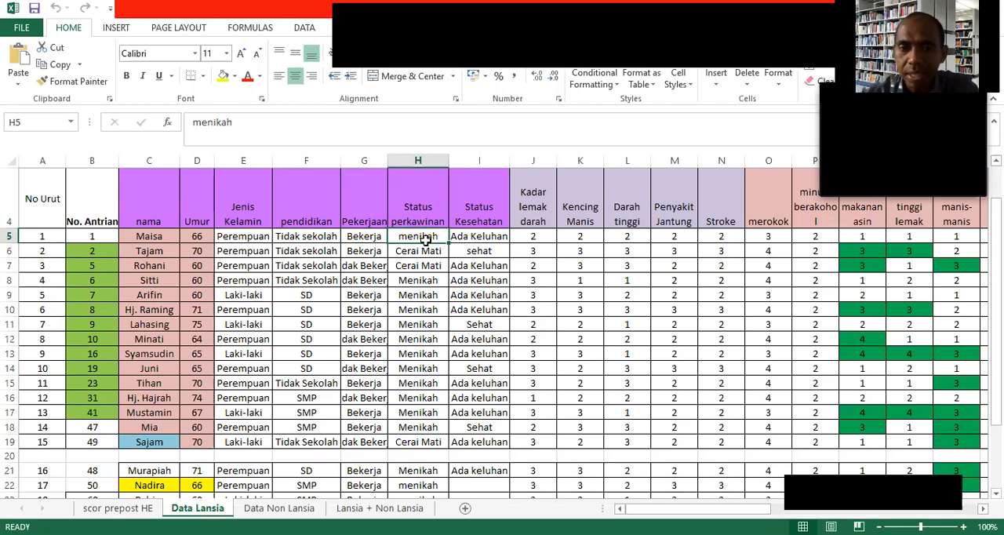
left_click(464, 239)
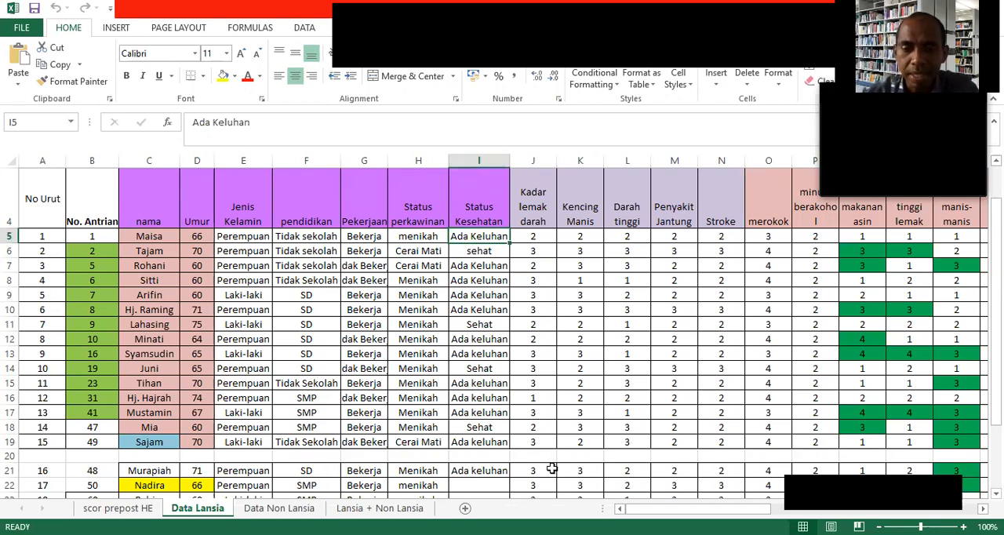
Examine the blood pressure (Tekanan Darah), waist circumference (lingkar perut) and IMT columns of the Data Lansia sheet.
left_click_drag(698, 509, 905, 509)
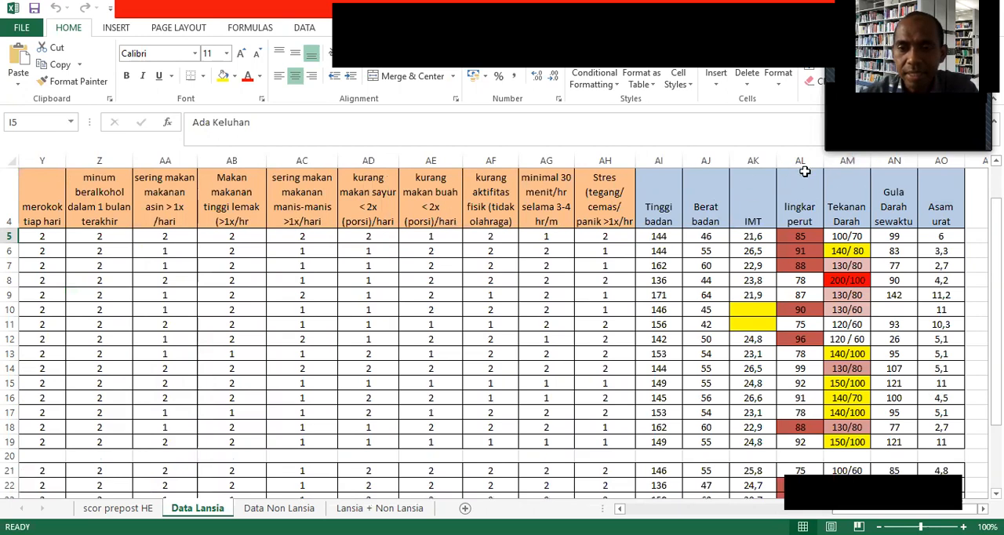
left_click(842, 161)
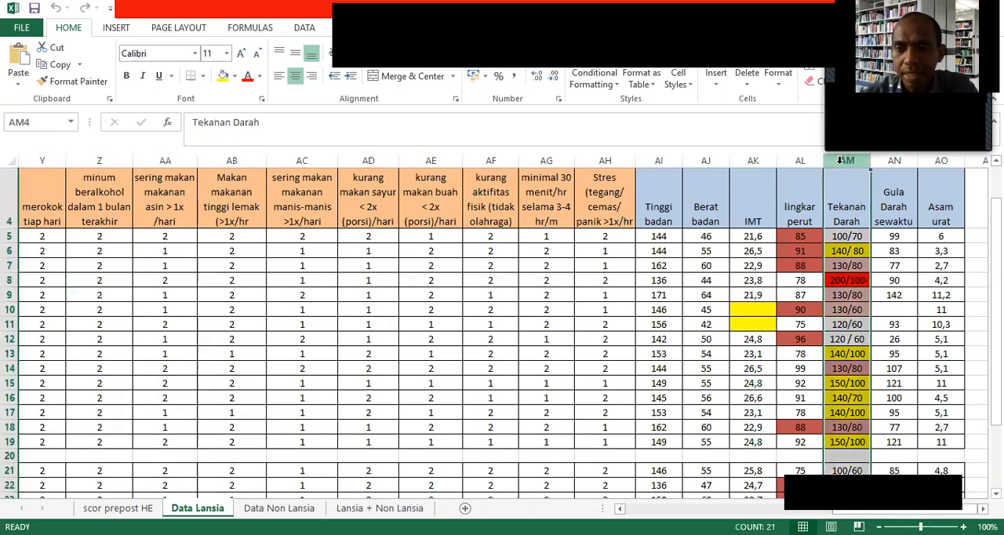
left_click(840, 239)
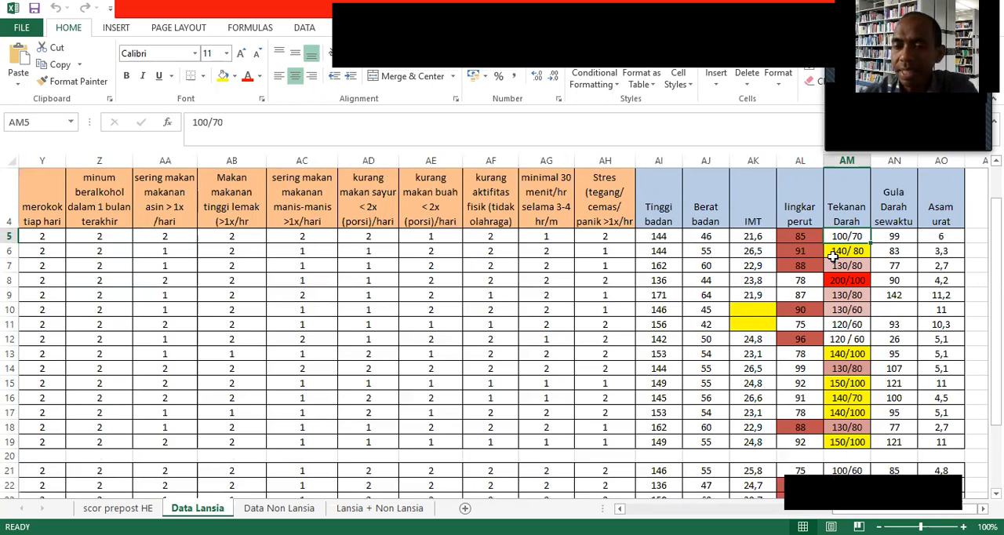
left_click(833, 254)
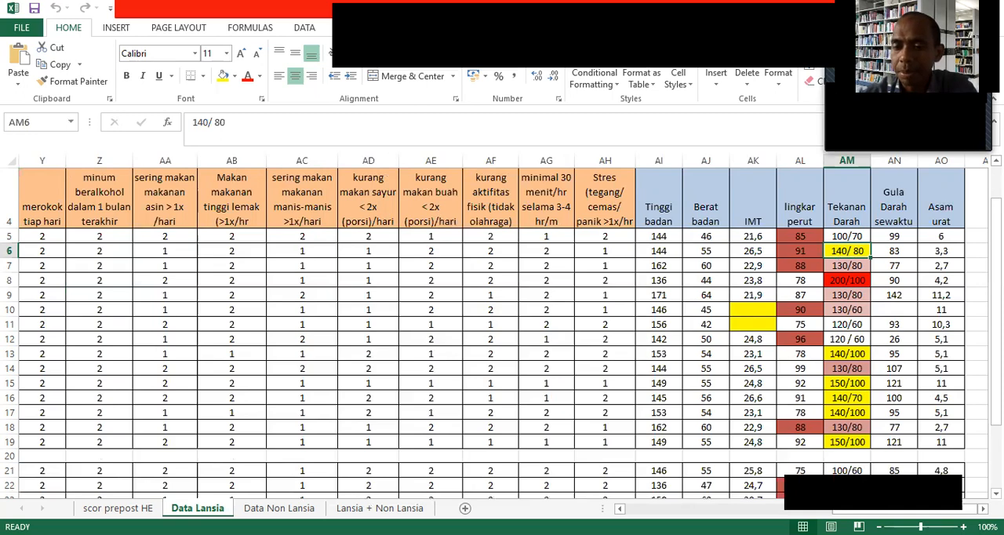
scroll(903, 482, "up", 5, "ctrl")
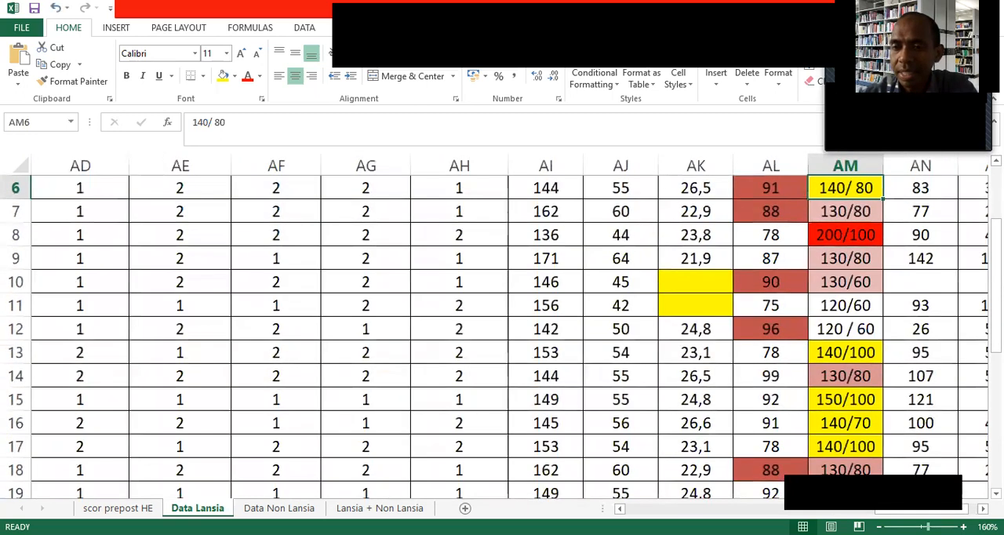
scroll(903, 482, "down", 1)
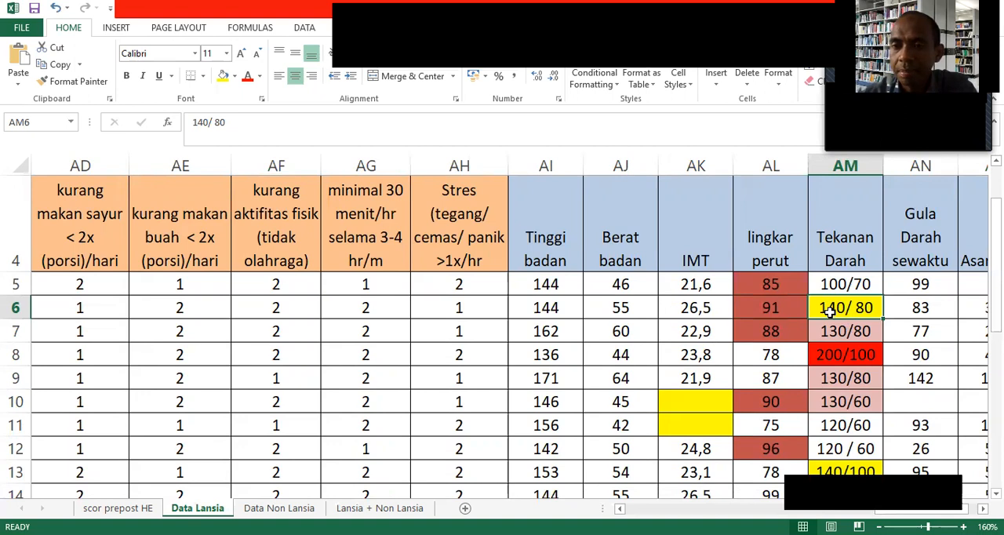
left_click(762, 332)
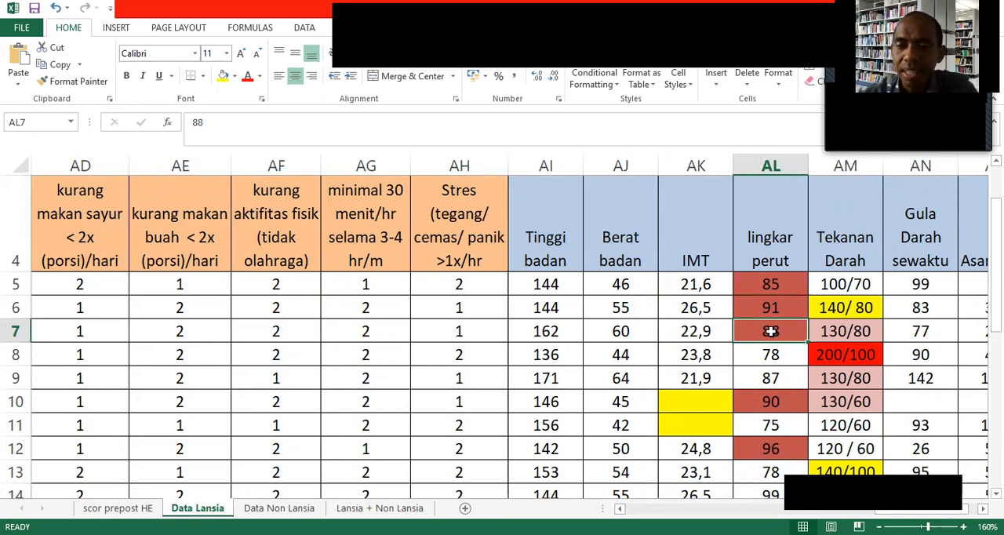
left_click(696, 333)
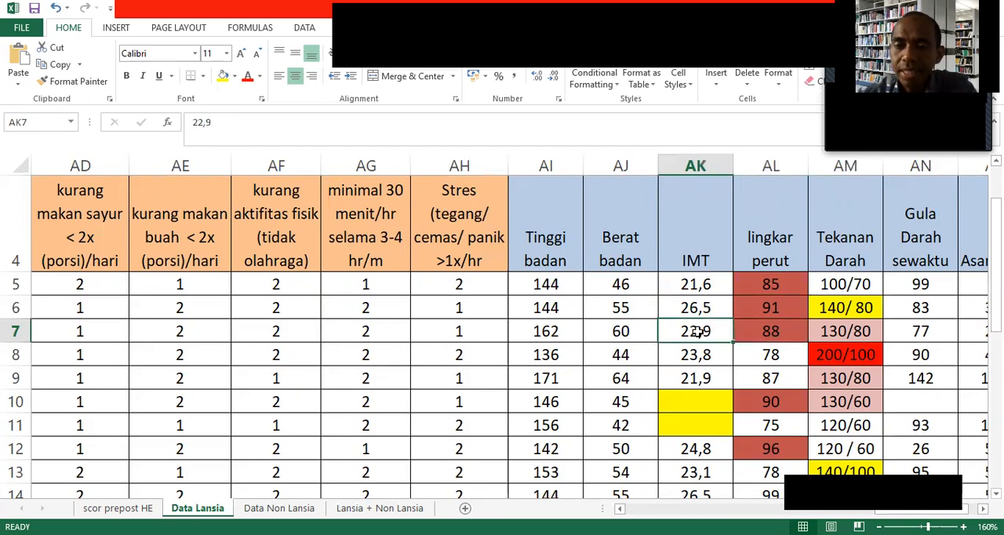
left_click(768, 332)
left_click(849, 333)
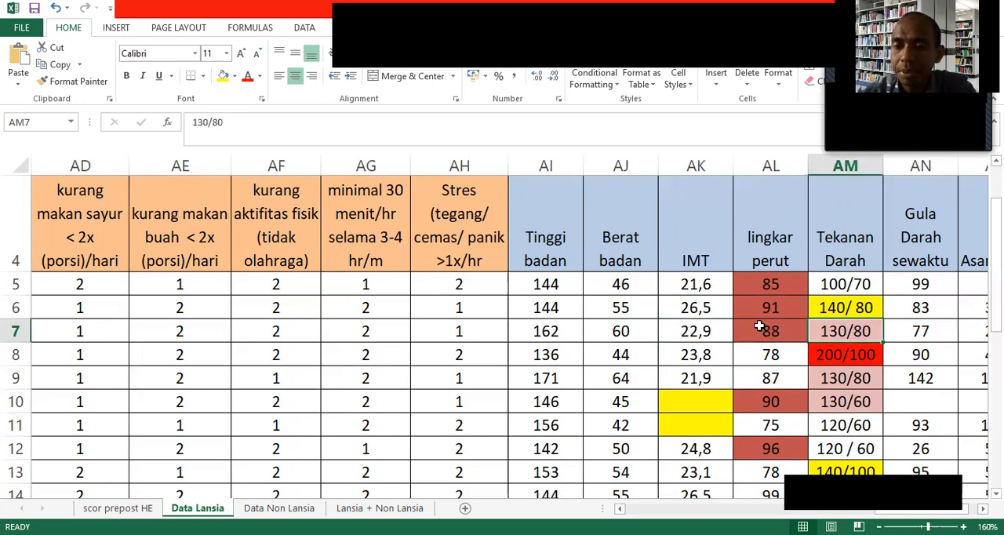
left_click(759, 327)
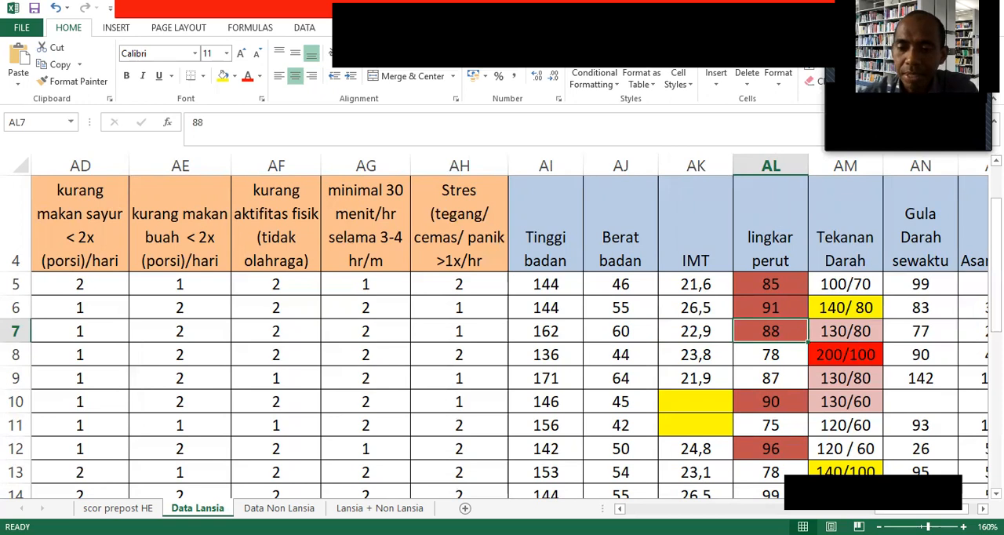
Examine the queue number, name, age and other respondent characteristic columns at the start of the Data Lansia sheet.
left_click_drag(648, 509, 624, 509)
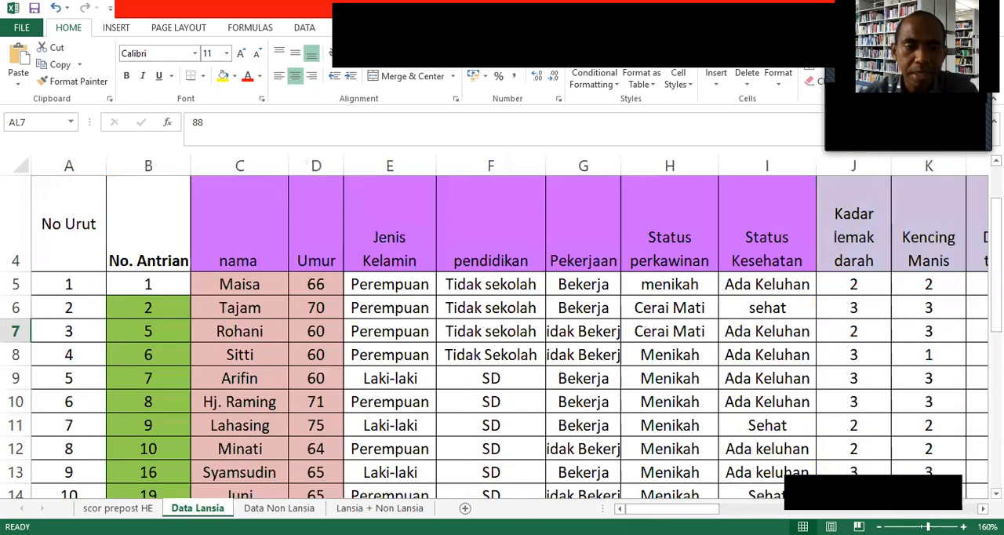
left_click(131, 292)
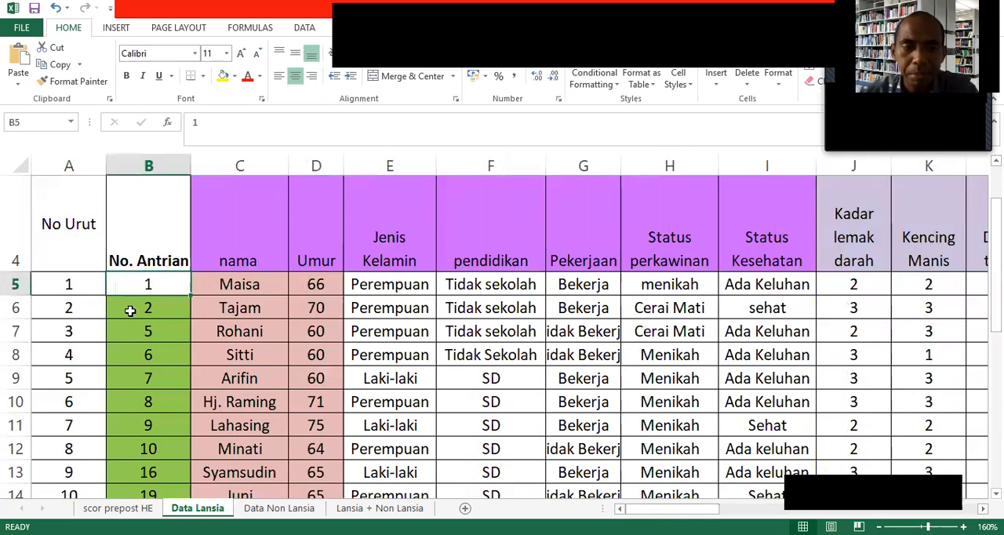
scroll(157, 377, "down", 2)
scroll(161, 377, "up", 2)
scroll(345, 377, "up", 1)
scroll(385, 372, "down", 1)
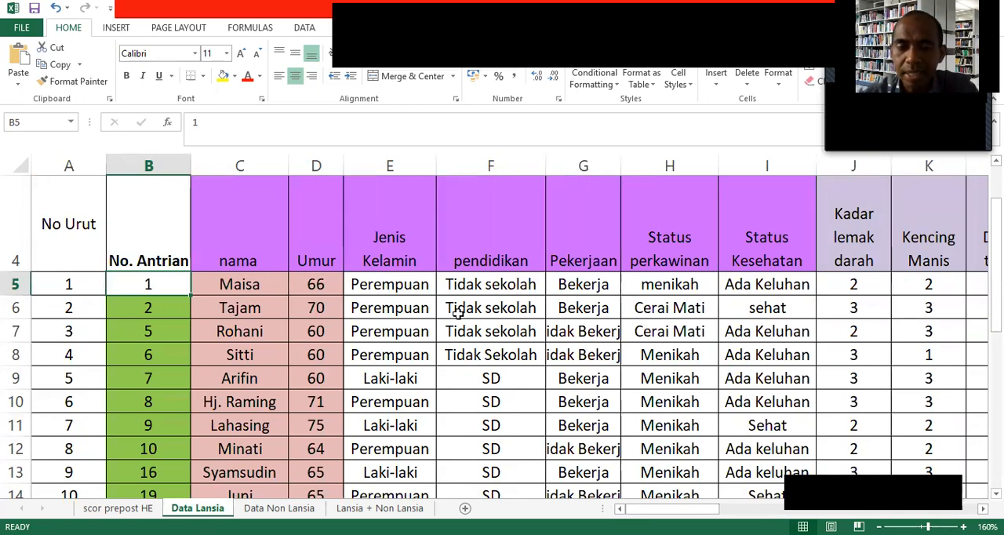
scroll(442, 304, "down", 1)
scroll(435, 306, "up", 1)
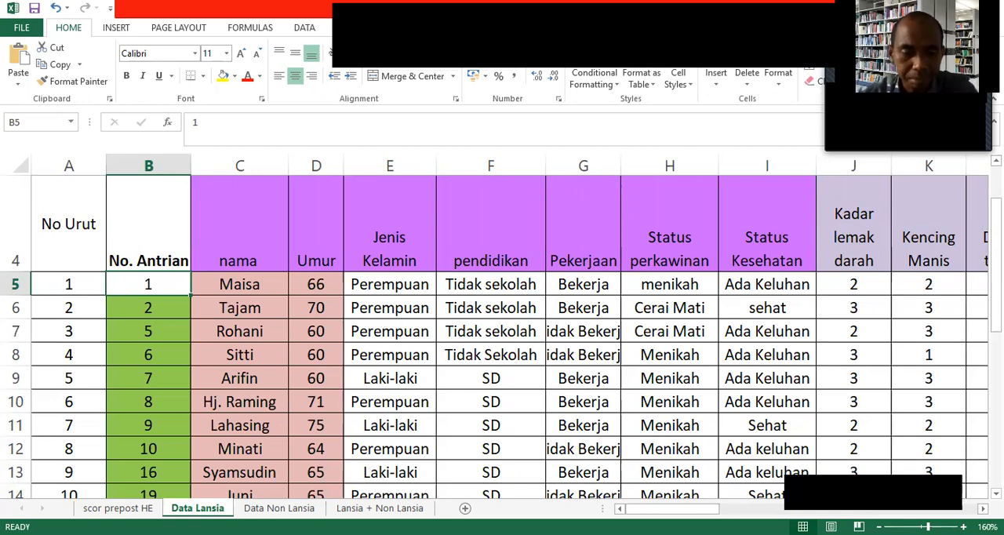
Switch to the SPSS Data Editor and name the first variable Umur in Variable View.
left_click(121, 483)
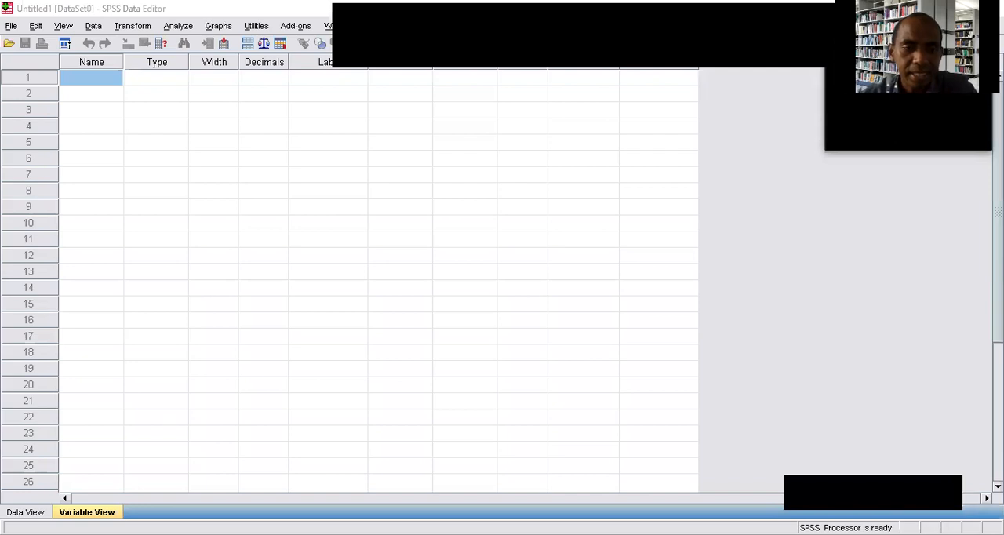
left_click(25, 512)
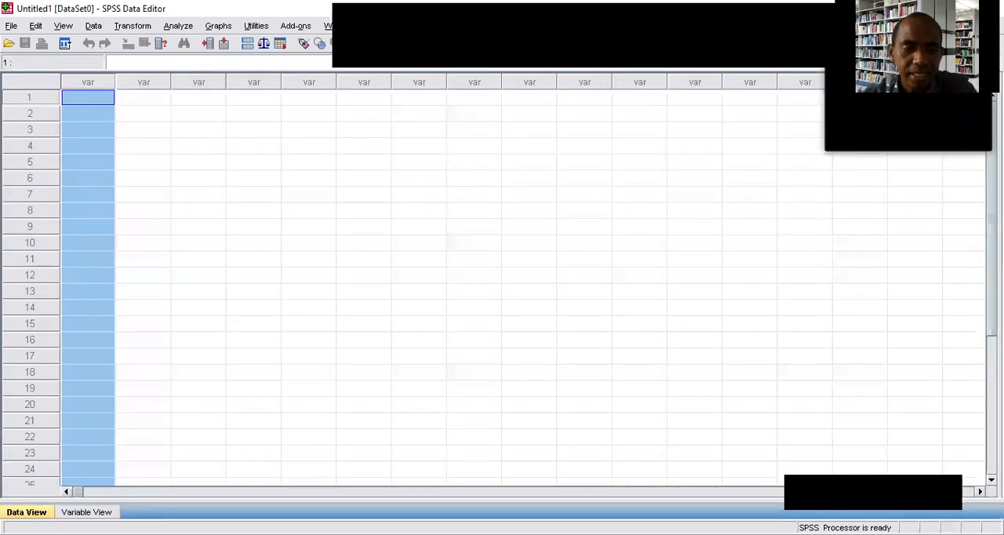
left_click(87, 513)
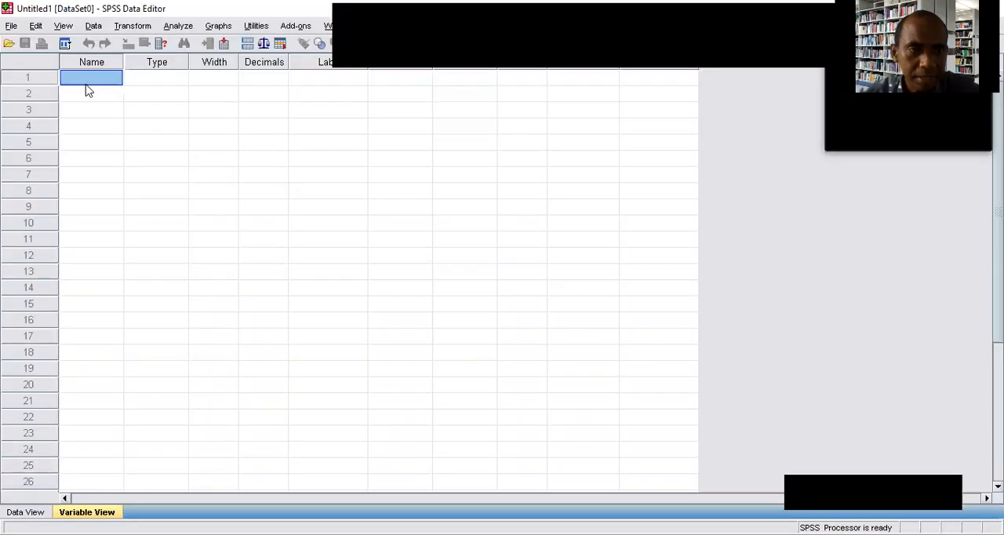
left_click(87, 83)
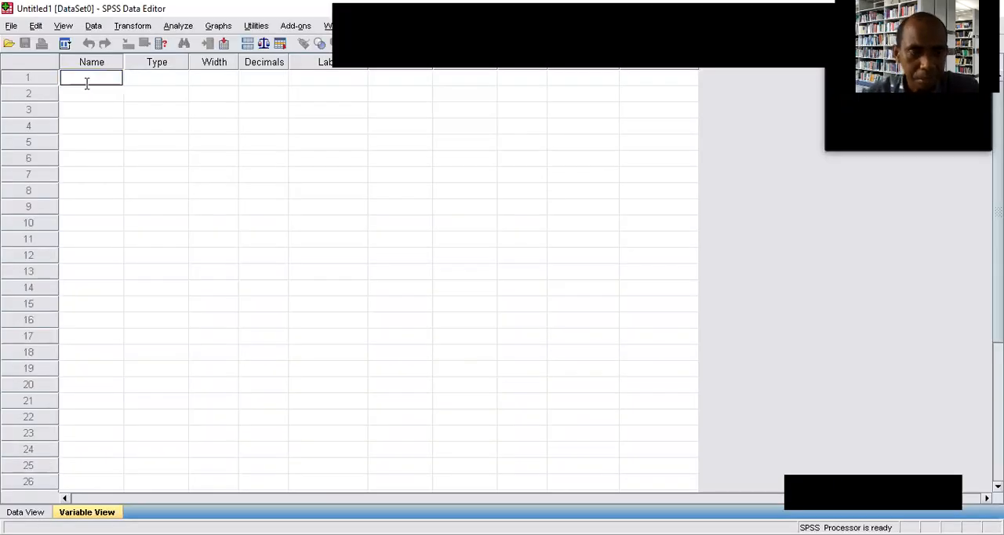
type("Umur")
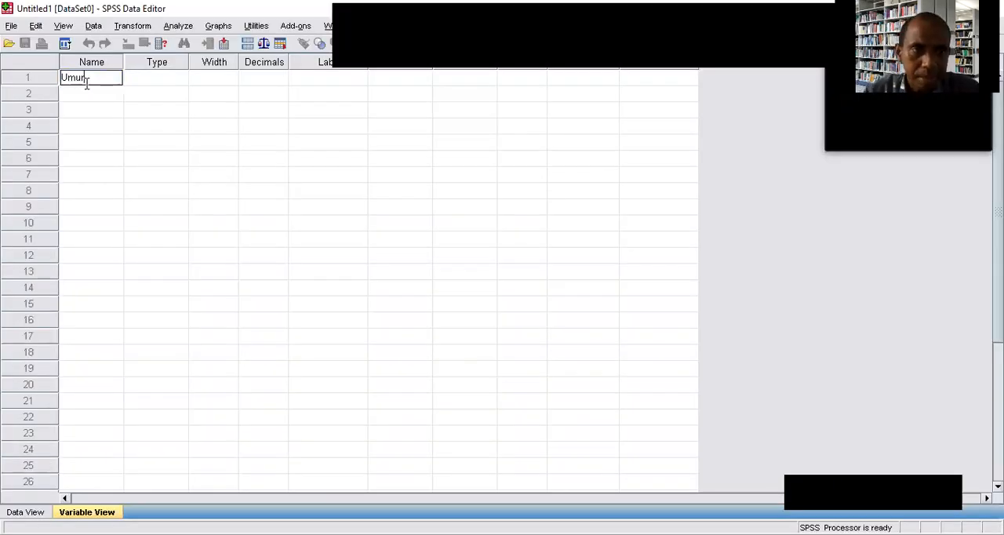
Check the Umur variable's type options without changing them, and set its decimals to 0.
left_click(141, 77)
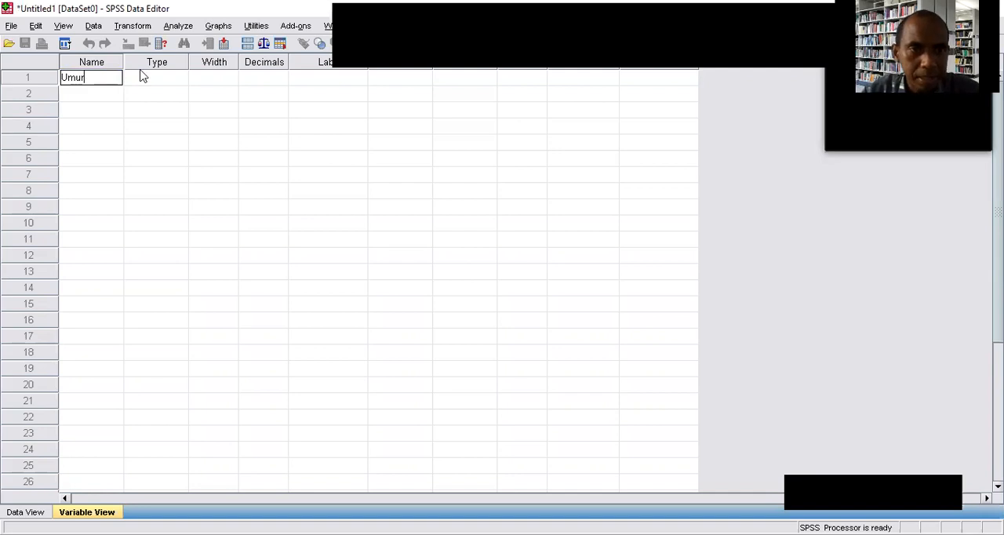
left_click(180, 78)
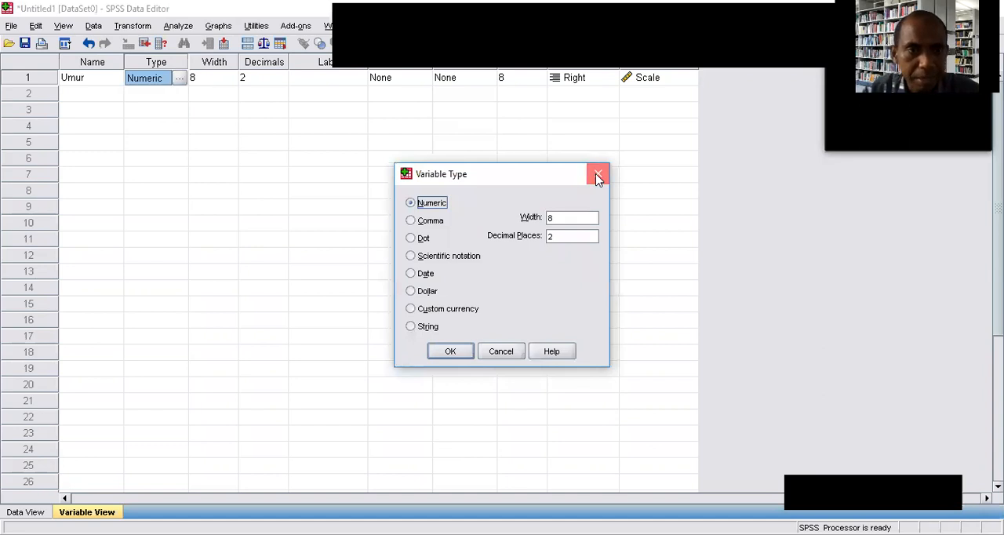
left_click(598, 176)
left_click(210, 81)
left_click(254, 82)
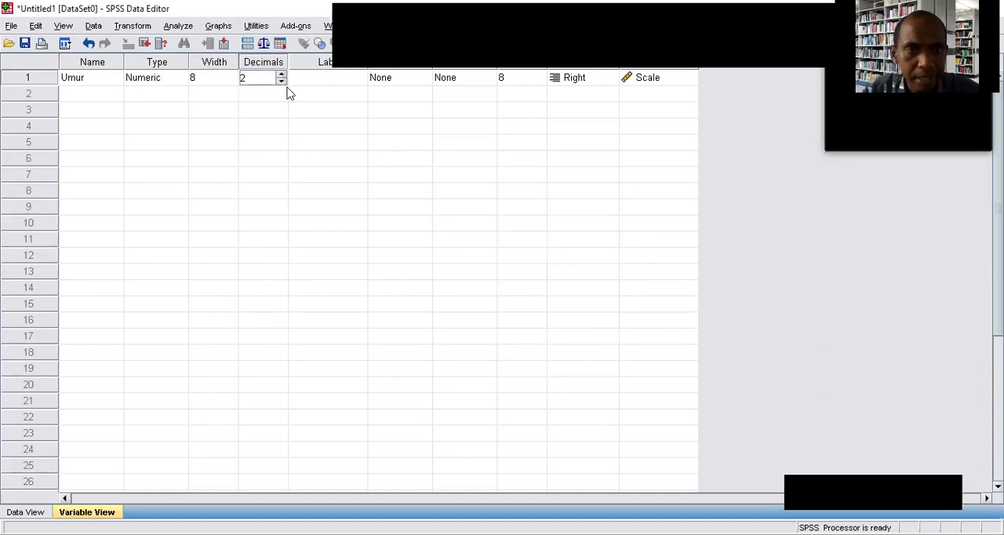
left_click(281, 82)
left_click(280, 82)
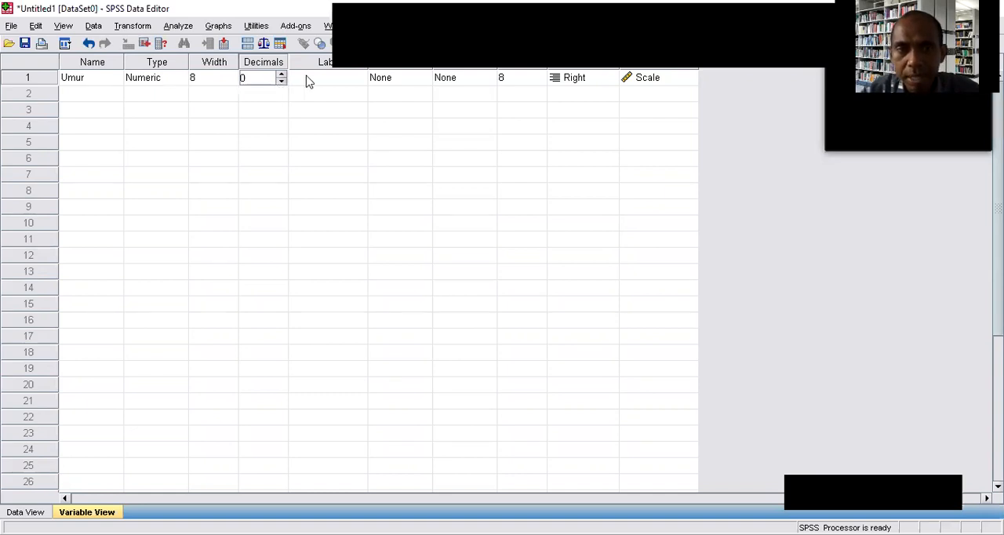
Label the Umur variable "Umur Responden".
left_click(307, 78)
type("Umur Reso")
key("BackSpace")
type("ponden")
Try Umur_Res as the first variable's name, then clear the entry.
left_click(66, 80)
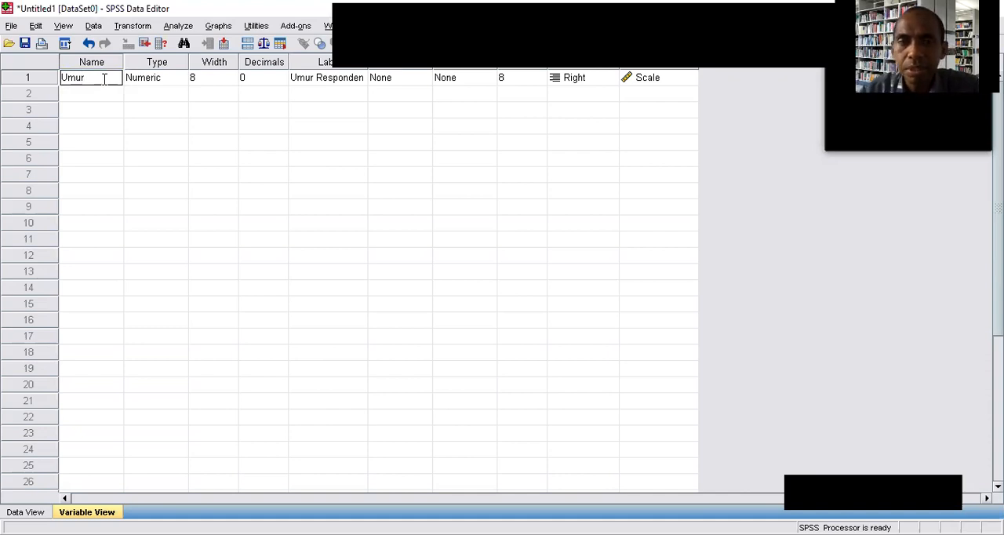
left_click(104, 79)
type("_Re")
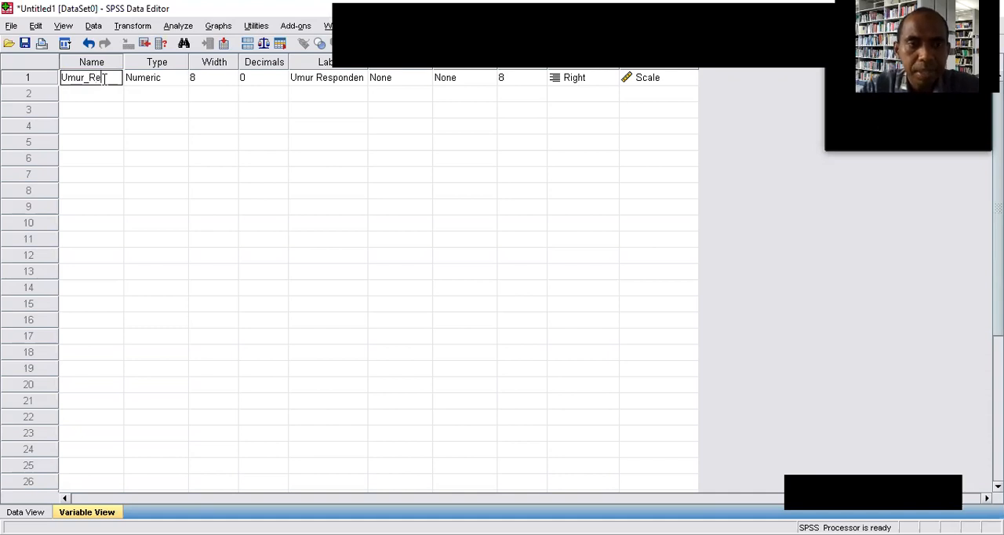
type("s")
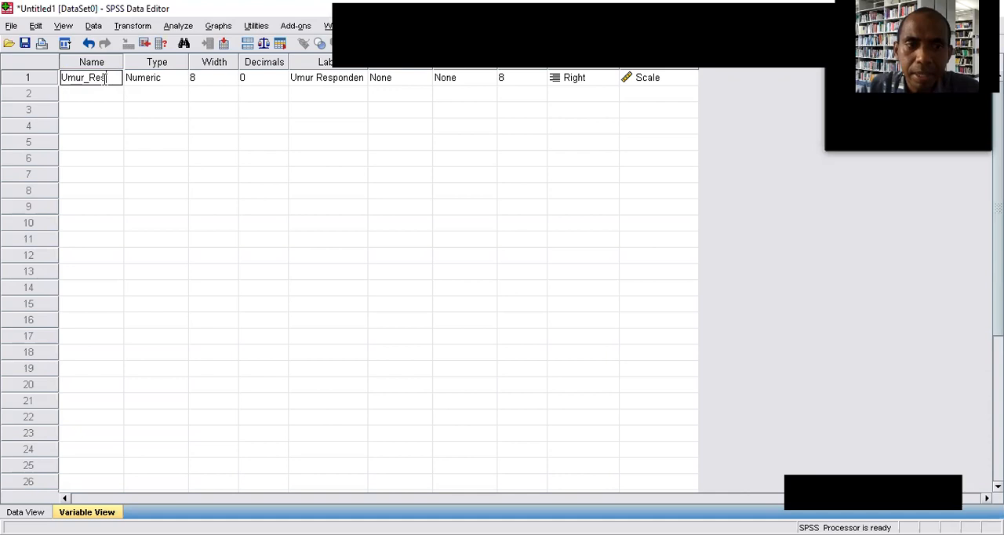
key("BackSpace")
key("BackSpace")
key("BackSpace")
key("BackSpace")
key("BackSpace")
key("BackSpace")
key("BackSpace")
key("BackSpace")
Try NilaiPre and Nilai_pre as the first variable's name, and restore the name Umur.
type("NilaiPre")
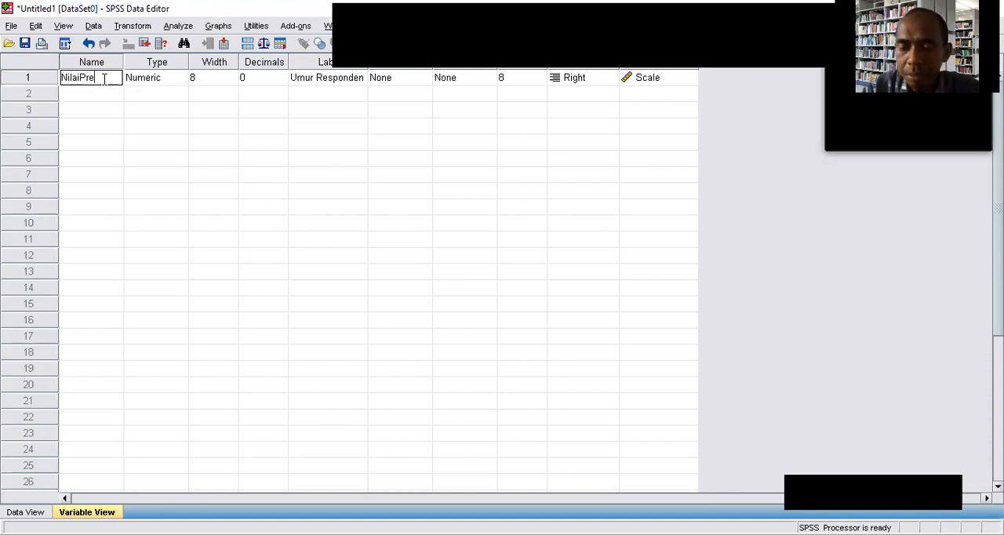
key("BackSpace")
key("BackSpace")
key("BackSpace")
key("BackSpace")
type("i_")
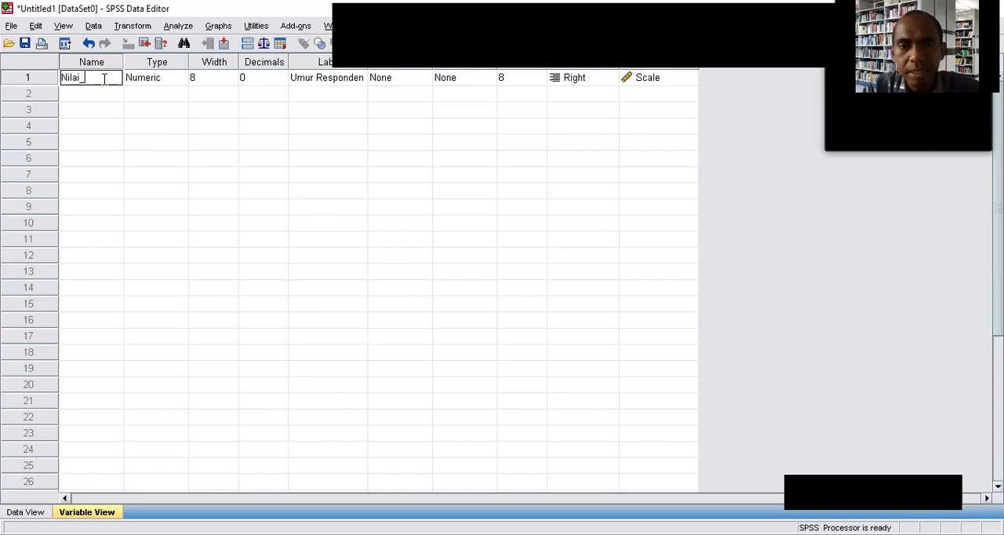
type("pre")
key("BackSpace")
key("BackSpace")
key("BackSpace")
key("BackSpace")
key("BackSpace")
key("BackSpace")
key("BackSpace")
key("BackSpace")
key("BackSpace")
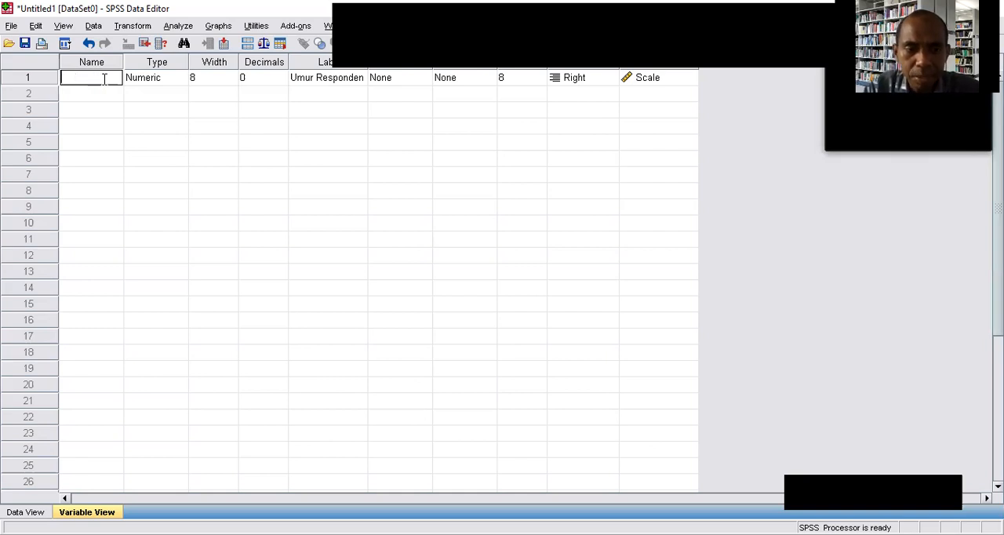
type("Umur")
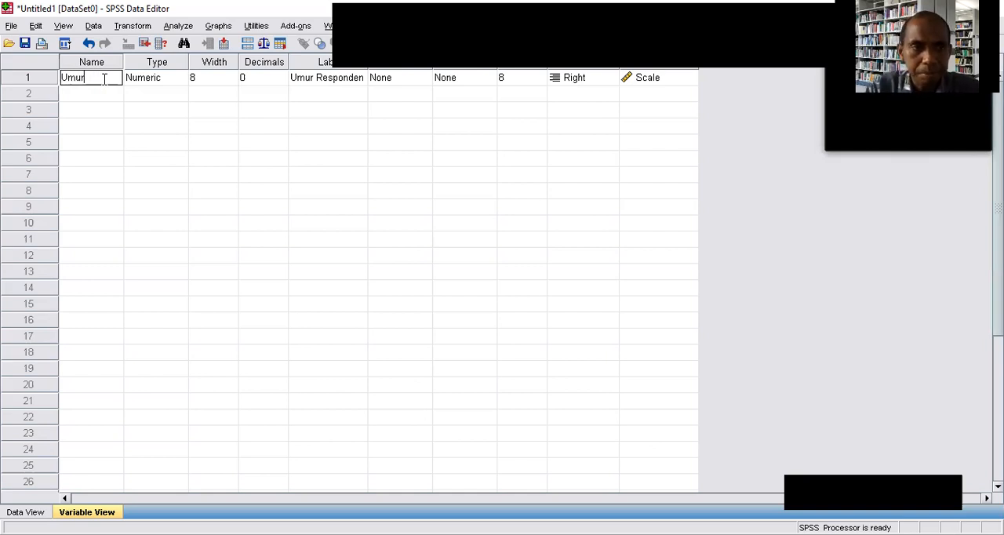
Add a value label to the Umur variable that assigns value 1 to the age range 45-59.
left_click(397, 81)
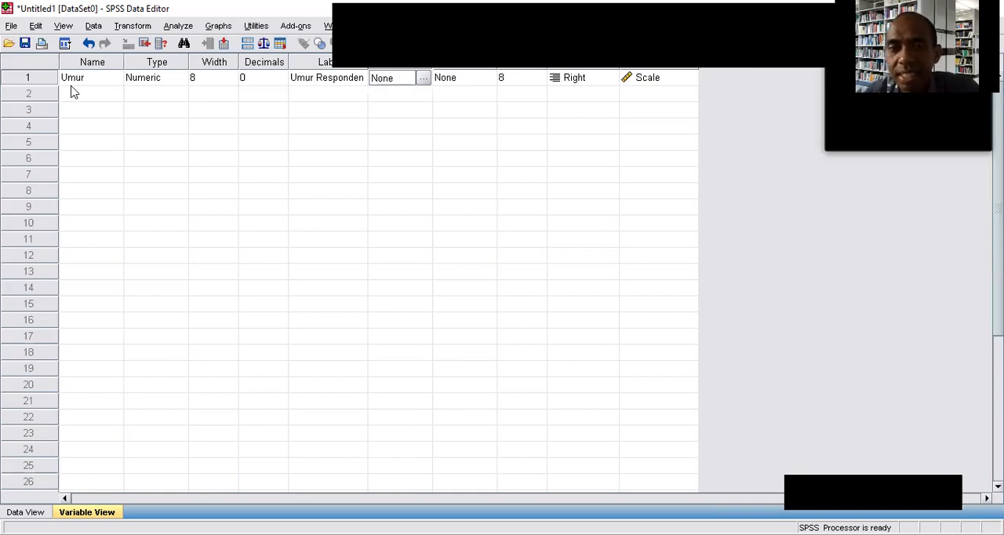
left_click(422, 80)
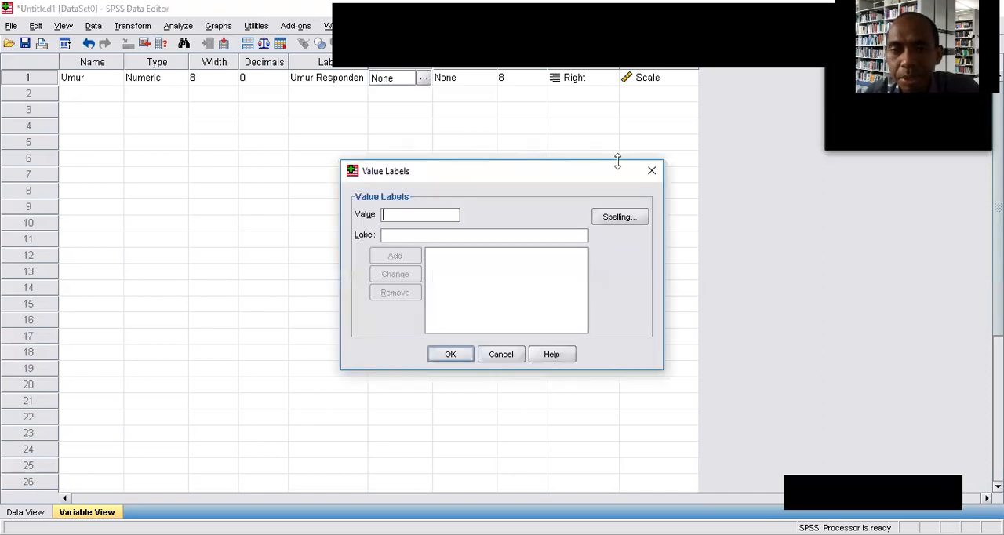
left_click(652, 171)
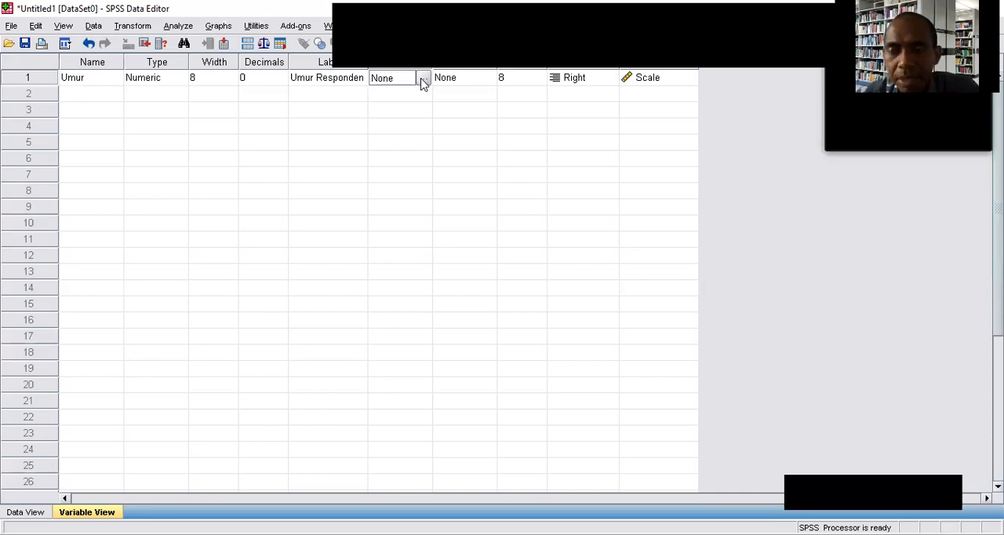
left_click(422, 80)
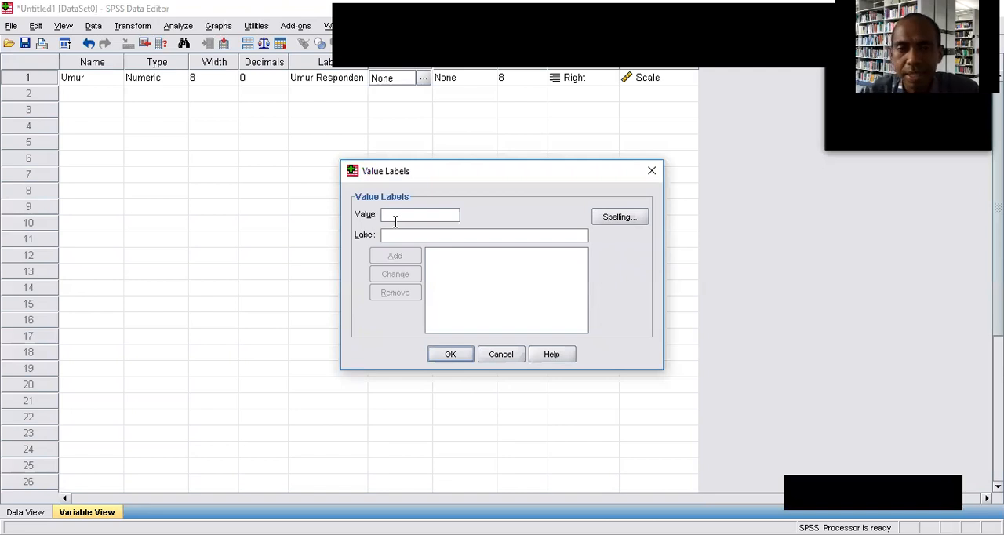
type("1")
left_click(396, 237)
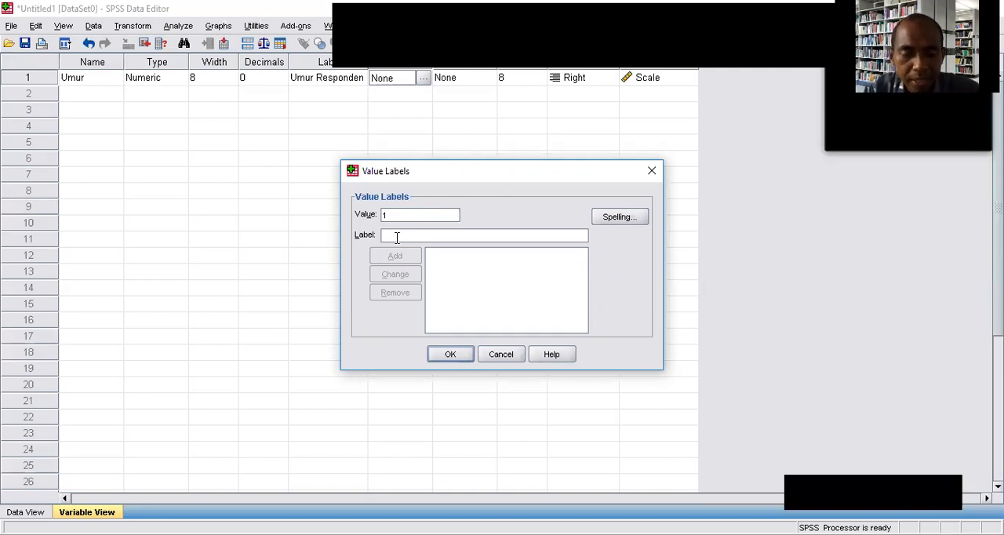
type("45")
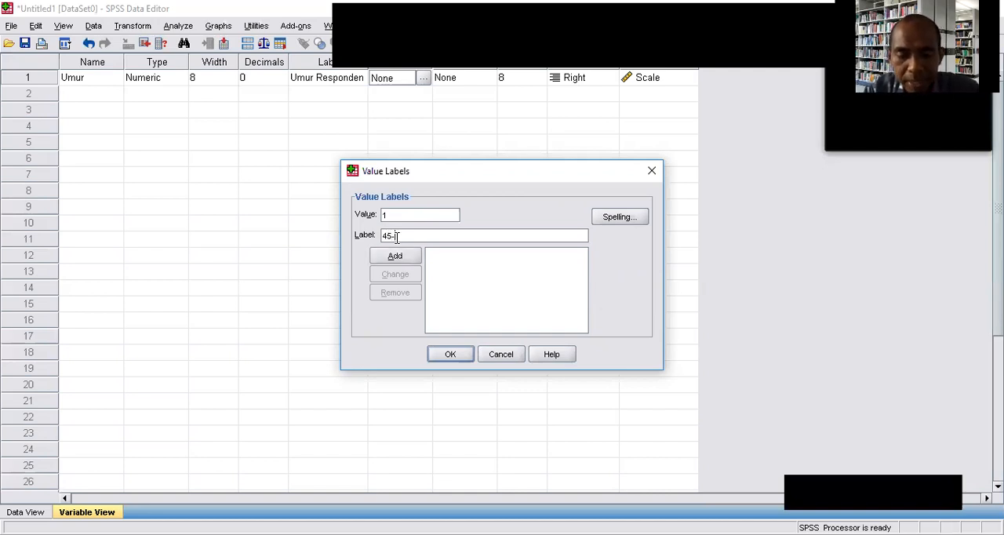
type("-59")
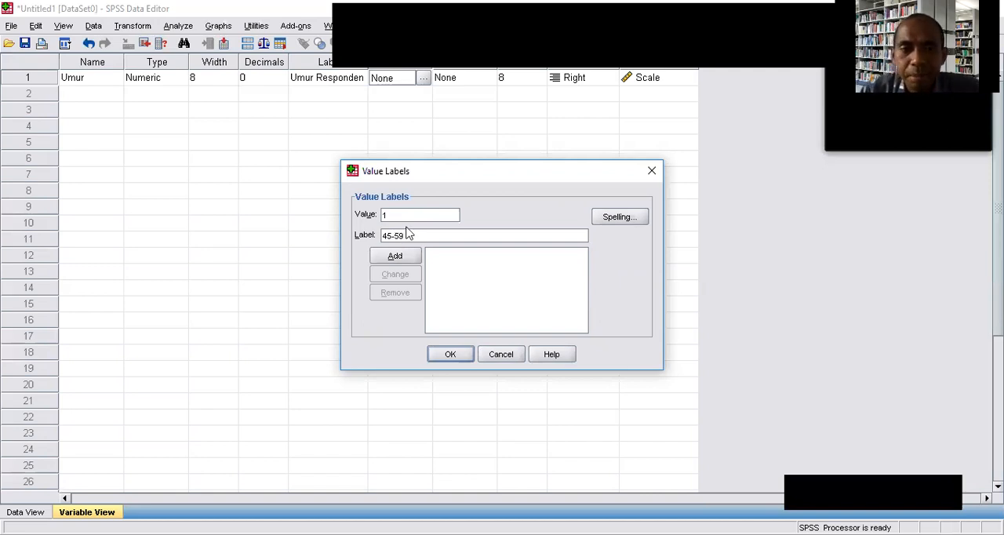
left_click(419, 232)
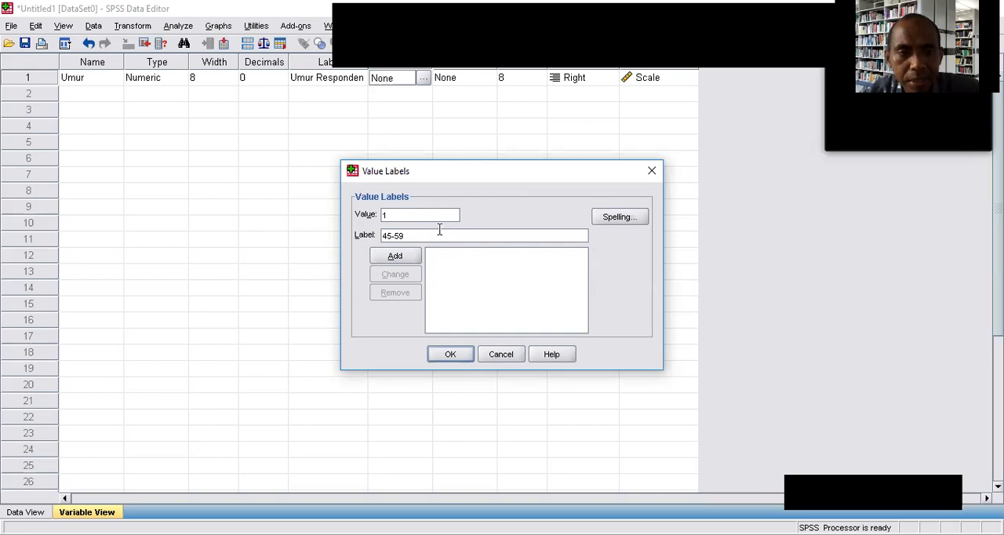
left_click(398, 258)
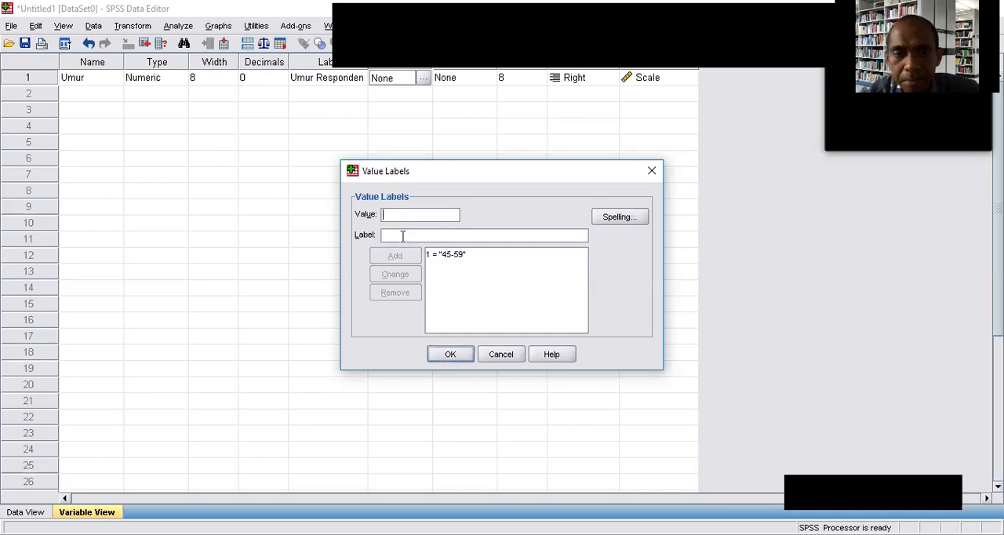
Add a second Umur value label that assigns value 2 to the age range 60-70.
type("2")
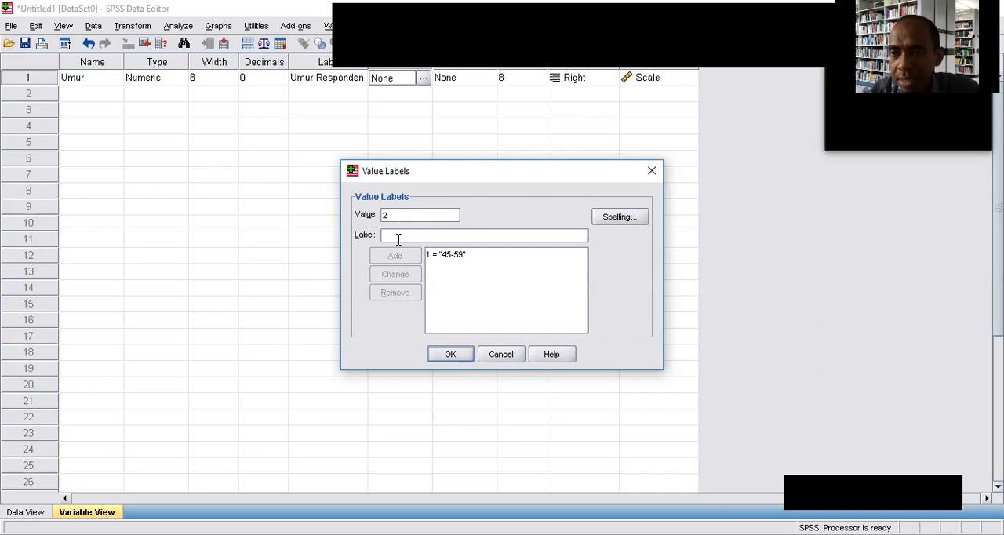
left_click(398, 236)
type("60-")
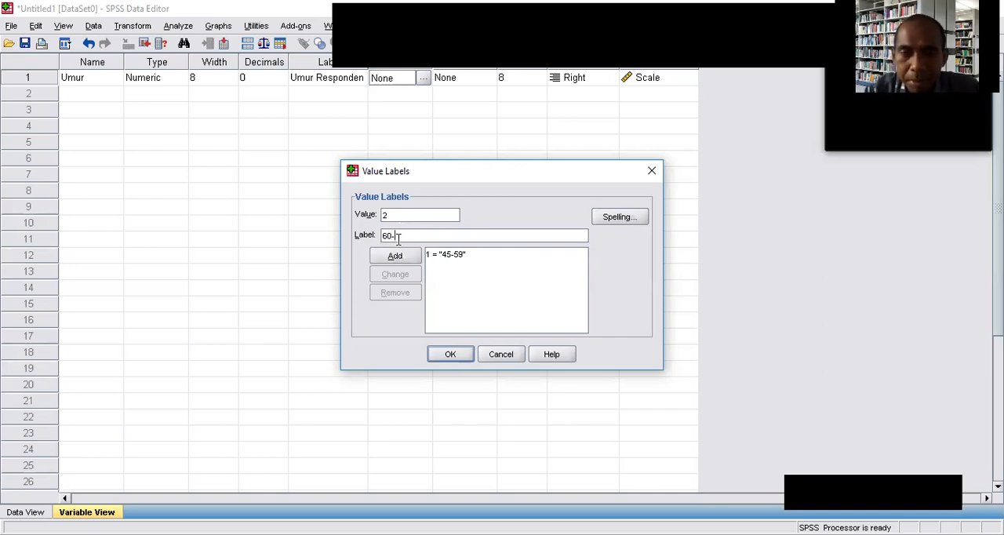
type("70")
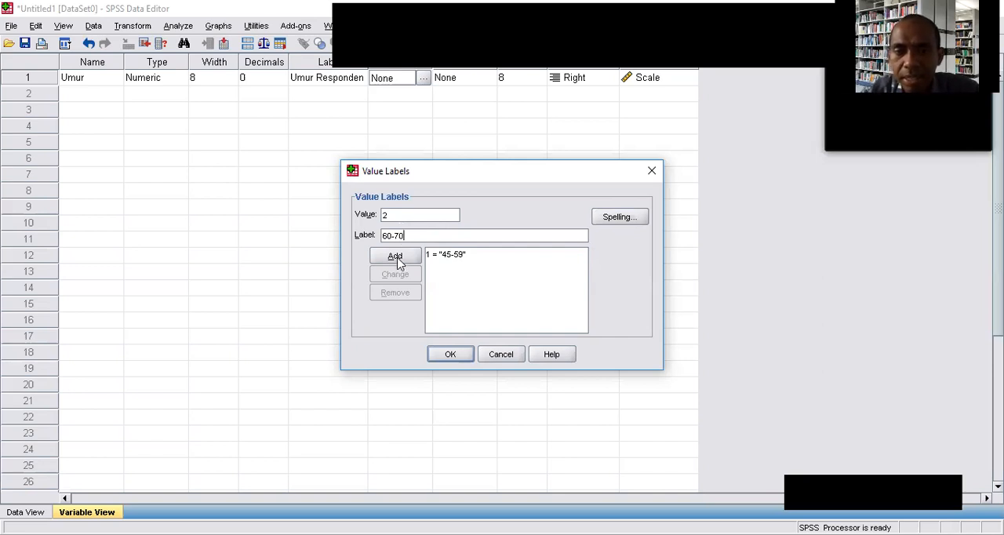
left_click(398, 257)
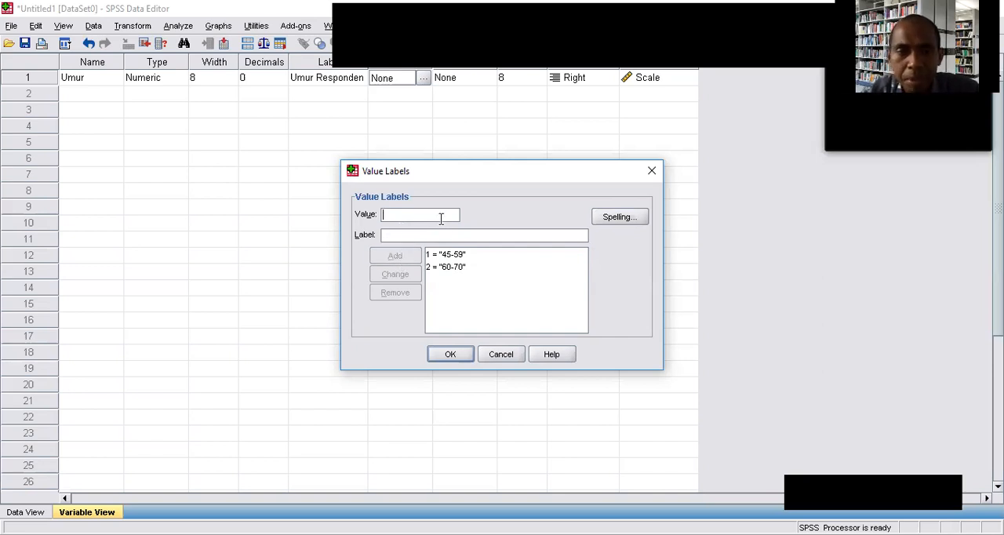
Add a third Umur value label assigning value 3 to the age range 71-90, and apply the value labels.
type("3")
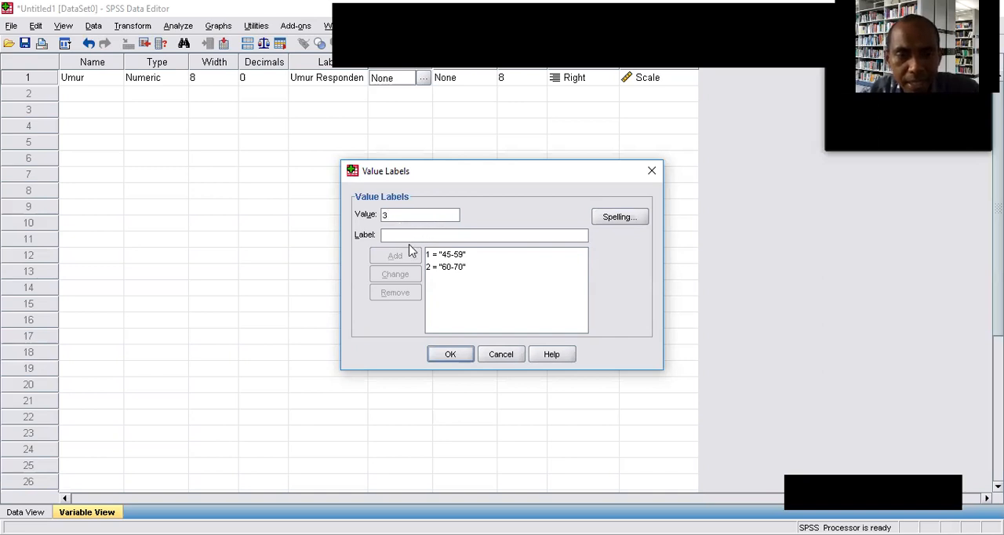
left_click(408, 234)
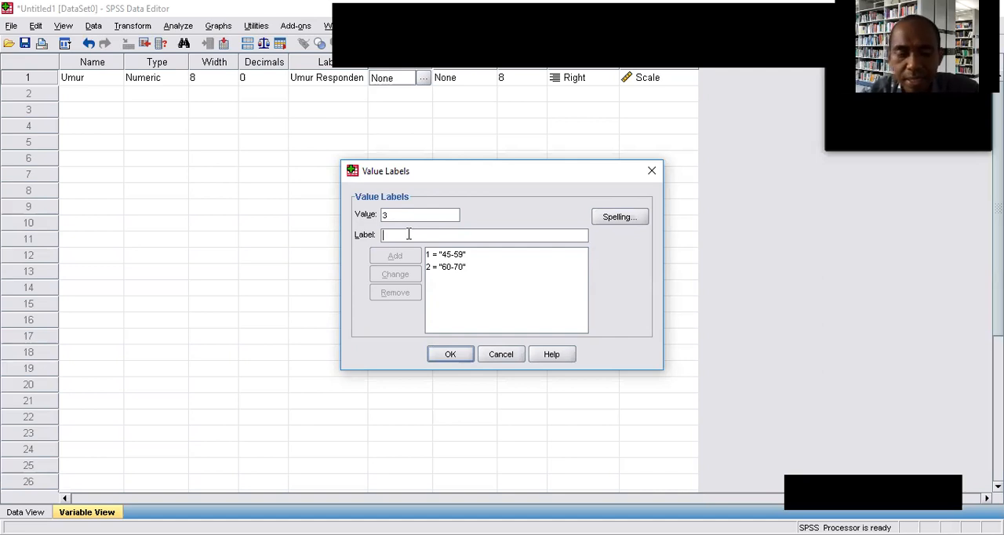
type("7")
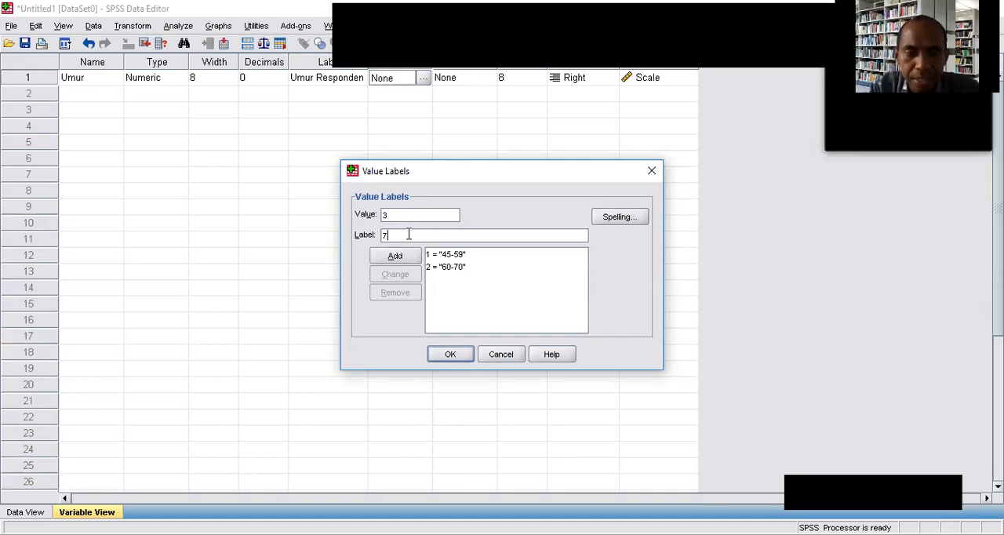
type("1-90")
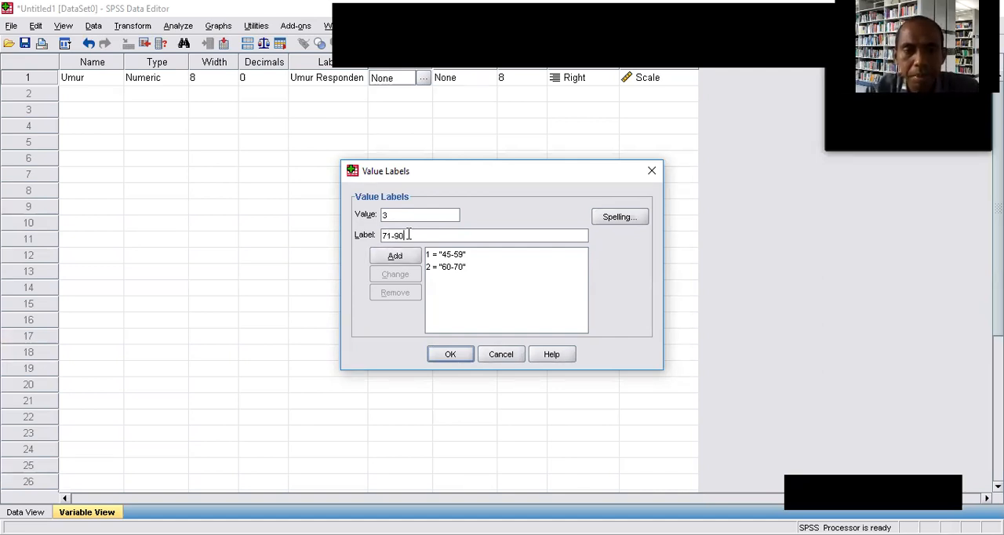
left_click(395, 256)
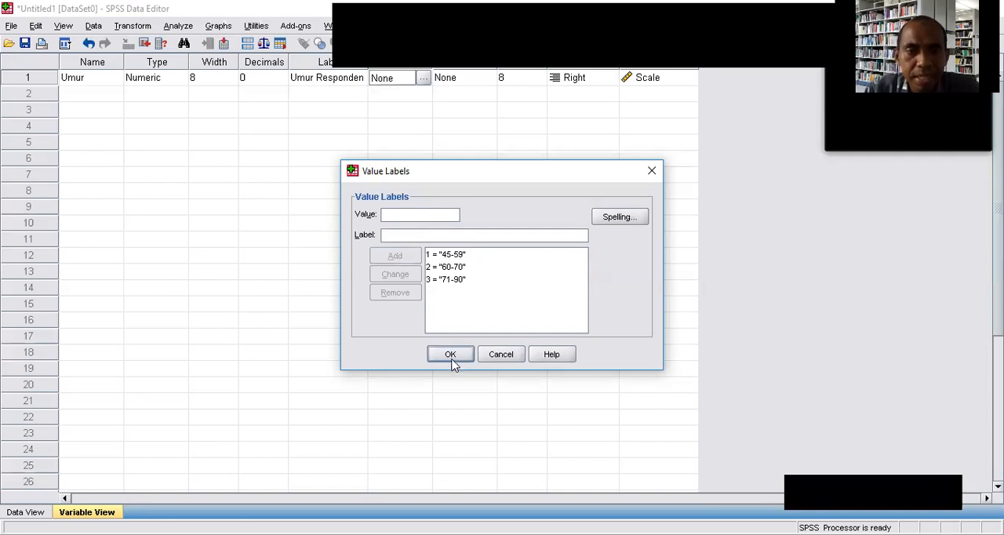
left_click(452, 356)
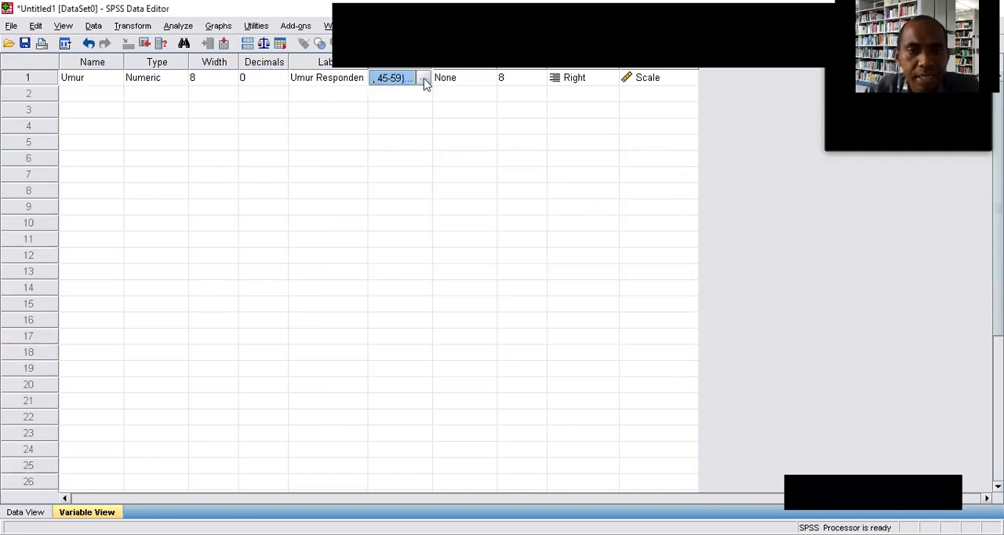
Review the Umur variable's value labels and its measurement level options without changing them.
left_click(423, 79)
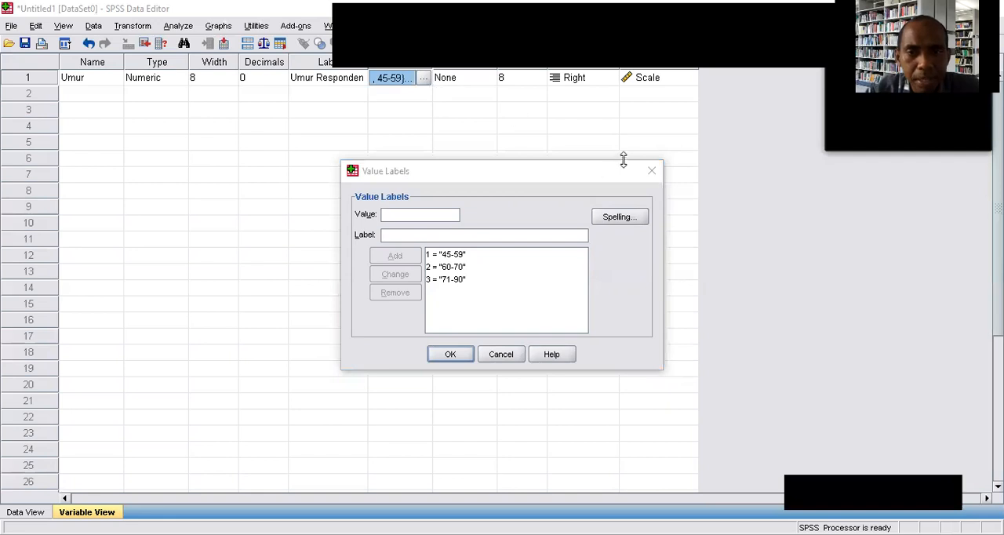
left_click(652, 174)
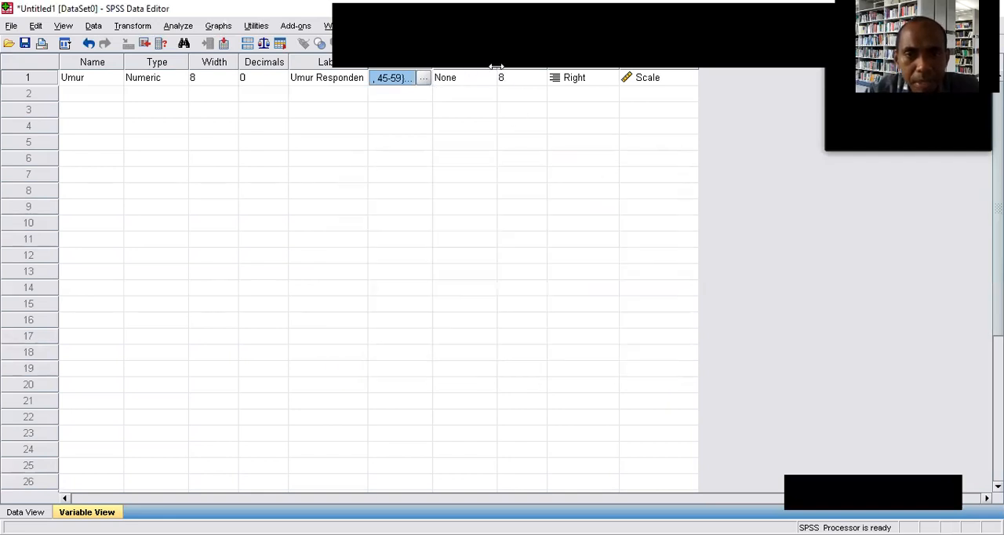
left_click(661, 63)
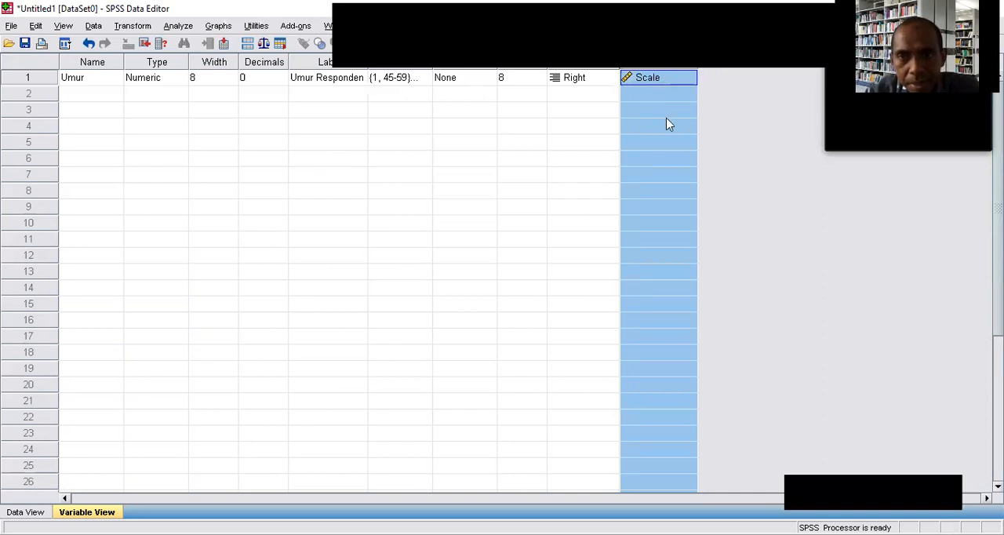
left_click(641, 82)
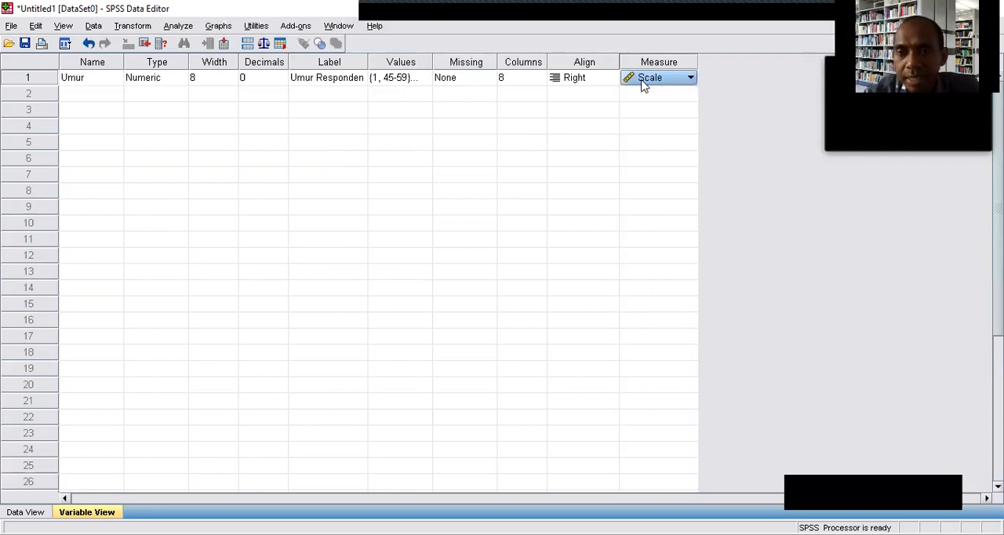
left_click(642, 83)
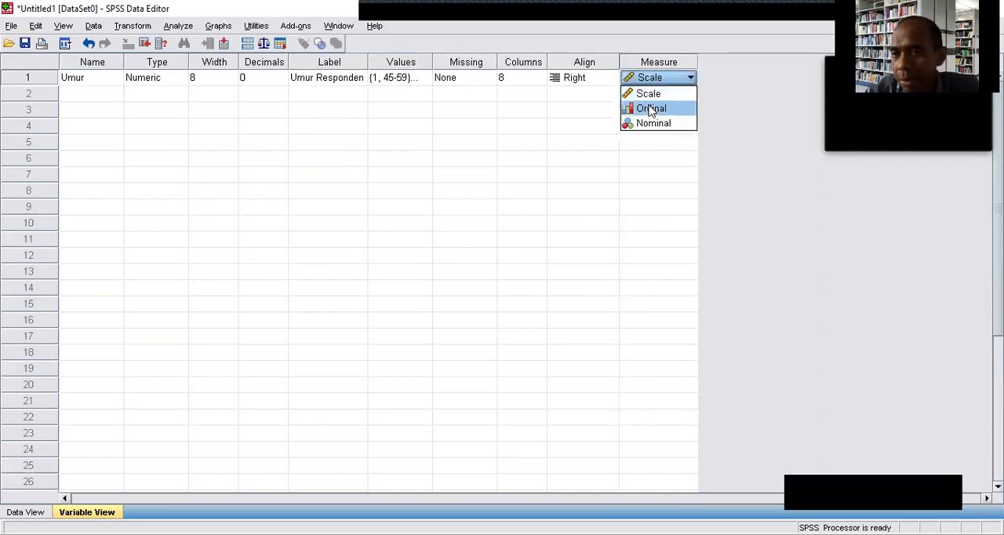
left_click(661, 81)
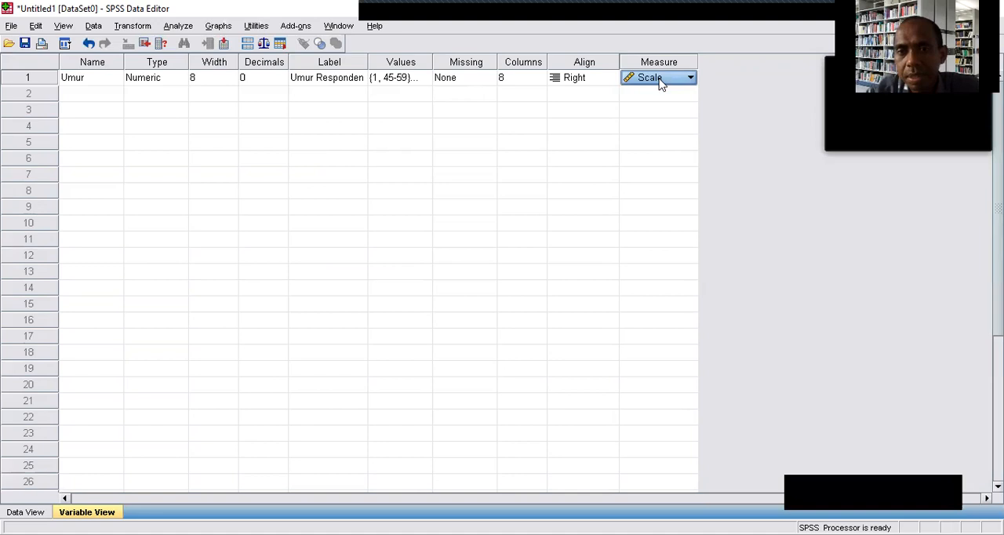
Set the Umur variable's alignment to Center.
left_click(577, 83)
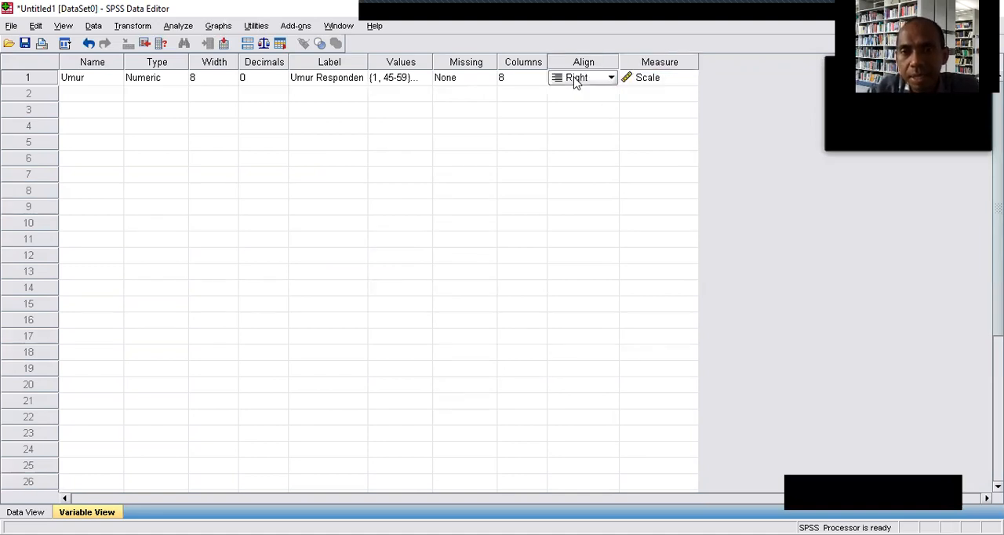
left_click(575, 81)
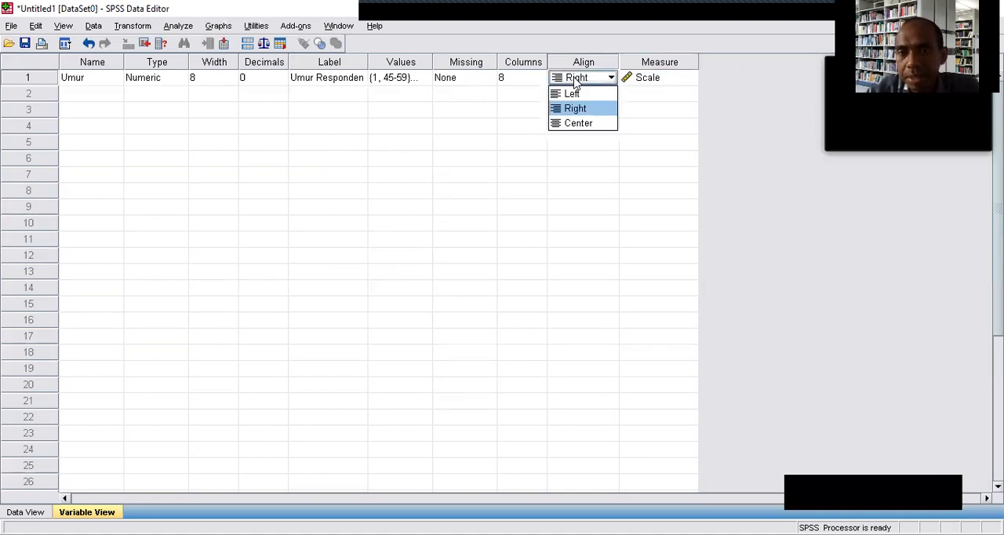
left_click(580, 123)
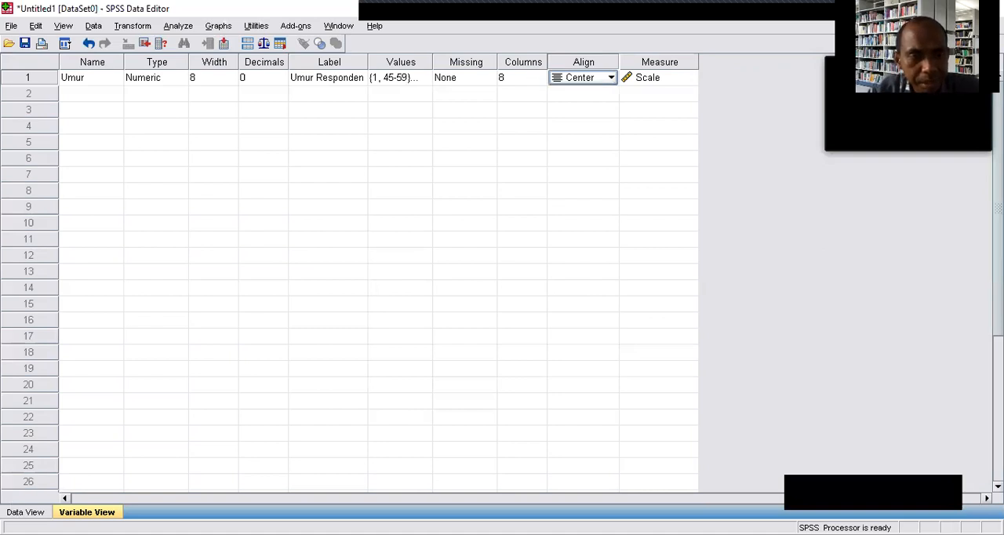
Show the data grid and check the Umur column.
left_click(25, 511)
left_click(153, 357)
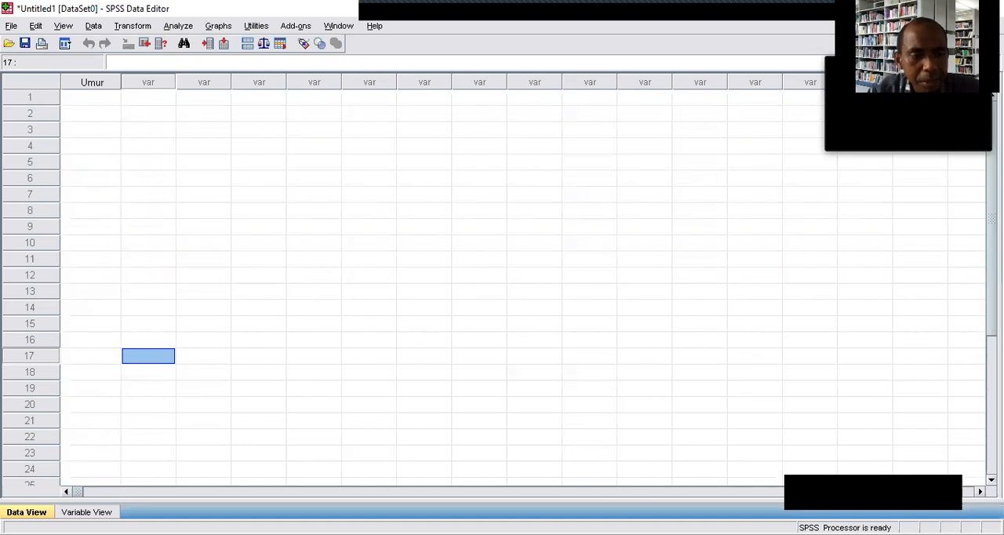
left_click(85, 512)
left_click(28, 512)
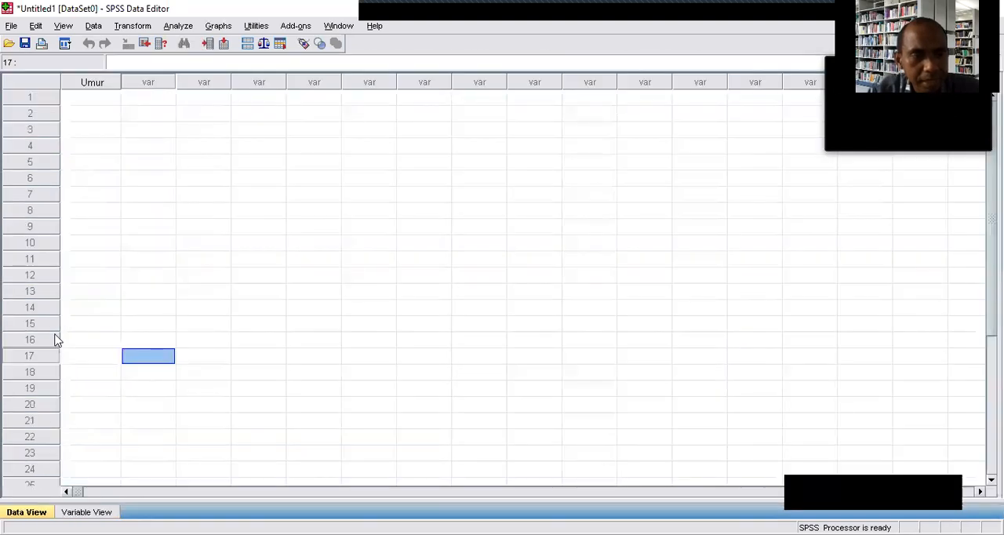
left_click(91, 83)
left_click(102, 293)
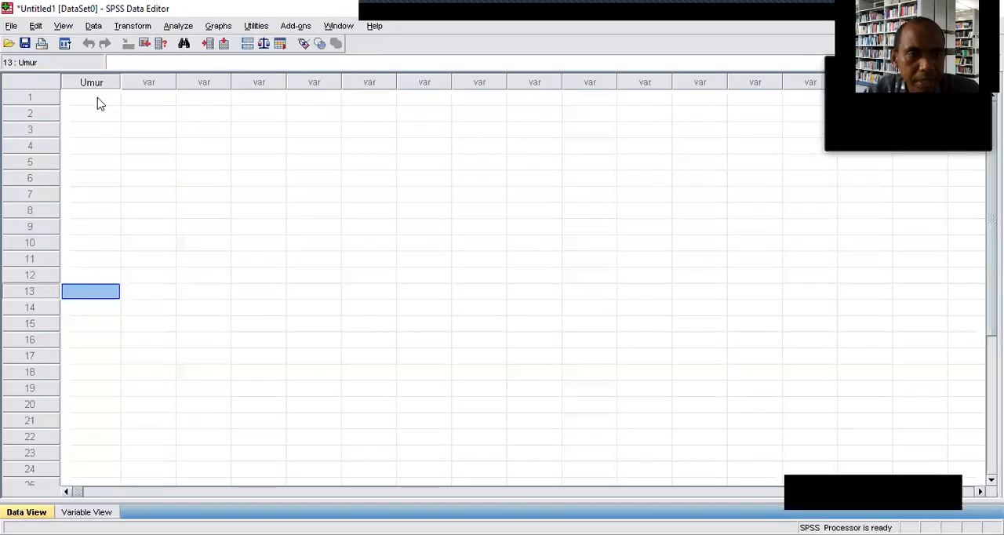
Paste the copied age data into the Umur column starting at row 1.
left_click(98, 101)
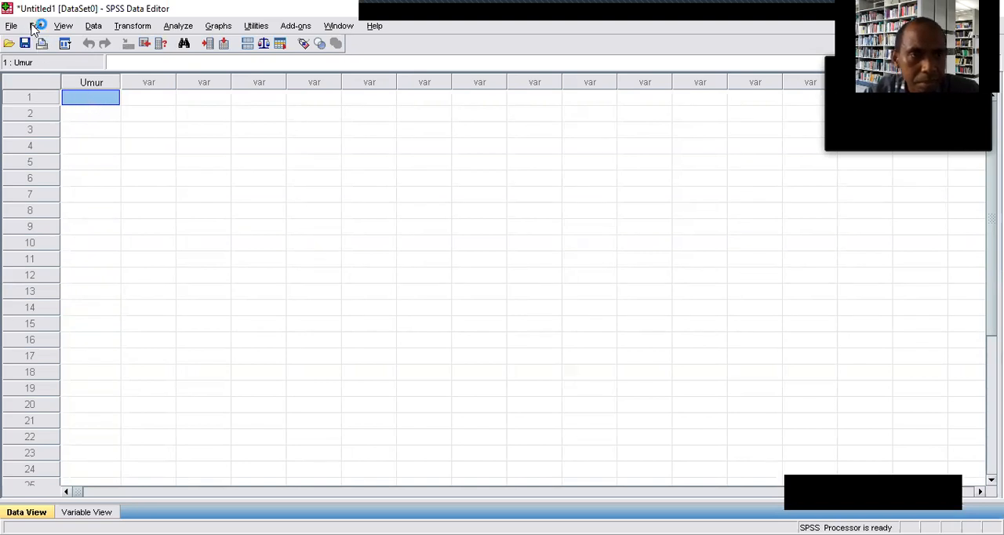
right_click(98, 98)
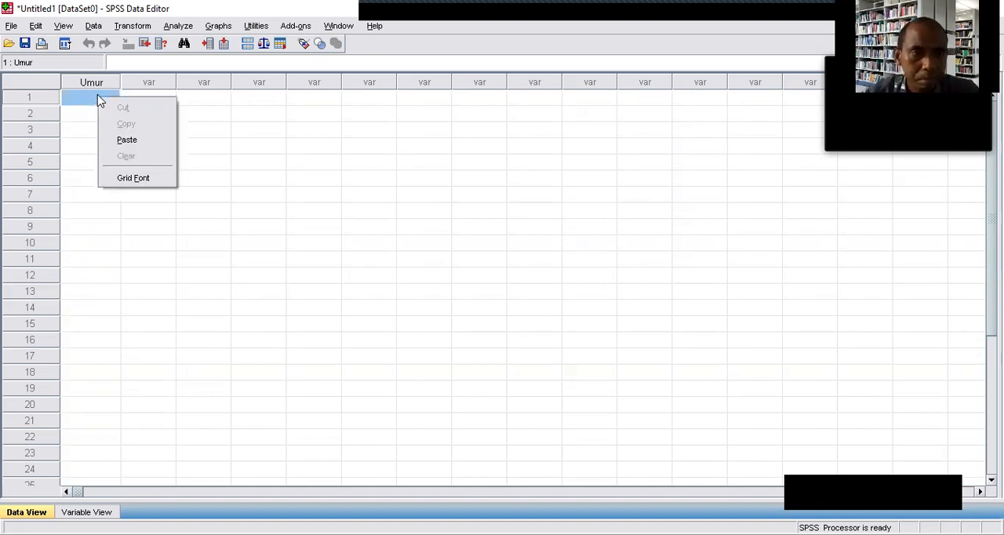
left_click(126, 140)
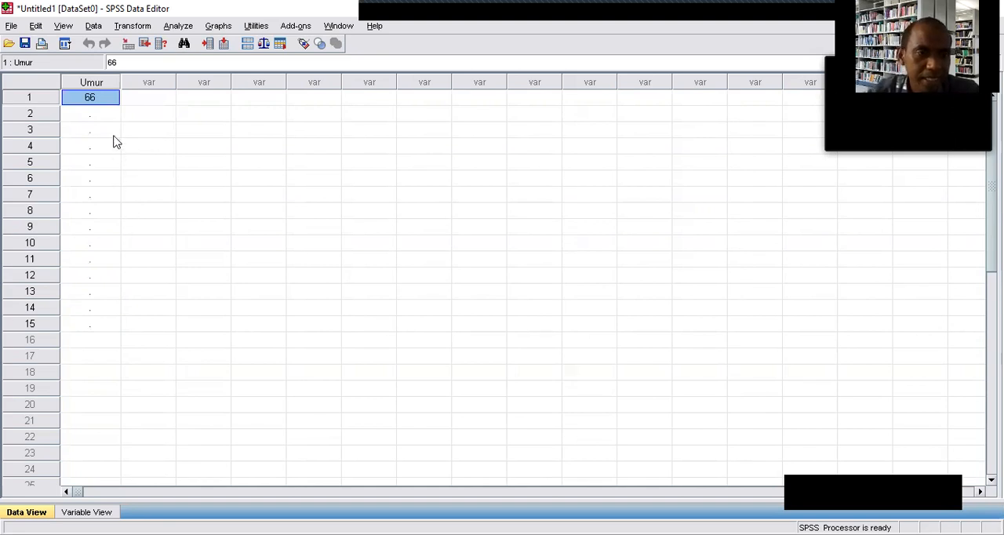
left_click(99, 113)
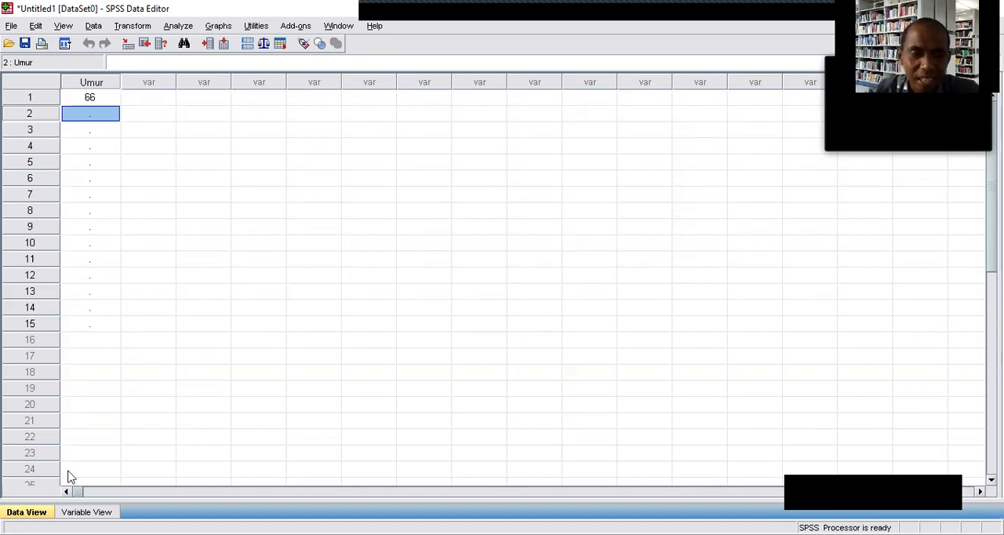
Enter the category code 2 for Umur in rows 1 and 2 of the data grid.
left_click(87, 512)
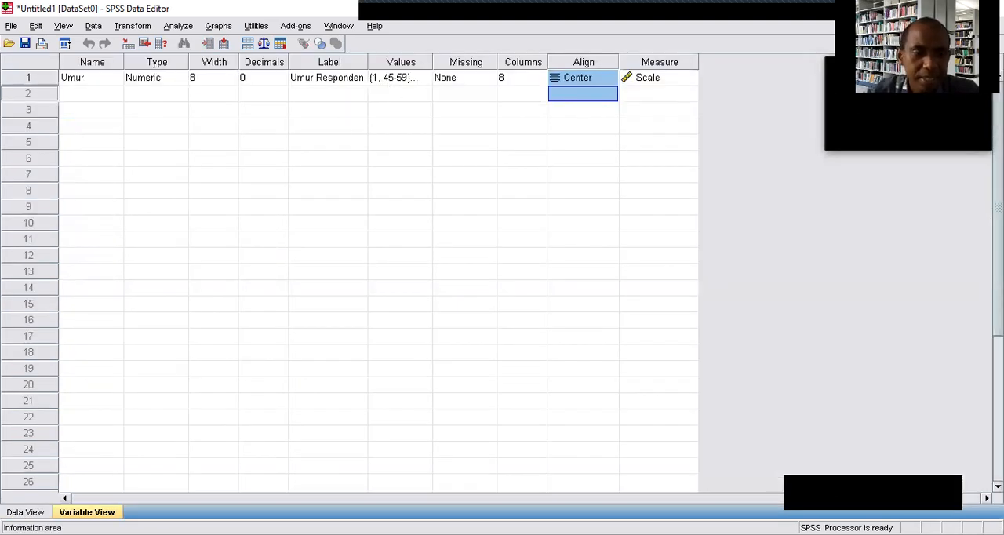
left_click(26, 512)
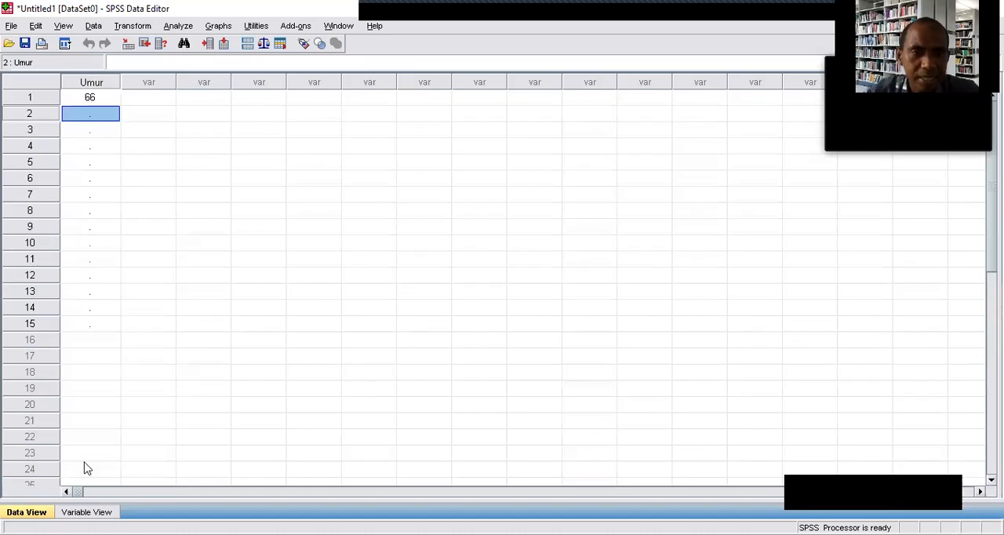
left_click(98, 101)
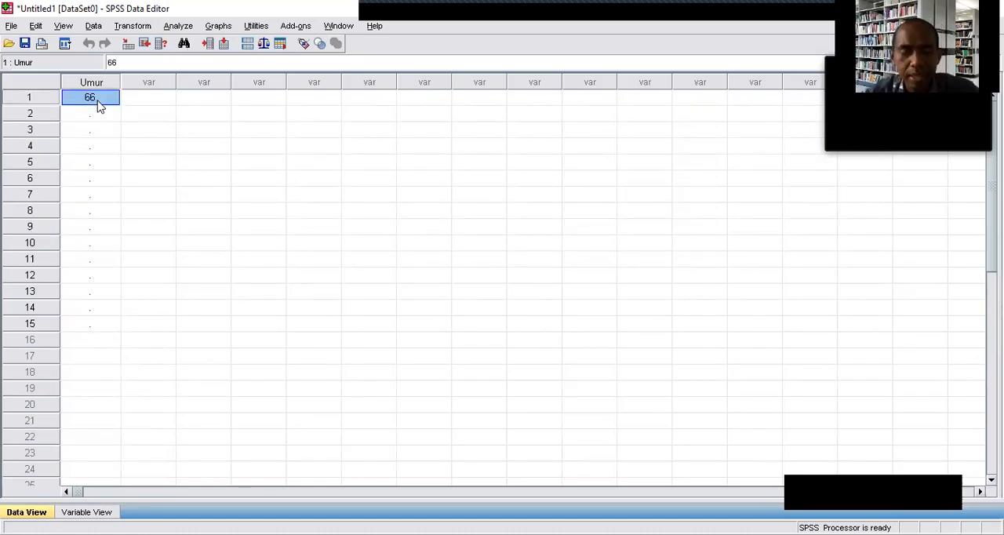
type("2")
left_click(92, 129)
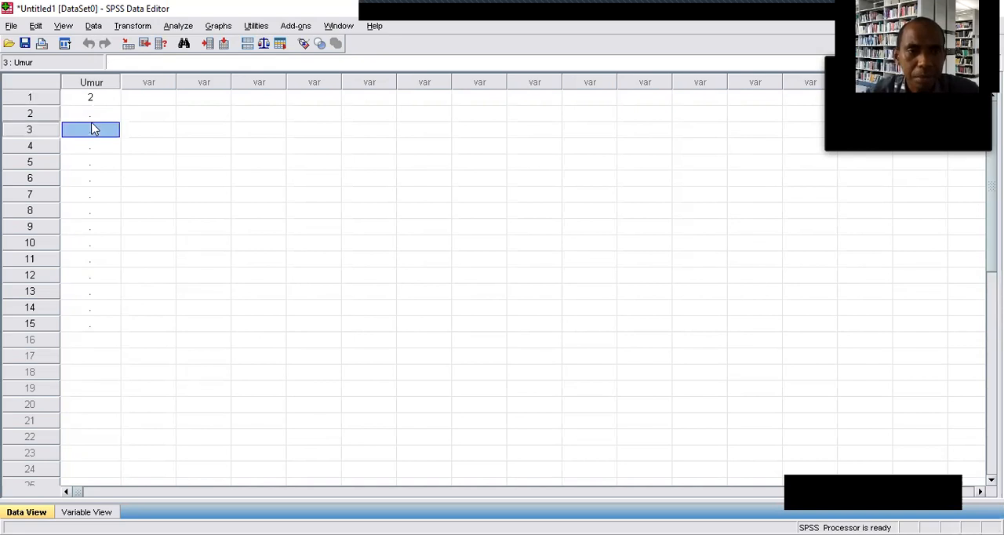
left_click(89, 116)
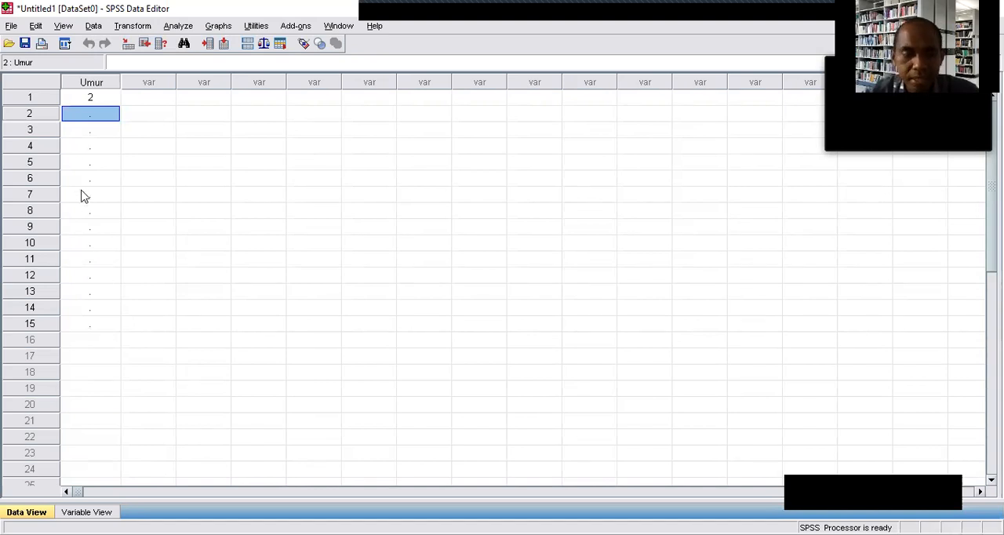
type("2")
key("Return")
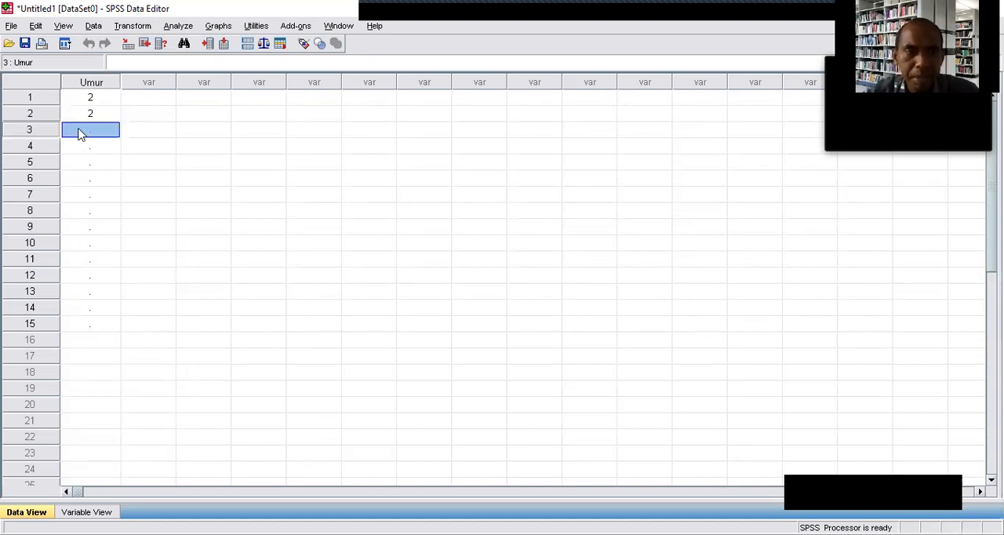
Check the age range assigned to value 2 in the Umur variable's value labels.
left_click(89, 101)
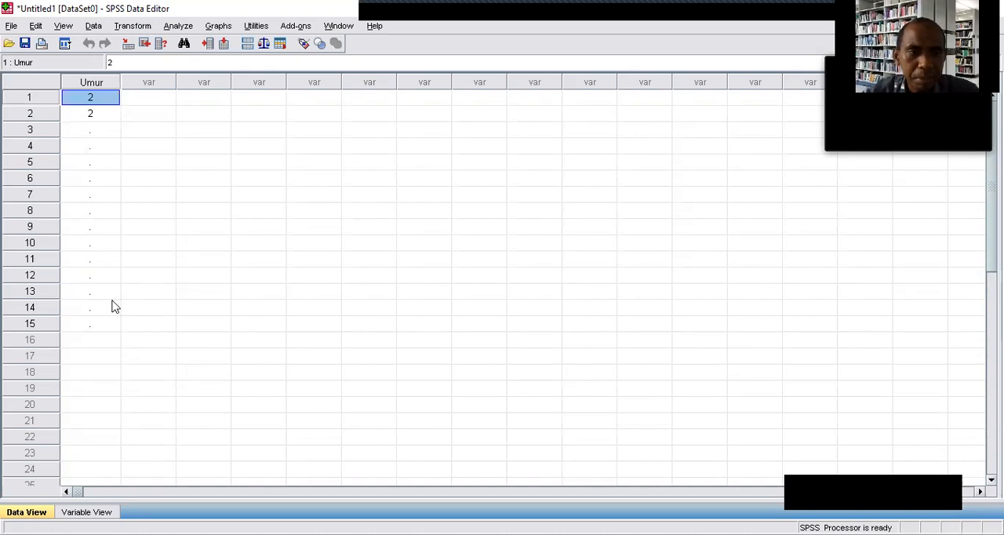
left_click(86, 511)
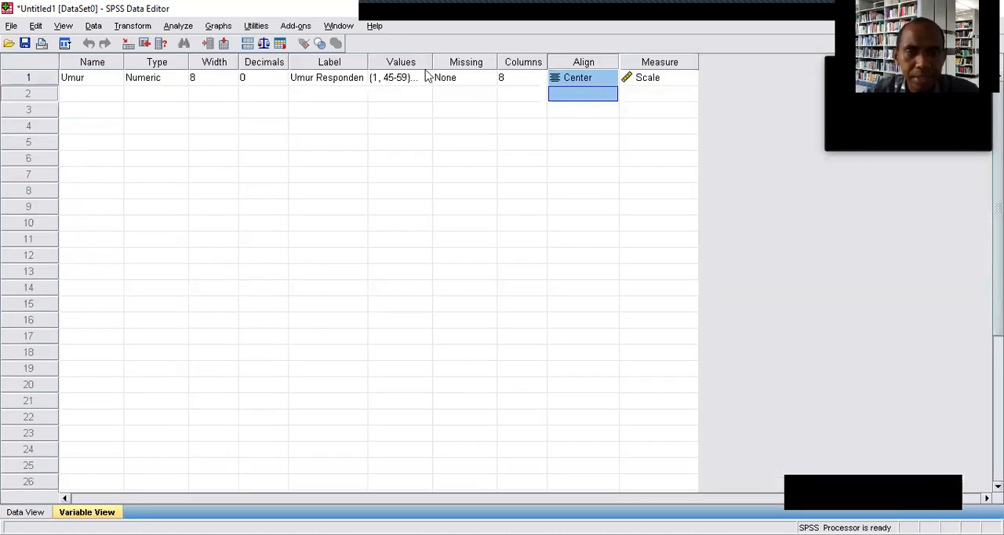
left_click(393, 82)
left_click(424, 78)
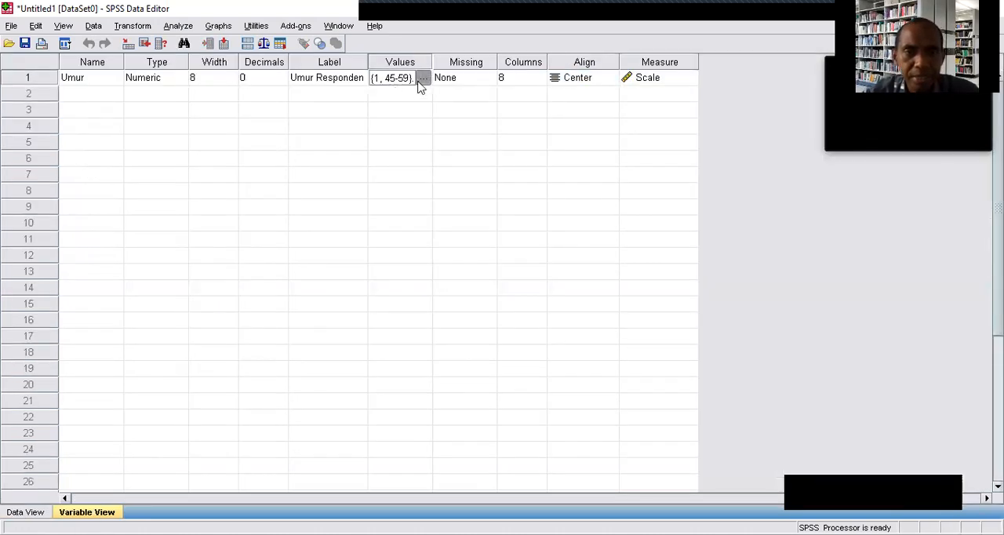
left_click(444, 267)
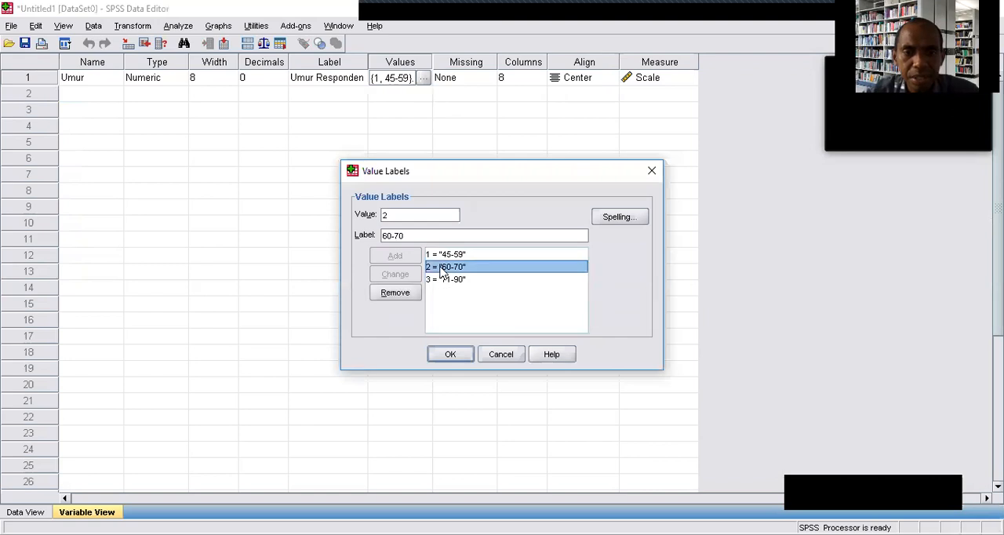
left_click(651, 172)
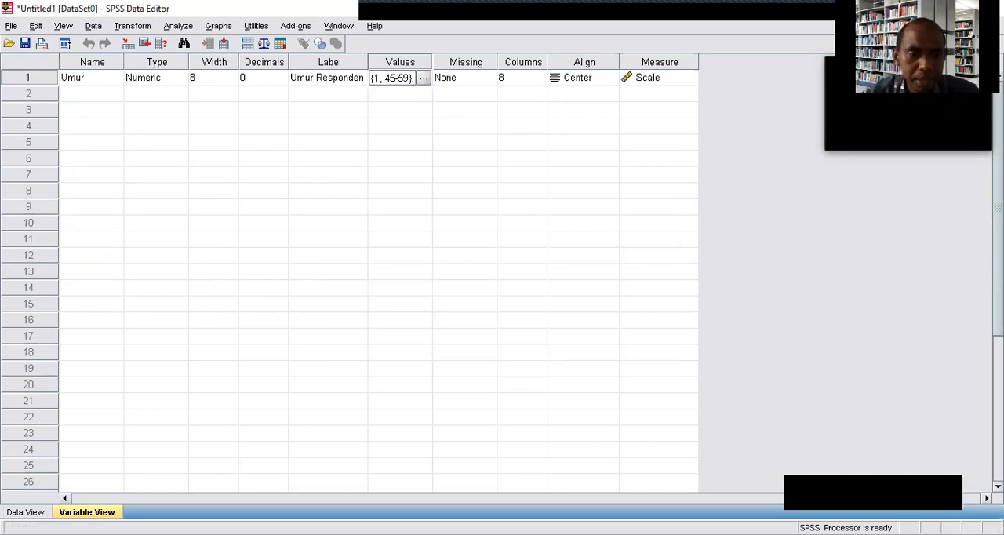
Enter the category code 3 for Umur in row 3 of the data grid.
left_click(26, 512)
left_click(110, 138)
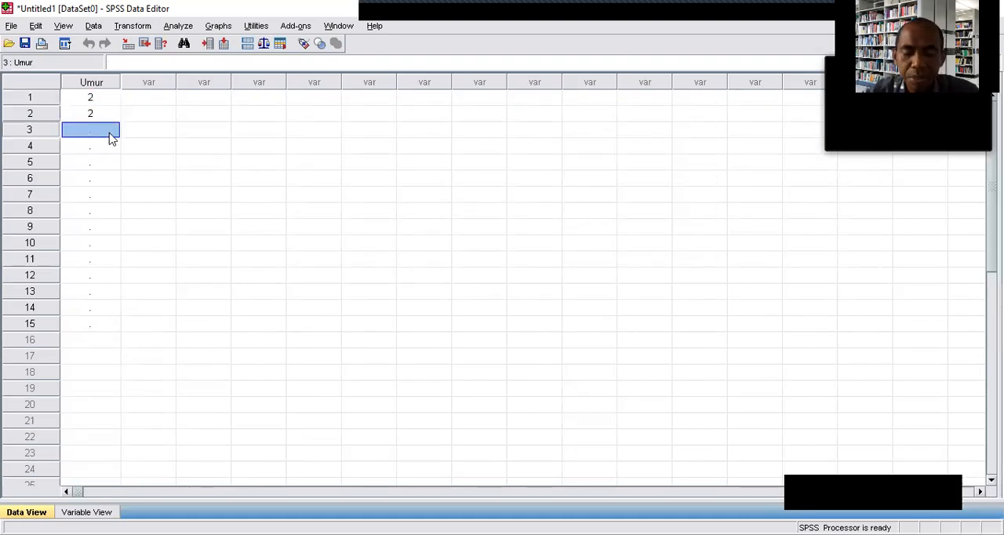
type("3")
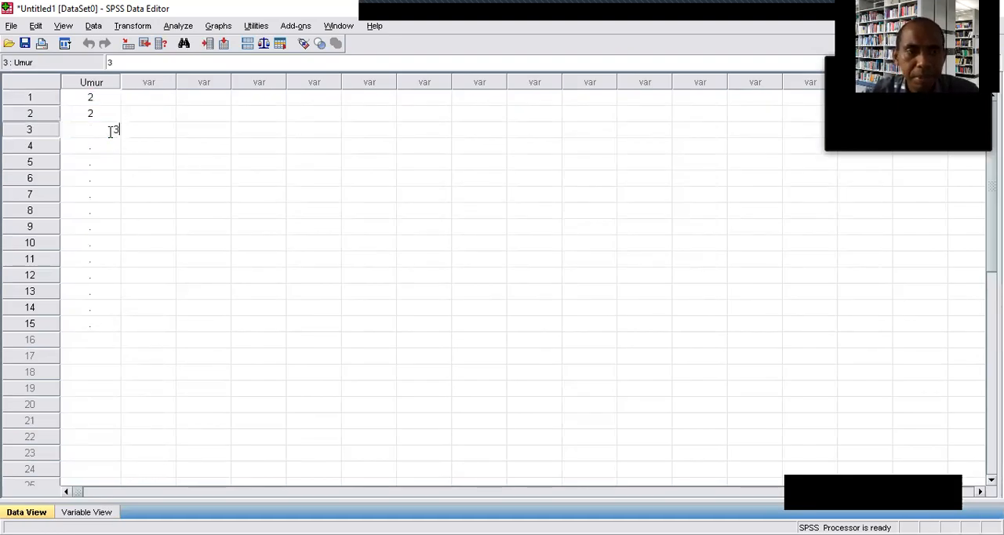
left_click(148, 179)
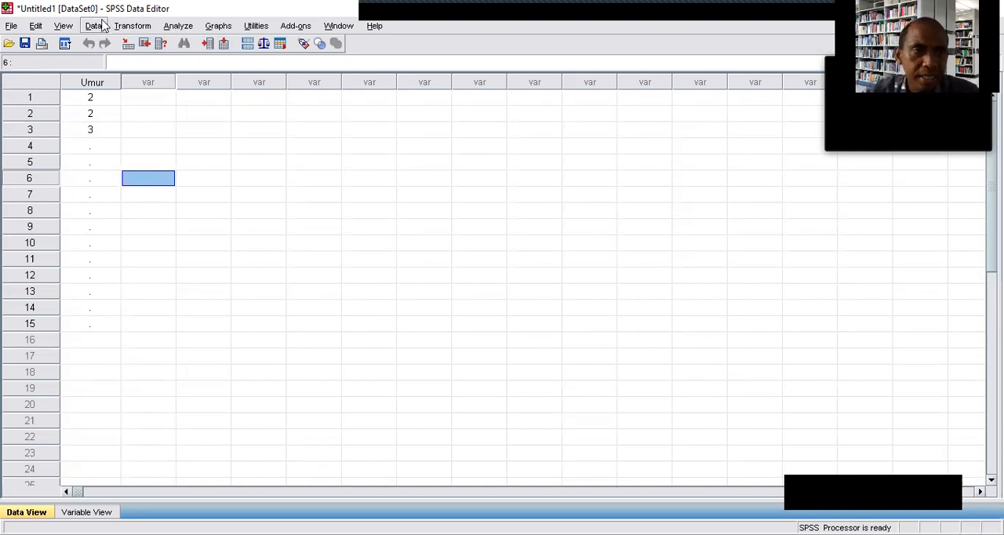
Display value labels instead of numeric codes in the data grid and check the Umur entry in row 1.
left_click(64, 27)
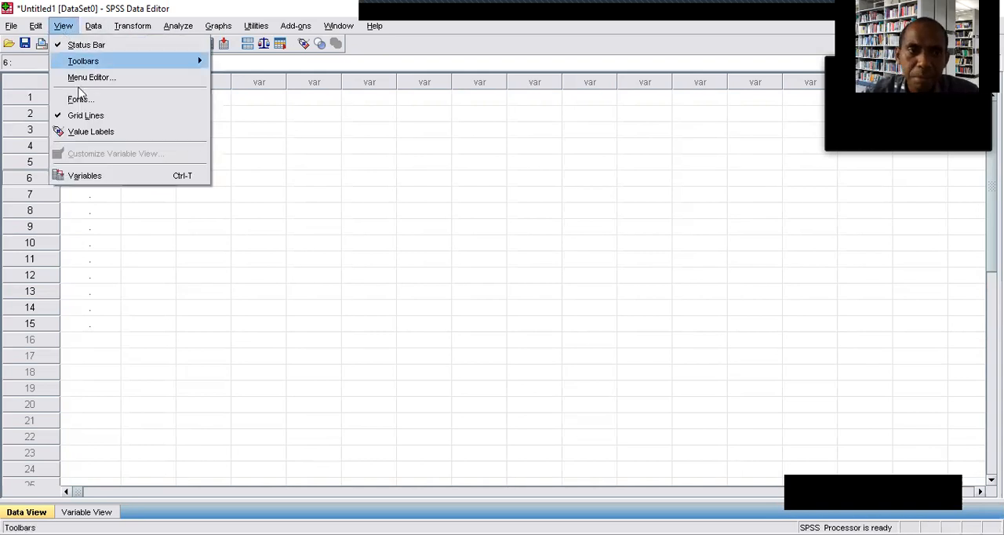
left_click(84, 133)
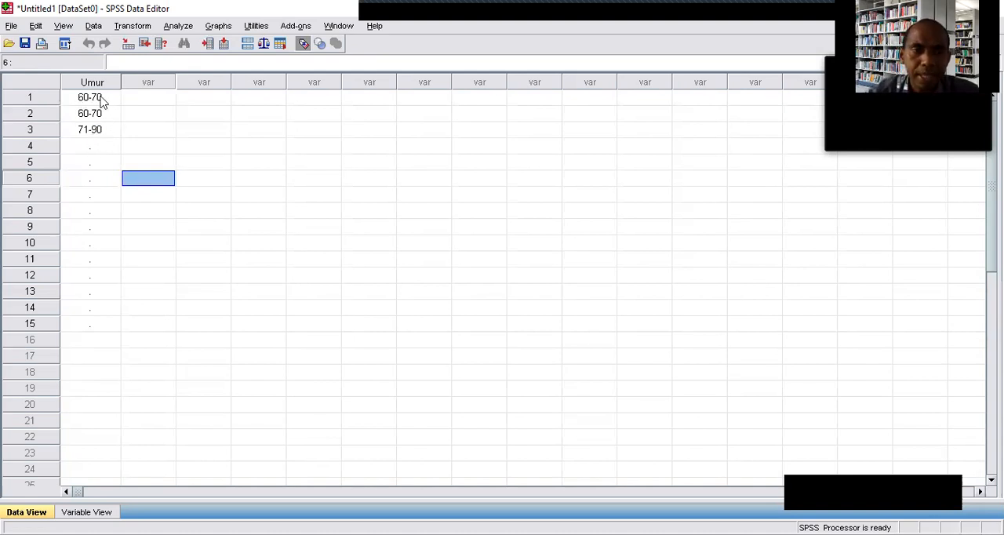
left_click(95, 99)
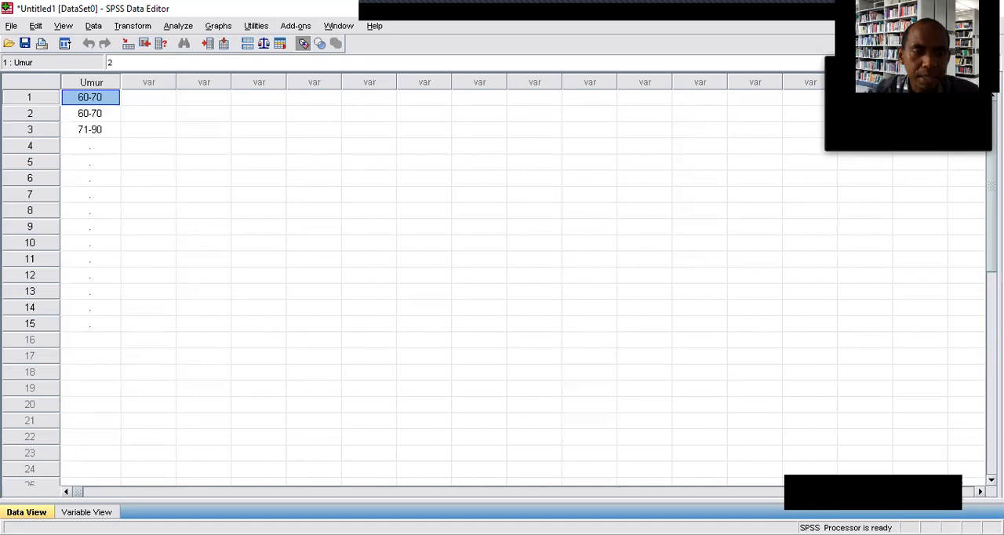
Review the Umur variable's value labels and change the label of value 1 to "pralansia".
left_click(97, 508)
left_click(428, 78)
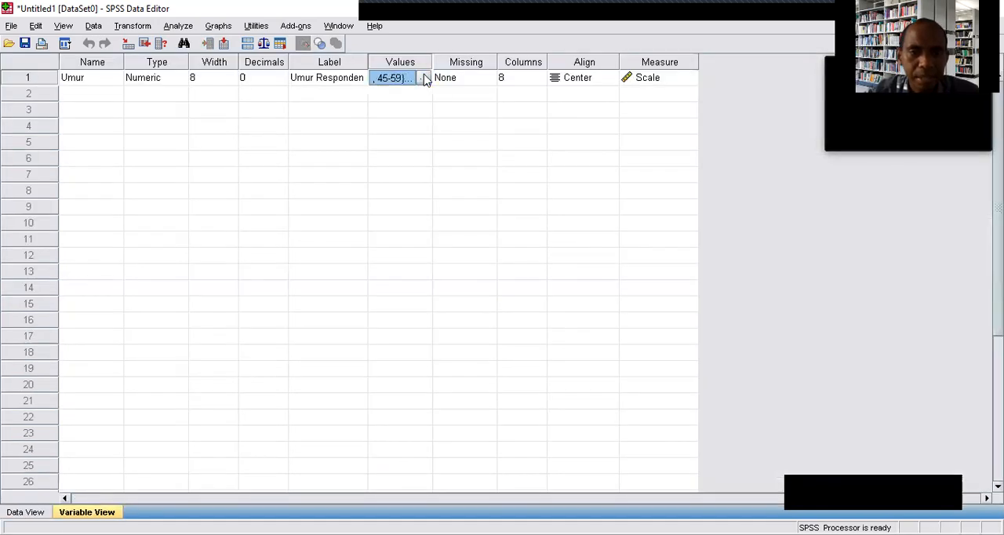
left_click(423, 78)
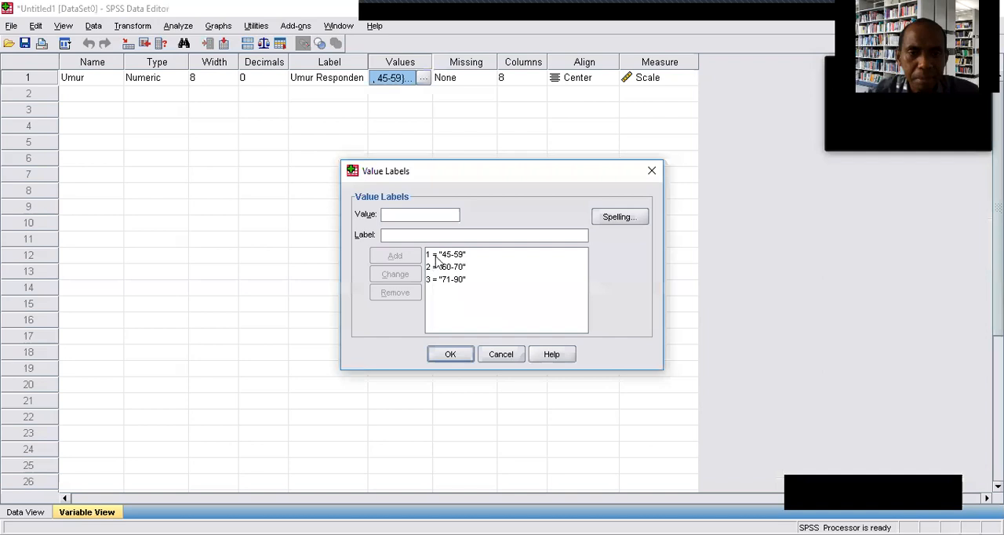
left_click(447, 256)
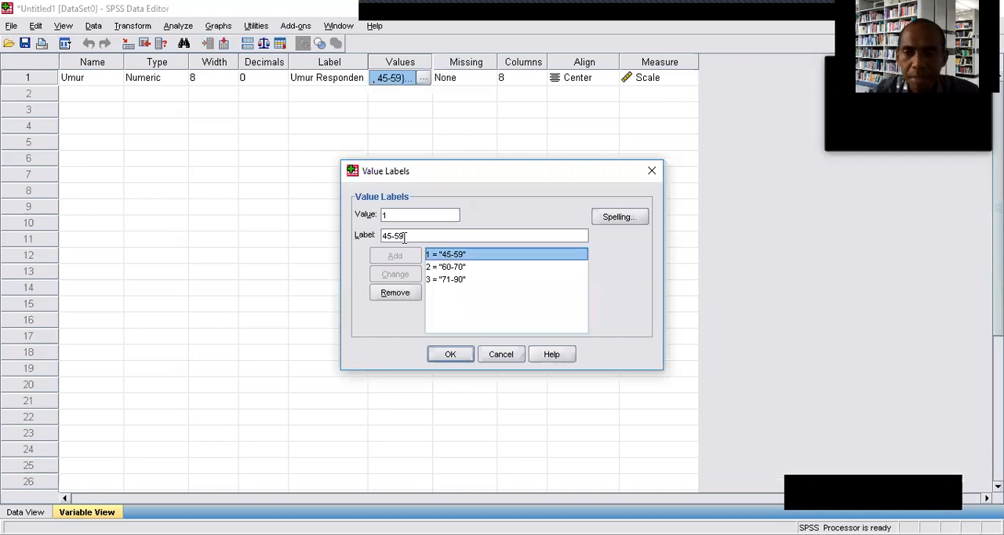
left_click(457, 269)
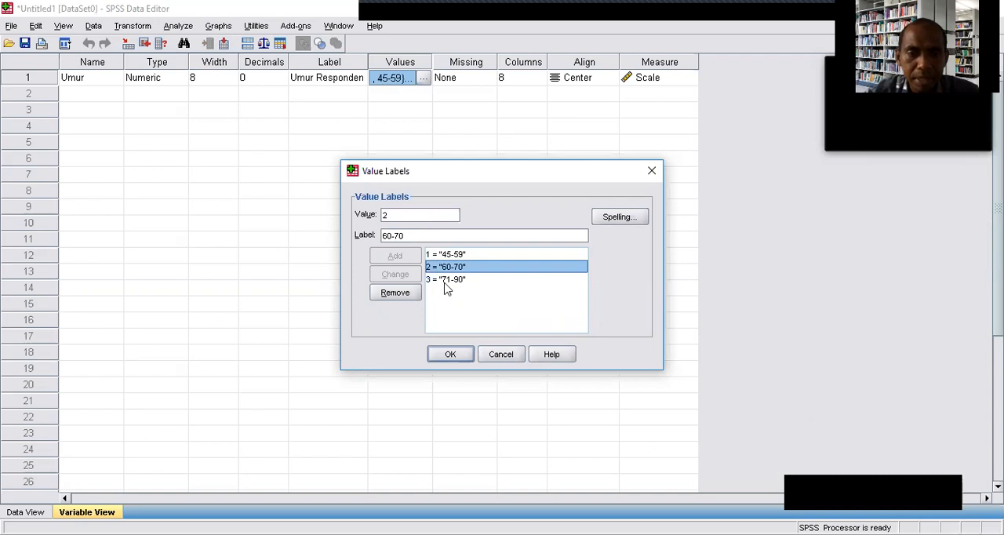
left_click(446, 281)
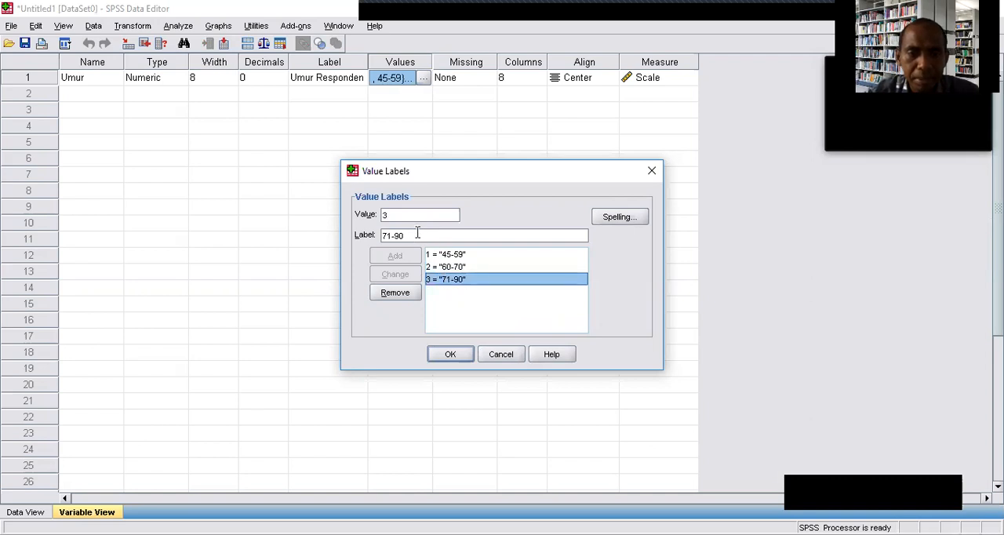
left_click(437, 269)
left_click(438, 255)
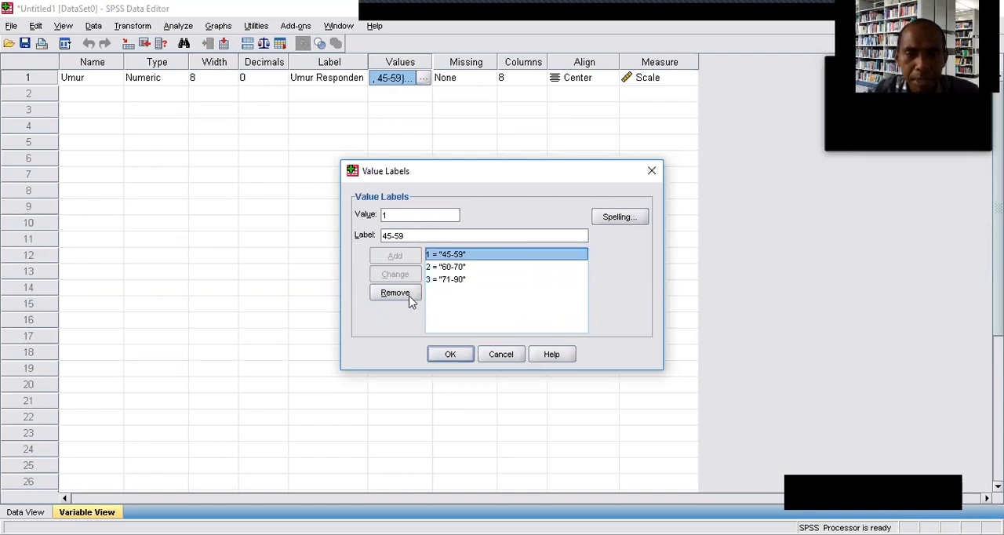
left_click_drag(416, 235, 359, 245)
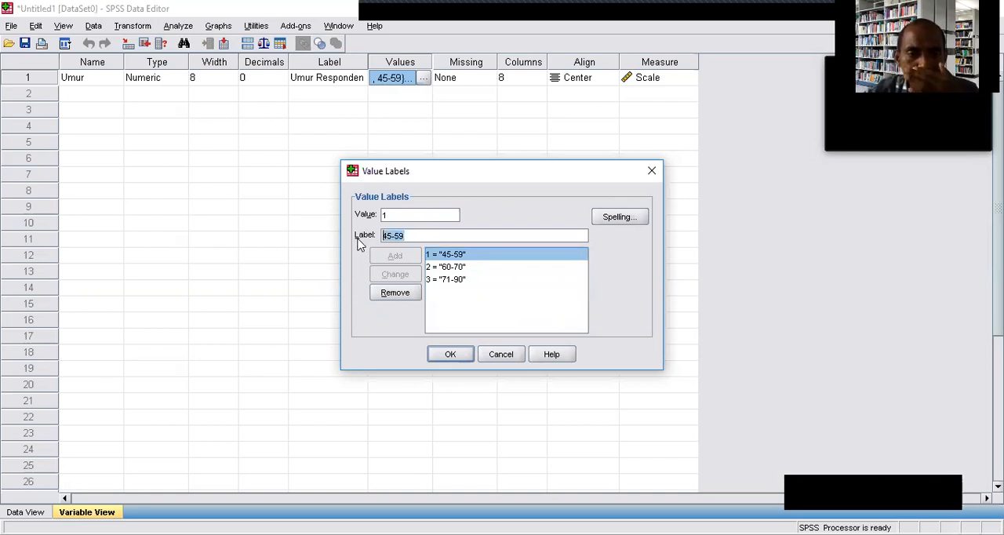
type("pralansia")
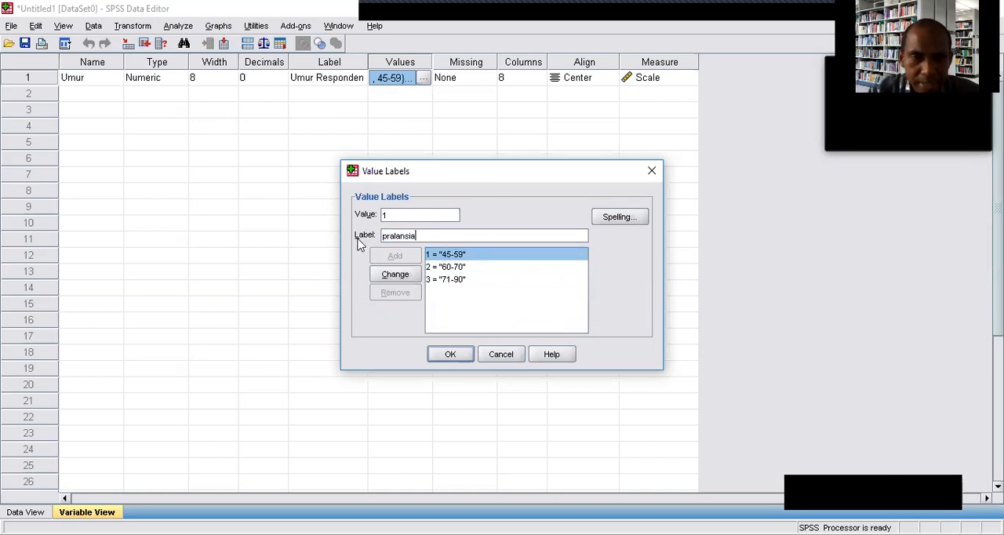
left_click(393, 275)
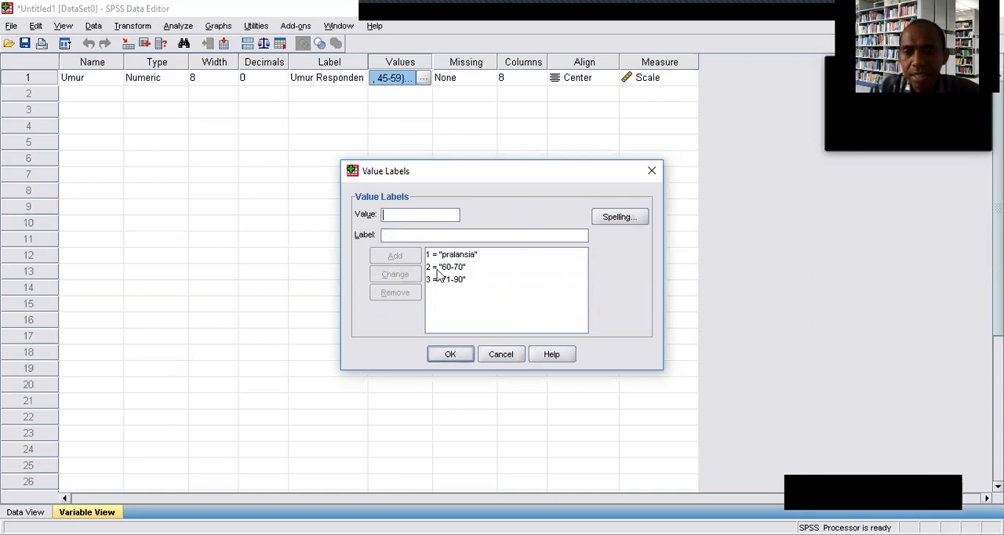
Change the label of Umur value 2 to "lansia".
left_click(453, 268)
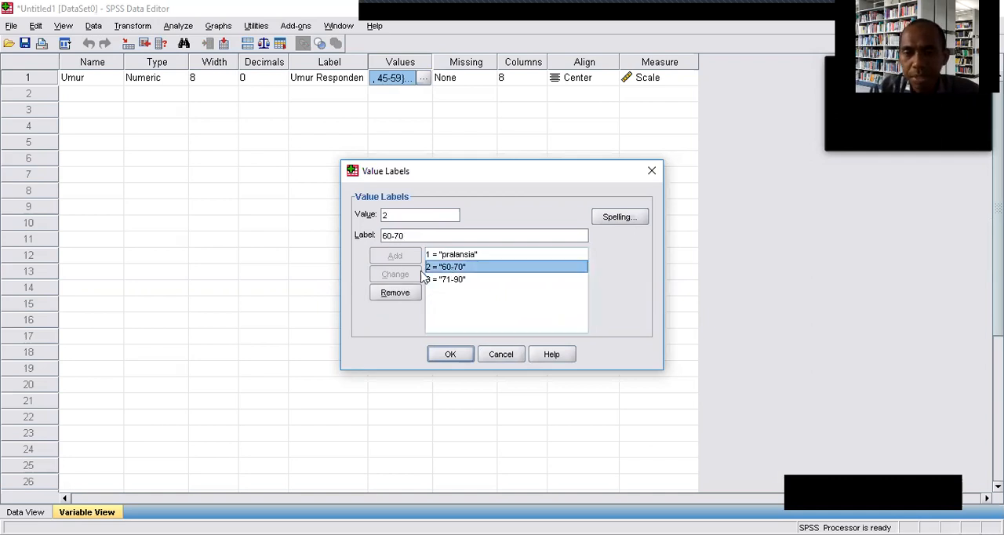
left_click_drag(415, 240, 373, 234)
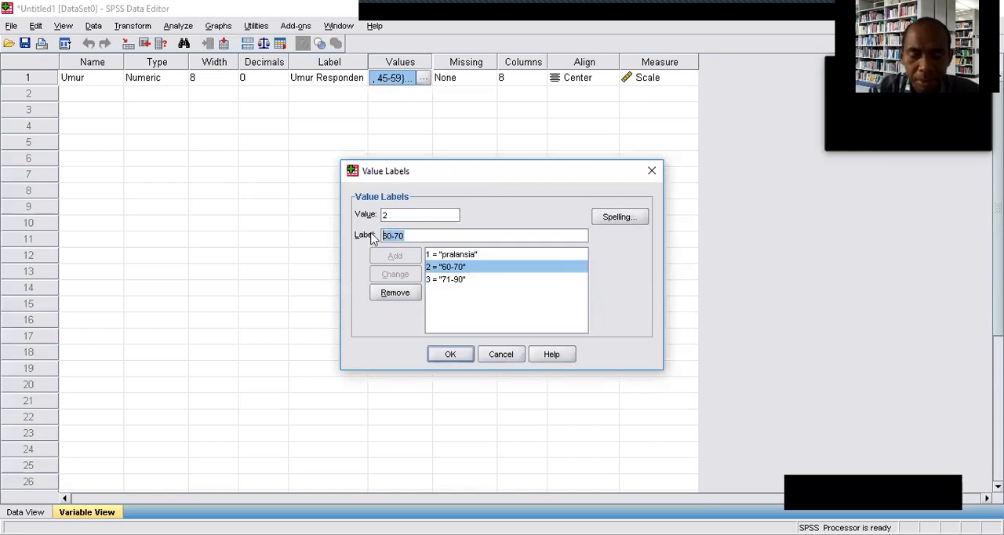
type("lansia")
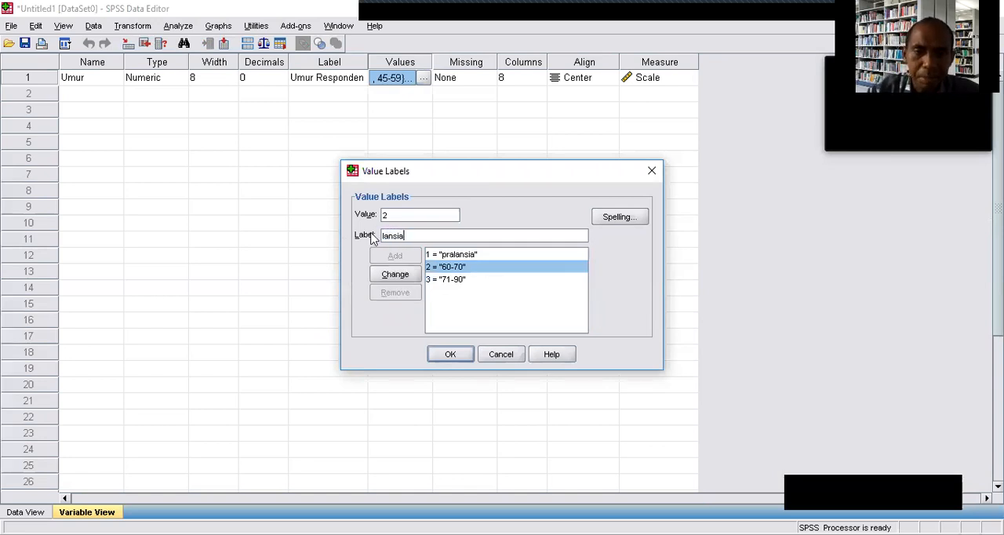
left_click(388, 275)
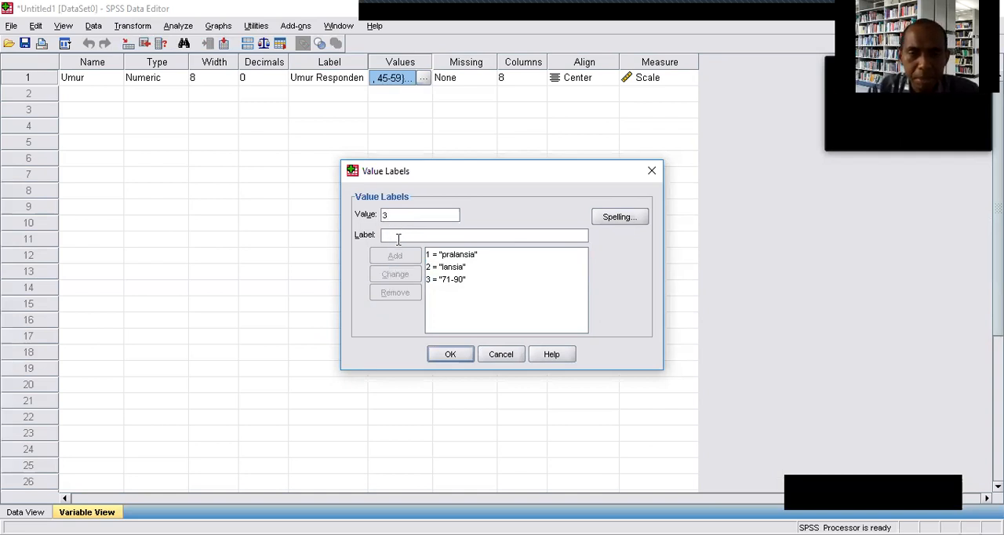
type("las")
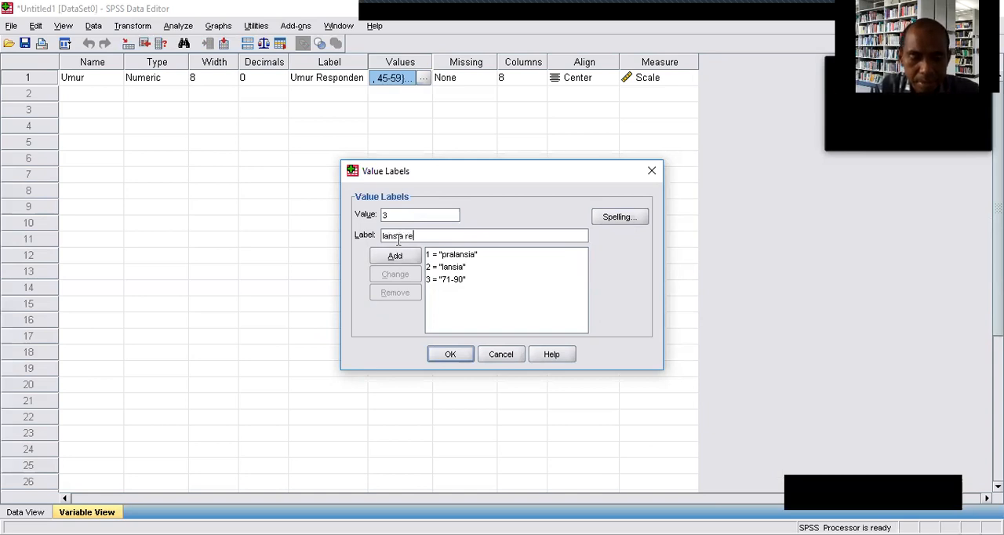
left_click(395, 256)
left_click(647, 235)
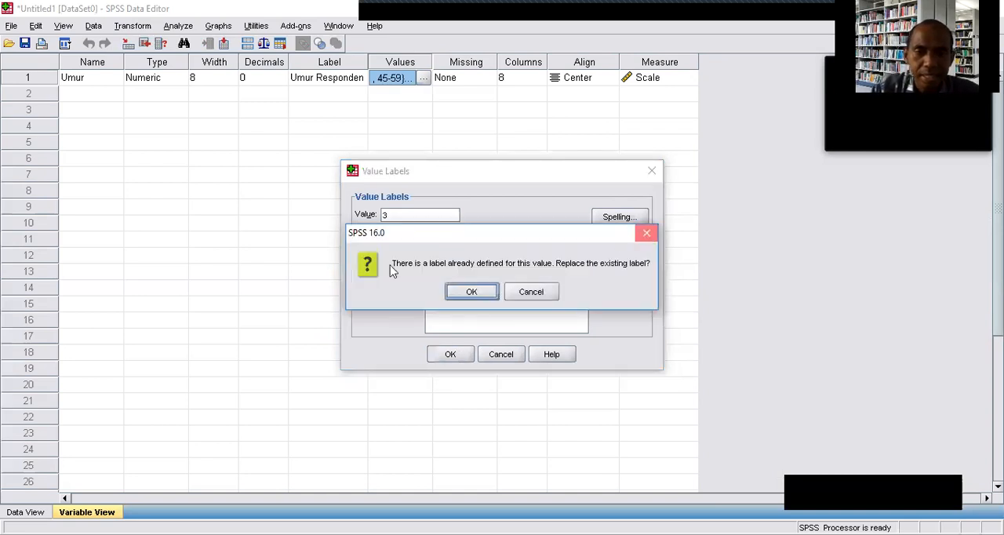
left_click(436, 238)
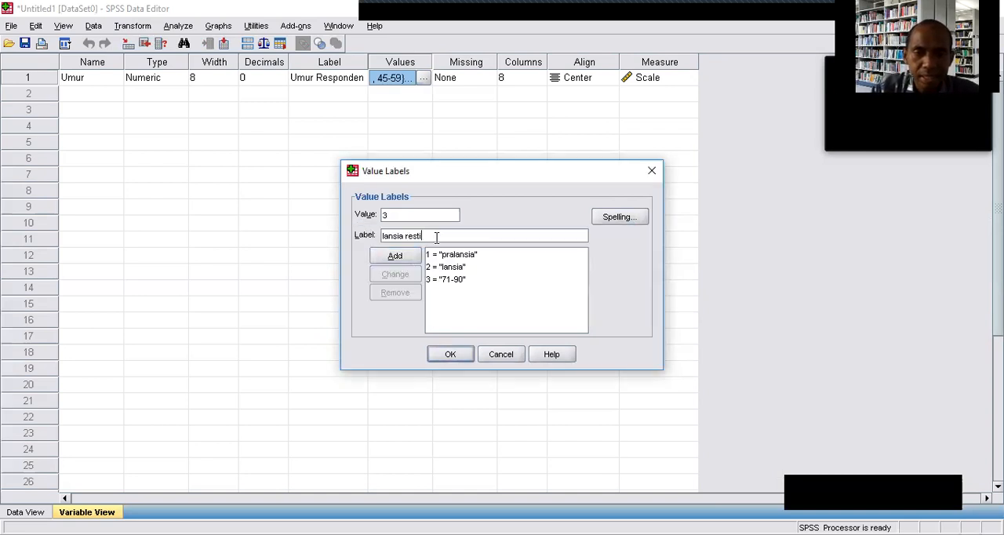
Change the label of Umur value 3 to "lansia resti".
left_click(439, 279)
left_click_drag(406, 235, 369, 235)
type("lans")
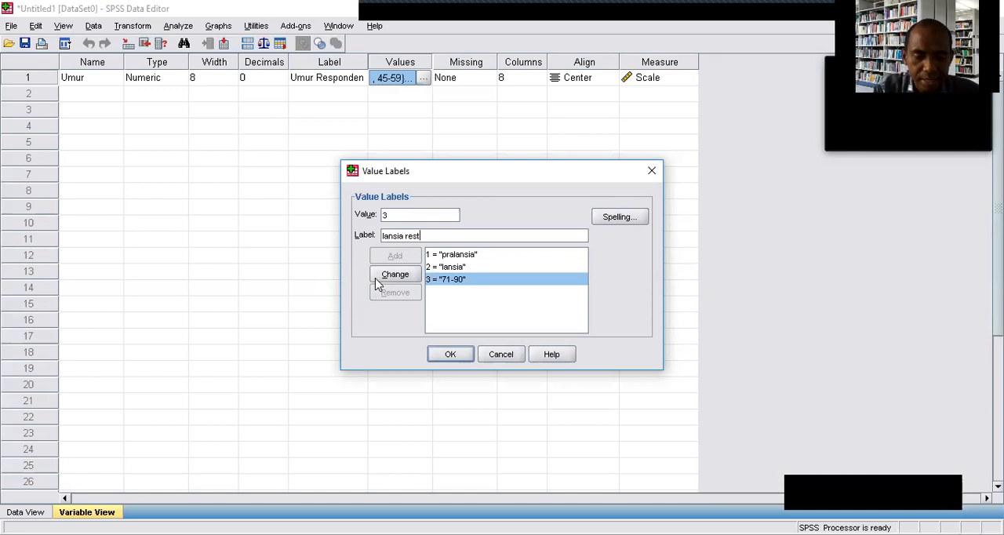
left_click(382, 276)
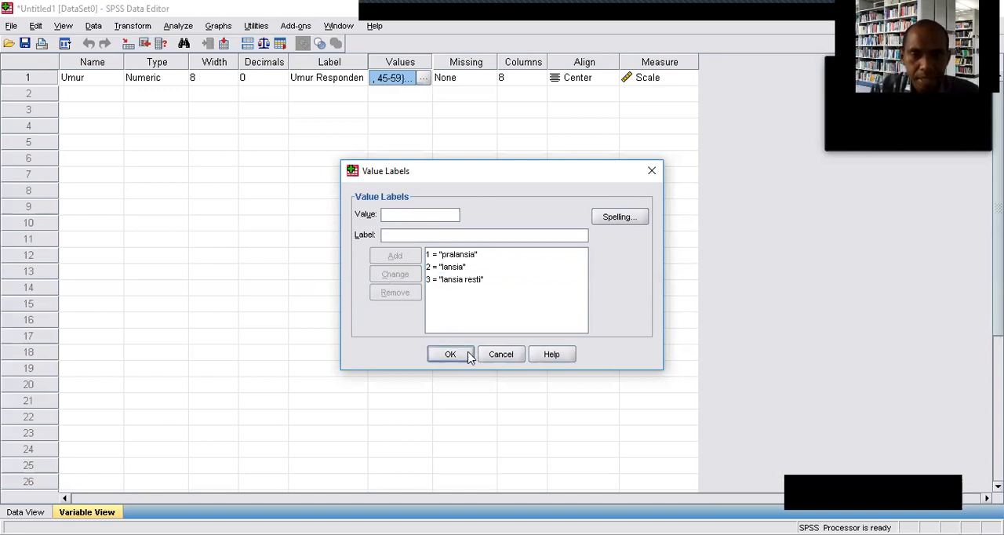
Apply the revised Umur value labels and set the Umur entry in row 5 to "lansia resti".
left_click(467, 356)
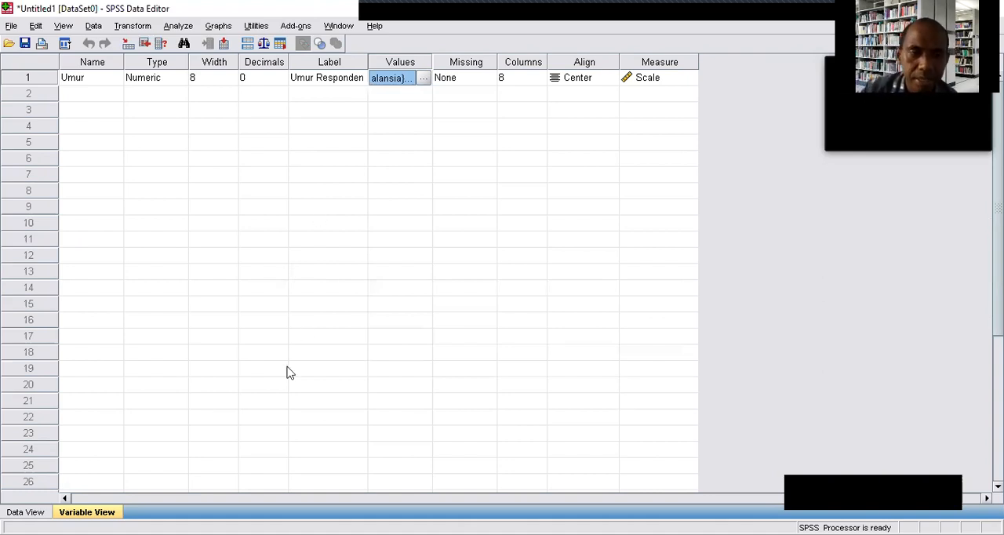
left_click(18, 512)
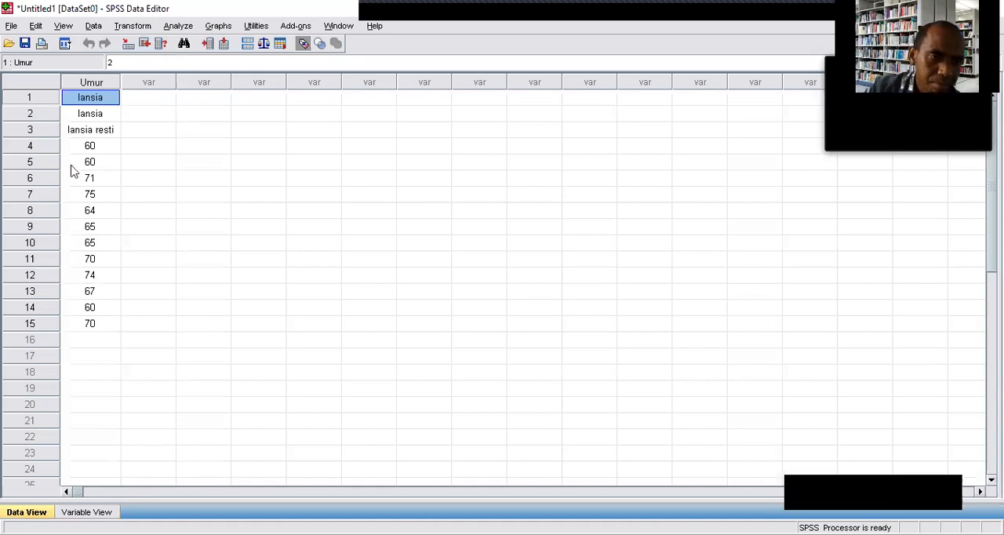
left_click(91, 148)
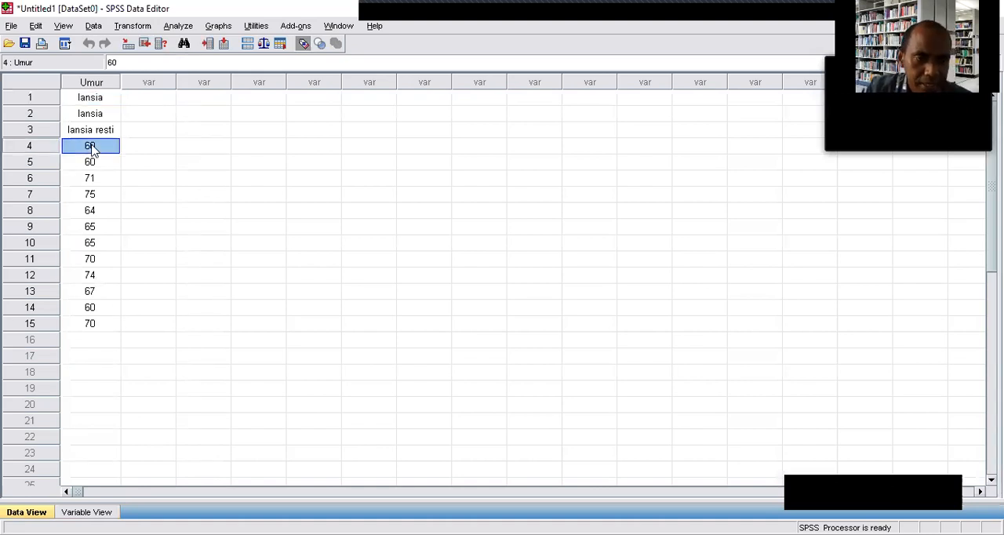
left_click(92, 150)
double_click(92, 161)
left_click(91, 150)
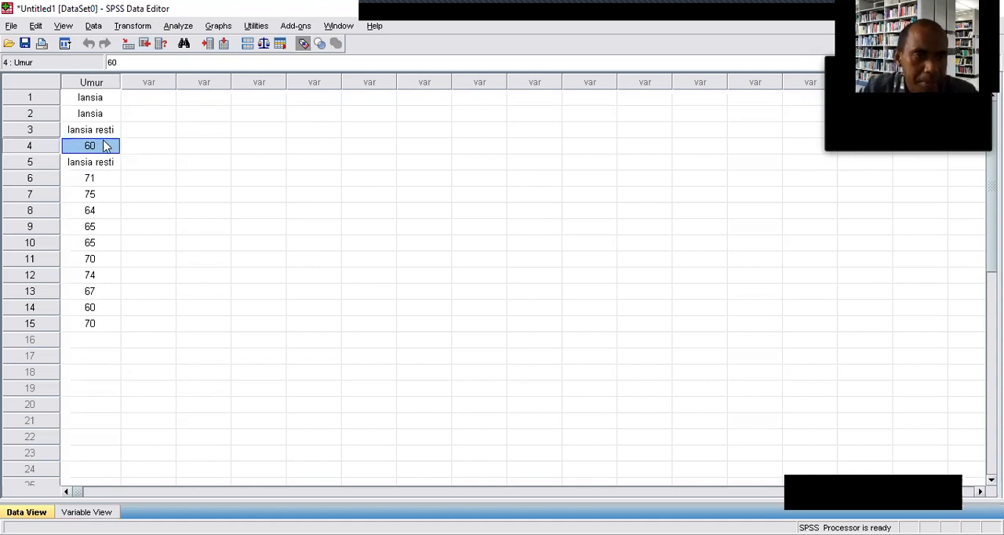
left_click(92, 194)
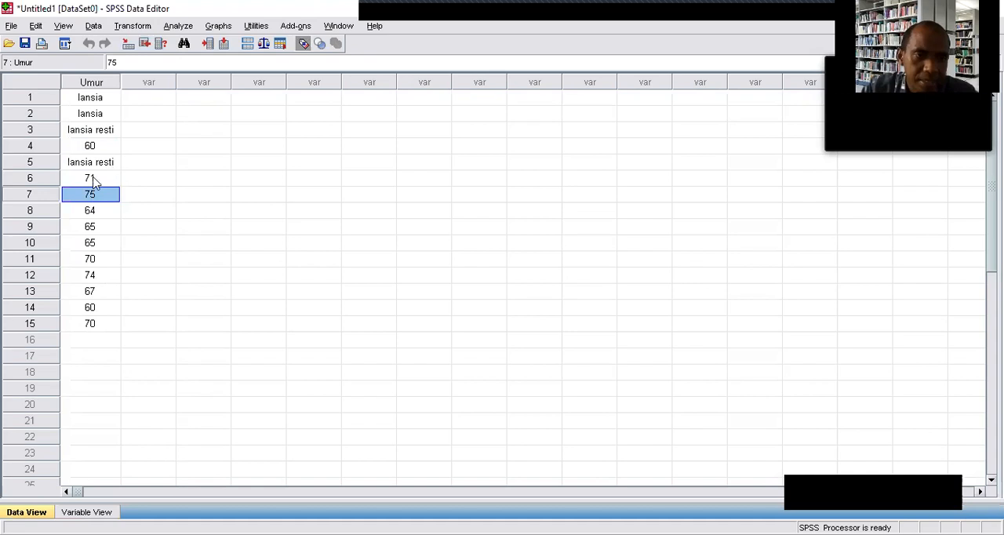
left_click(93, 178)
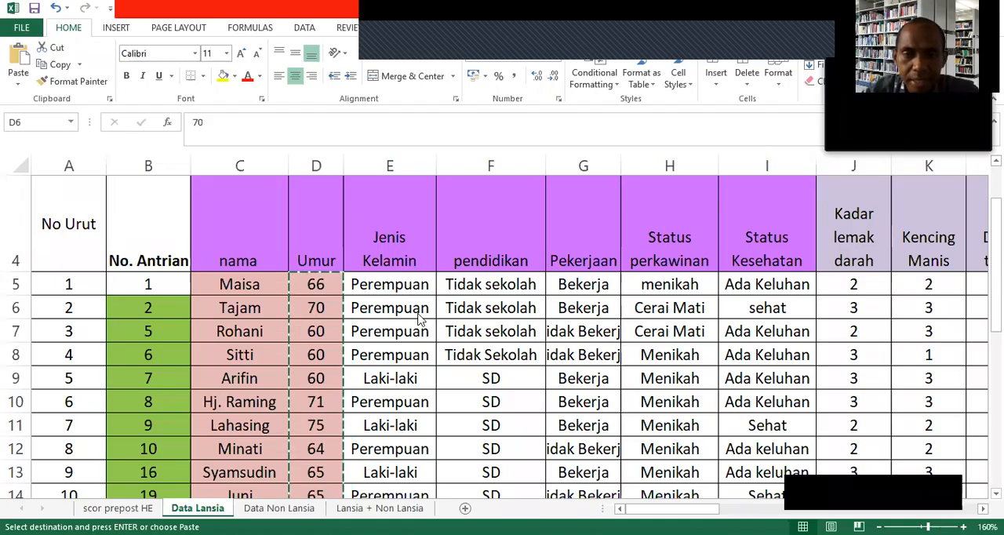
Switch to the Excel sheet Data Lansia and review the education categories in the pendidikan column.
left_click(468, 283)
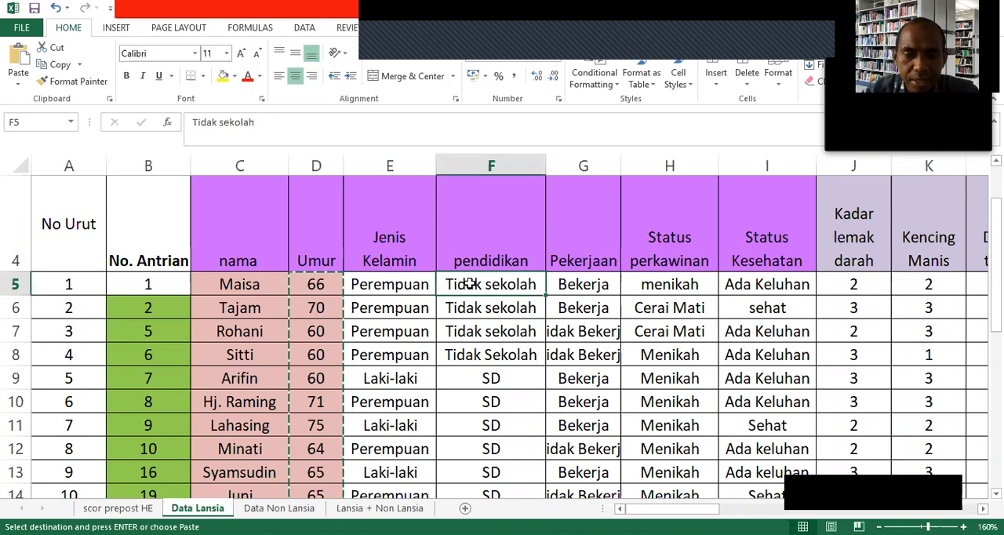
scroll(496, 382, "down", 1)
left_click(492, 394)
scroll(494, 397, "down", 2)
scroll(498, 398, "down", 2)
scroll(497, 398, "up", 2)
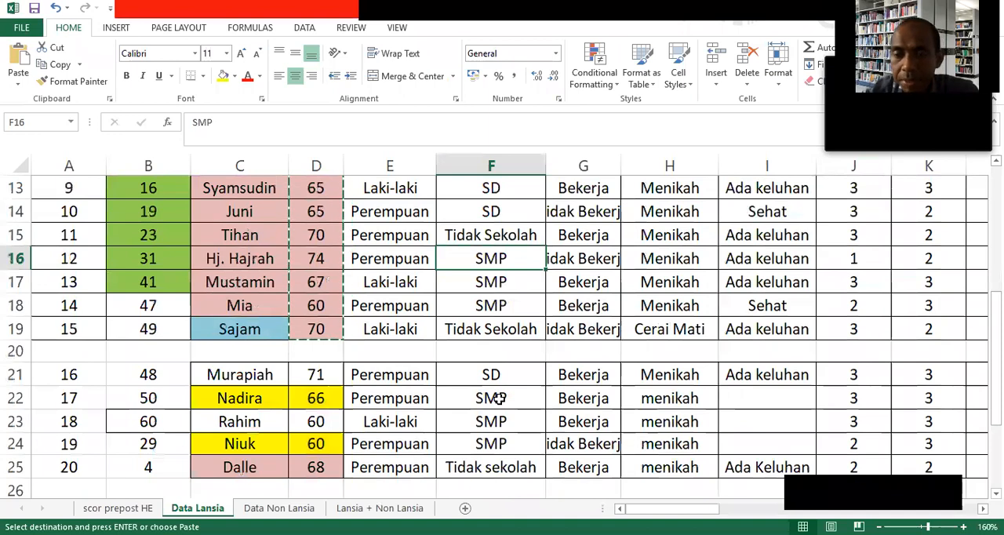
scroll(453, 418, "up", 3)
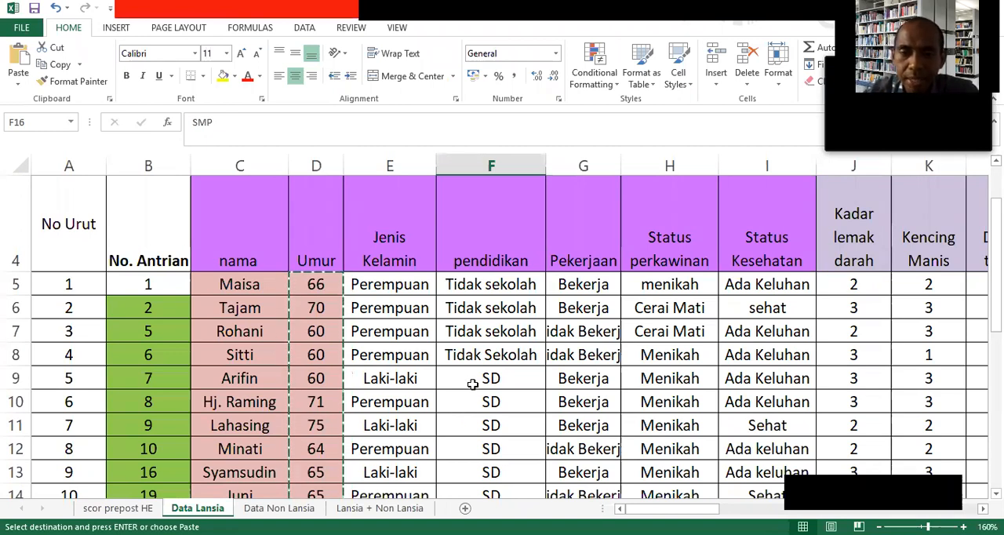
Replace the "Tidak sekolah" entries in F5:F8 of the pendidikan column with code 1.
left_click(481, 285)
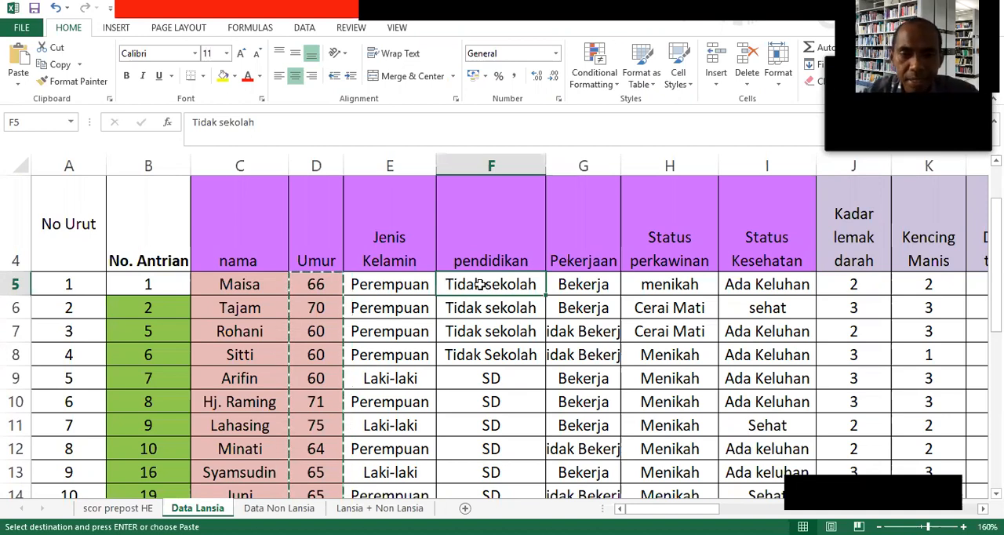
key("Escape")
type("1")
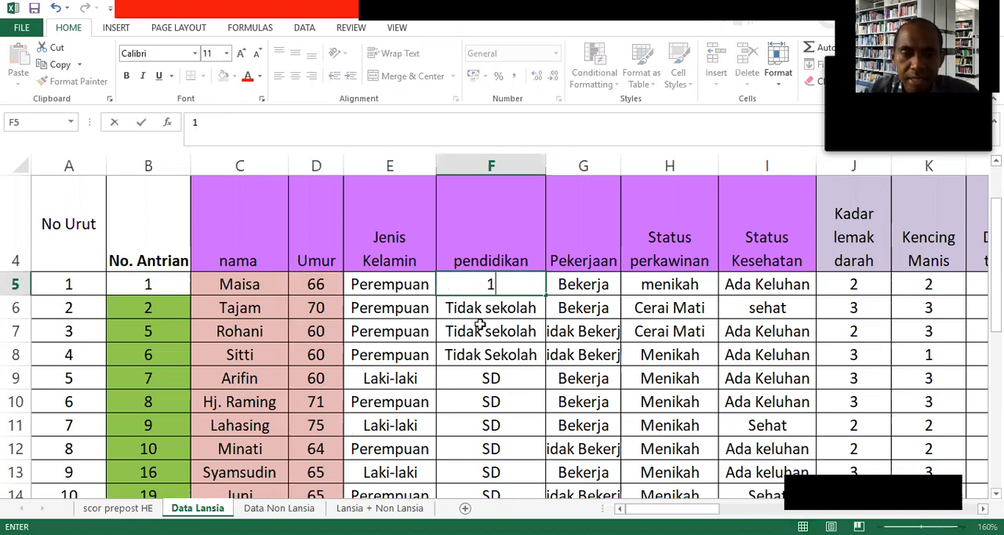
key("Return")
type("1")
key("Return")
type("2")
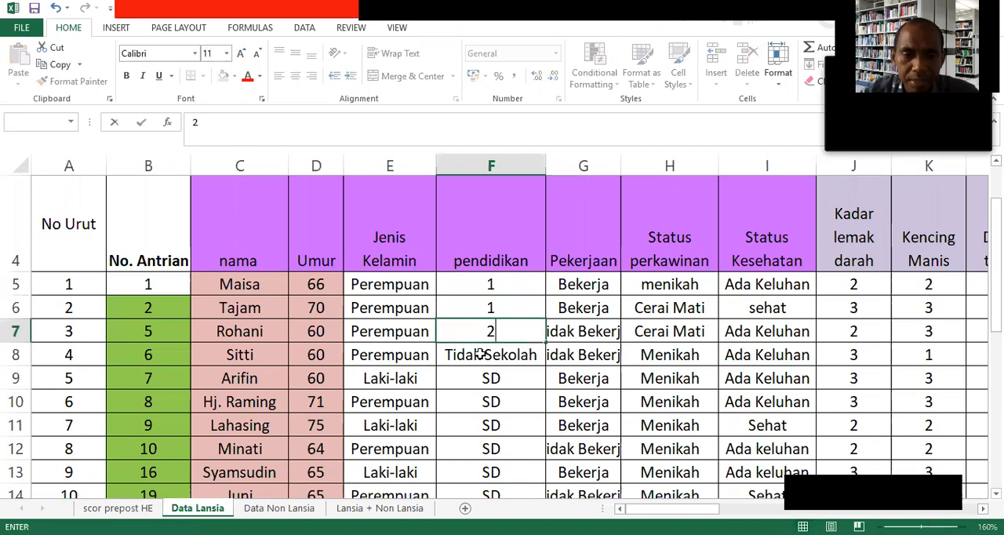
key("Return")
type("1")
left_click(490, 333)
type("1")
scroll(490, 333, "down", 2)
scroll(483, 239, "up", 1)
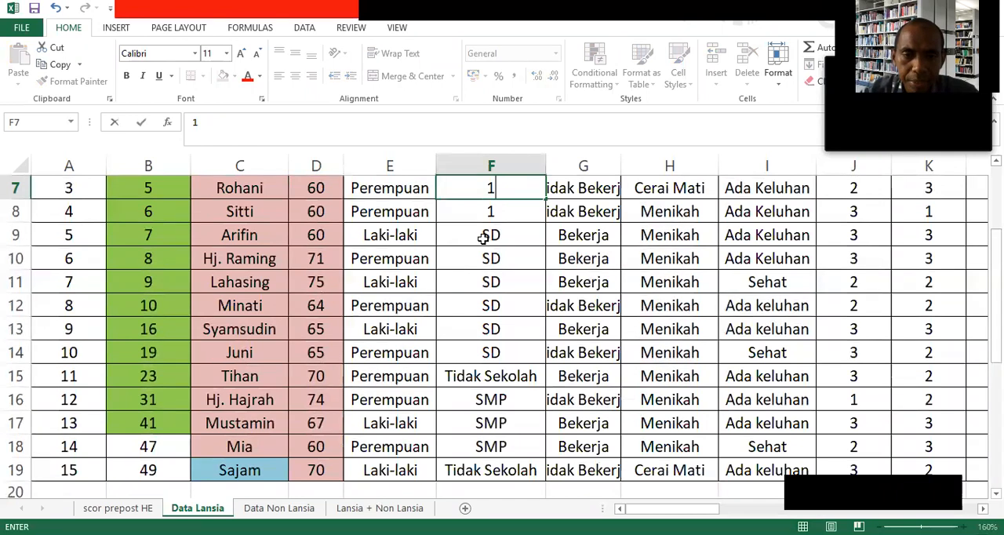
key("Return")
key("Return")
Replace the "SD" entries in F9:F14 with code 2 and the "Tidak Sekolah" entry in F15 with code 1.
type("2")
key("Return")
type("2")
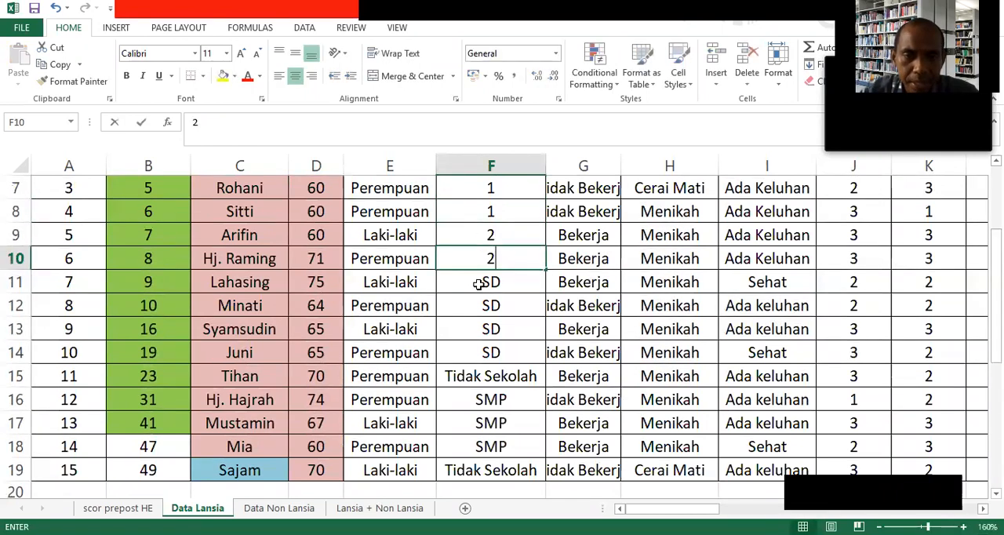
key("Return")
type("2")
key("Return")
type("2")
key("Return")
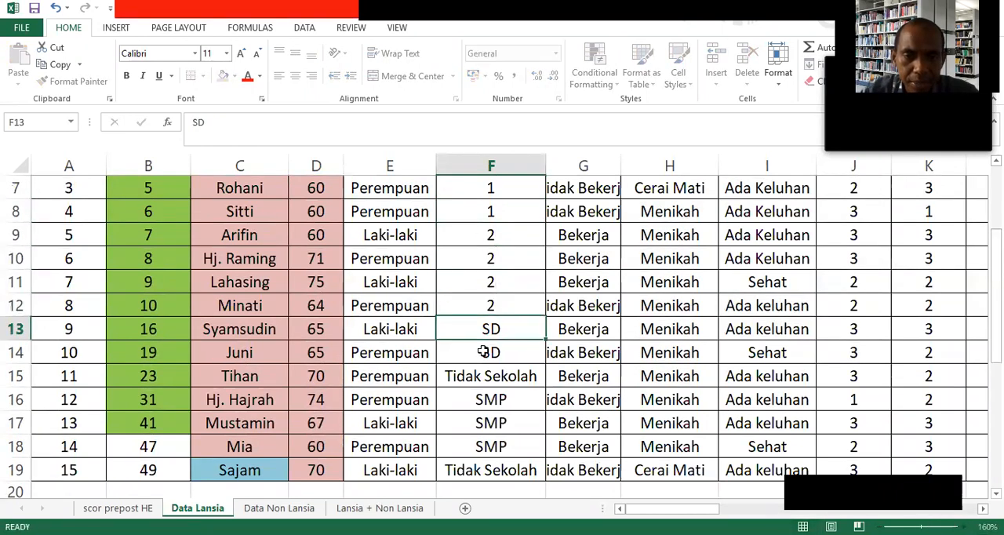
type("2")
key("Return")
type("2")
key("Return")
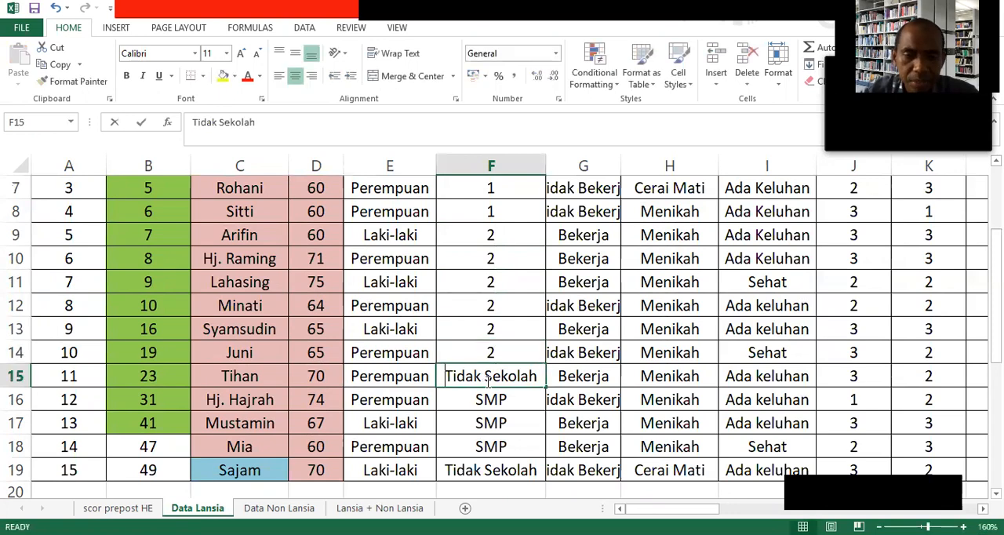
type("1")
scroll(491, 357, "down", 1)
Replace the "SMP" entries in F16:F18 with code 3 and the "Tidak Sekolah" entry in F19 with code 1.
left_click(490, 331)
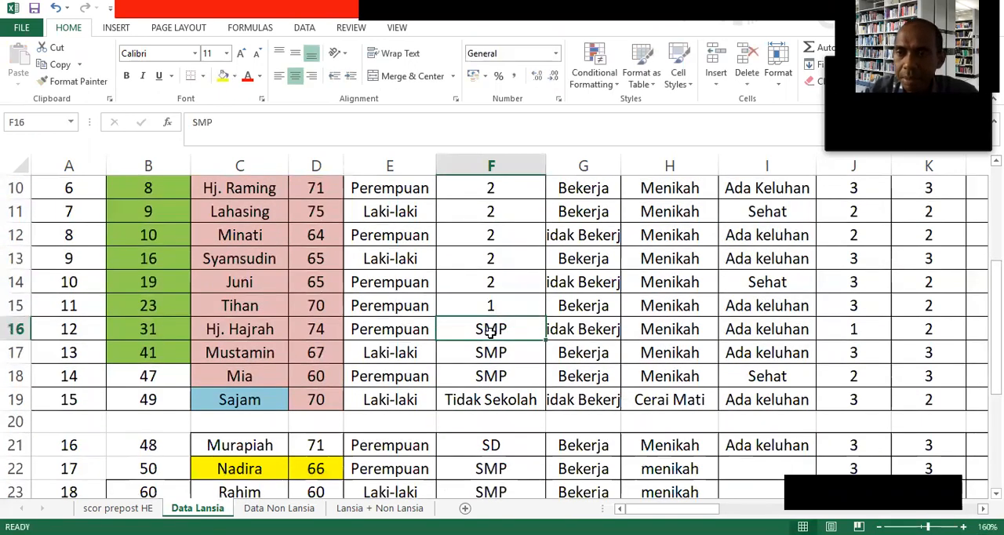
type("3")
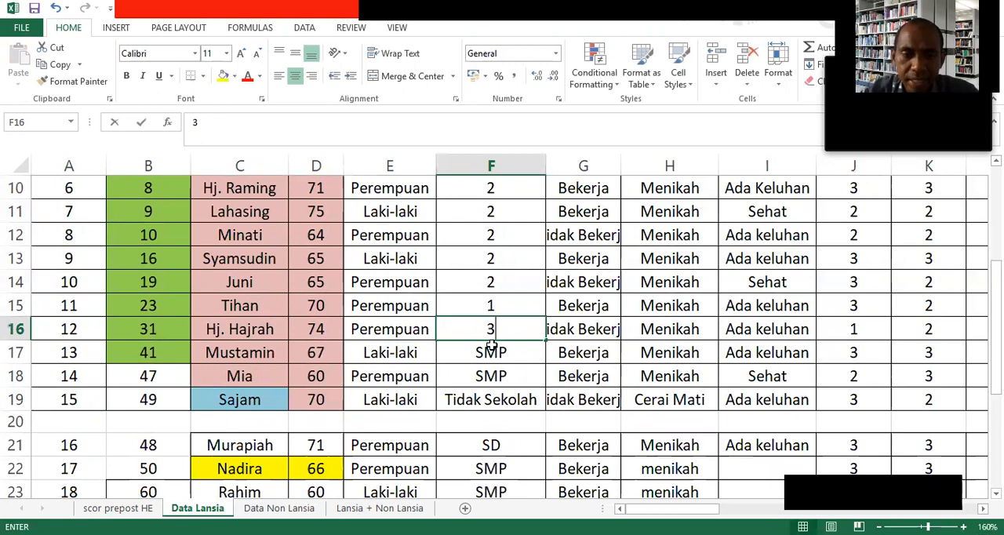
key("Return")
type("3")
key("Return")
type("3")
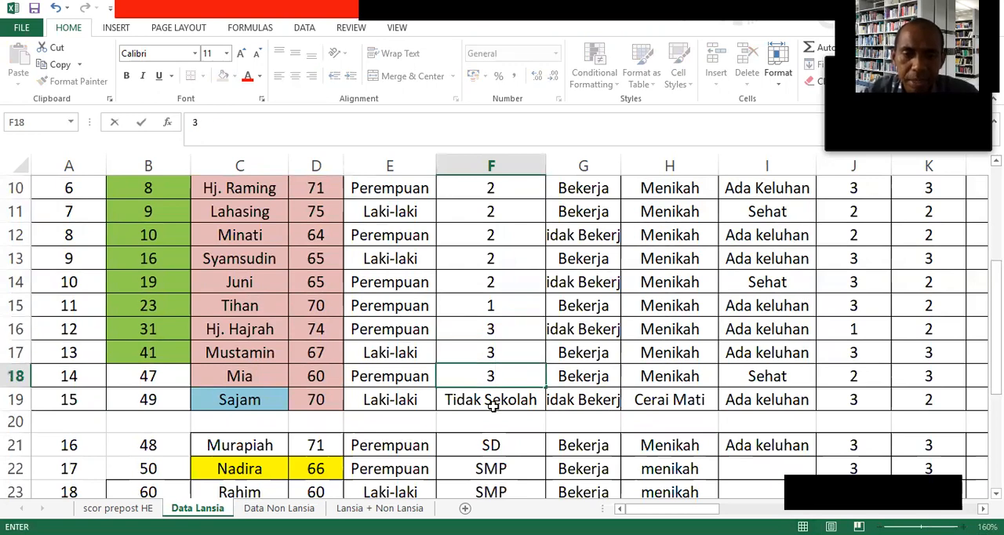
key("Return")
type("1")
scroll(497, 400, "up", 3)
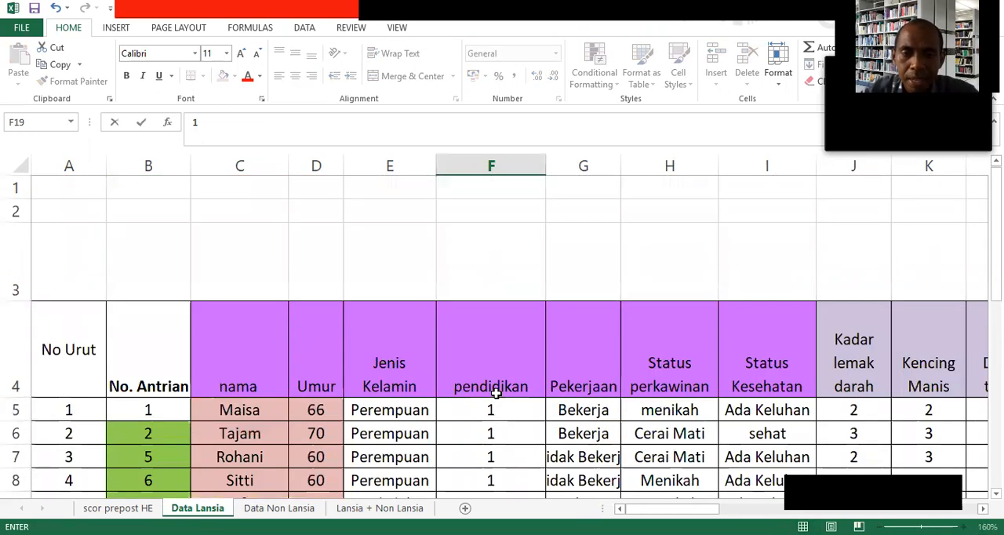
scroll(497, 394, "down", 1)
scroll(496, 394, "down", 2)
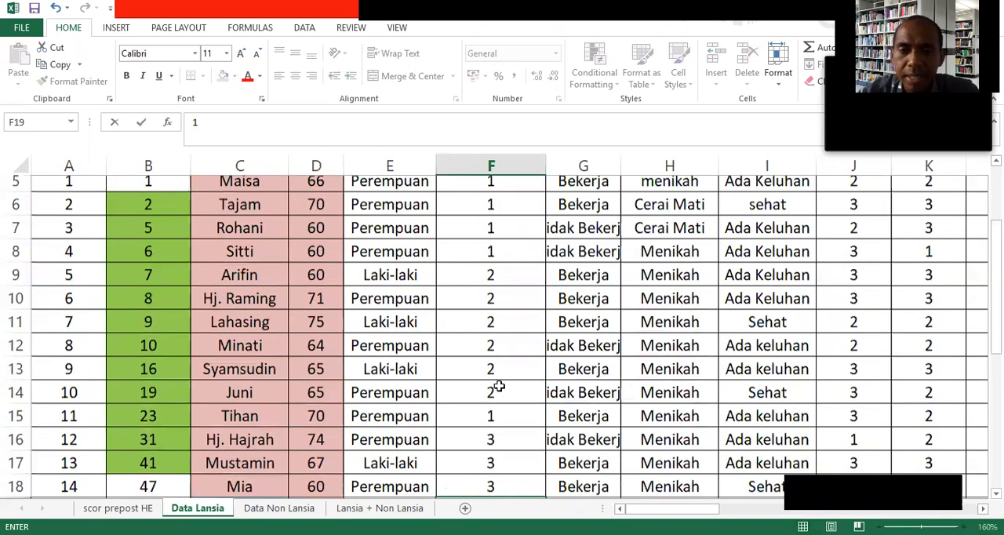
scroll(499, 385, "up", 2)
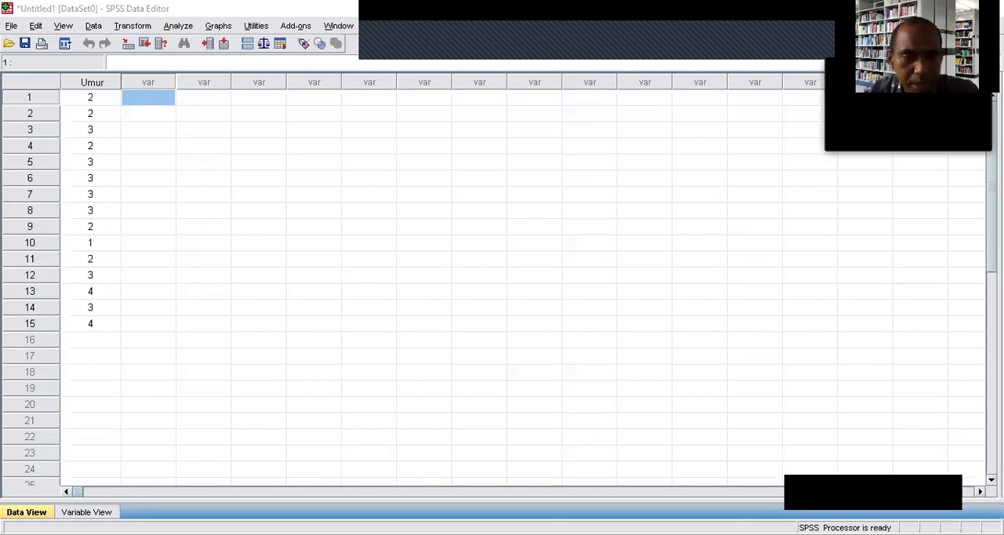
Switch to SPSS and add a second numeric variable named Pendidikan with 0 decimals.
left_click(86, 512)
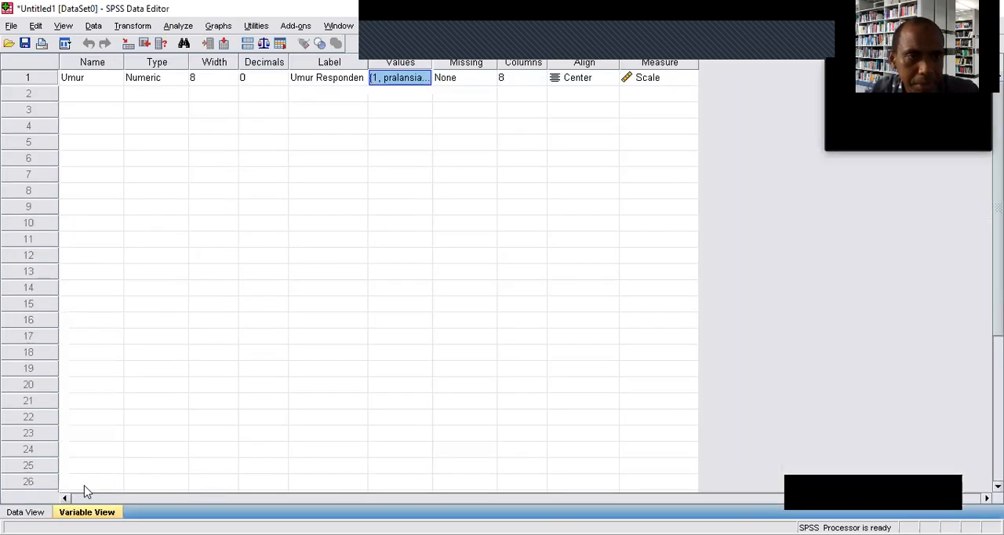
left_click(86, 92)
type("Pendidikan")
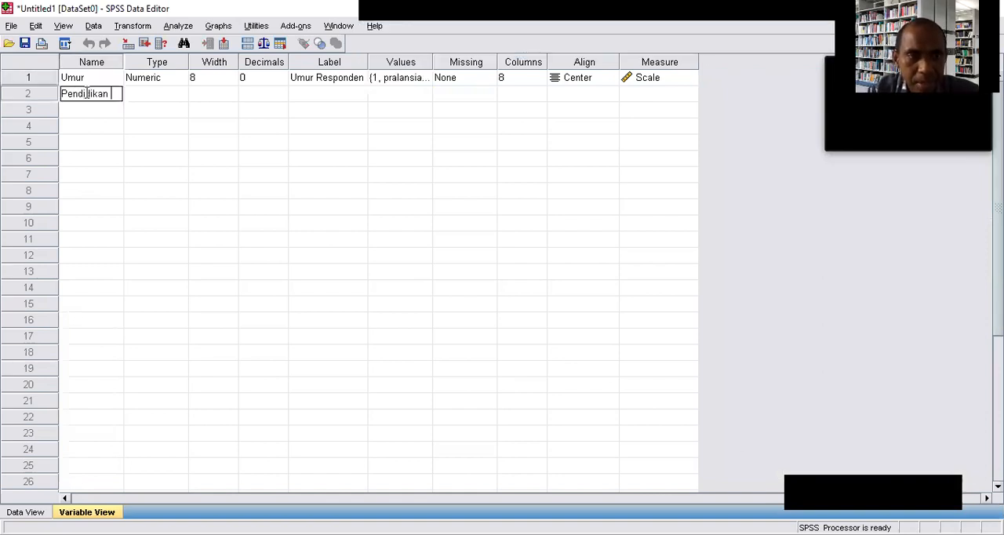
left_click(145, 97)
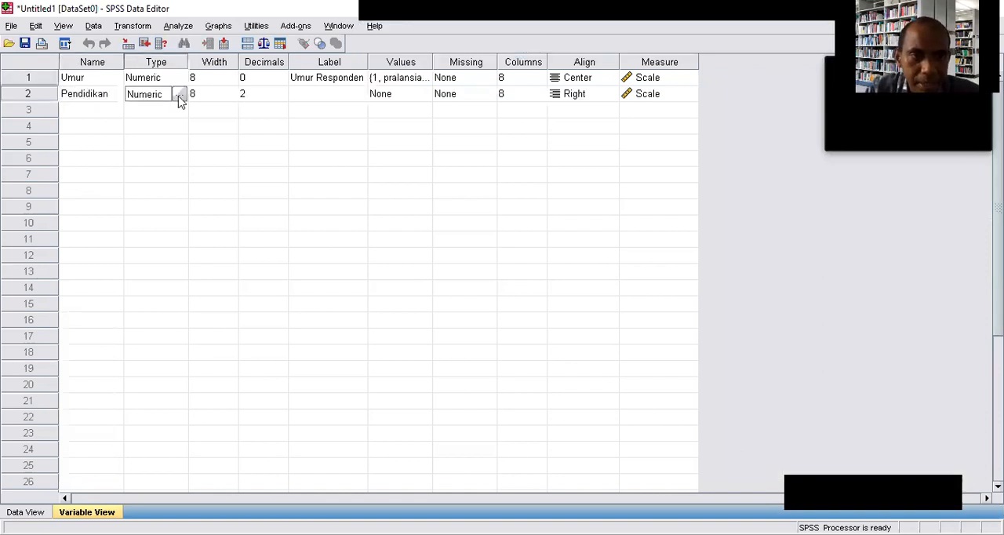
left_click(258, 97)
left_click(280, 98)
left_click(280, 99)
Enter "Rendidikan Responden" as the label of the Pendidikan variable.
left_click(307, 95)
type("Rendidika")
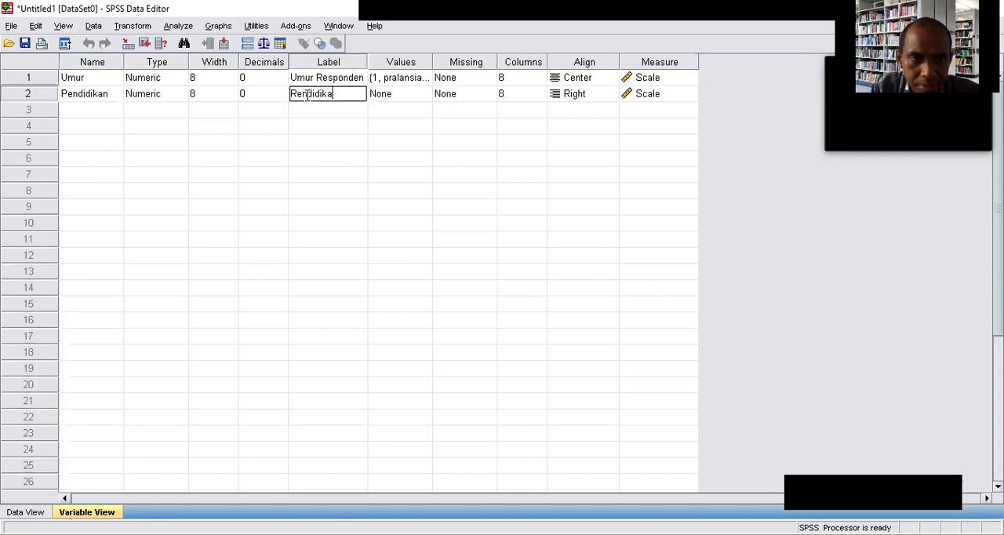
type("n Responden")
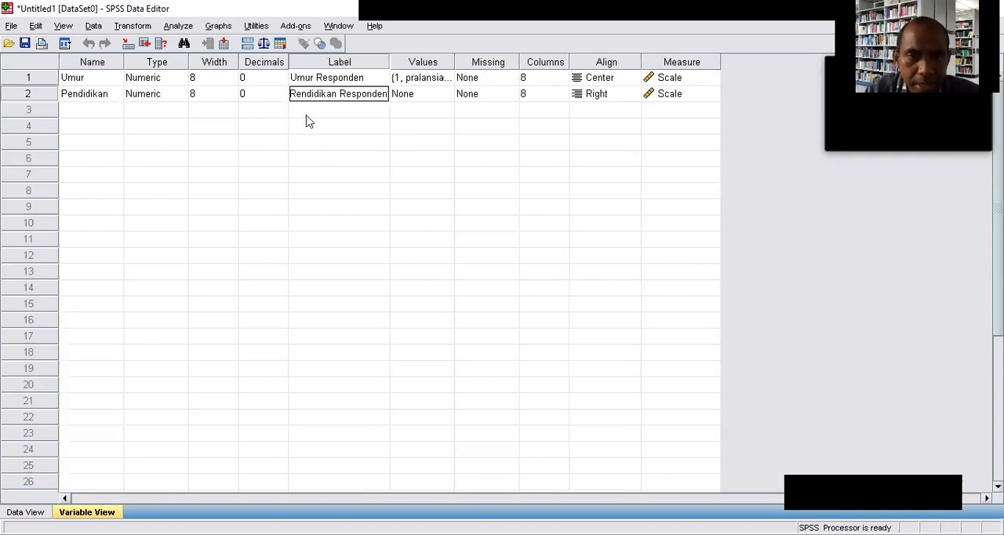
Add a value label to the Pendidikan variable that defines 1 as "tidak sekolah".
left_click(415, 102)
left_click(446, 94)
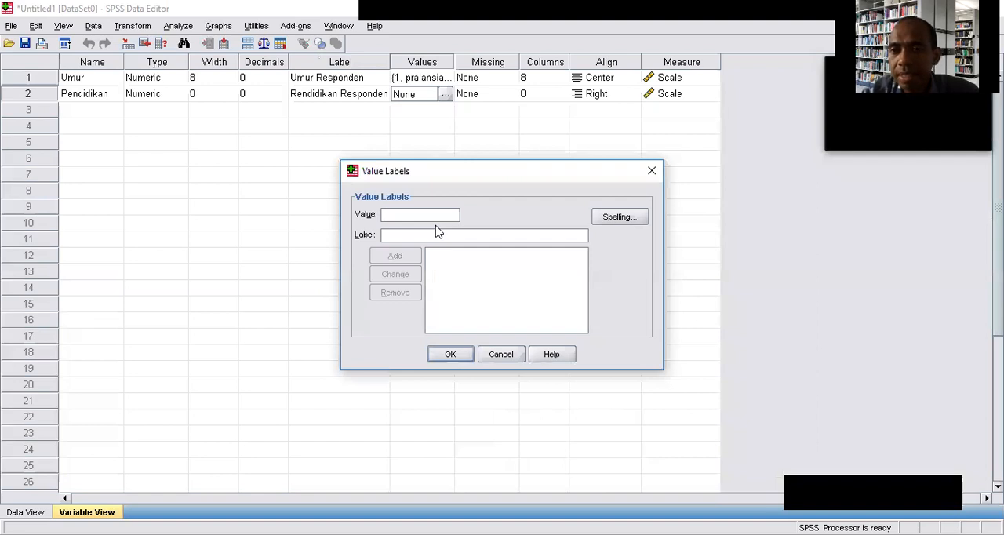
type("1")
type("tidak")
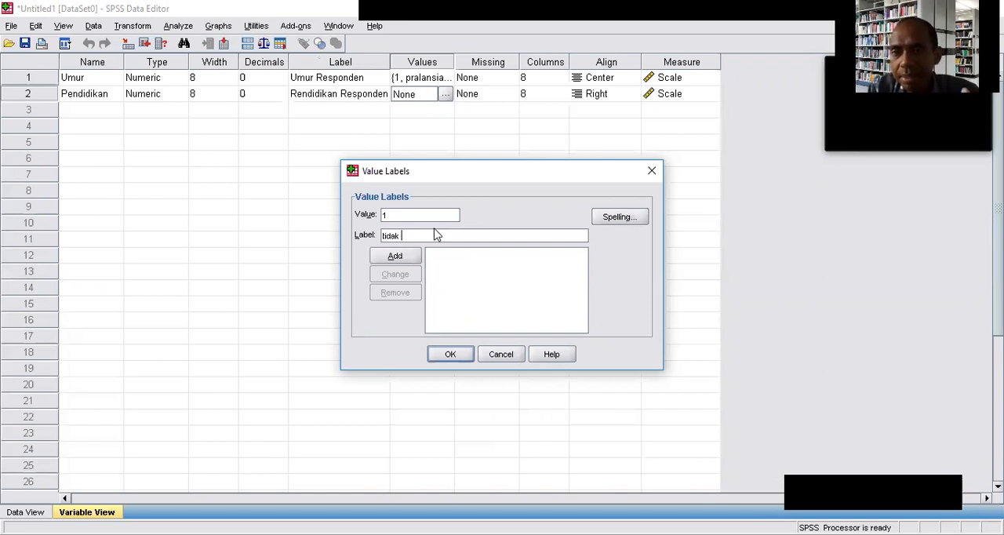
type(" sekolah")
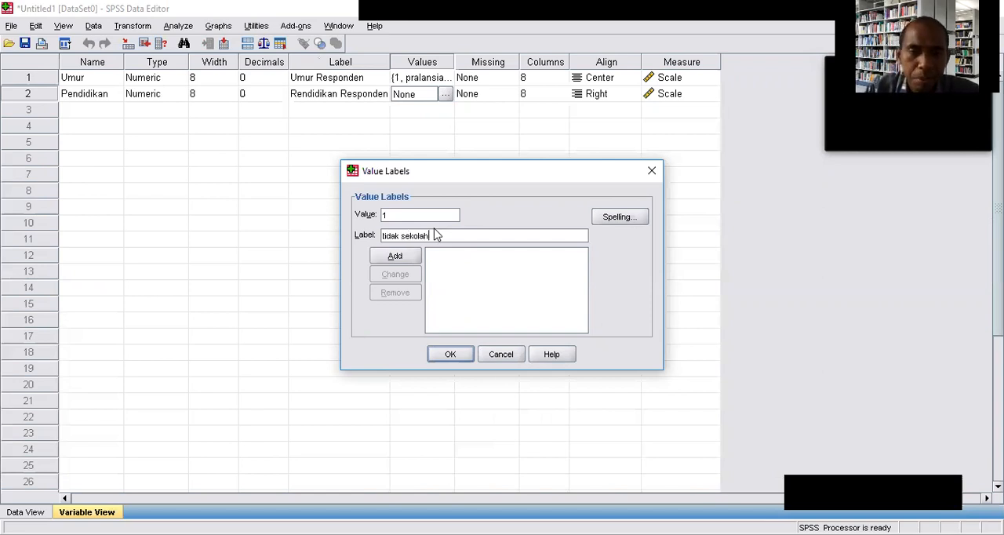
left_click(394, 259)
Add a Pendidikan value label that defines 2 as "SD".
type("2")
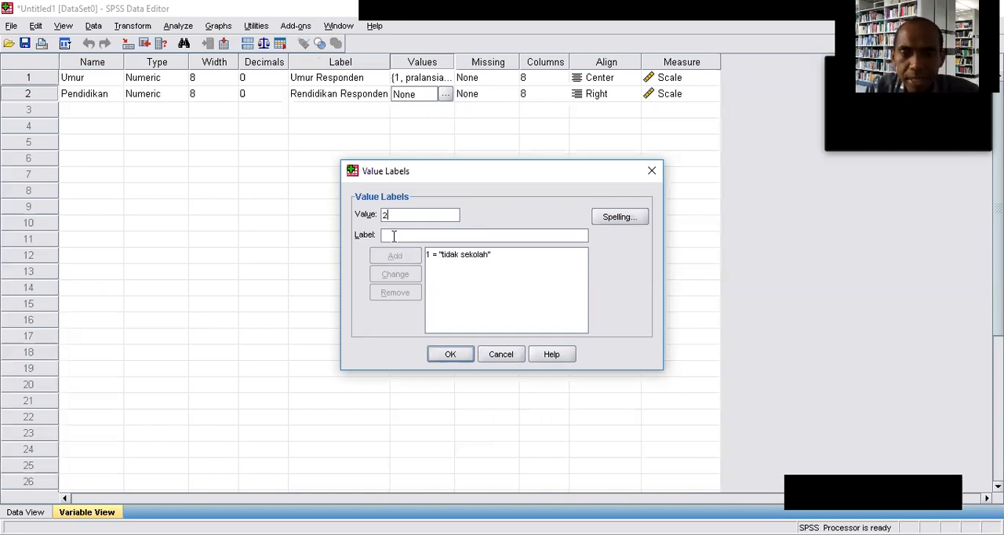
left_click(394, 236)
type("SD")
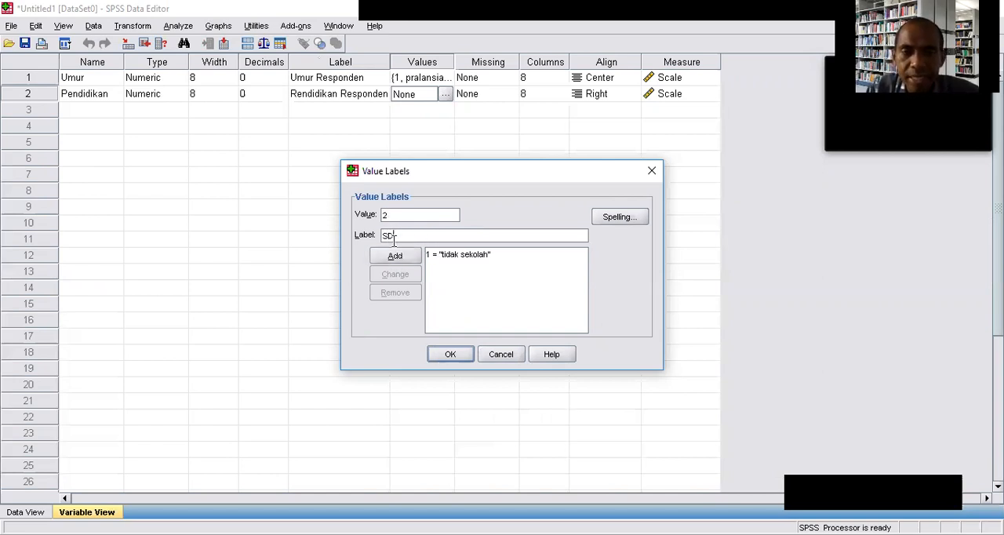
left_click(395, 259)
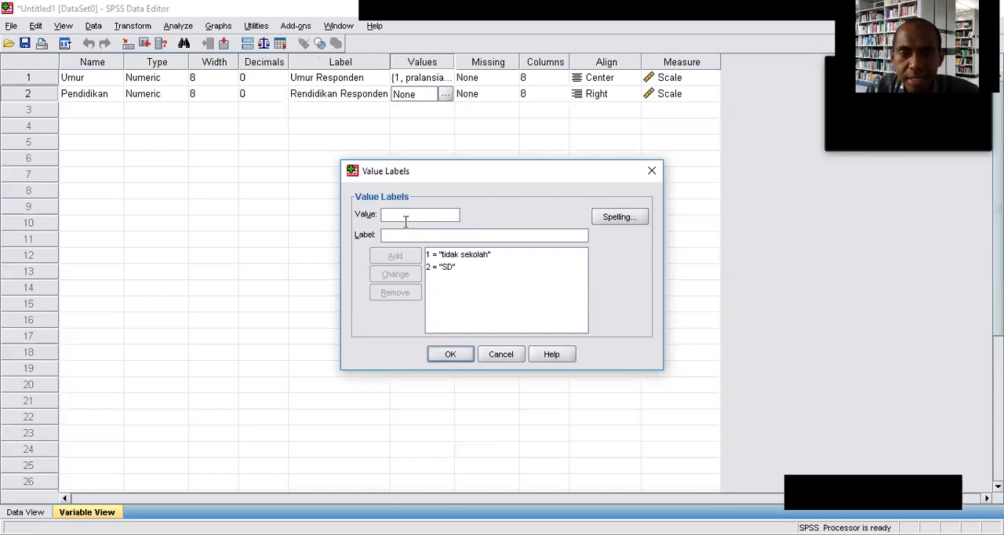
Add Pendidikan value labels that define 3 as "SMP" and 4 as "SMA".
type("3")
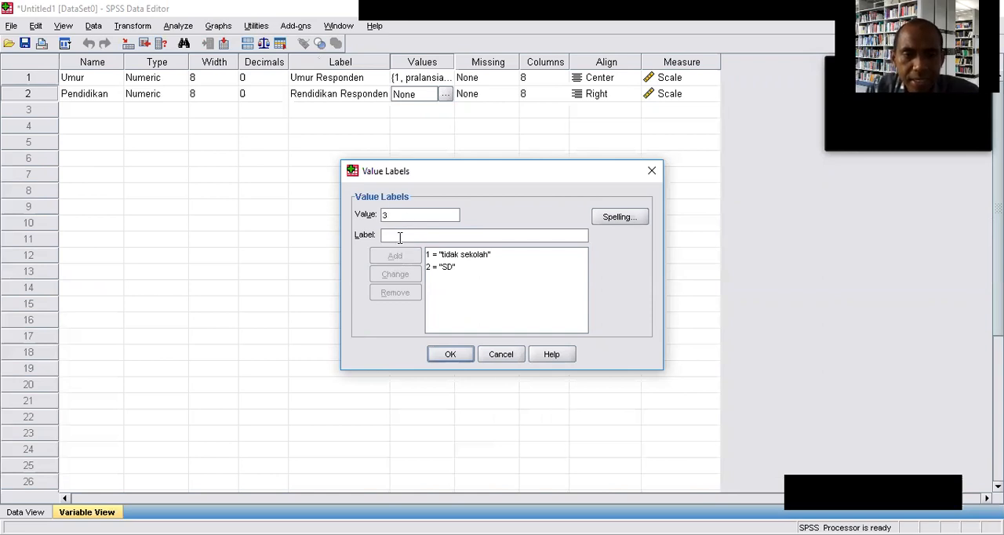
type("SMP")
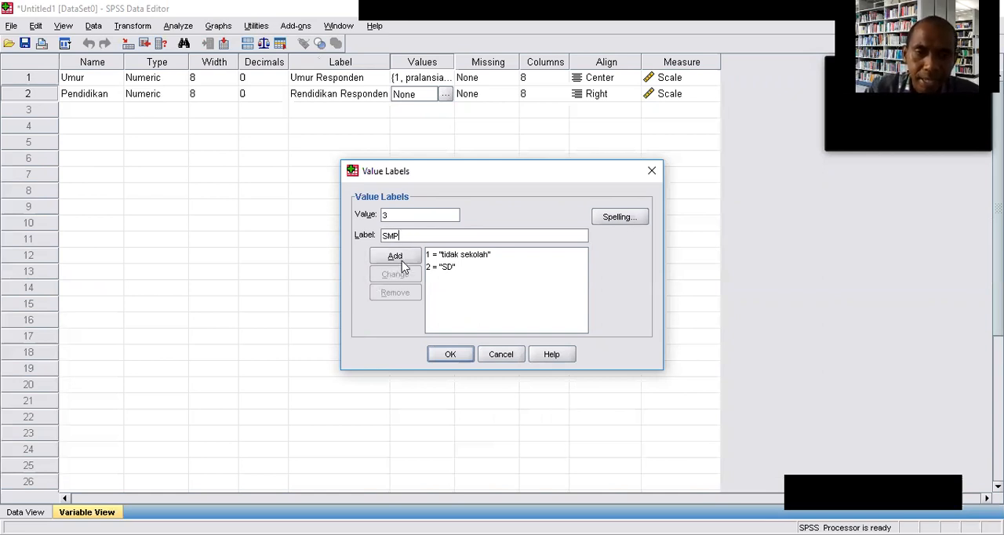
left_click(399, 257)
type("4")
left_click(410, 234)
type("SMA")
left_click(395, 258)
Add a Pendidikan value label that defines 5 as "Pendidikan Tinggi" and apply the set of value labels.
type("5")
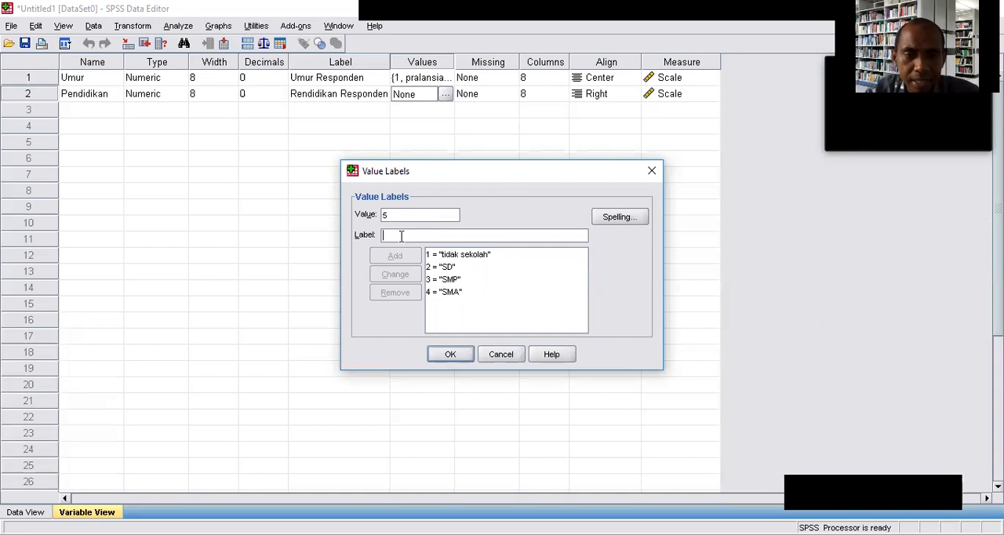
left_click(401, 237)
type("p")
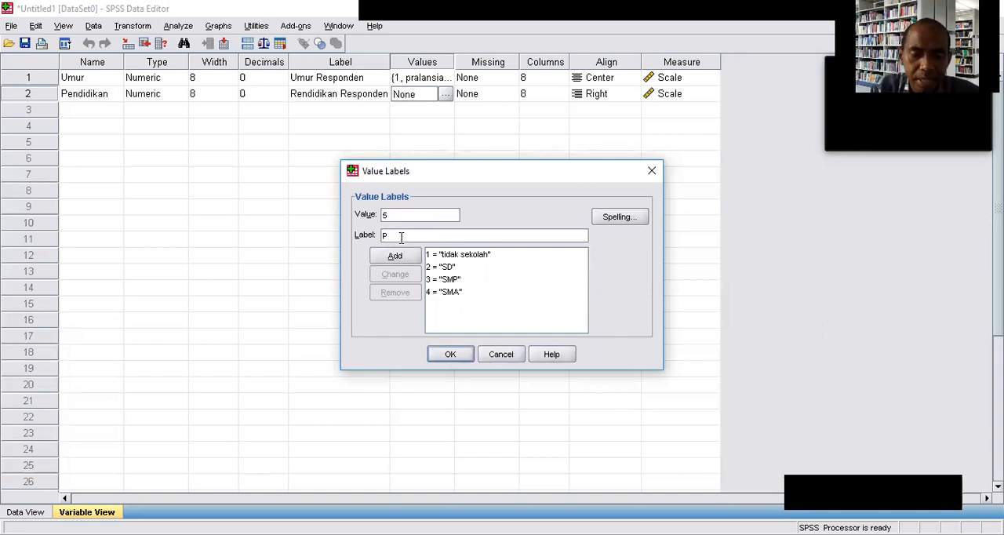
type("endidikan Tinggi")
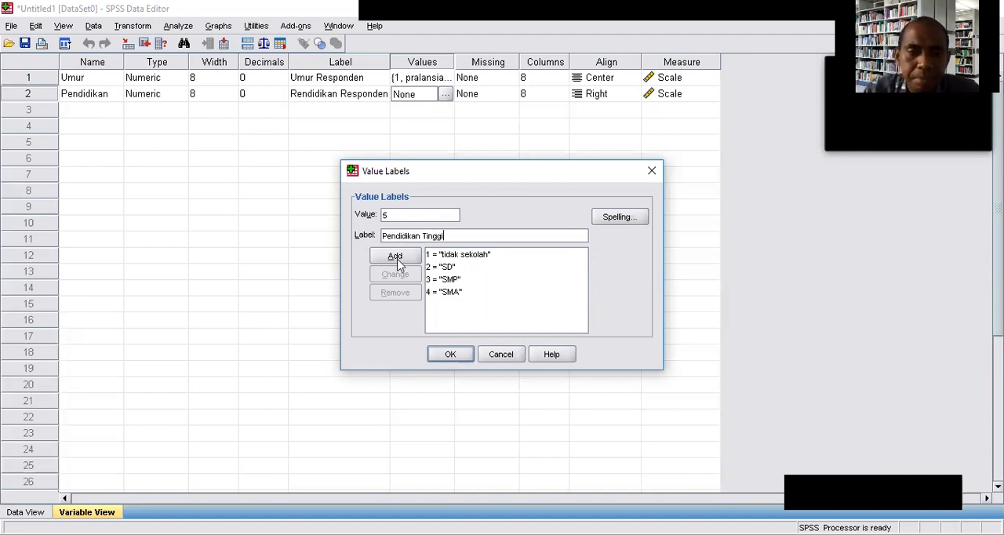
left_click(400, 260)
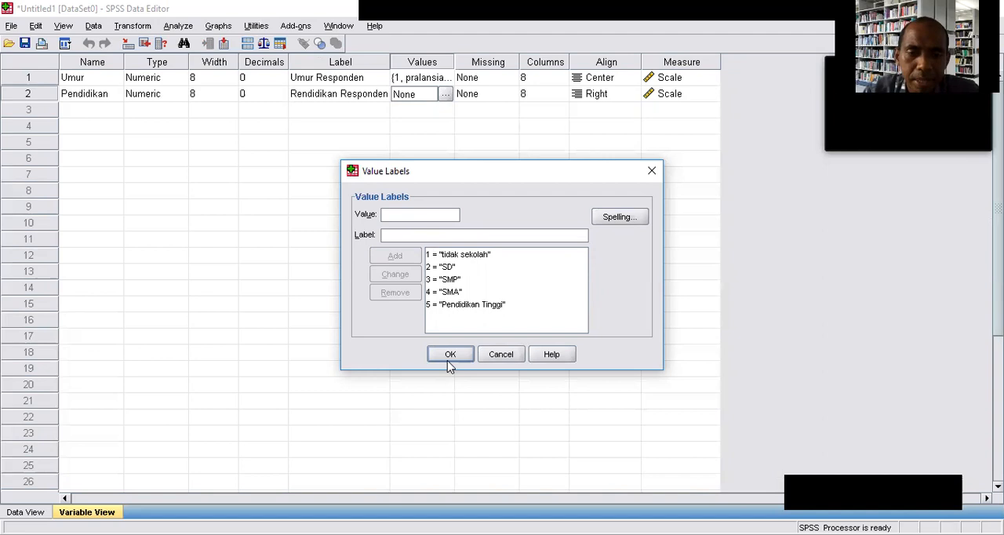
left_click(449, 357)
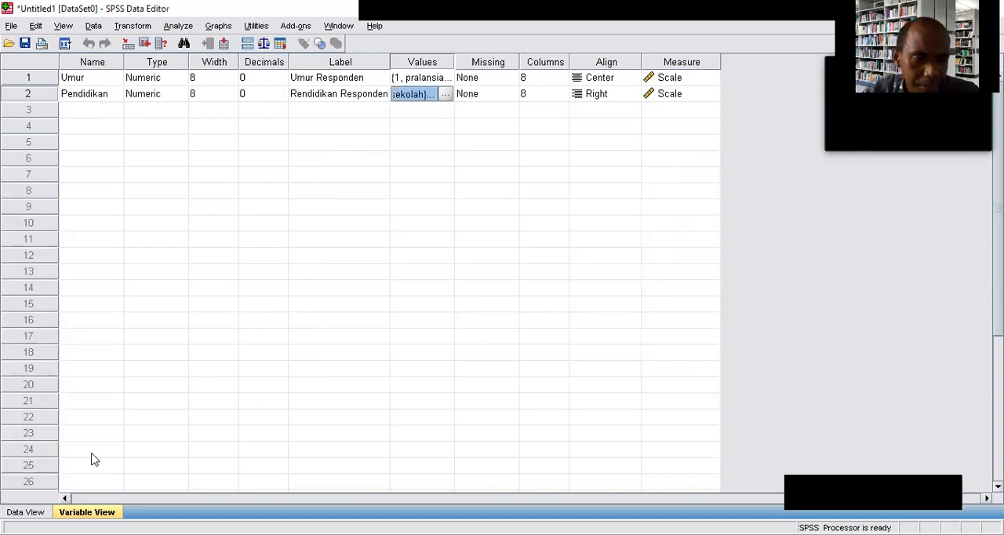
Show the SPSS data grid, then switch to Excel and copy the 15 pendidikan codes from the Data Lansia sheet.
left_click(26, 512)
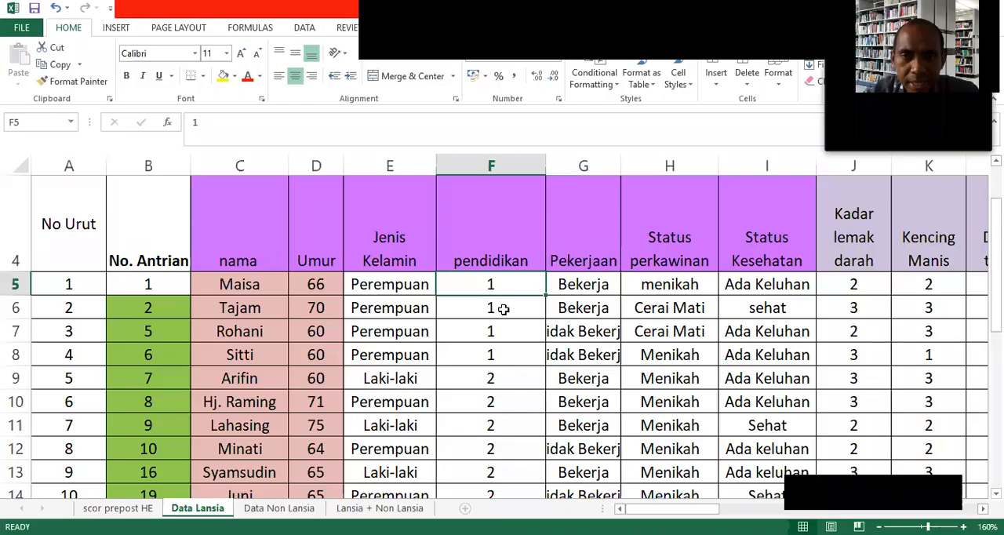
left_click_drag(502, 308, 505, 506)
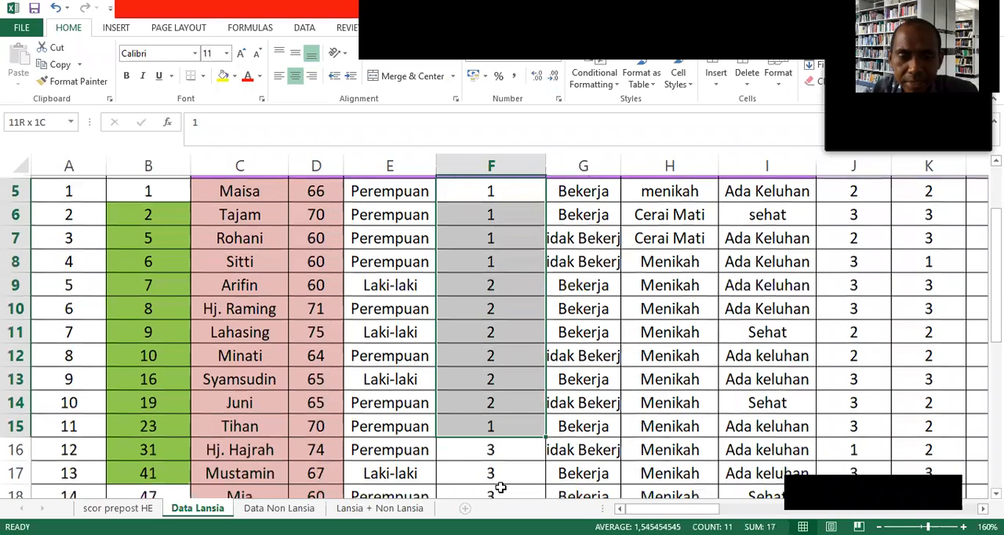
key("ctrl+shift+Down")
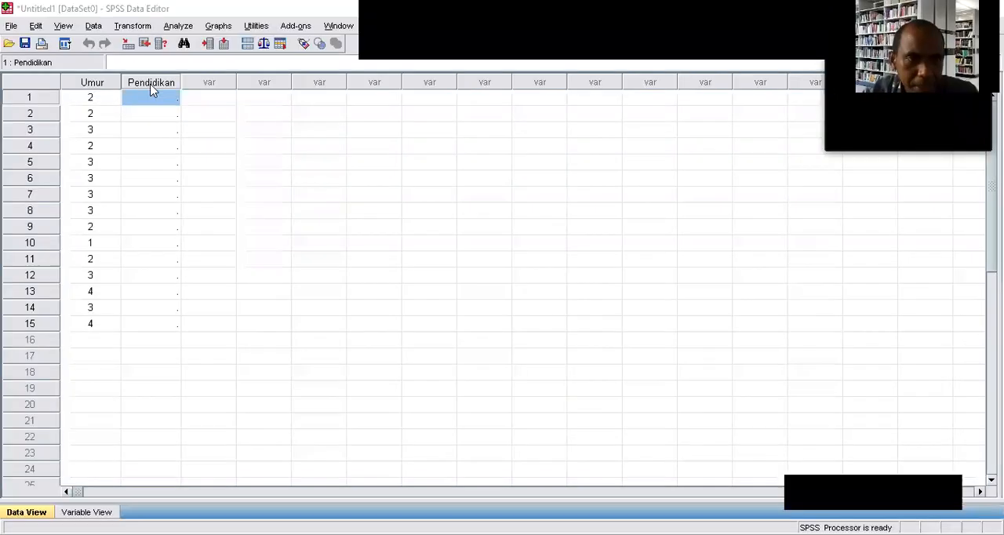
Switch to SPSS, paste the copied codes into rows 1 to 15 of the Pendidikan column, and display value labels instead of codes.
left_click_drag(154, 147, 150, 325)
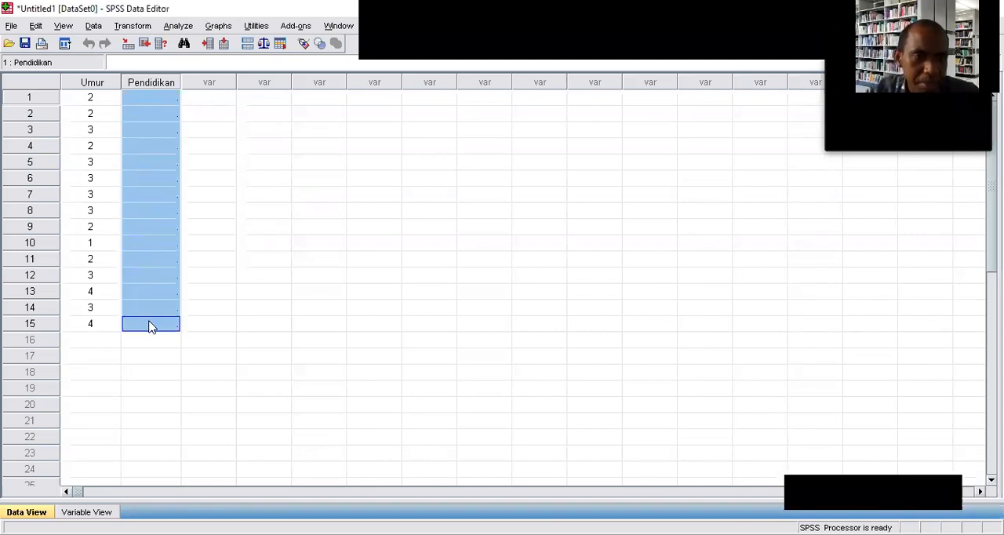
right_click(141, 100)
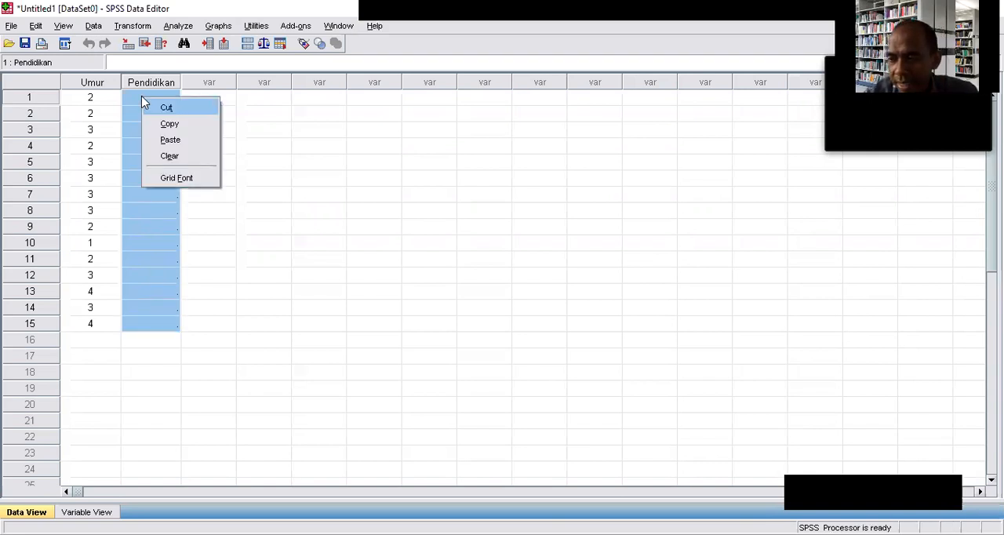
left_click(170, 139)
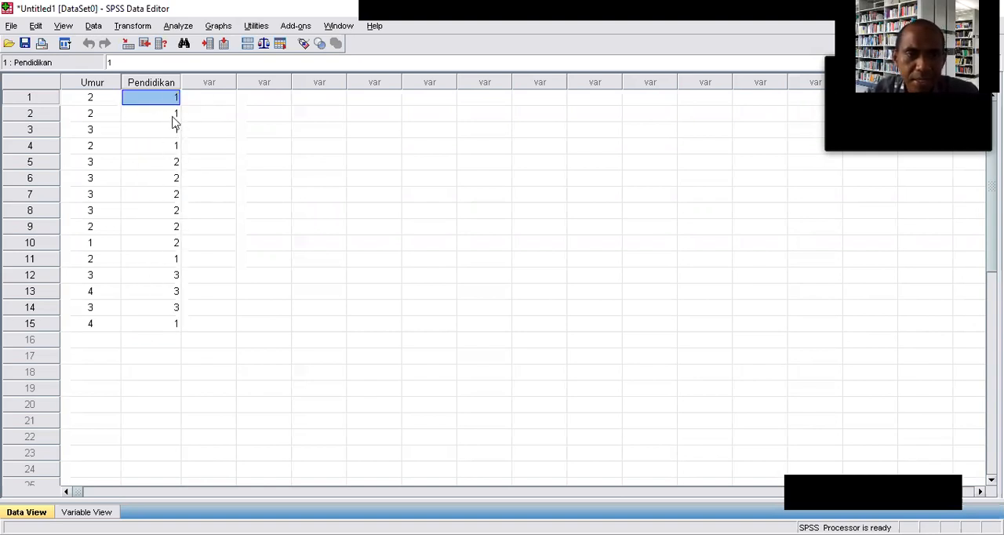
left_click(64, 25)
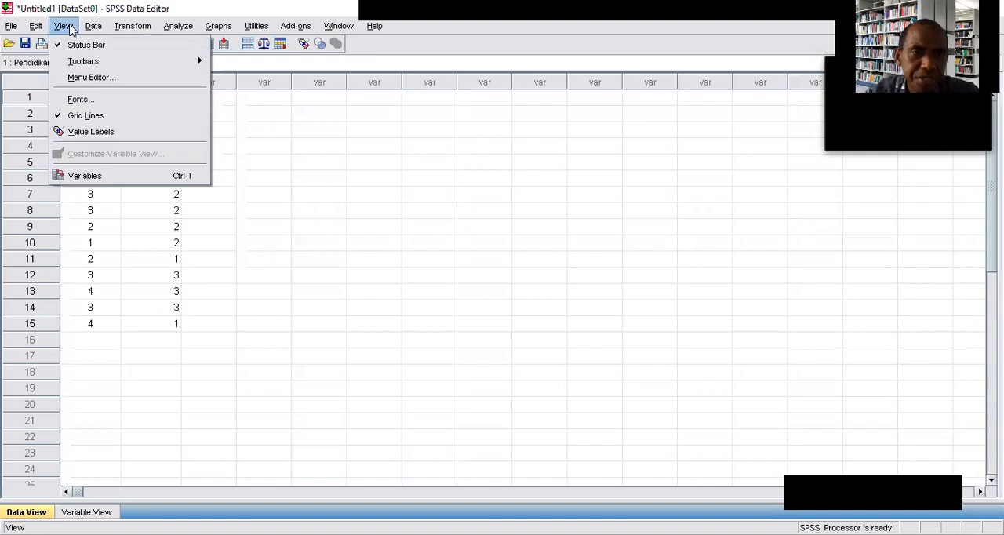
left_click(95, 132)
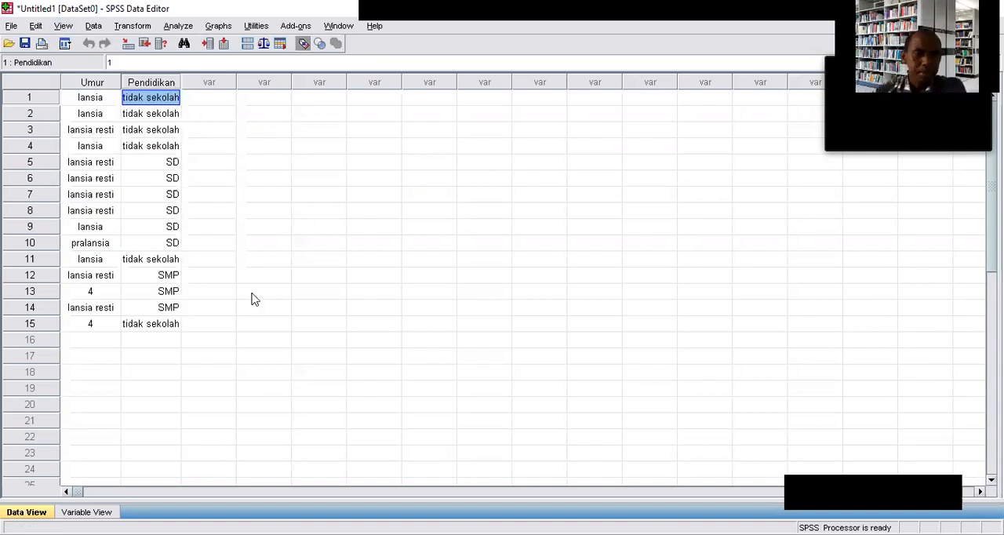
Set the Umur category of case 13 to lansia.
left_click(94, 294)
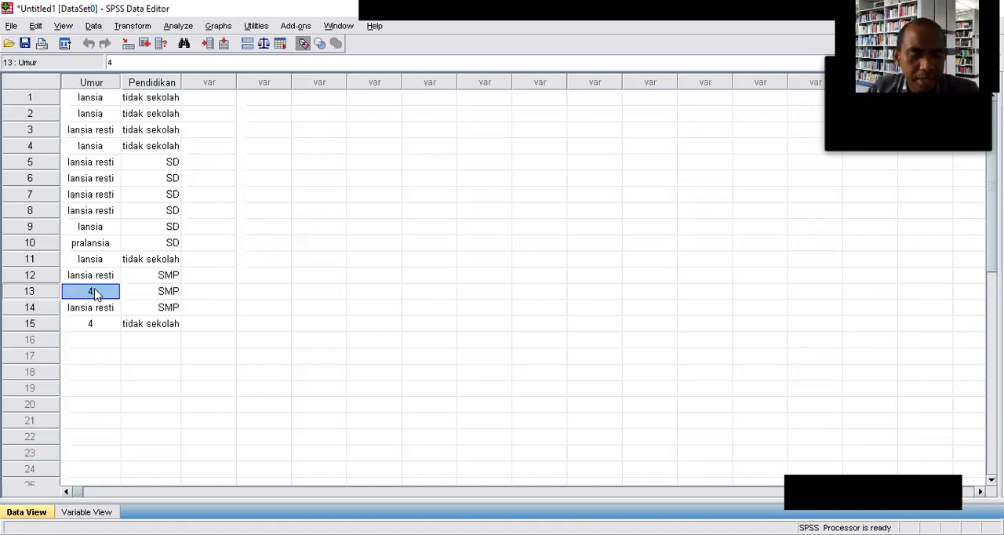
double_click(95, 292)
left_click(113, 291)
left_click(107, 322)
left_click(110, 339)
Set the Umur category of case 15 to pralansia.
left_click(108, 325)
double_click(110, 324)
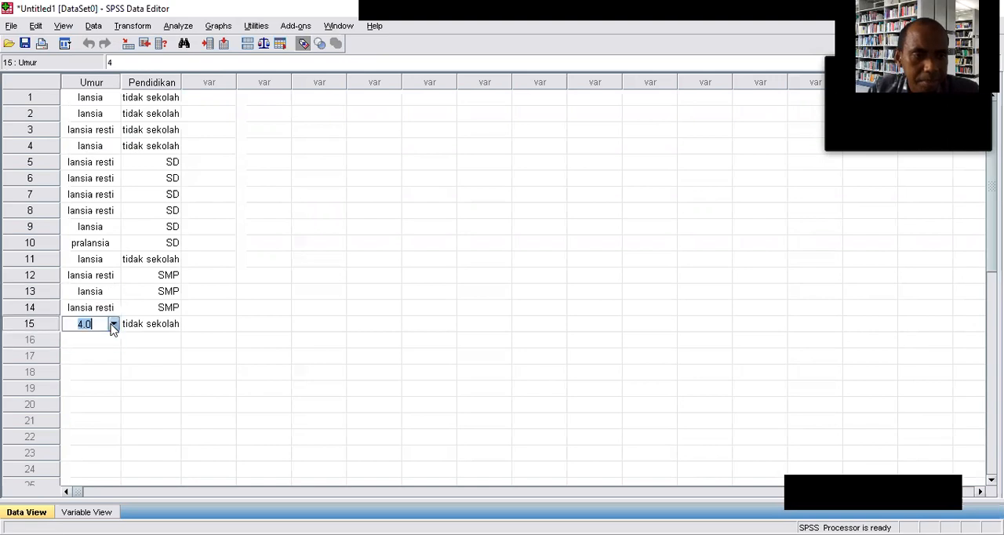
left_click(114, 323)
left_click(93, 340)
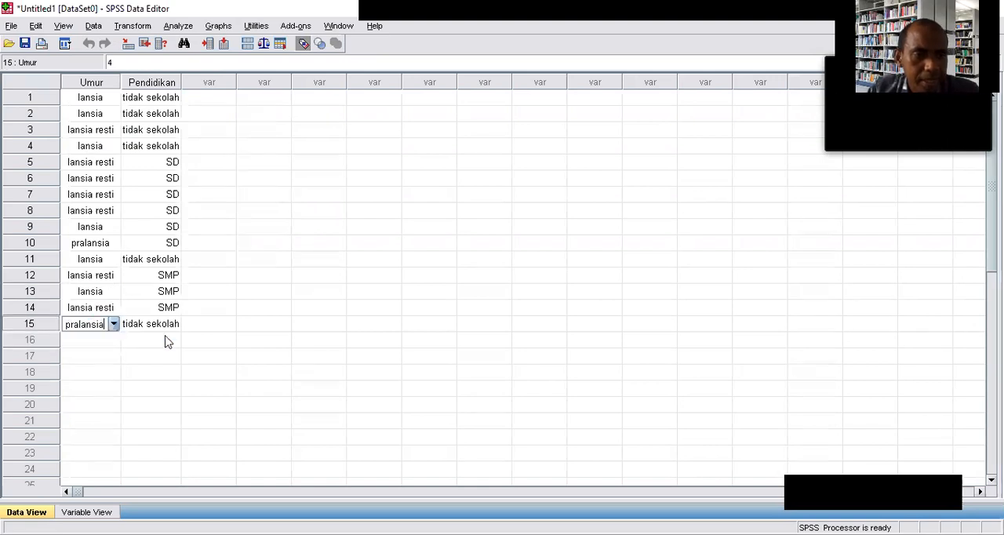
left_click(284, 321)
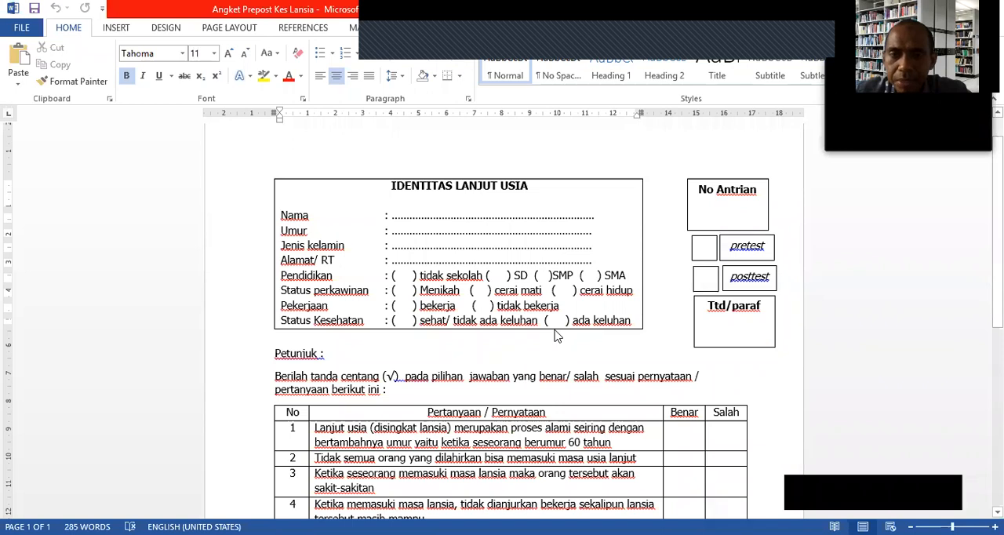
Switch to the Word questionnaire and examine the respondent identity fields and the 15 Benar/Salah statements.
scroll(557, 335, "down", 1)
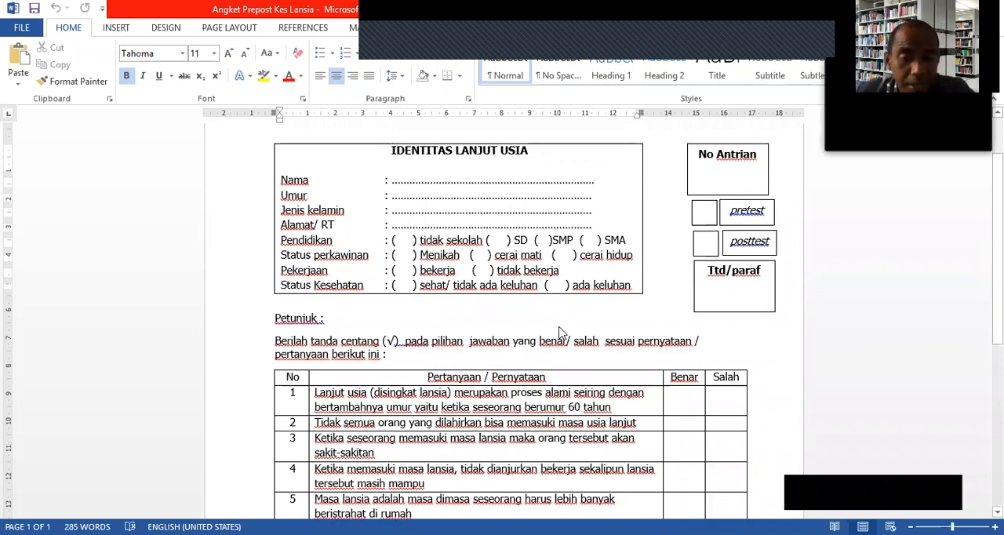
scroll(559, 332, "down", 8)
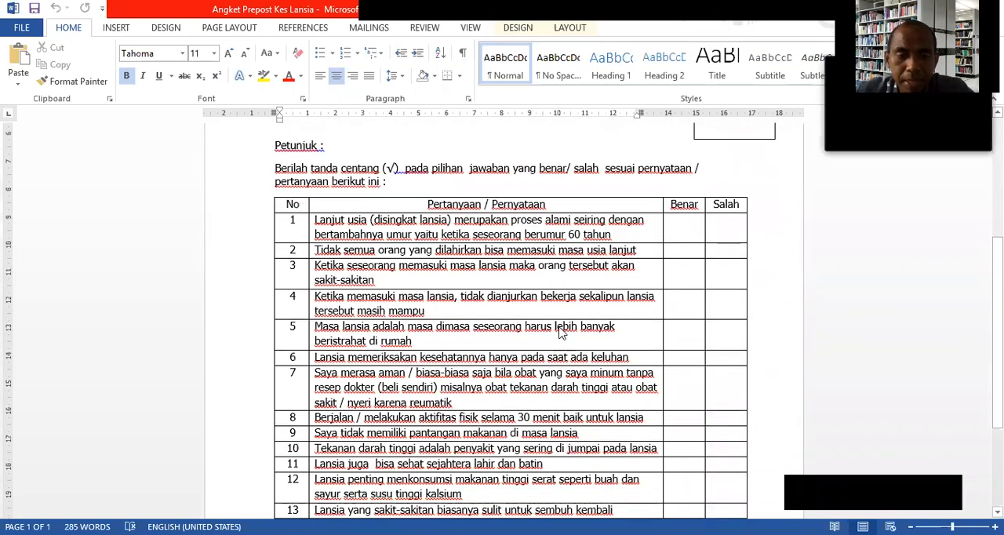
scroll(560, 332, "up", 3)
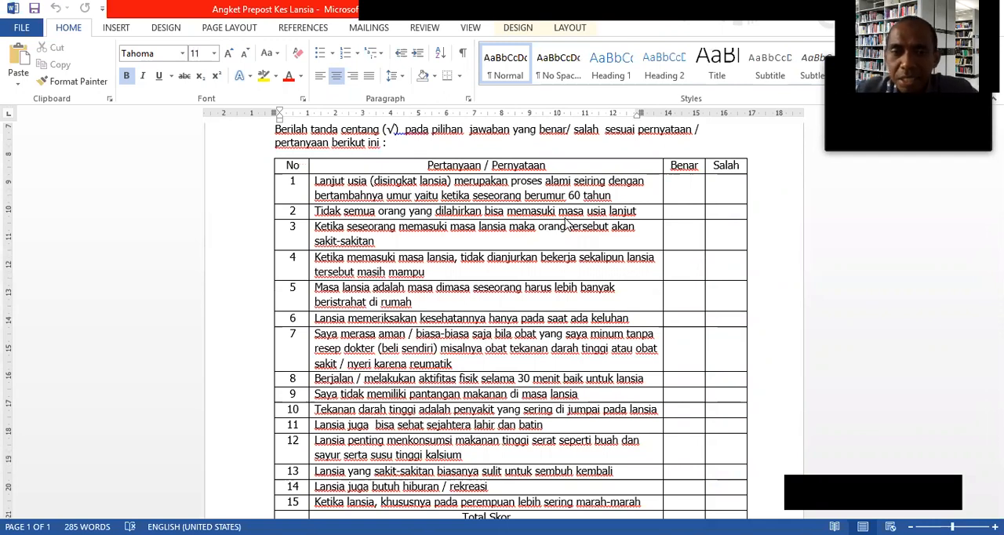
scroll(568, 224, "down", 1)
scroll(568, 224, "up", 1)
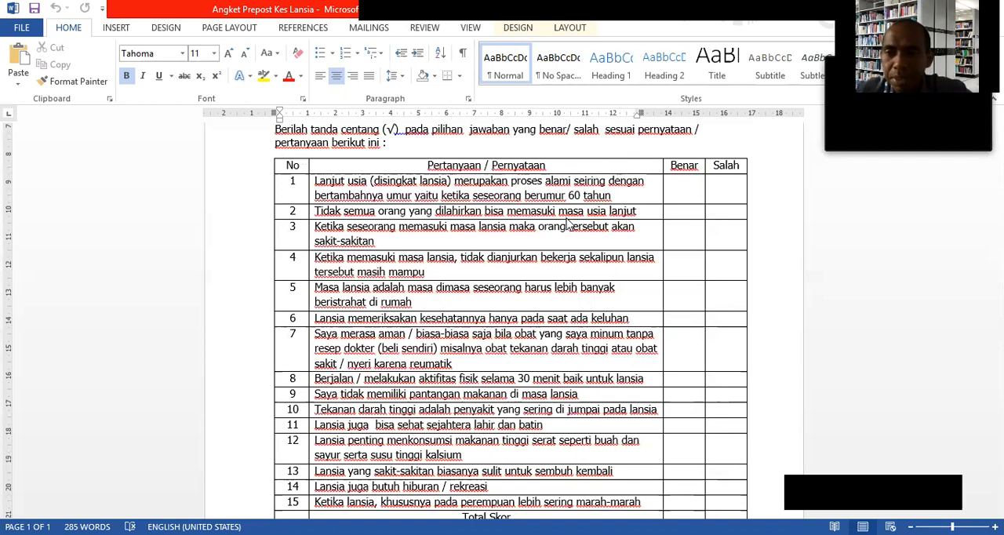
scroll(659, 218, "down", 1)
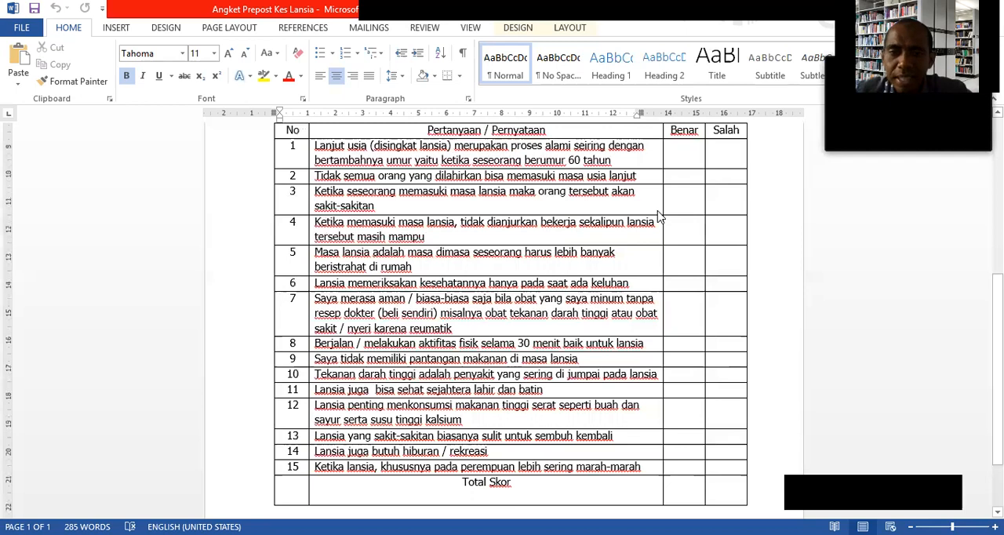
scroll(659, 218, "up", 1)
scroll(558, 229, "down", 1)
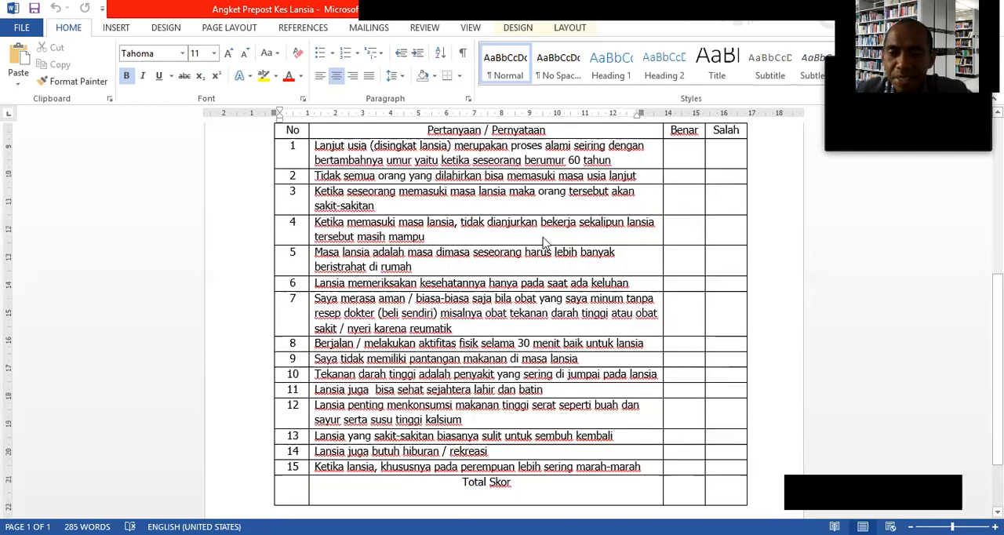
scroll(545, 242, "up", 1)
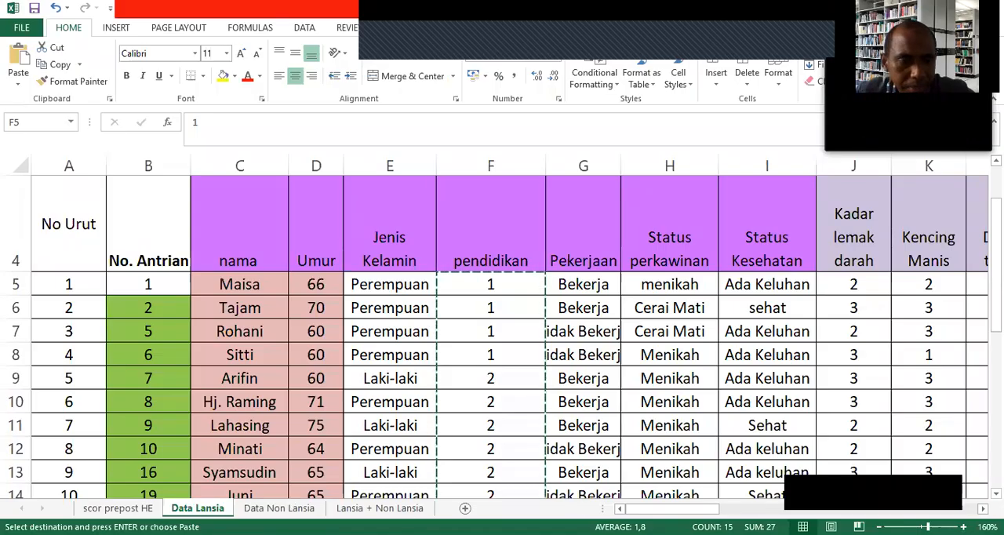
Switch to Excel, open the scor prepost HE sheet, and examine the Post table's respondent numbers and question columns.
left_click(118, 508)
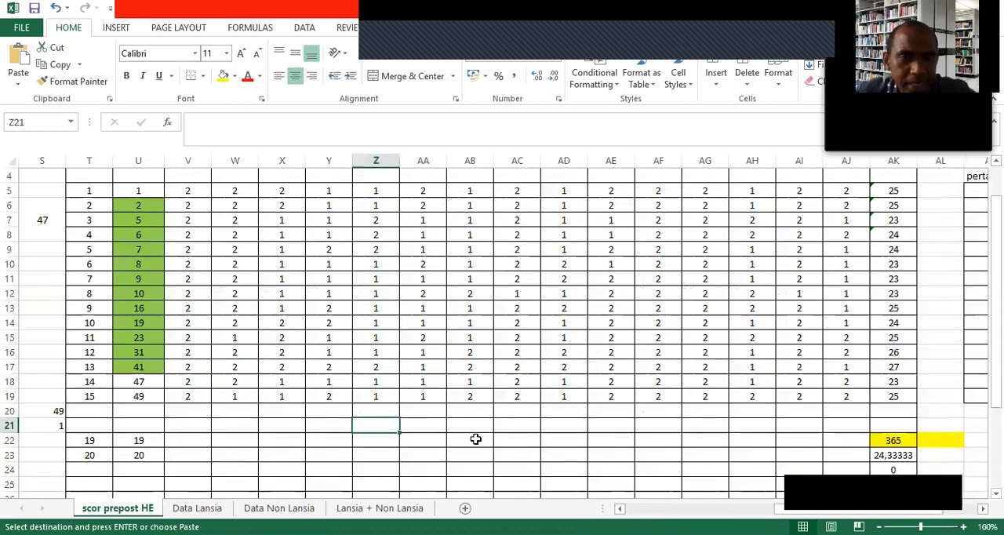
scroll(345, 372, "up", 1)
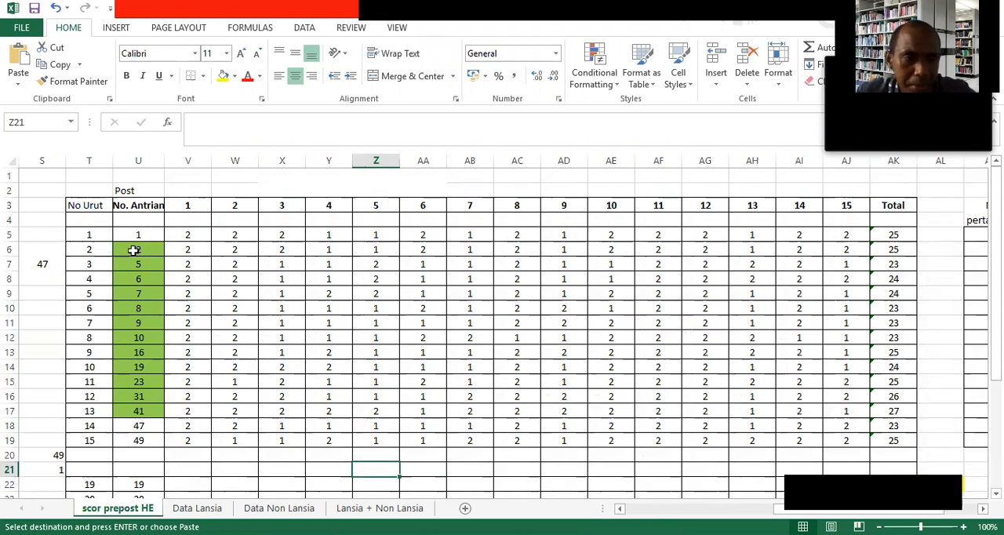
left_click_drag(102, 237, 98, 430)
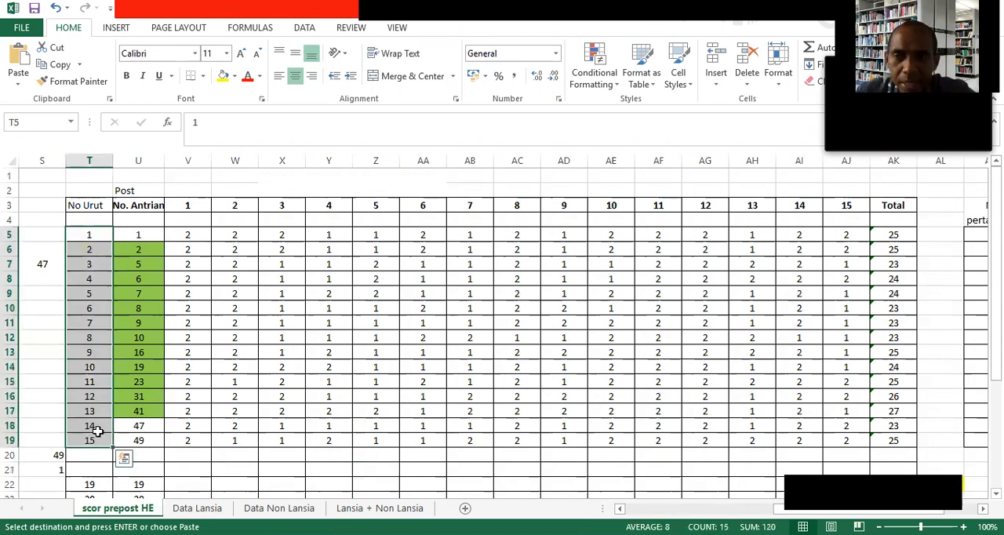
left_click(188, 208)
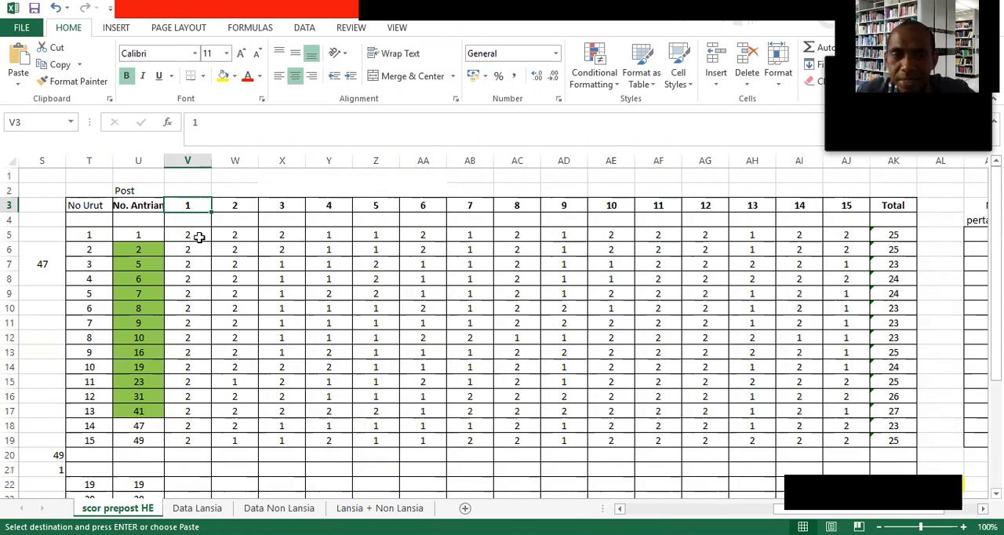
left_click_drag(192, 235, 245, 234)
key("ctrl+v")
Examine the first respondent's scores for questions 1 to 15 and the Total formula, then the start of the second respondent's row.
left_click(90, 236)
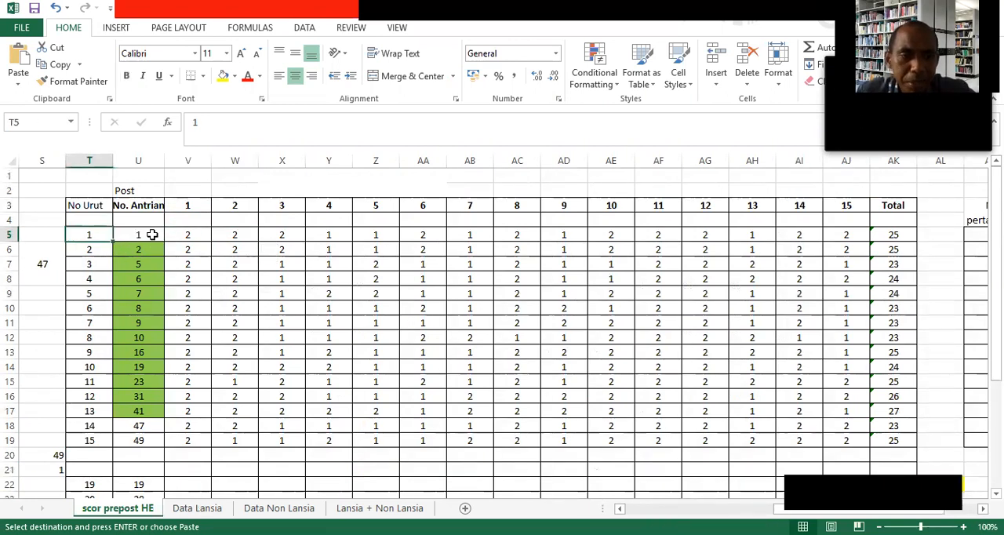
left_click_drag(189, 237, 847, 235)
key("ctrl+v")
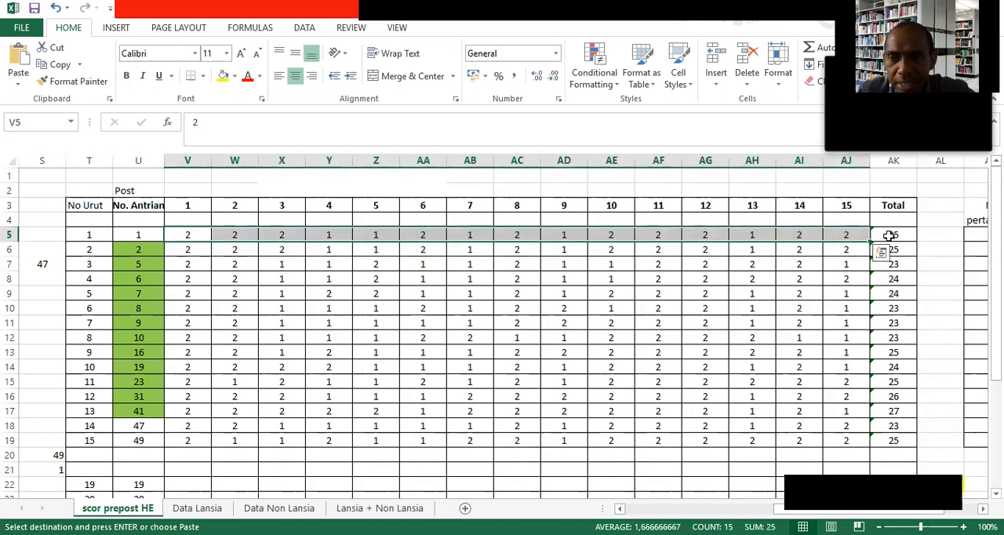
left_click(889, 236)
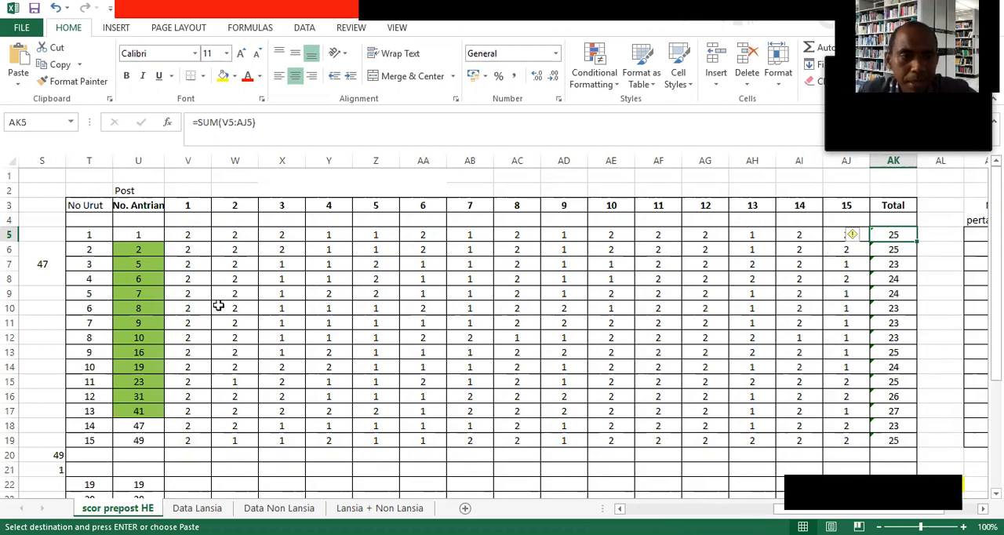
left_click(52, 250)
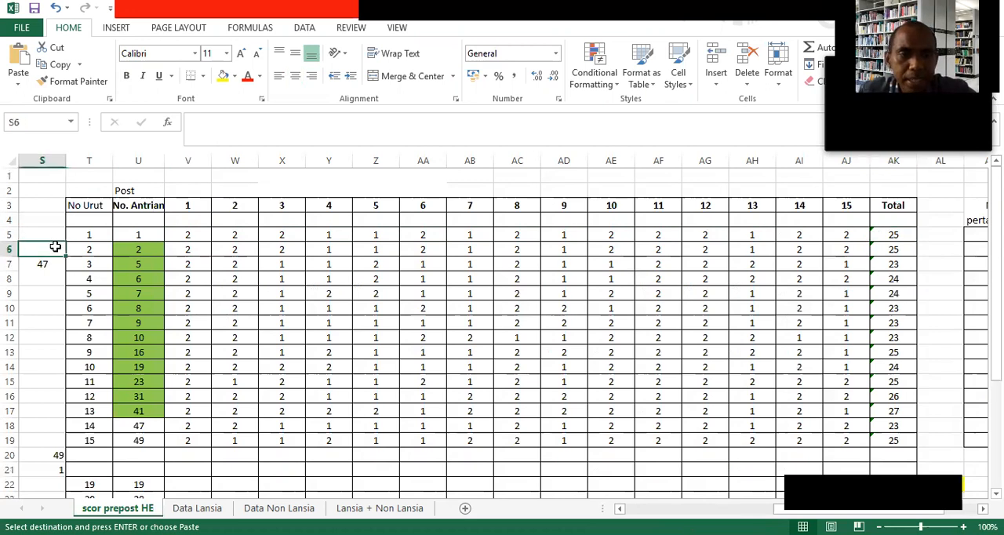
left_click(169, 251)
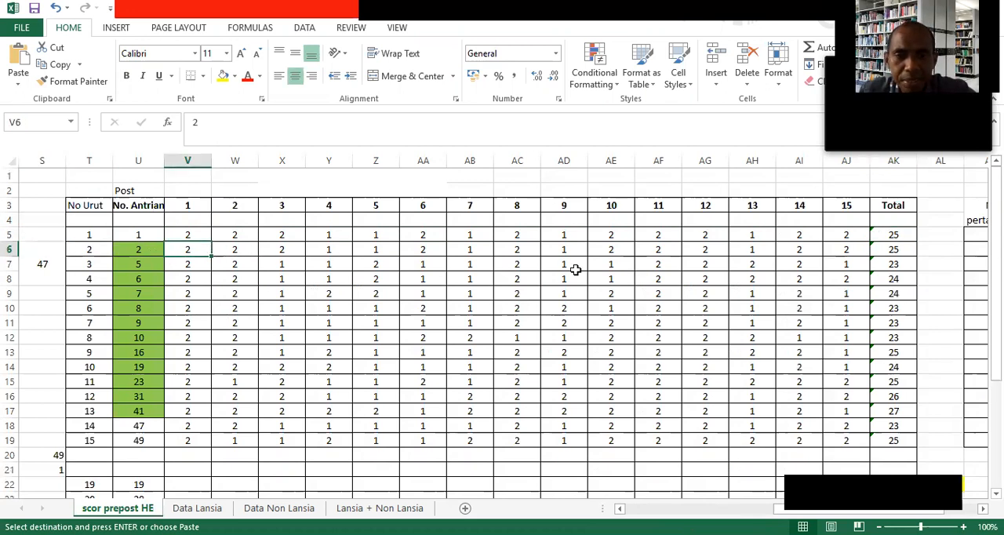
Examine the Total formulas and the total scores of all 15 respondents in the Post table.
left_click(889, 250)
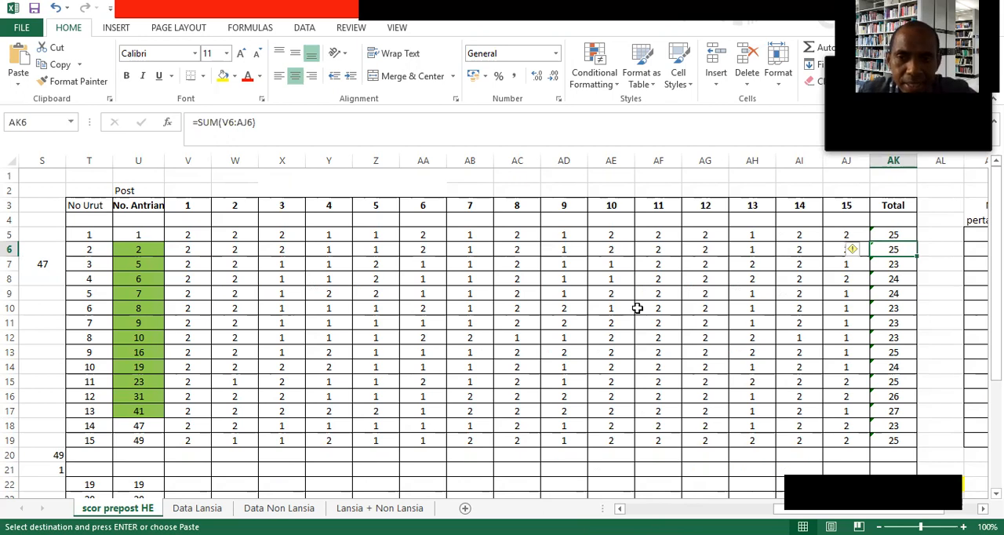
left_click_drag(887, 234, 899, 441)
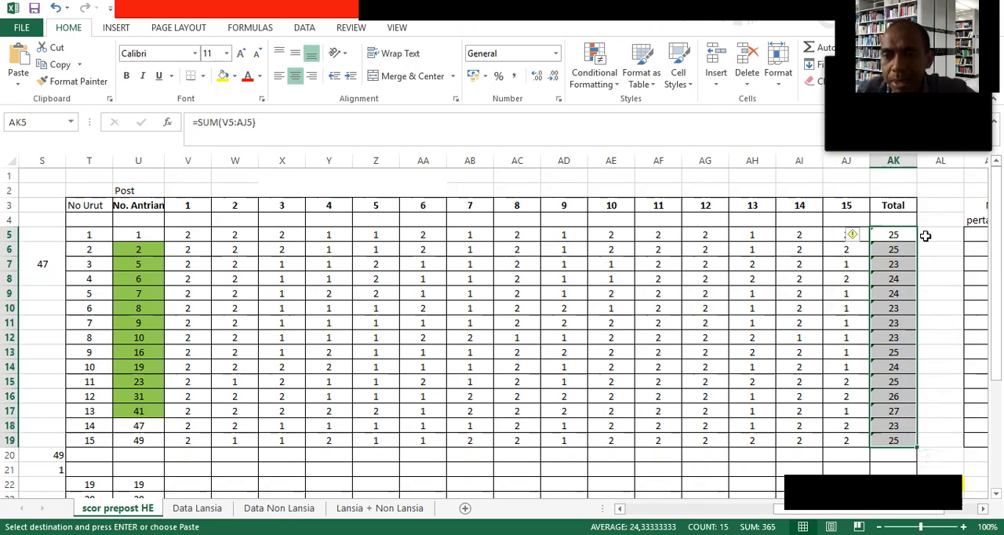
left_click(896, 235)
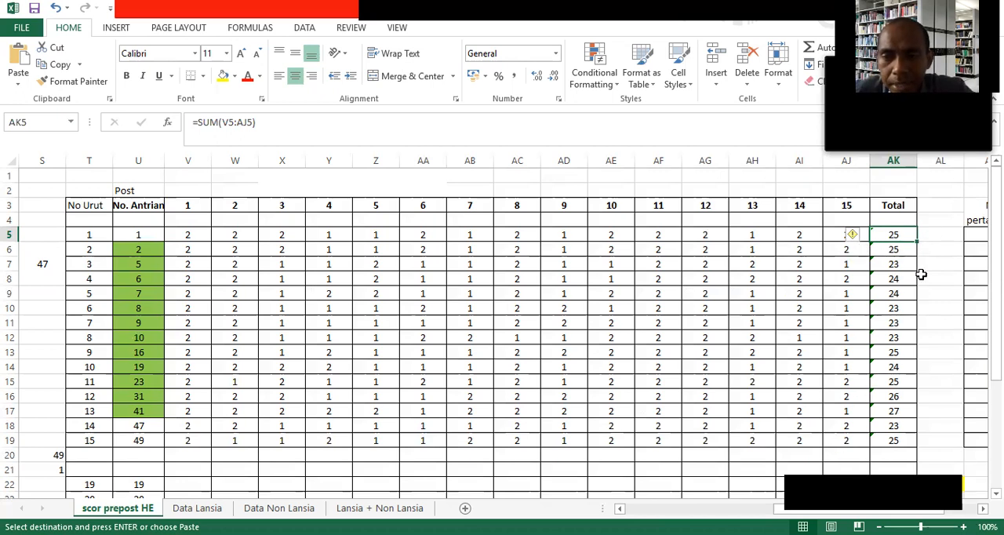
Enter the category cukup beside the totals of respondents 1 to 11, in AL5 through AL15.
left_click(933, 237)
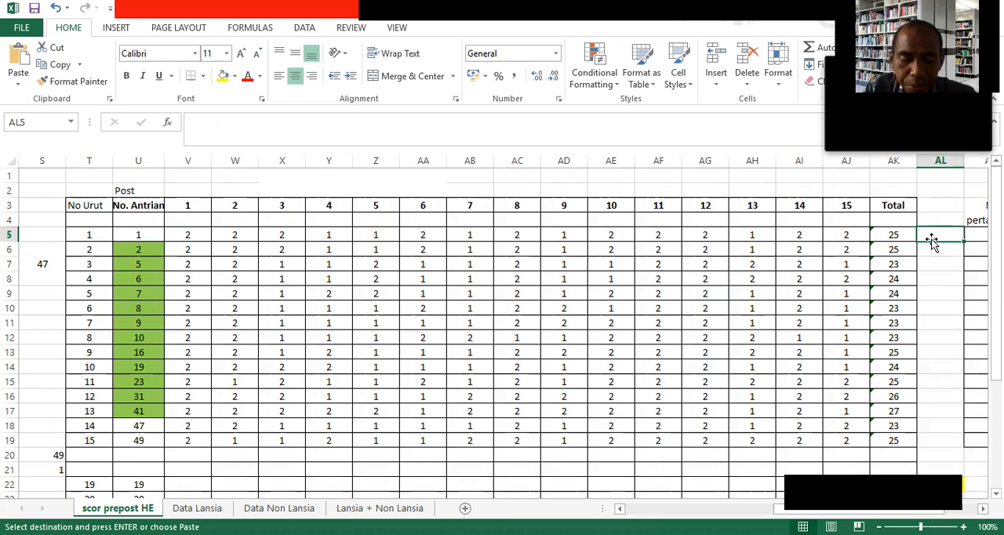
type("cukup\\")
key("BackSpace")
key("Return")
type("cukup")
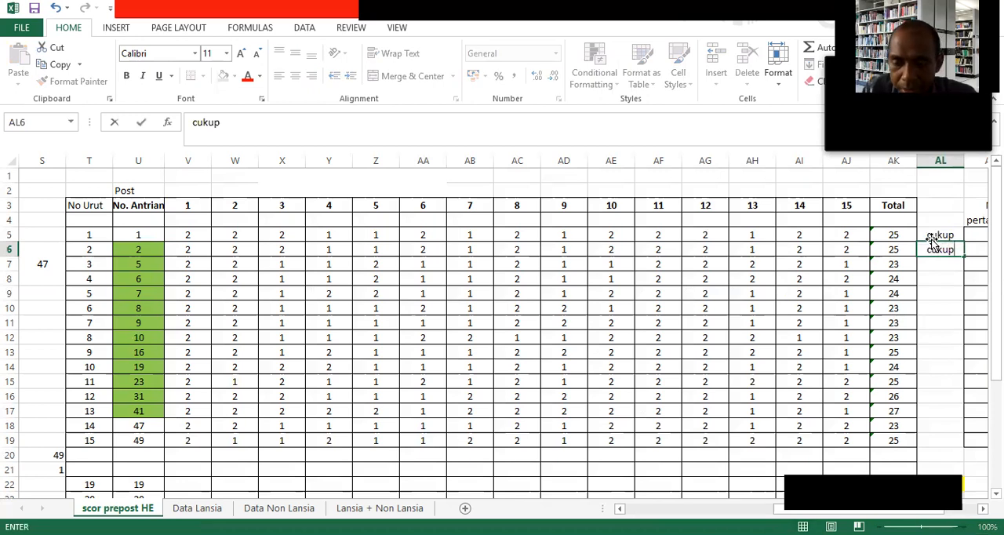
key("Return")
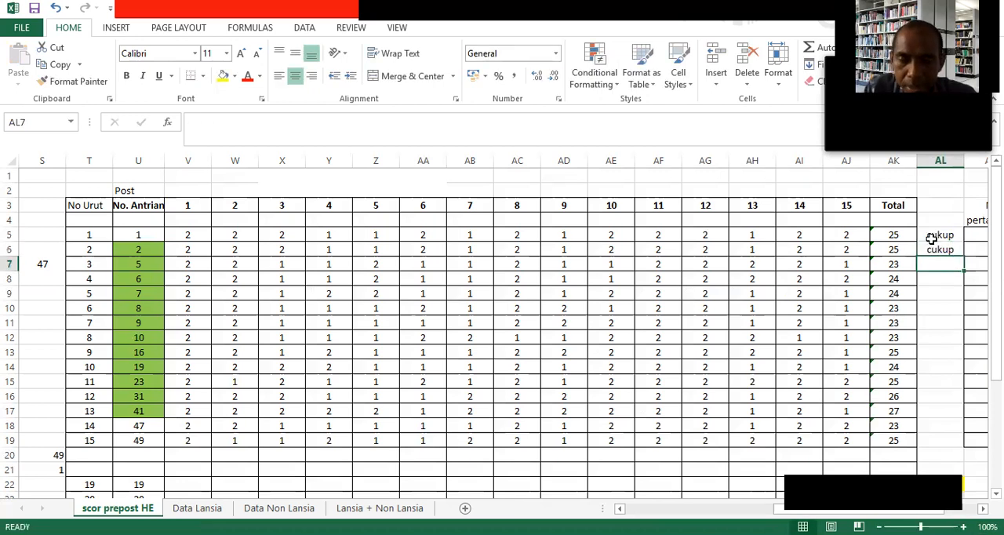
type("cukuop")
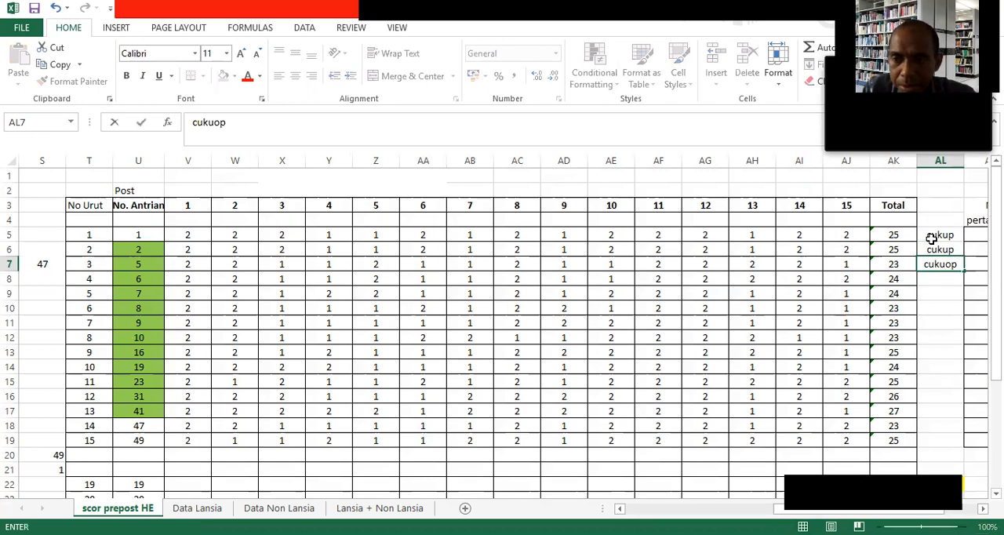
key("BackSpace")
key("BackSpace")
type("p")
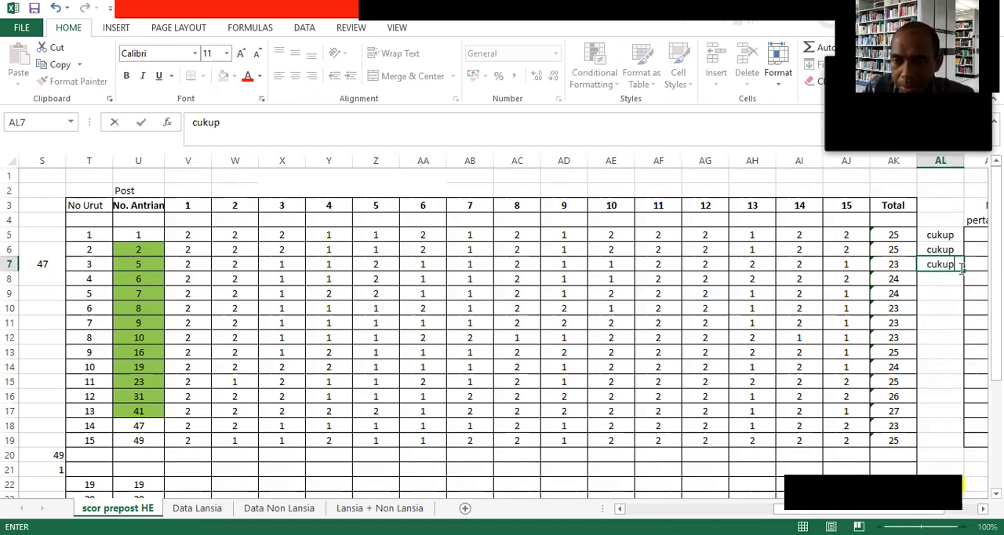
left_click_drag(963, 271, 945, 387)
Enter the category baik for respondents 12 and 13 and cukup for respondents 14 and 15, in AL16 through AL19.
left_click(945, 406)
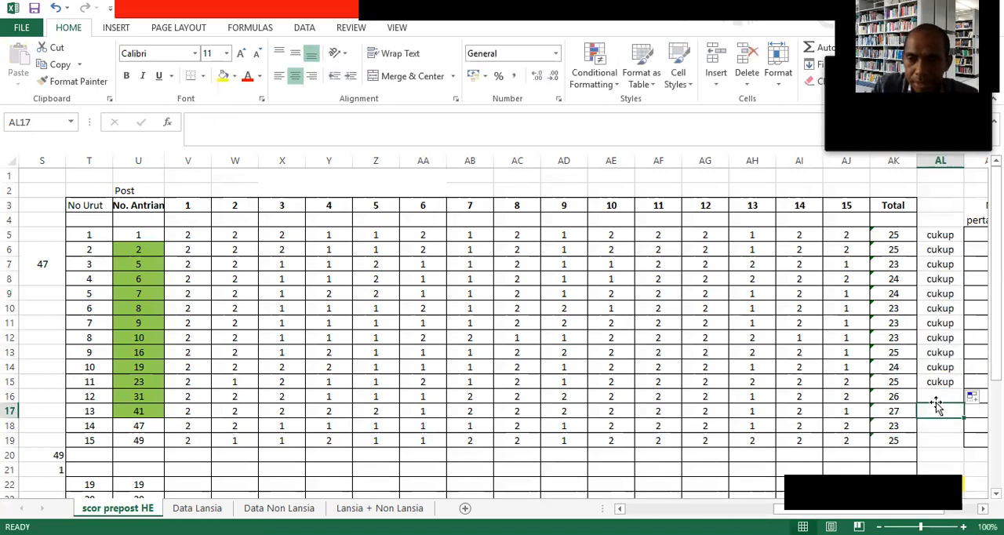
left_click(937, 398)
type("baik")
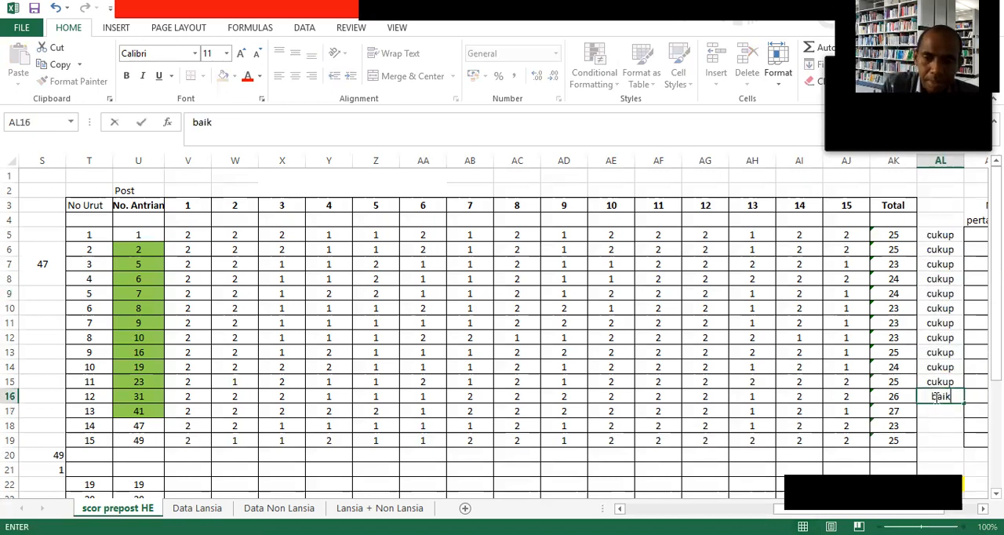
key("Return")
type("b")
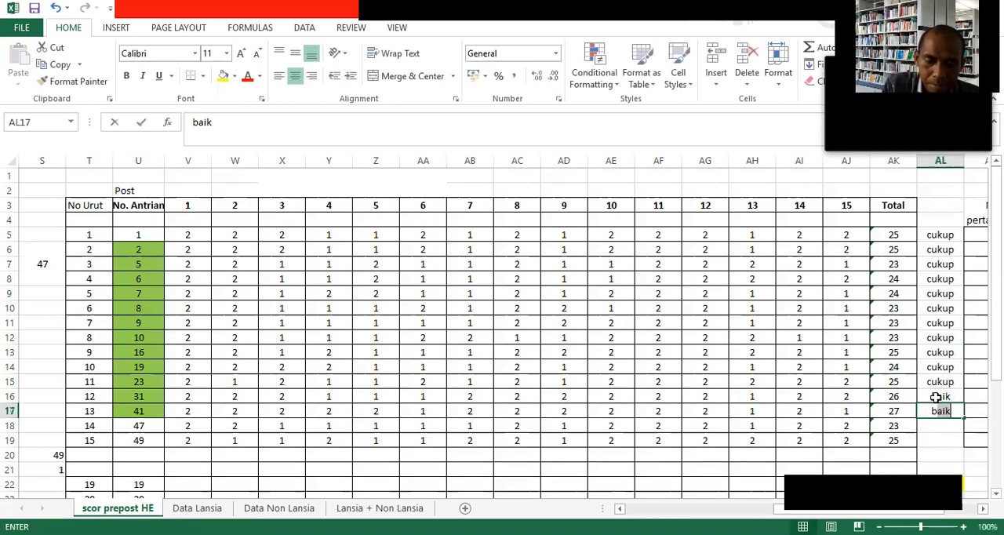
type("aik")
key("Return")
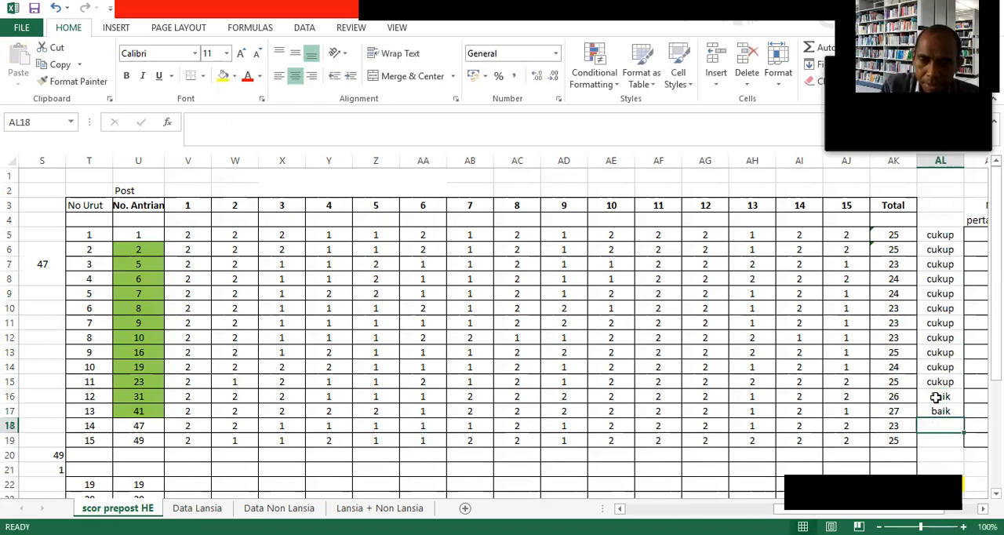
type("cukuo")
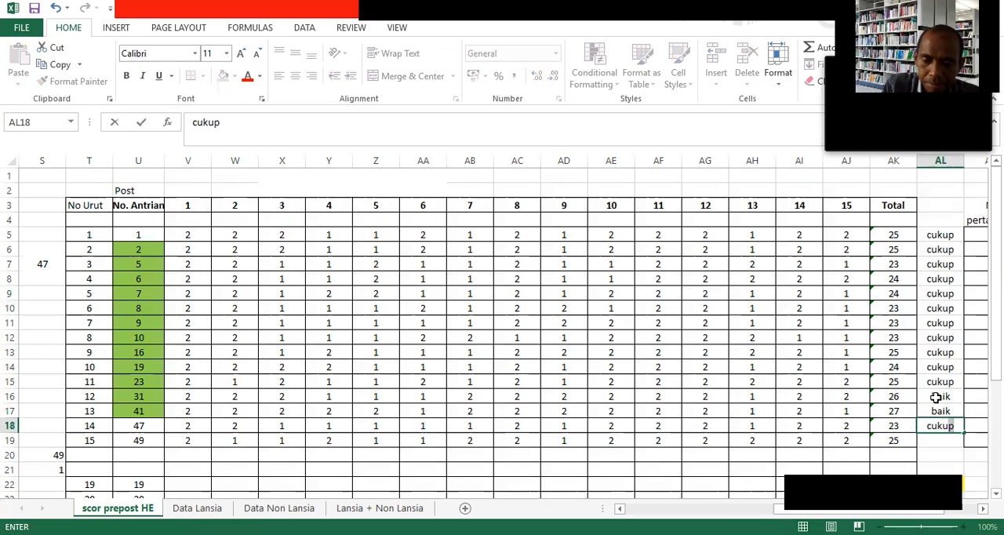
key("BackSpace")
type("p")
key("Return")
type("cuku")
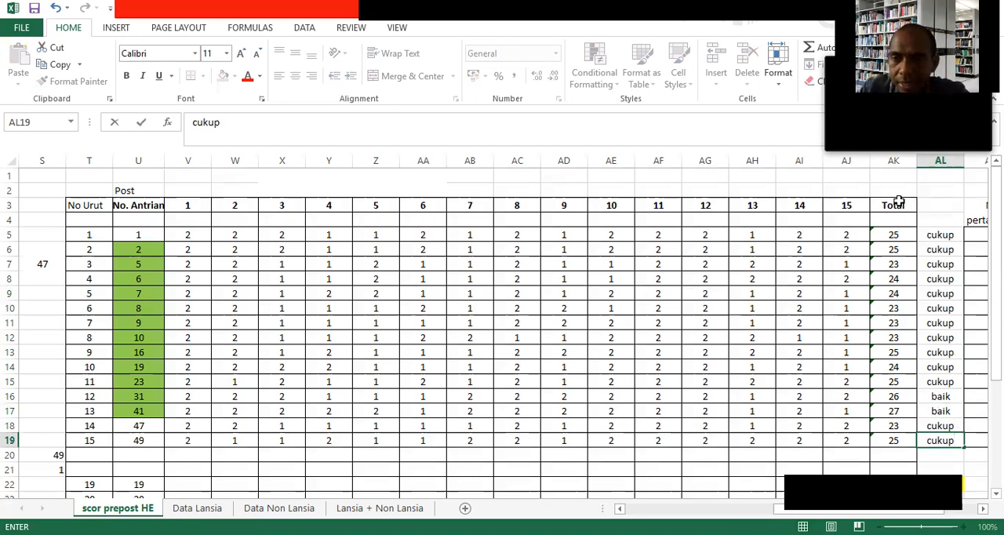
left_click(940, 221)
left_click(941, 232)
left_click_drag(939, 267, 939, 441)
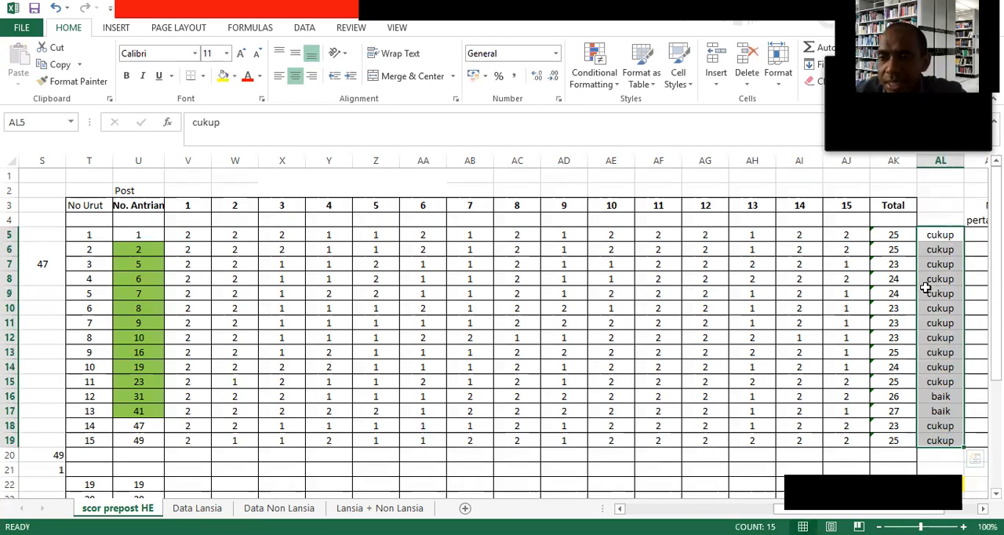
Write the code key entries 2 : cukup in AL2 and 3 : kurang in AL3 above the categories.
left_click(931, 186)
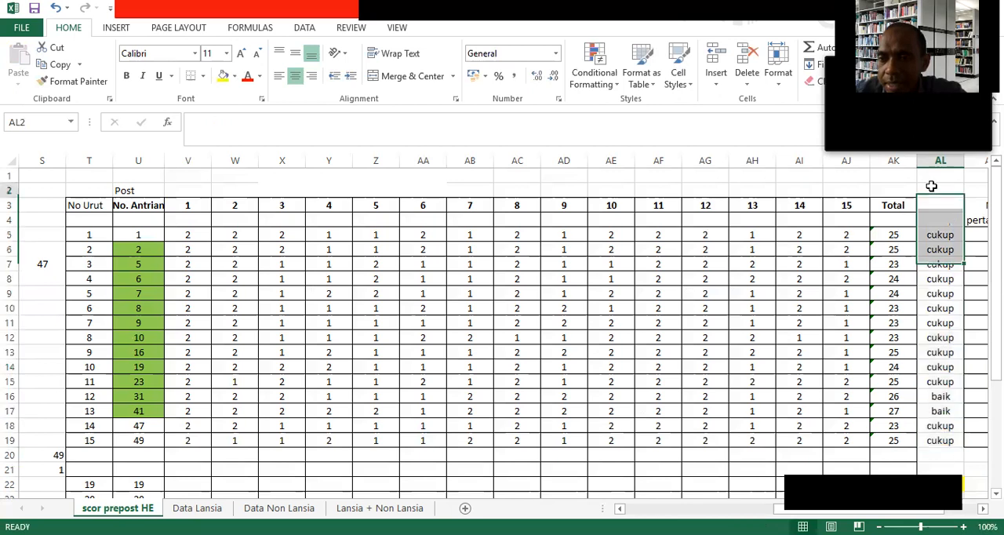
type("2")
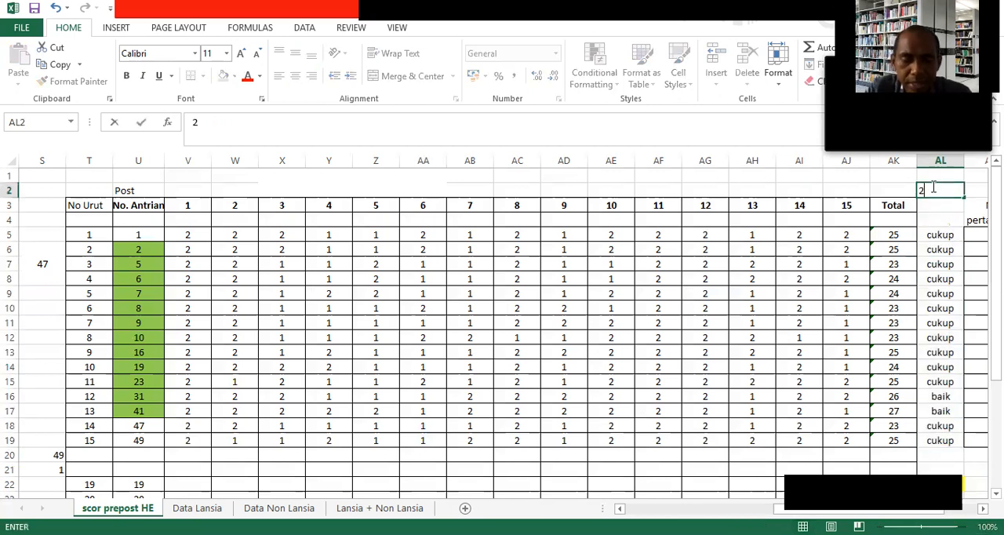
type(" : cukupe")
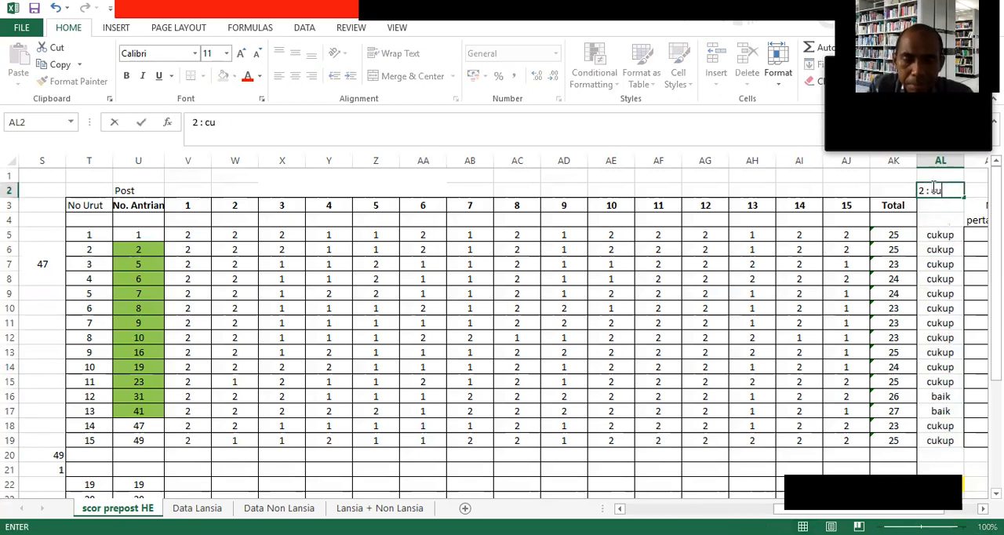
key("BackSpace")
key("Return")
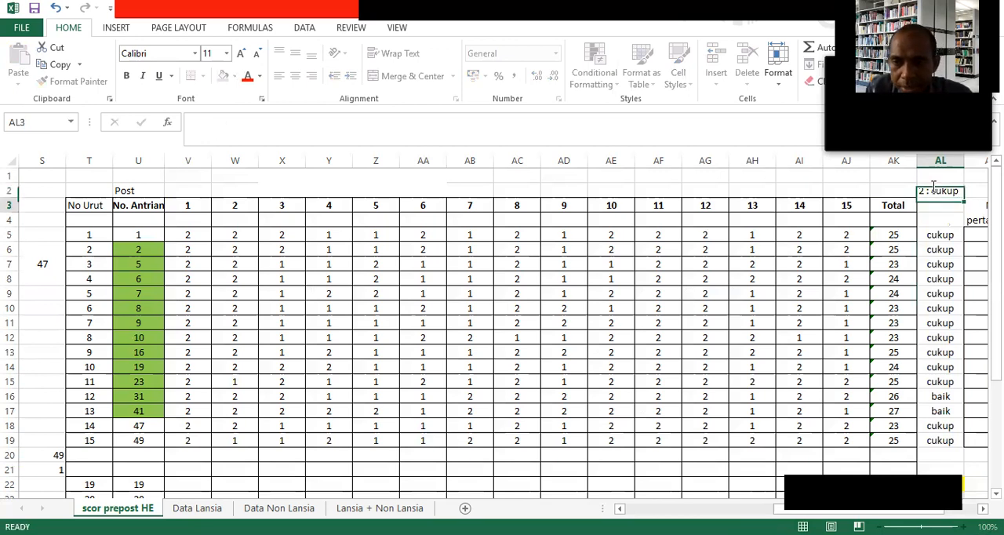
type("3")
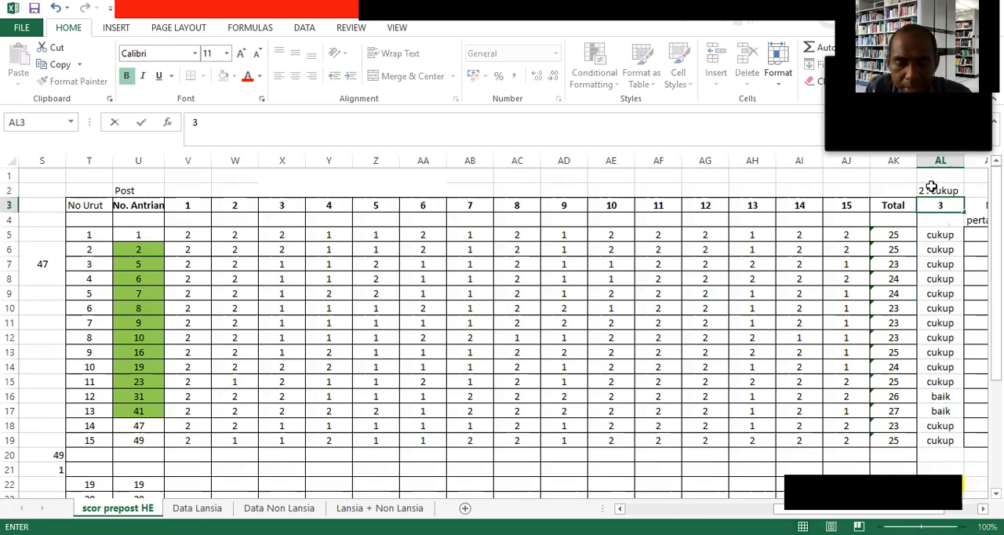
type(" : kurang")
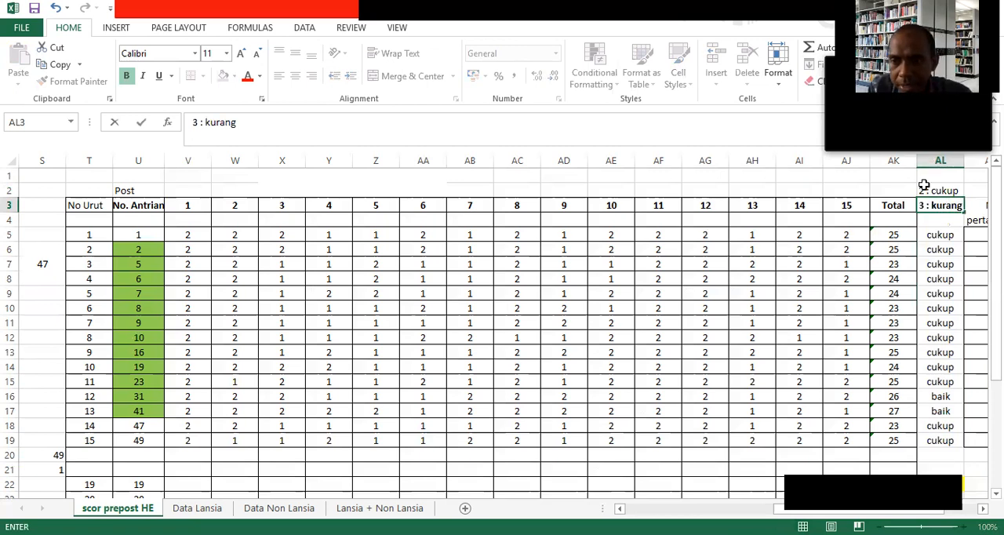
Add the code key entry 1 : baik in AL1.
left_click(924, 187)
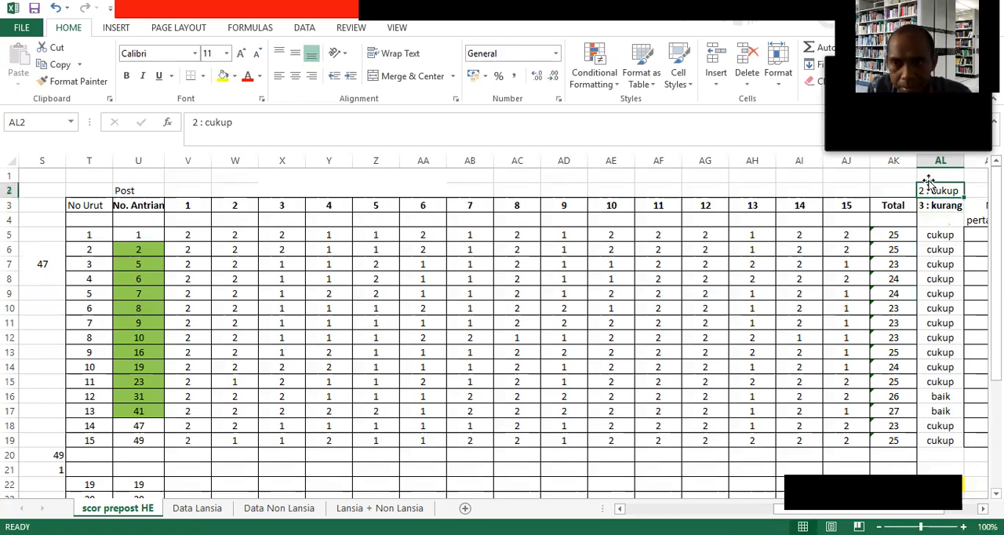
left_click(930, 174)
type("1 :")
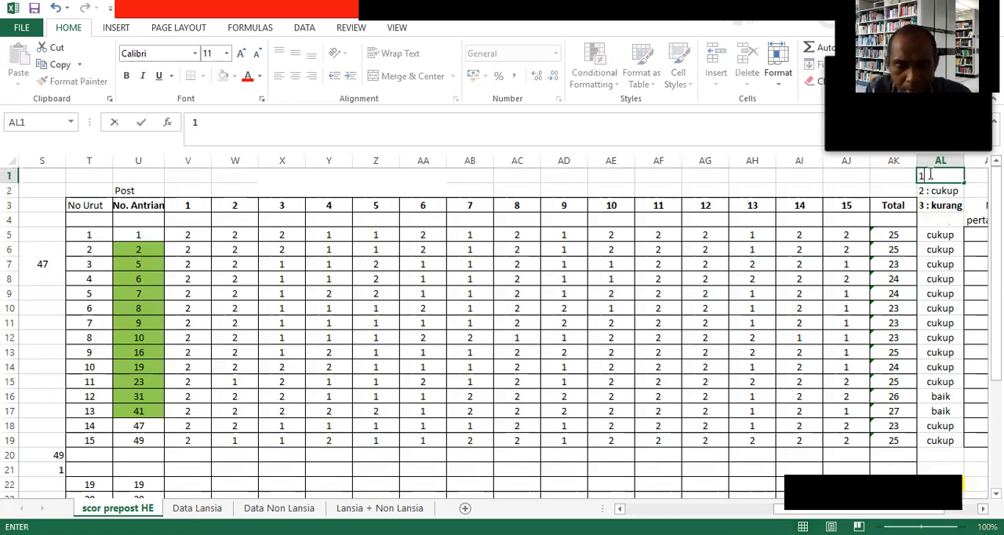
key("alt+space")
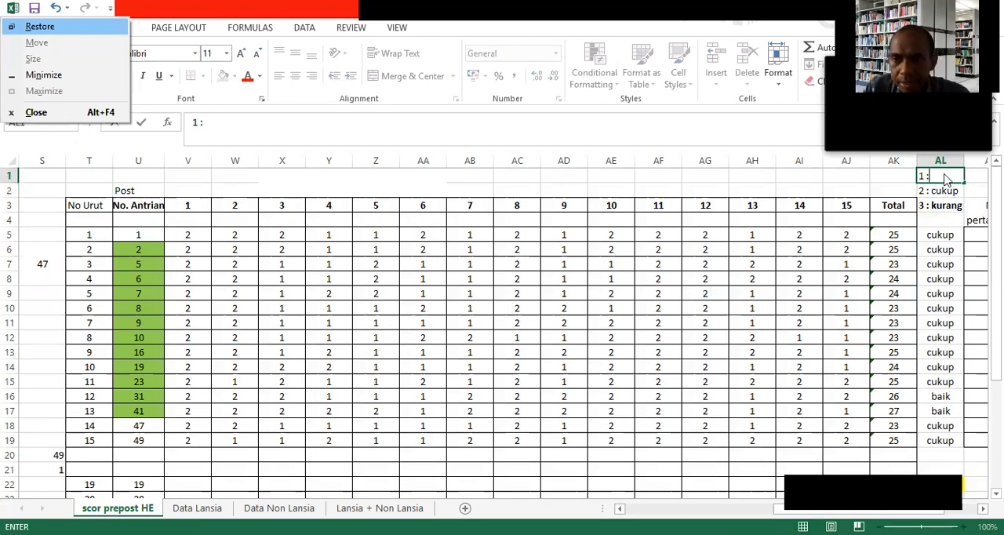
left_click(946, 177)
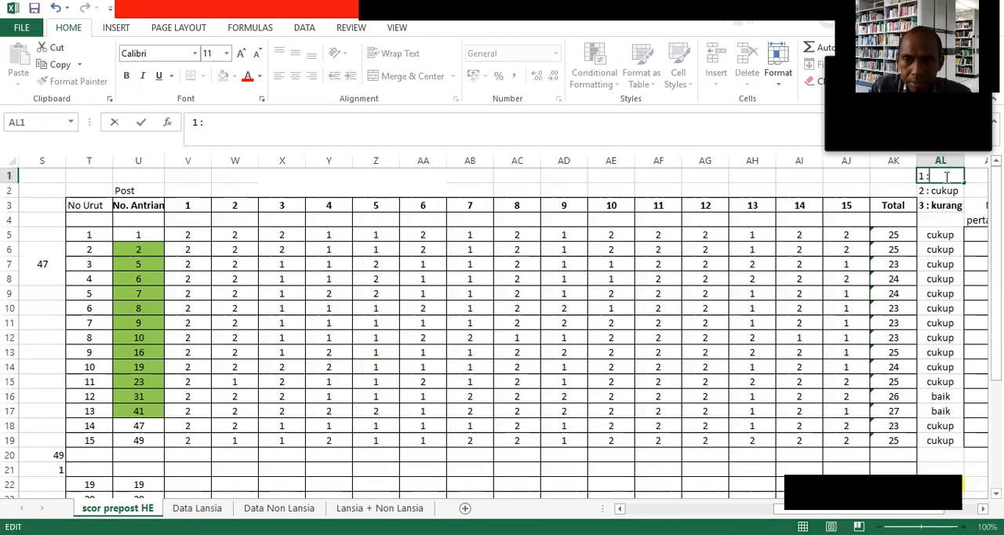
type("baik")
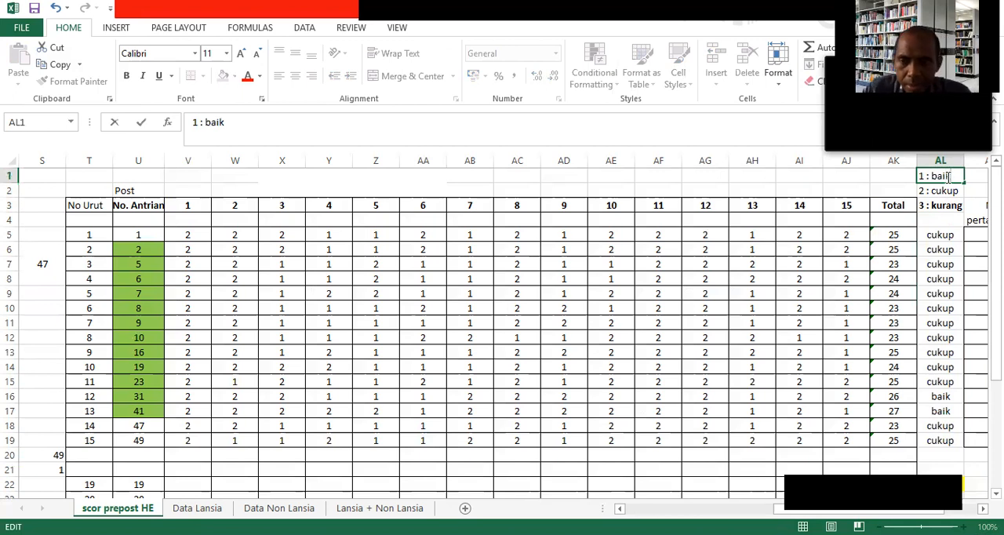
Replace the category words with codes, 2 for respondents 1–11, 14 and 15 and 1 for 12 and 13, and copy the codes.
left_click(933, 240)
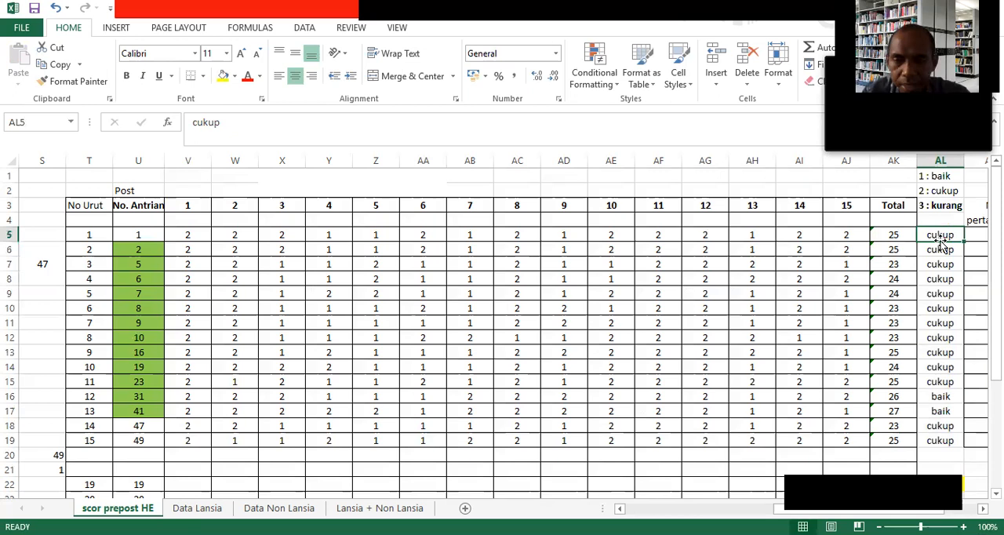
type("2 2 2 2 2 2 ")
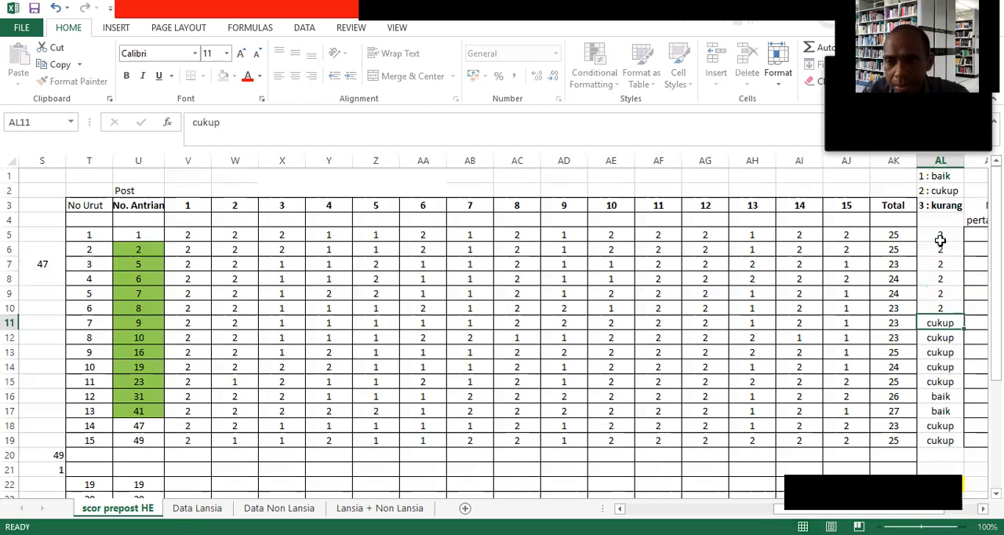
type("2 2 2 2 2 ")
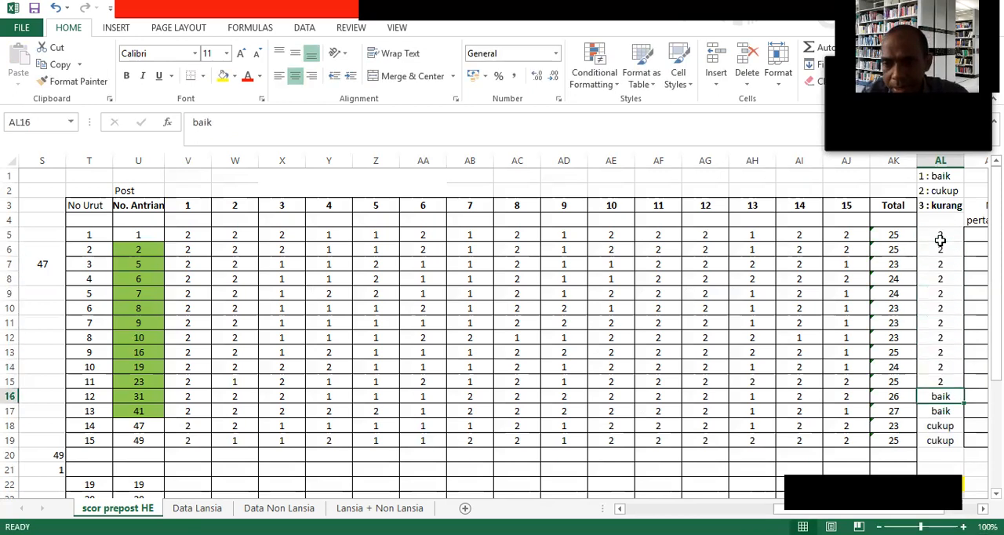
type("1 1 2 2")
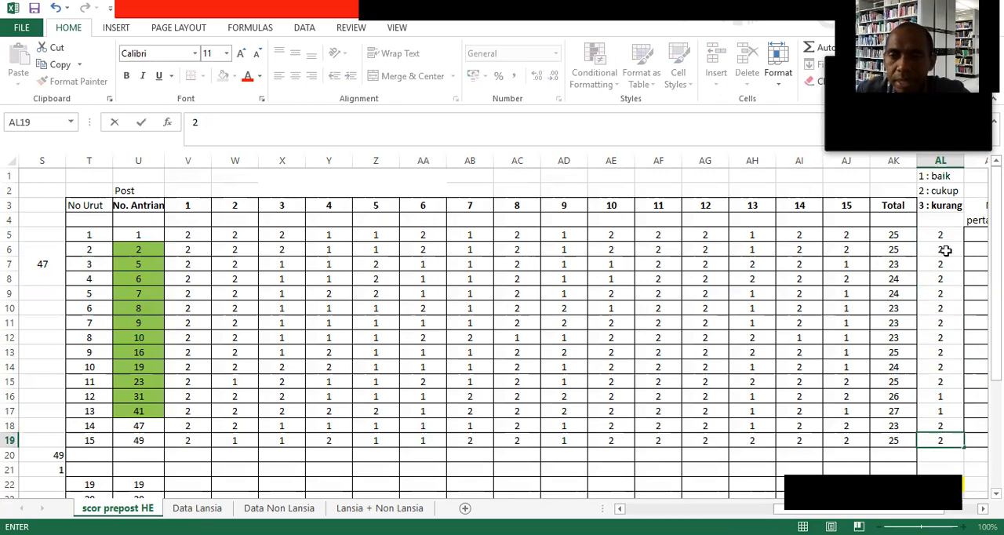
left_click_drag(940, 235, 927, 442)
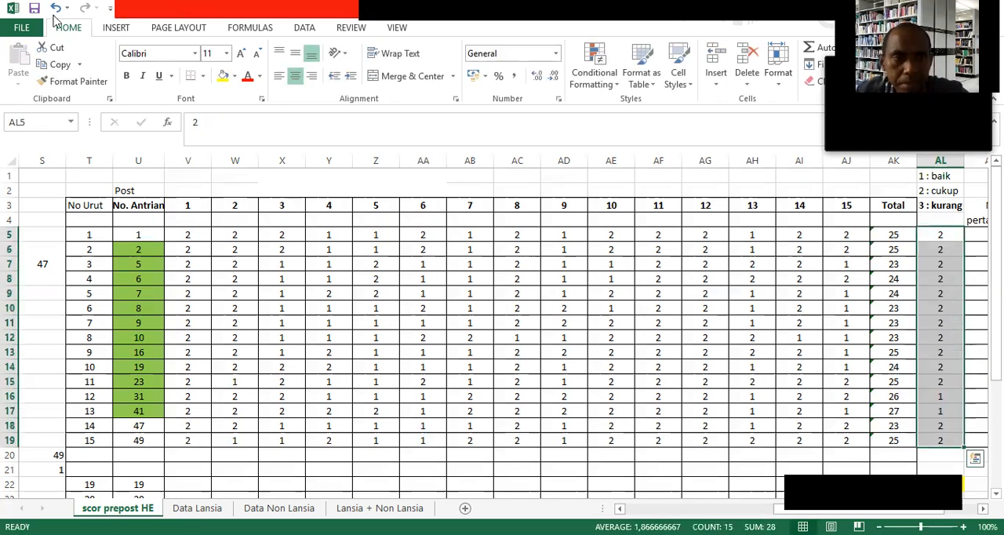
left_click(62, 67)
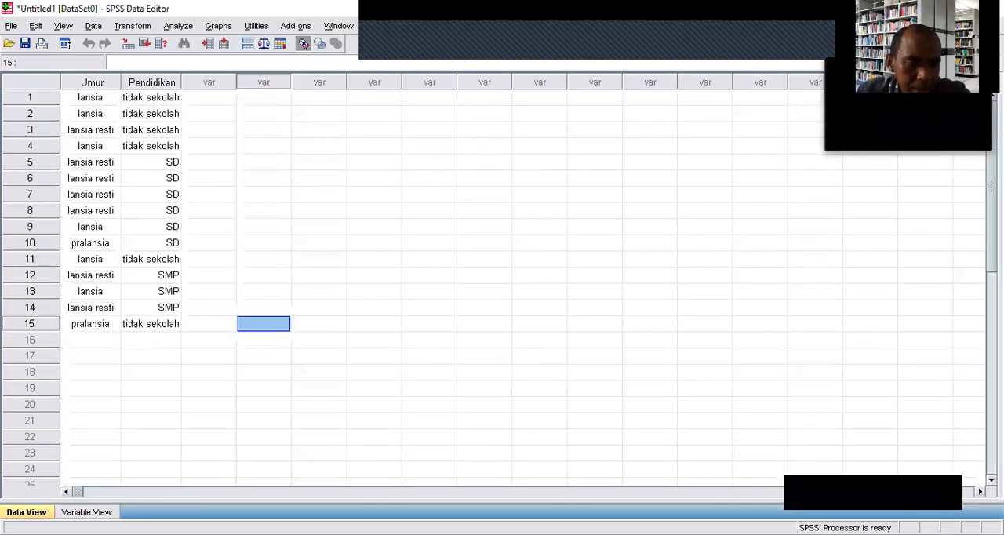
Try to add a third variable named "Skor awal" below Pendidikan in the variable definitions.
key("ctrl+t")
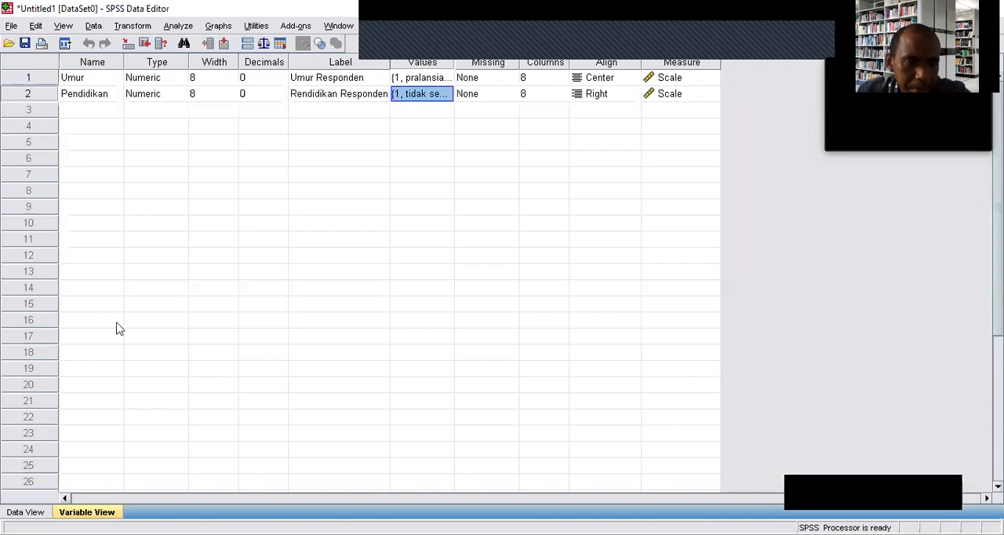
left_click(79, 109)
left_click(79, 108)
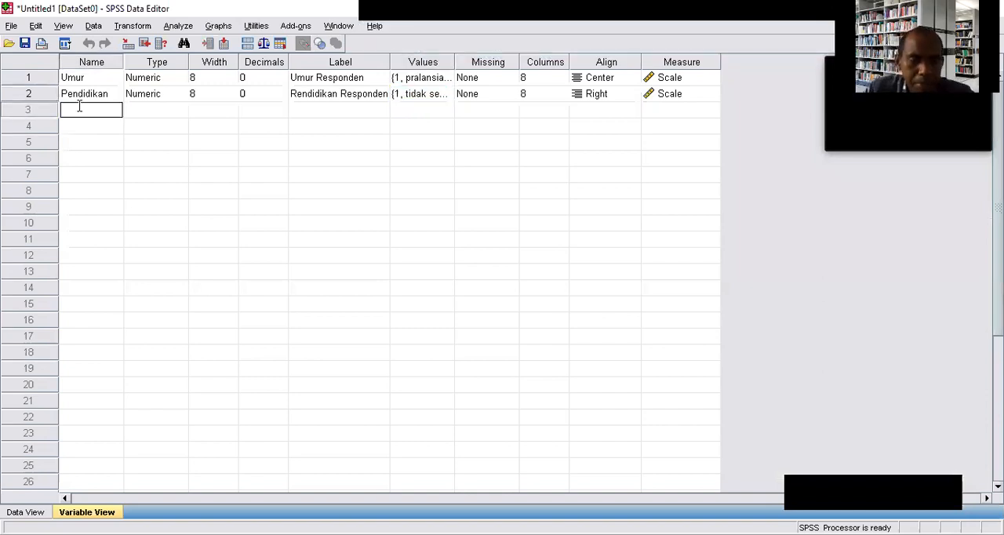
type("Skorwa")
key("BackSpace")
key("BackSpace")
type("awal")
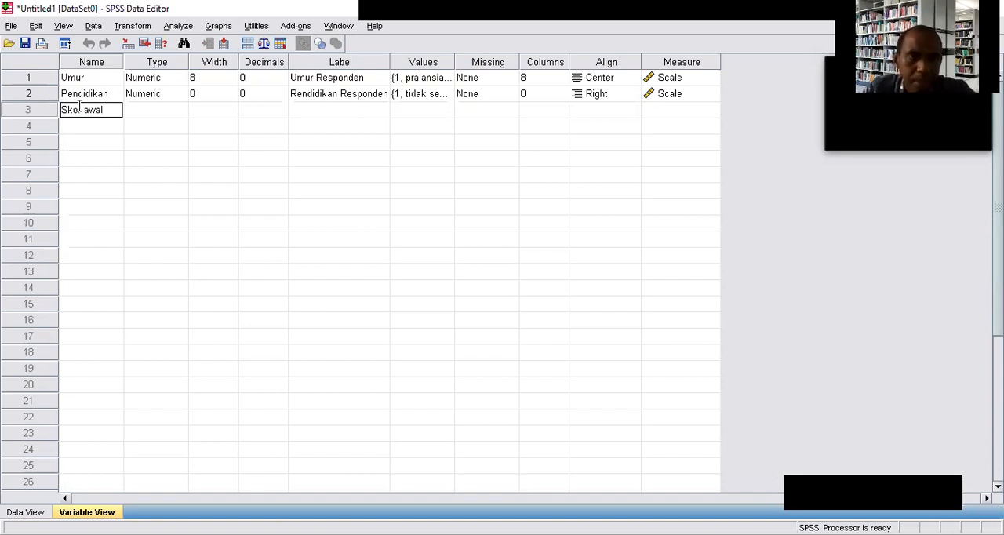
left_click(429, 111)
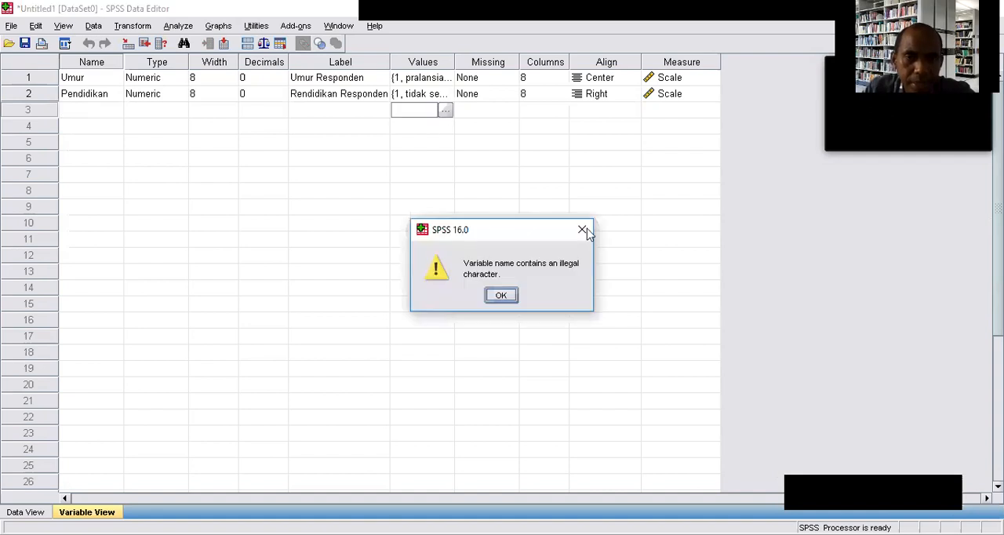
left_click(585, 231)
Add a third variable named Skor_awal below Pendidikan.
left_click(81, 116)
left_click(82, 113)
type("Skor")
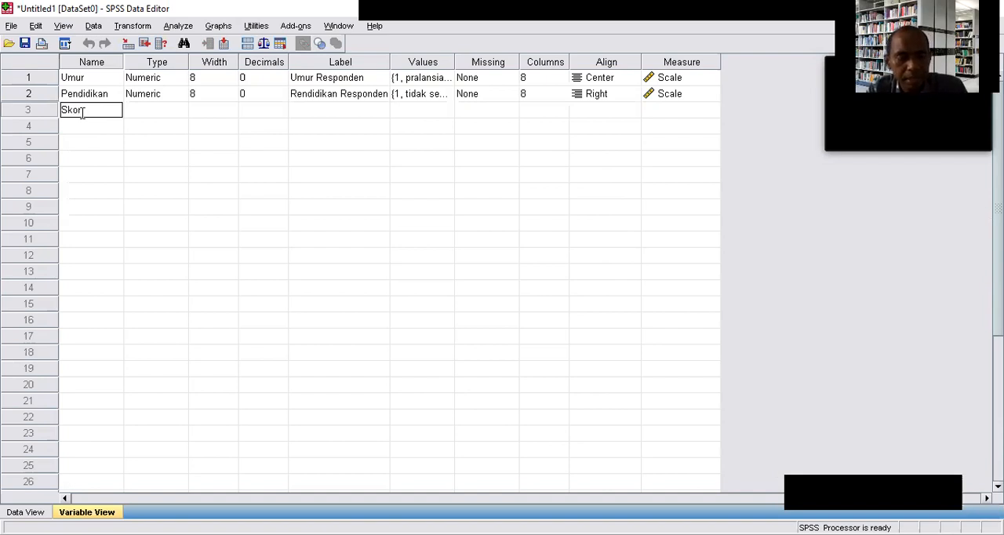
type("awal")
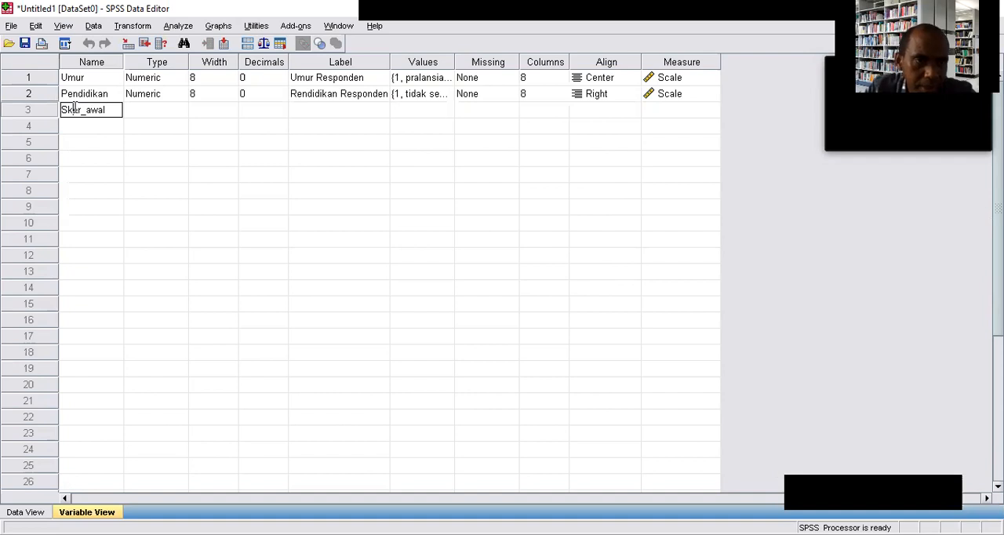
key("Tab")
Set Skor_awal to 0 decimals and give it the label "Skor pre test".
left_click(281, 115)
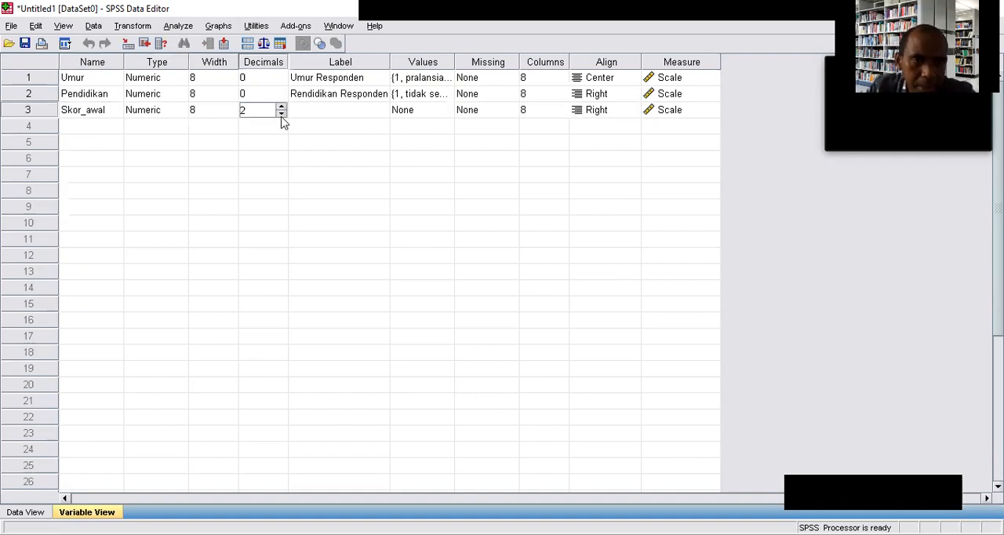
left_click(283, 114)
left_click(283, 114)
left_click(312, 114)
left_click(312, 114)
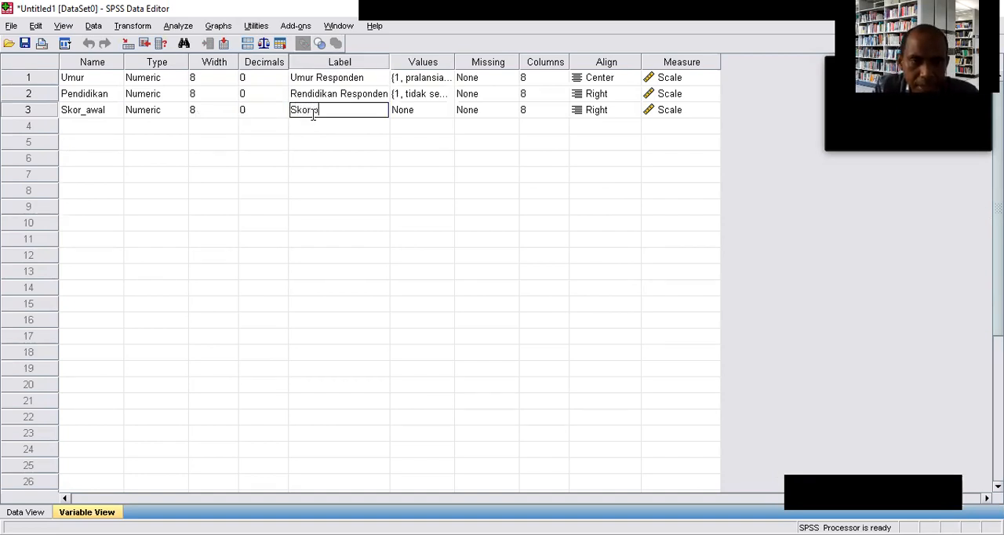
type("Skor pre test")
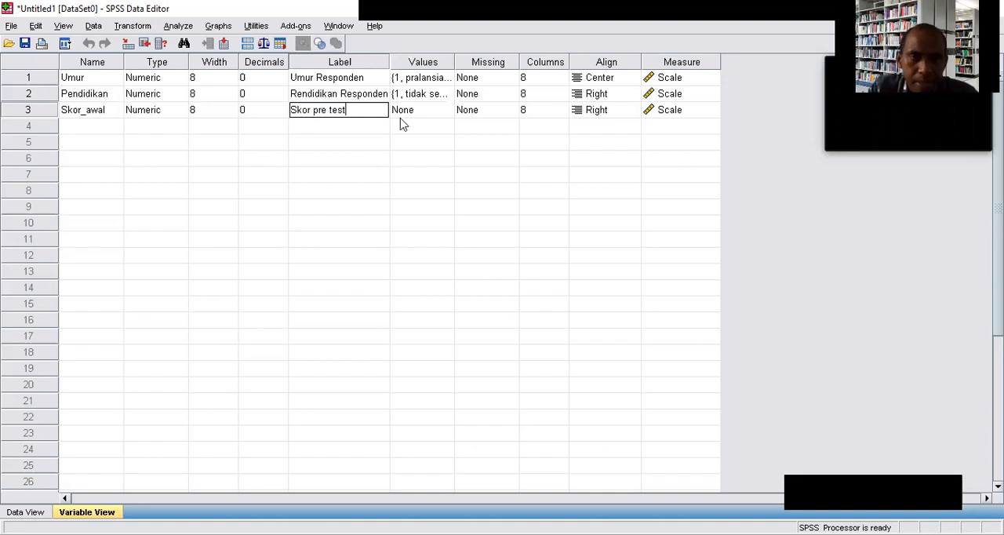
Open the value labels of Skor_awal and add the label Baik for value 1.
left_click(427, 113)
left_click(445, 112)
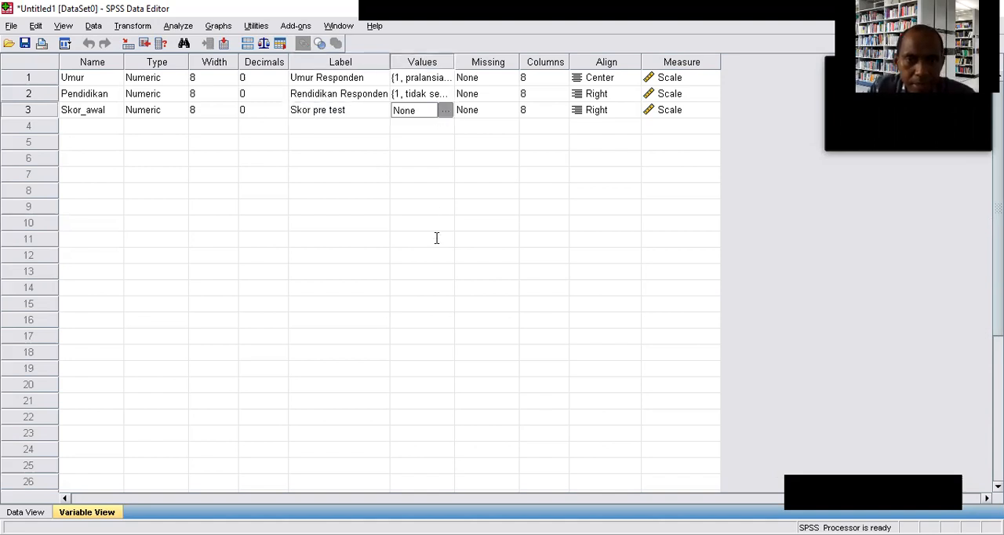
type("1")
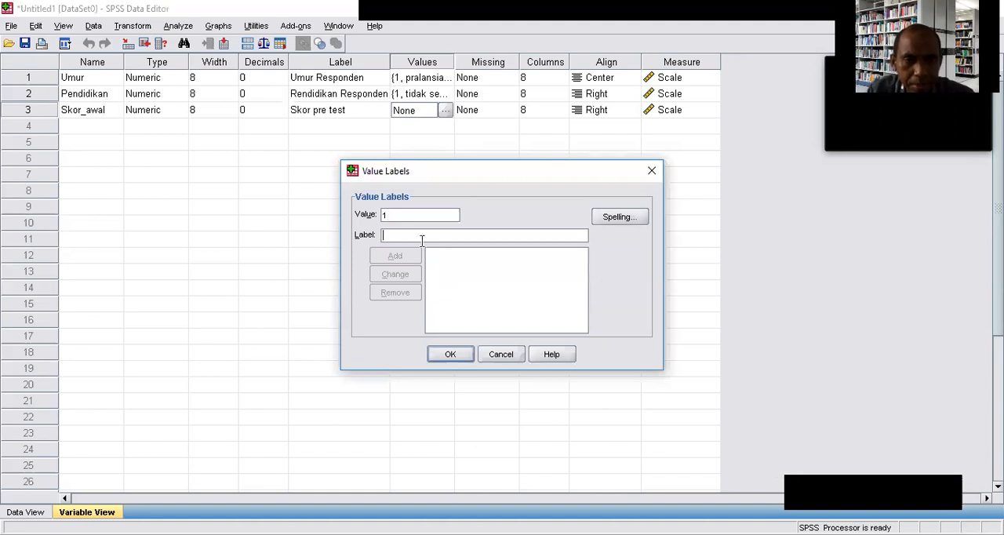
left_click(421, 236)
type("Baik")
left_click(413, 264)
Add the value labels 2 = Cukup and 3 = Kurang for Skor_awal and accept the labels.
type("2")
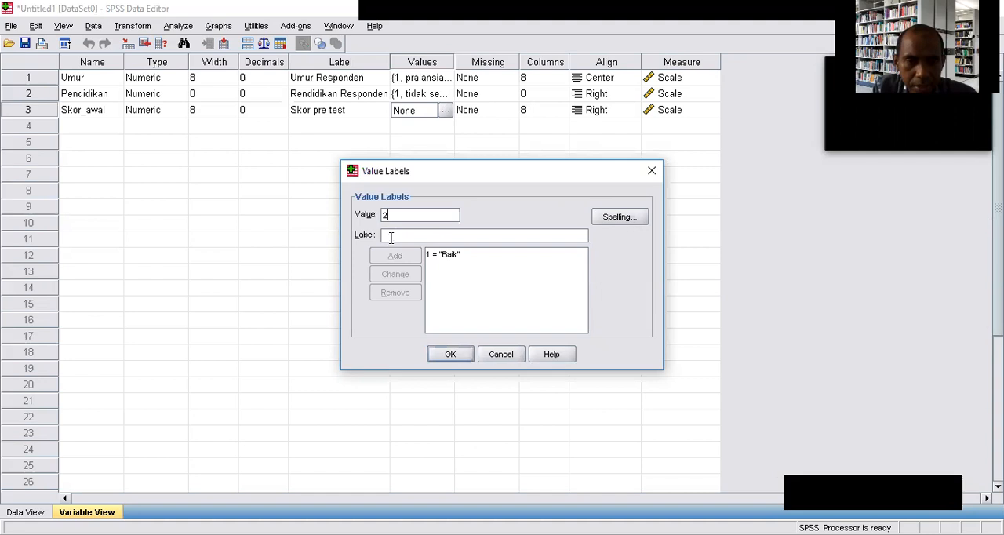
left_click(391, 236)
type("Cukup")
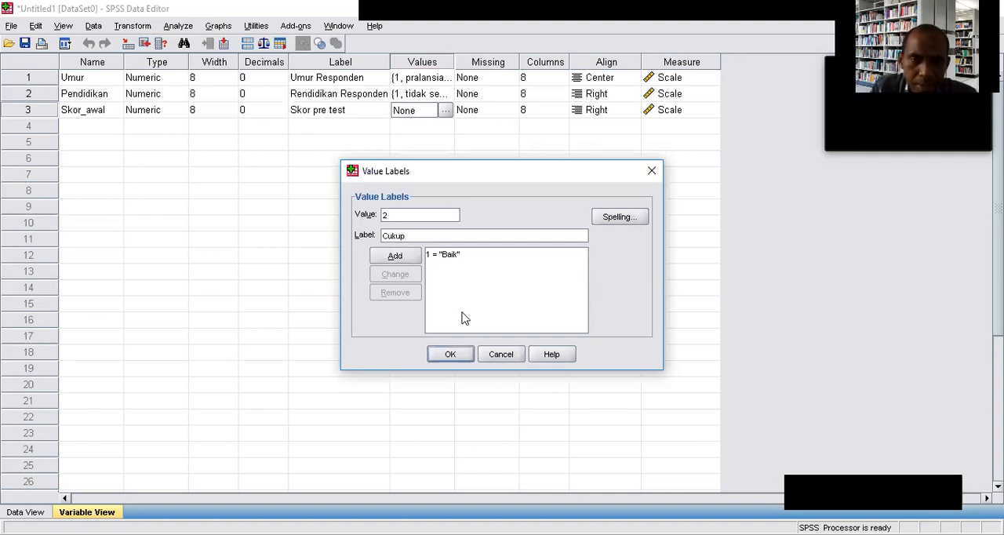
left_click(402, 256)
type("3")
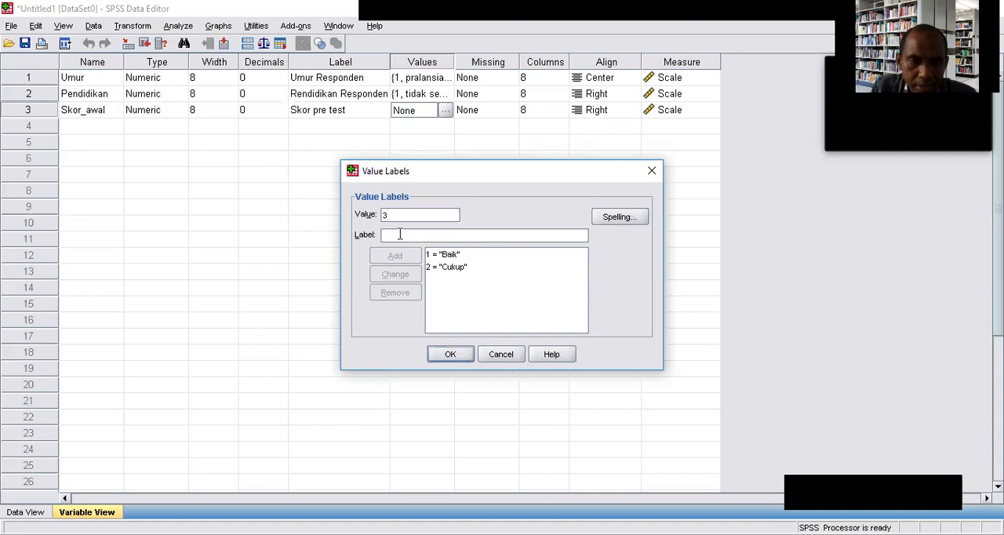
type("Kurang")
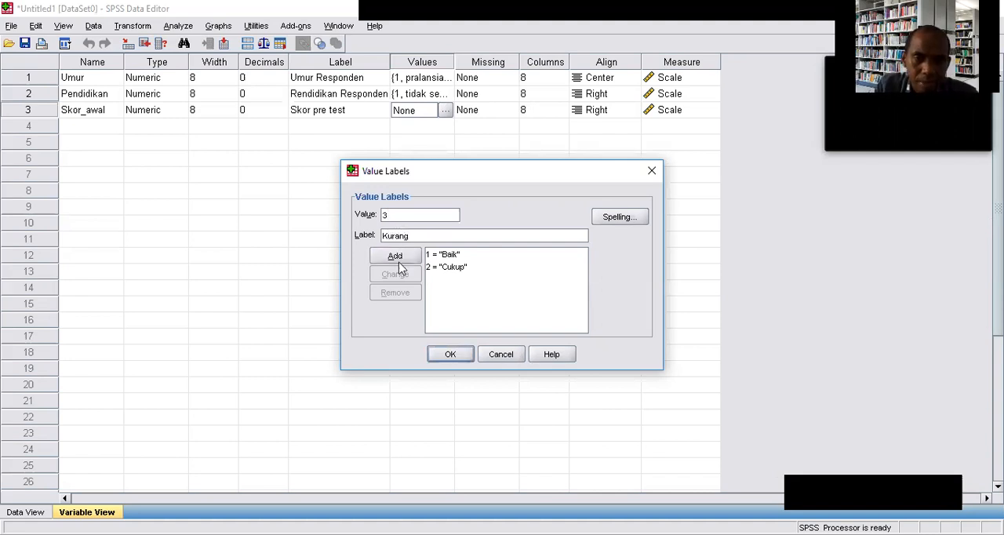
left_click(395, 256)
left_click(460, 354)
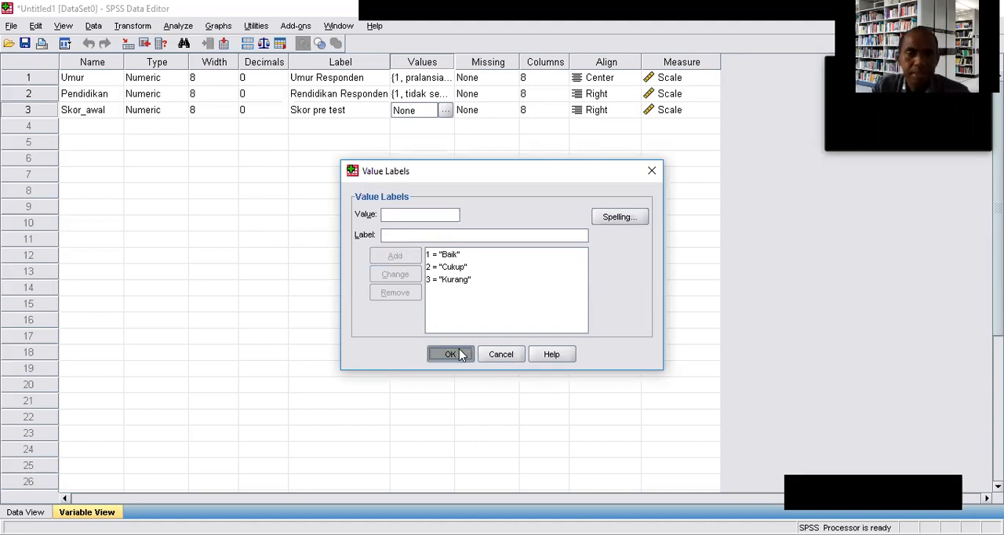
Paste the copied score codes into the Skor_awal data column, starting at case 1.
left_click(23, 512)
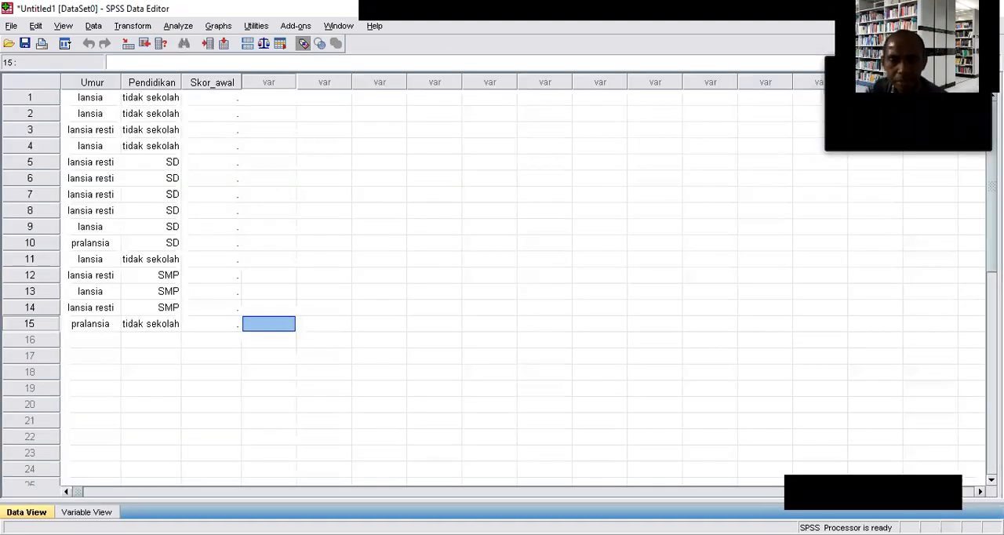
left_click(200, 97)
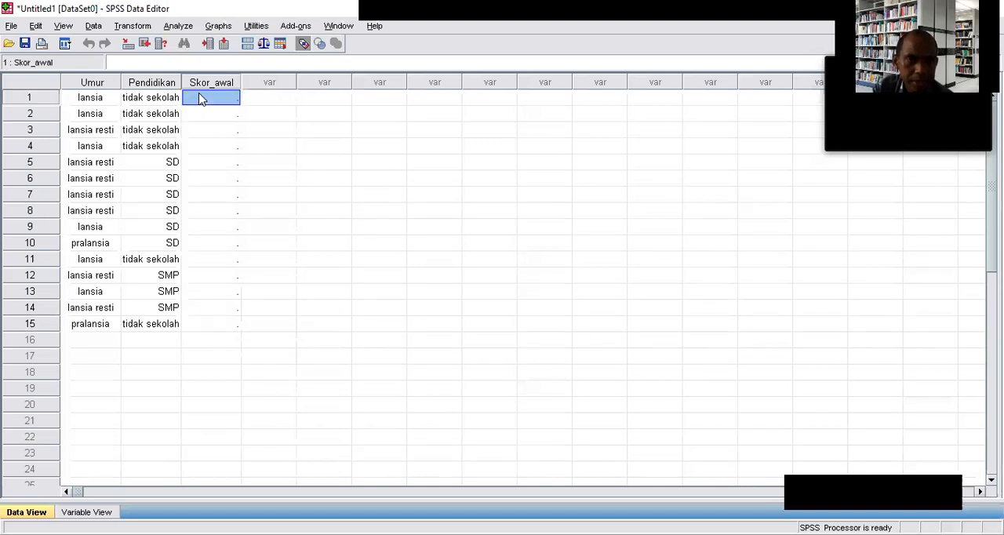
right_click(201, 98)
left_click(228, 135)
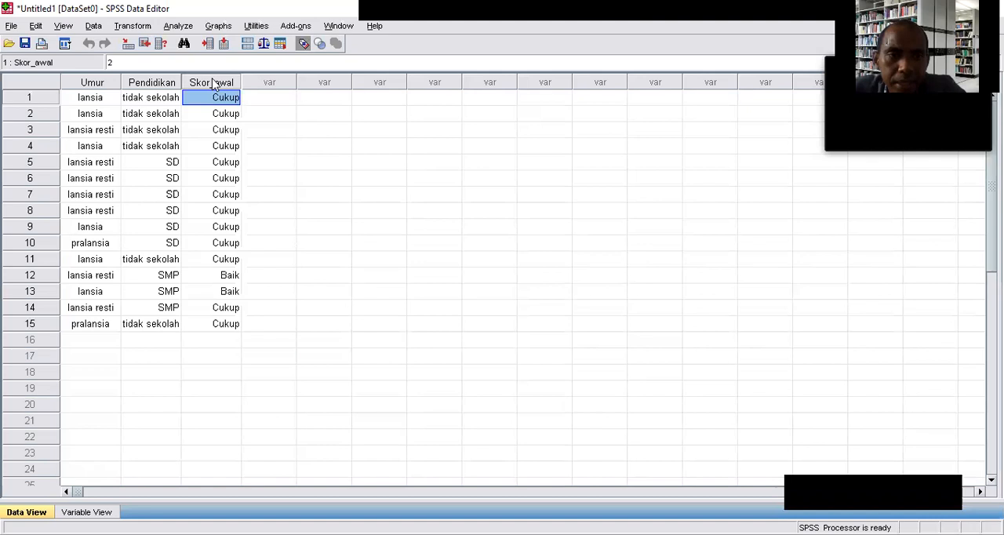
Start a bivariate correlation analysis with the Spearman coefficient instead of Pearson.
left_click(179, 27)
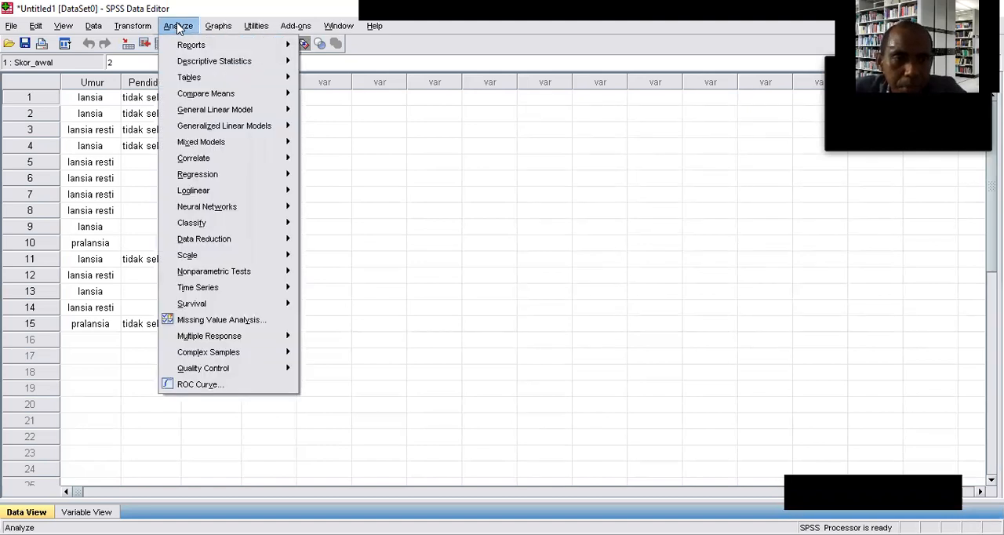
mouse_move(240, 163)
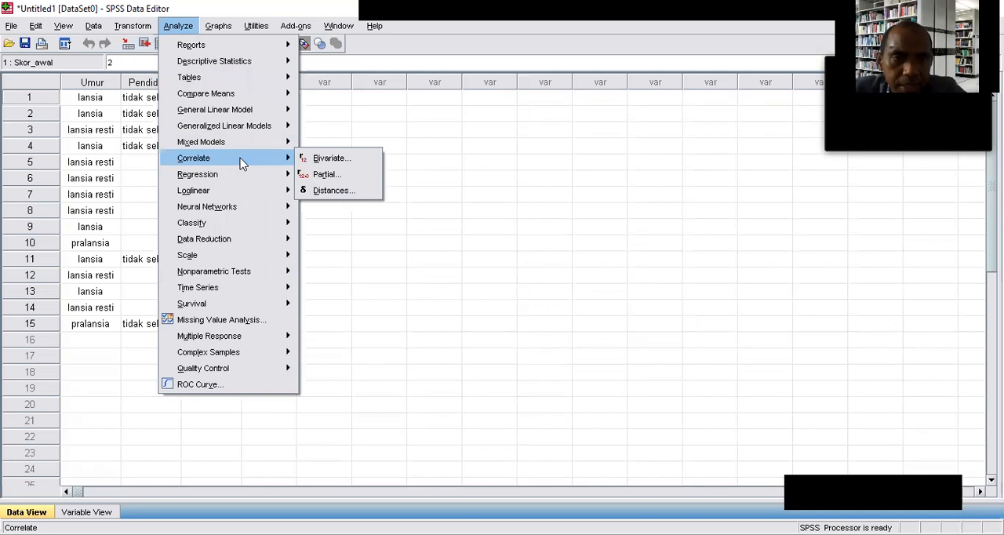
left_click(324, 159)
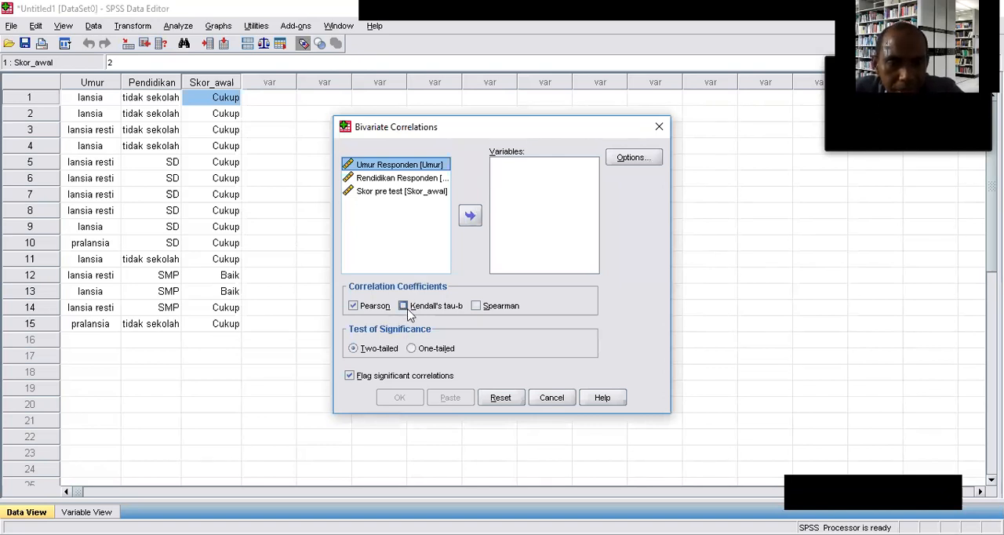
left_click(356, 312)
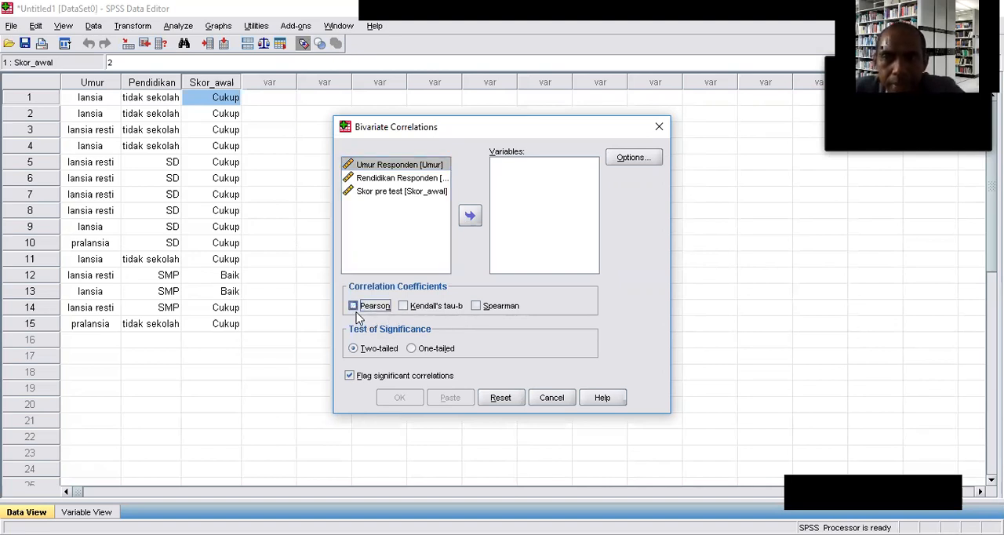
left_click(476, 307)
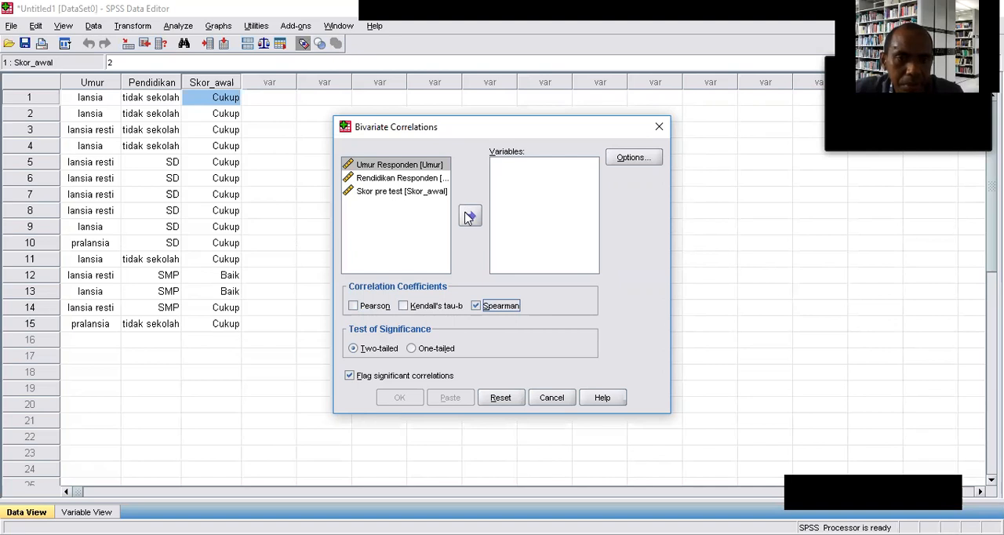
Add Umur Responden and Skor pre test as the correlation variables and keep missing cases excluded pairwise.
left_click(469, 216)
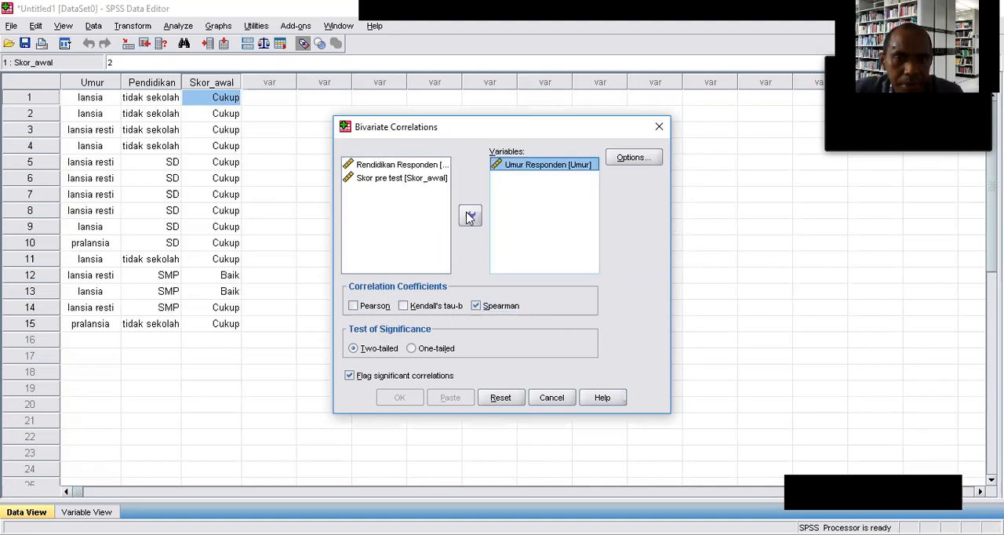
left_click(388, 179)
left_click(470, 218)
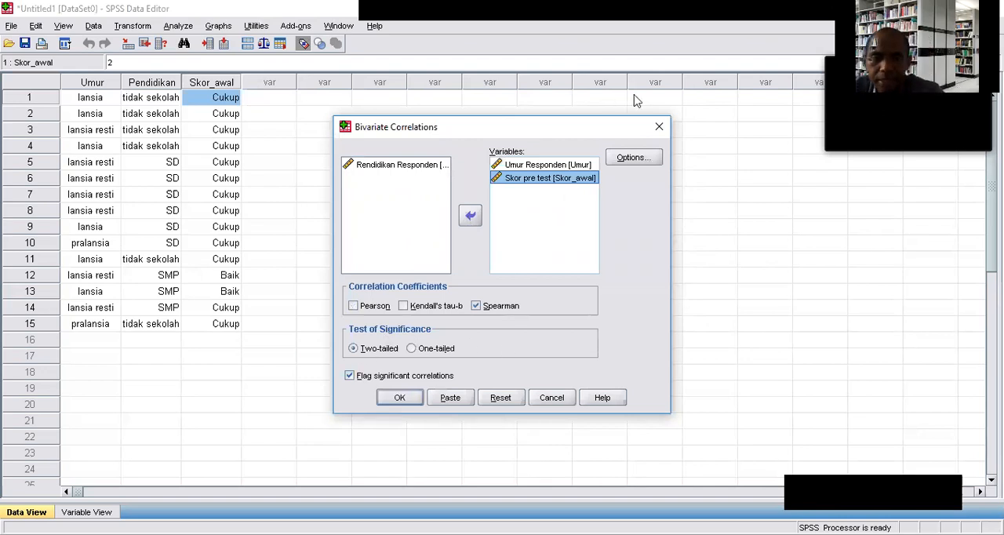
left_click(635, 159)
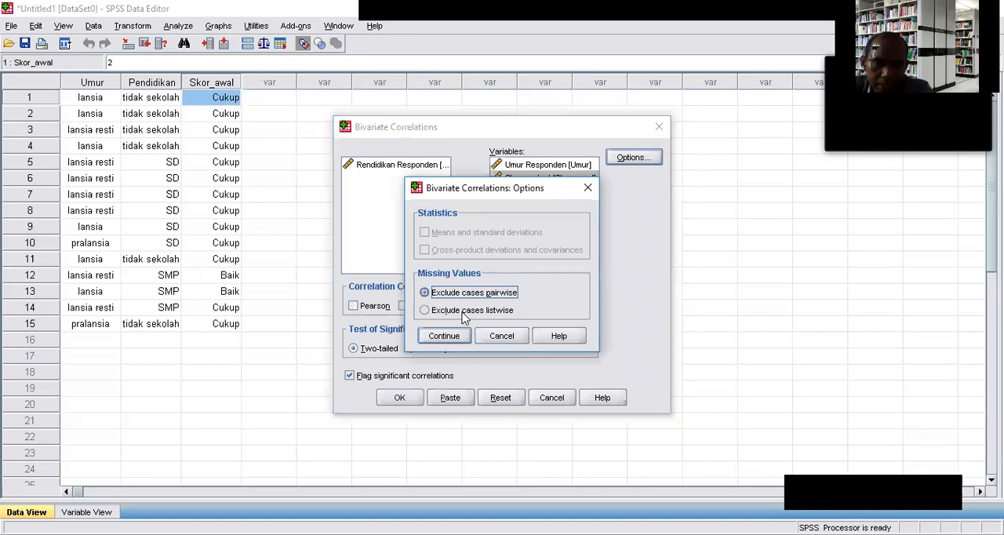
left_click(452, 339)
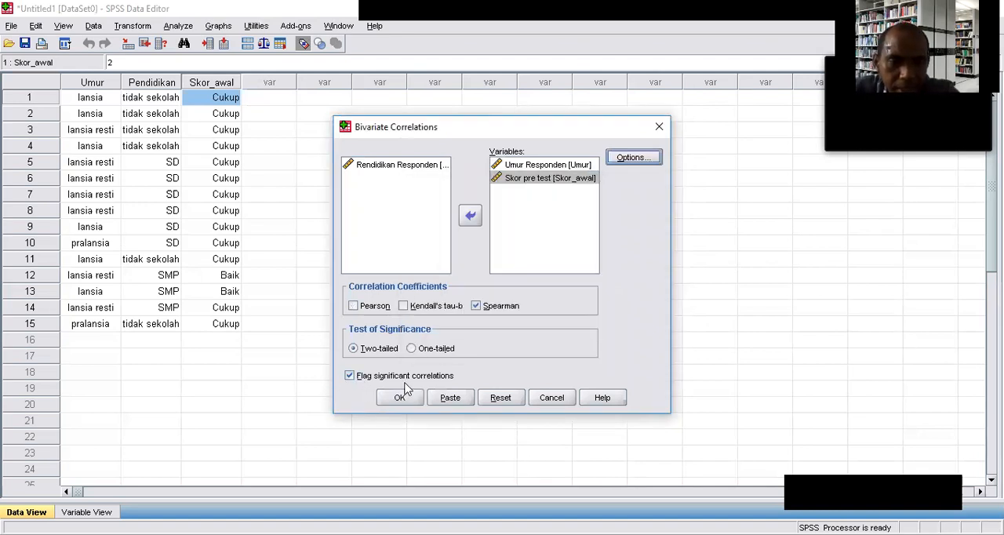
Include the Kendall's tau-b coefficient as well and run the two-tailed correlation.
left_click(532, 166)
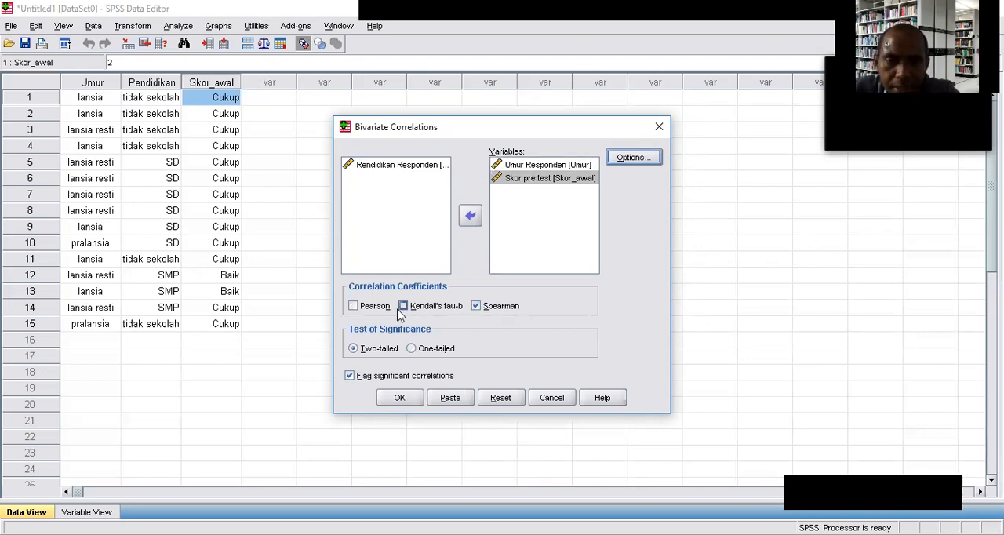
left_click(402, 306)
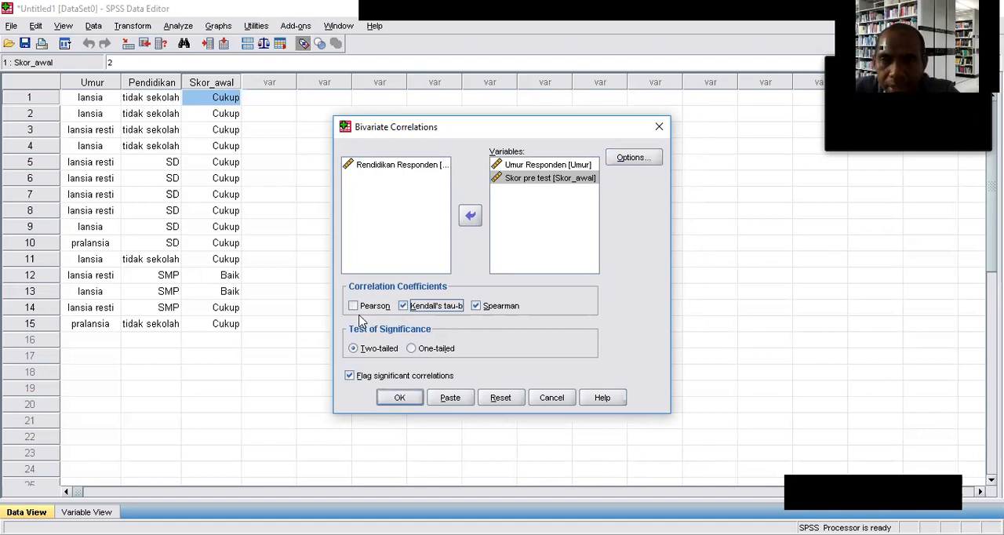
left_click(398, 400)
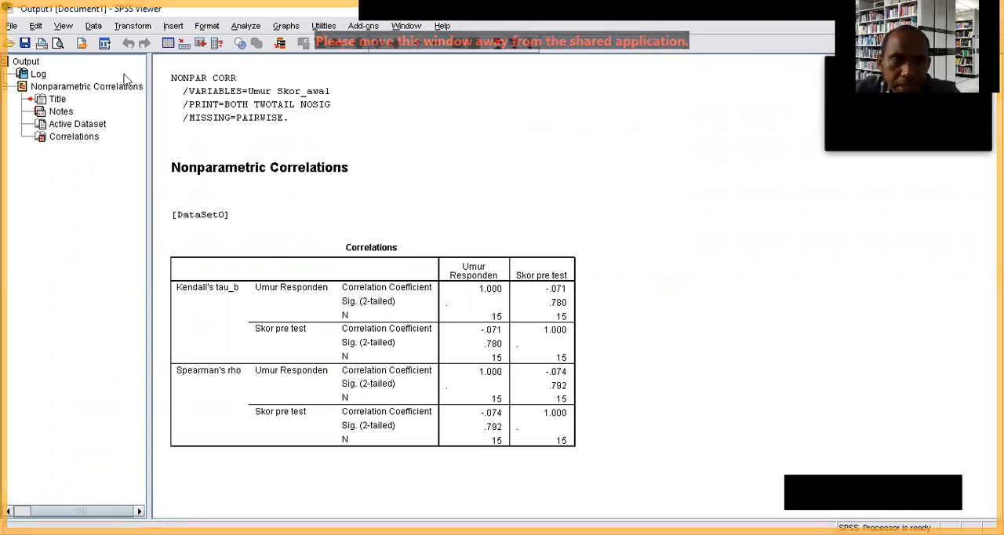
left_click(590, 171)
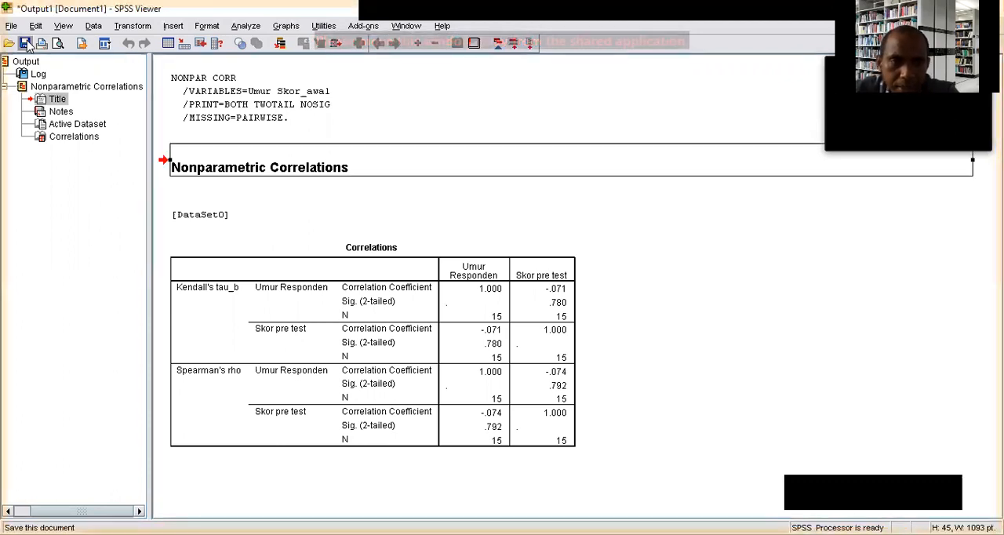
left_click(25, 43)
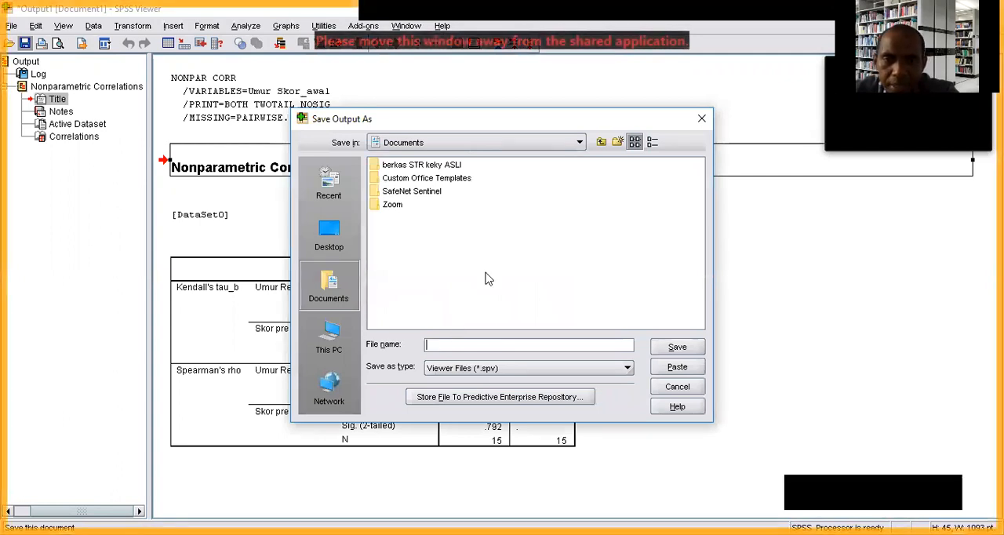
left_click(579, 143)
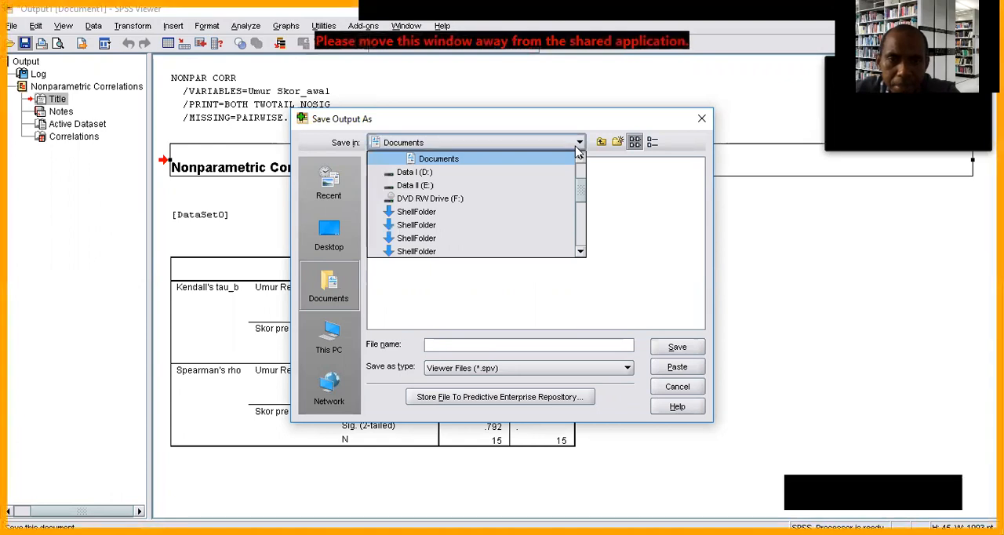
left_click(577, 149)
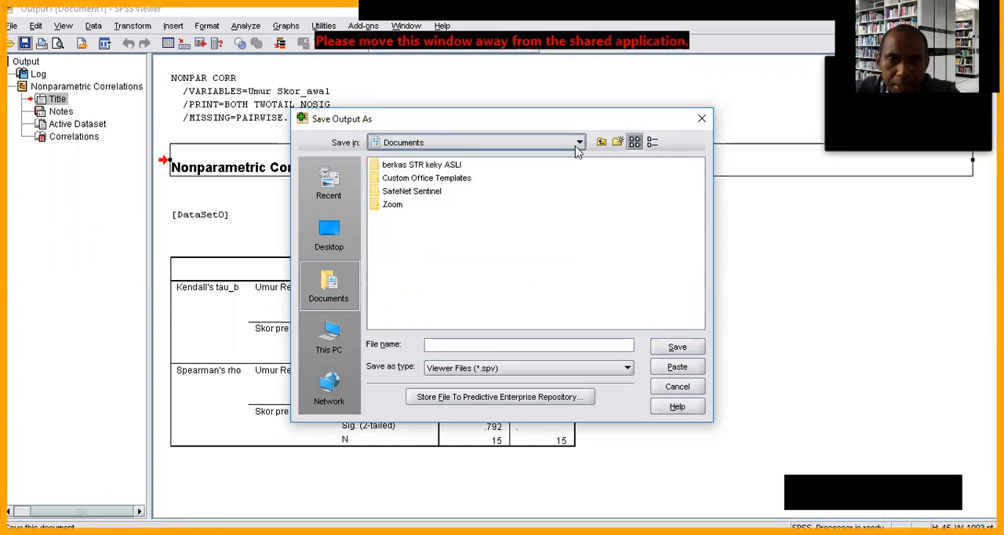
left_click(701, 119)
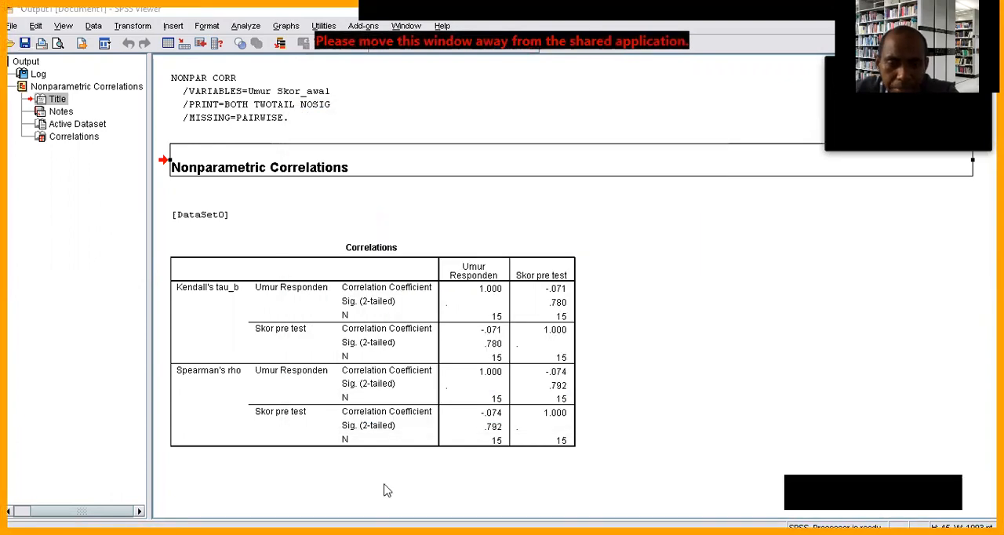
Run Descriptives on Umur Responden, Rendidikan Responden and Skor pre test with mean, standard deviation, minimum and maximum.
left_click(270, 446)
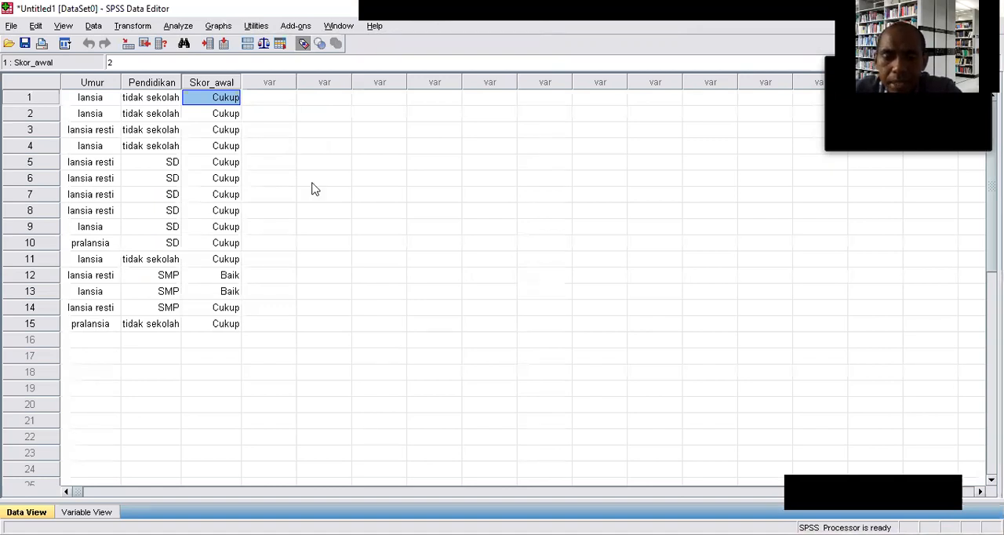
left_click(179, 28)
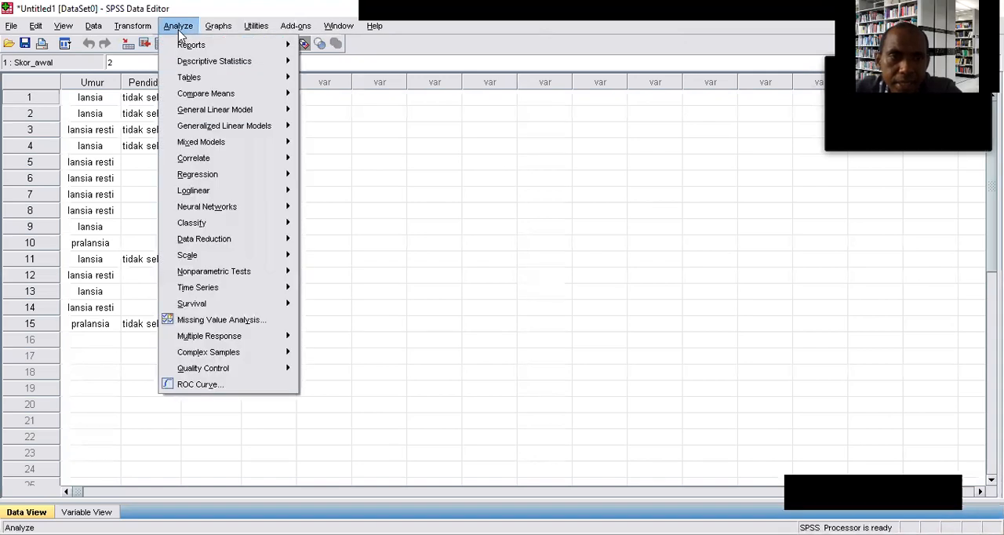
mouse_move(196, 66)
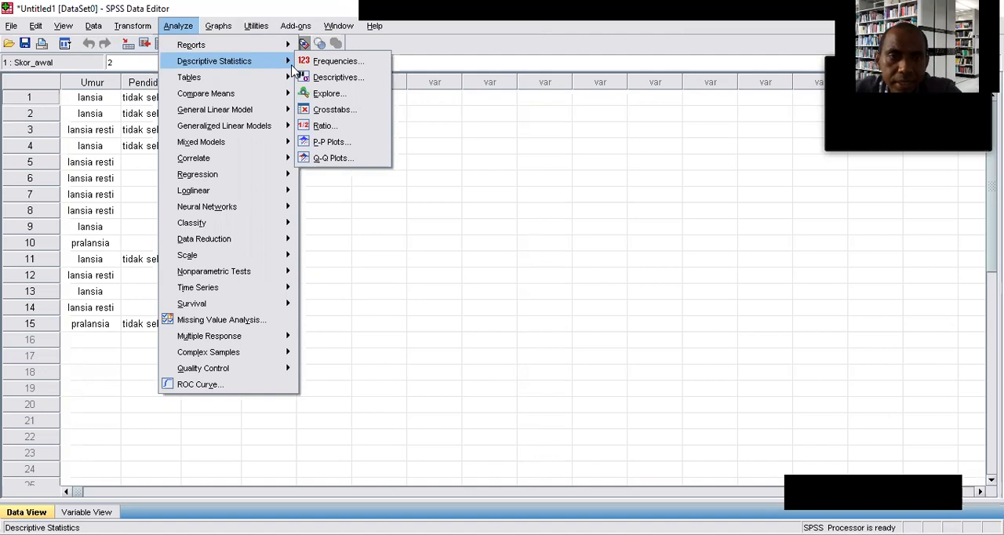
left_click(342, 77)
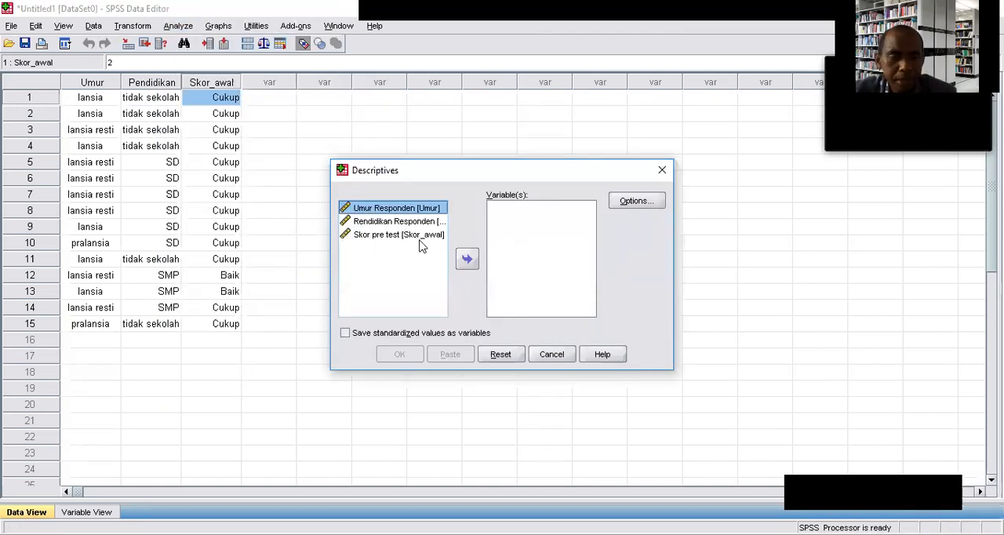
left_click_drag(397, 228, 408, 237)
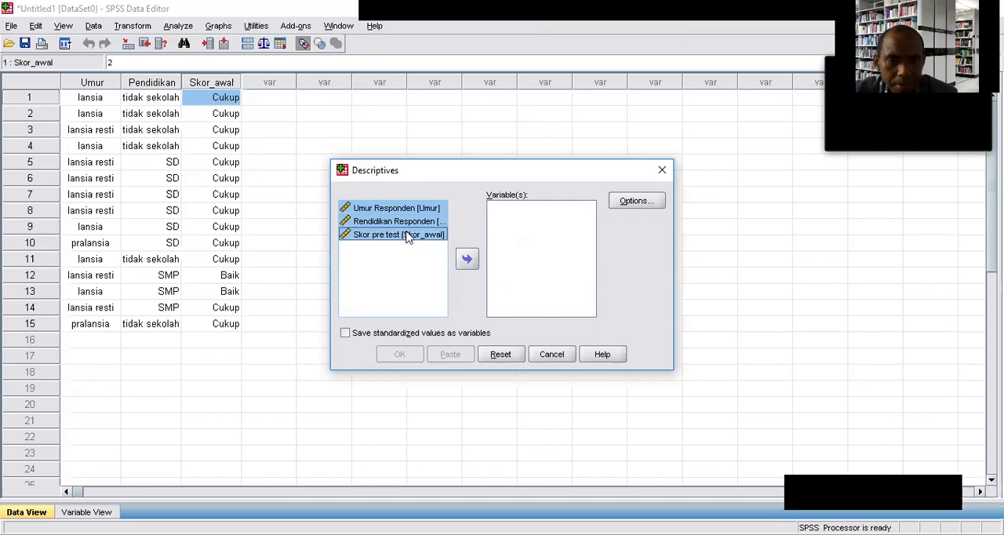
left_click(465, 262)
left_click(622, 202)
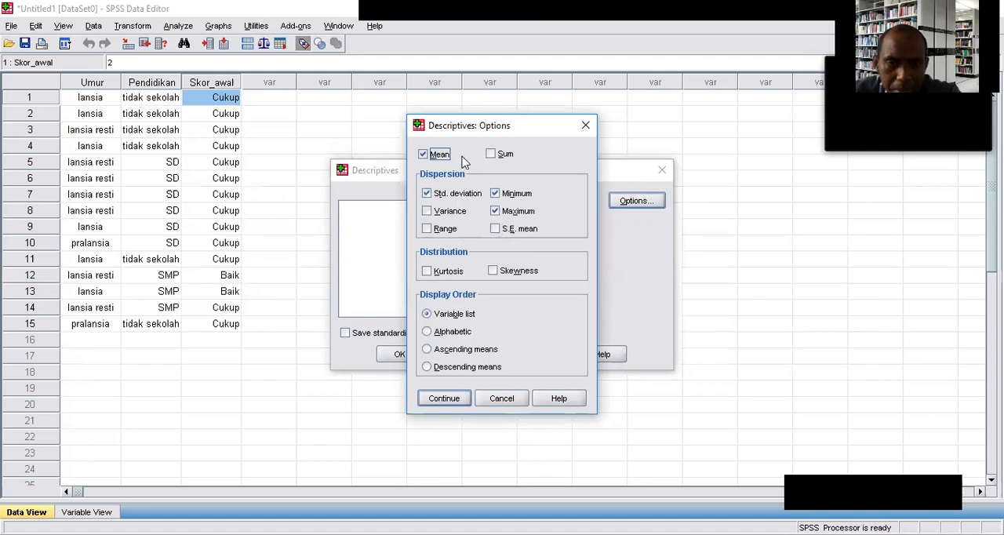
left_click(434, 398)
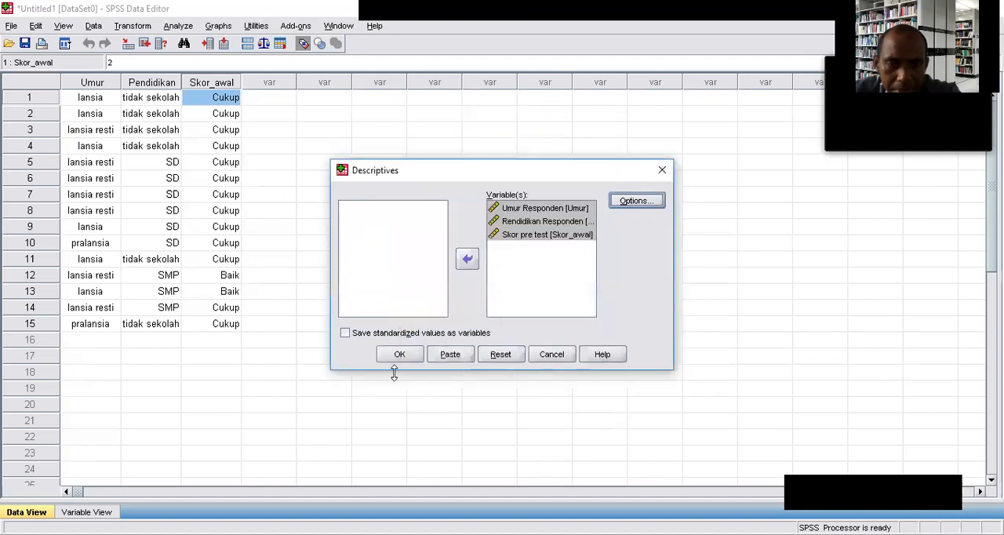
left_click(397, 354)
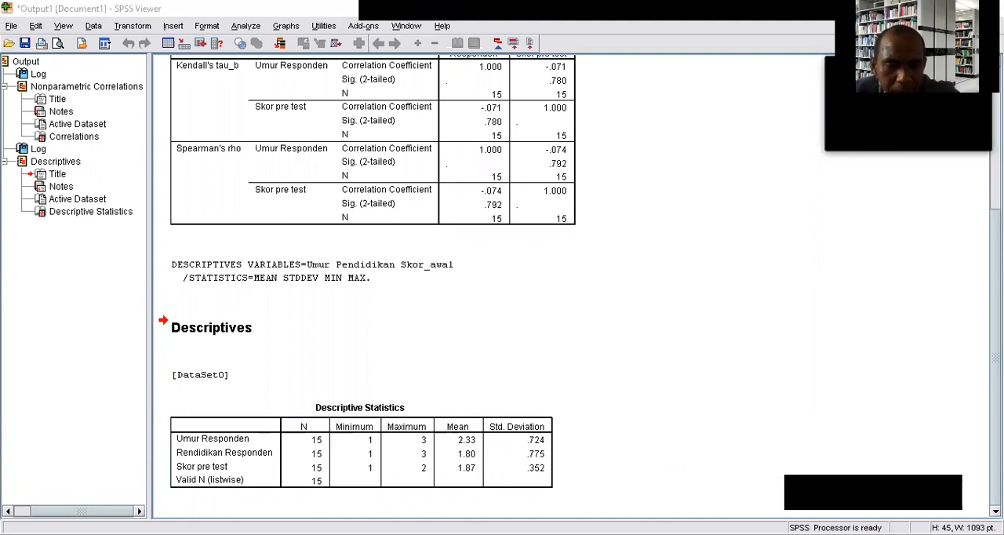
Start a Frequencies analysis from the data set with Umur Responden, Rendidikan Responden and Skor pre test as variables.
key("alt+Tab")
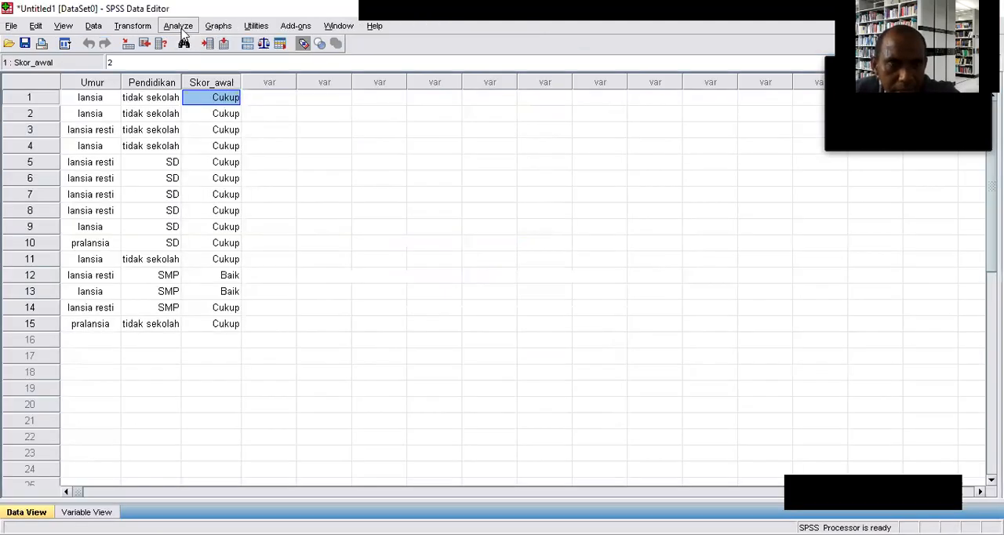
left_click(178, 26)
mouse_move(228, 66)
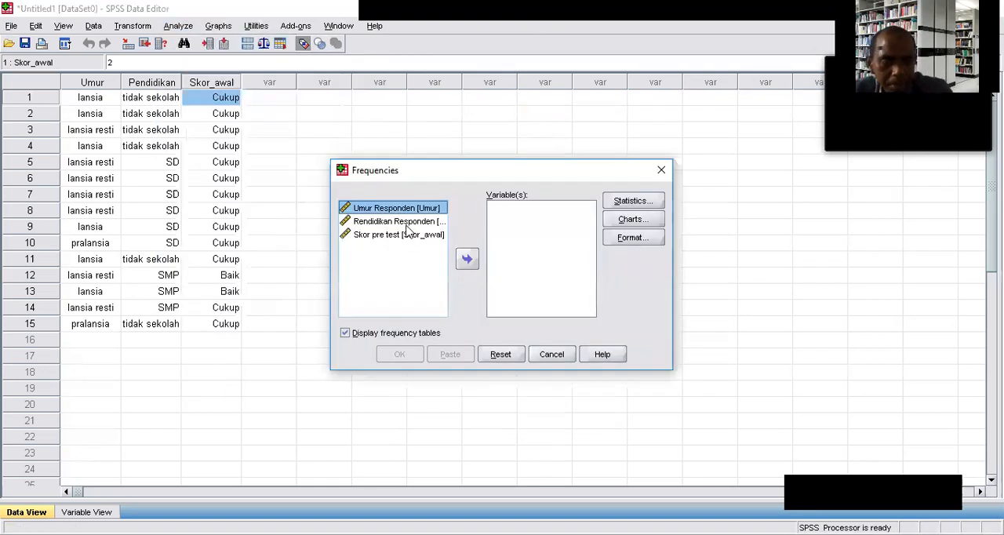
left_click(406, 223, "shift")
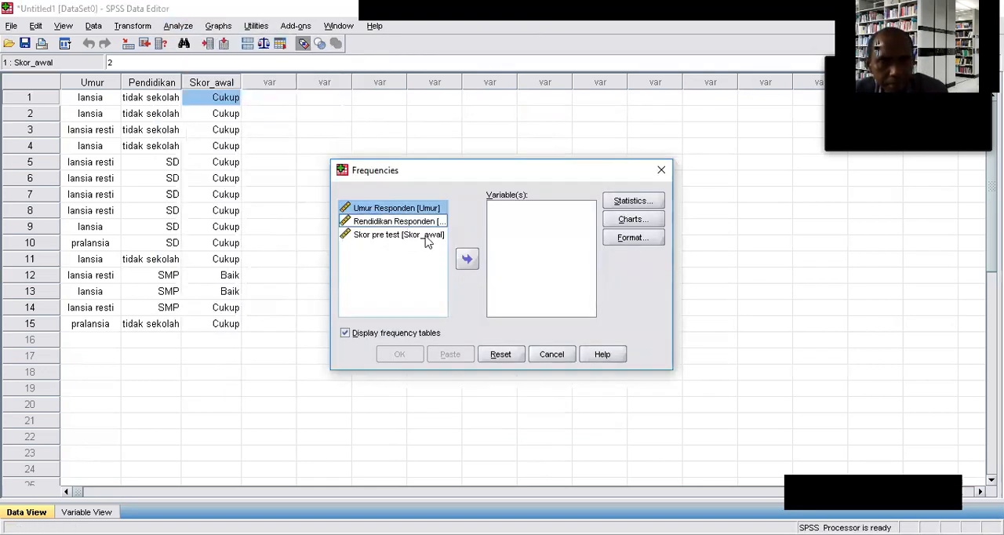
left_click(412, 223)
left_click(407, 211)
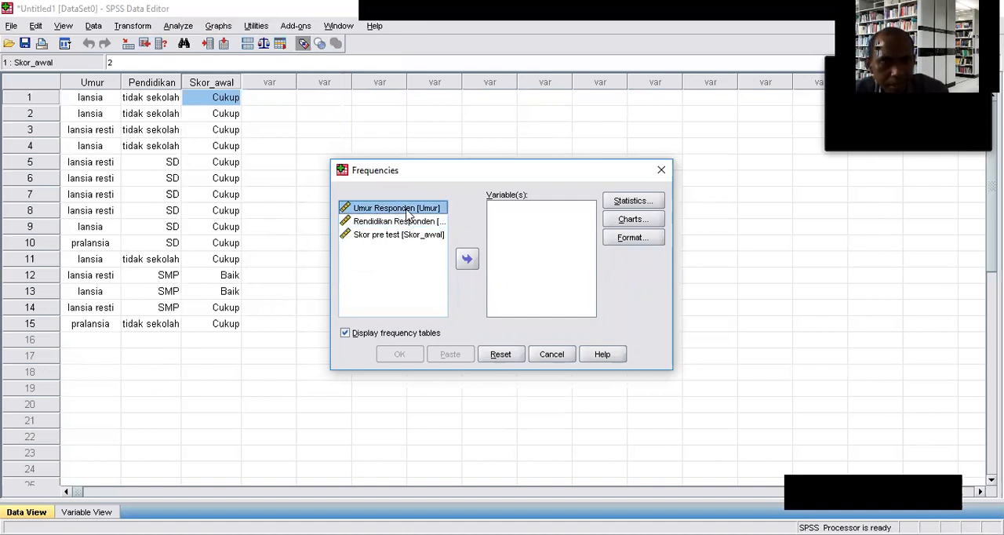
left_click(400, 223, "shift")
left_click(401, 235, "shift")
left_click(467, 259)
Include standard deviation, variance, range, minimum, maximum, mean and median in the Frequencies statistics.
left_click(619, 204)
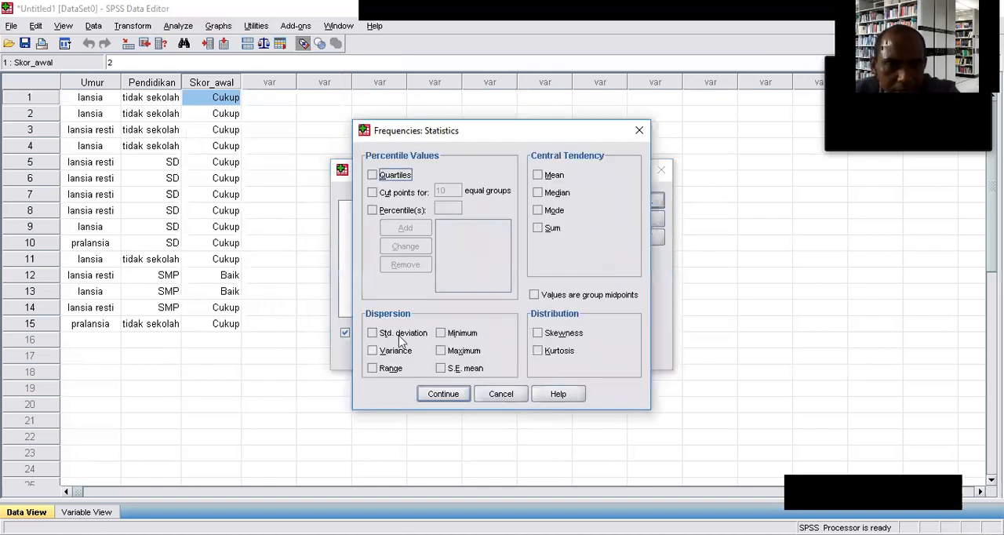
left_click(388, 351)
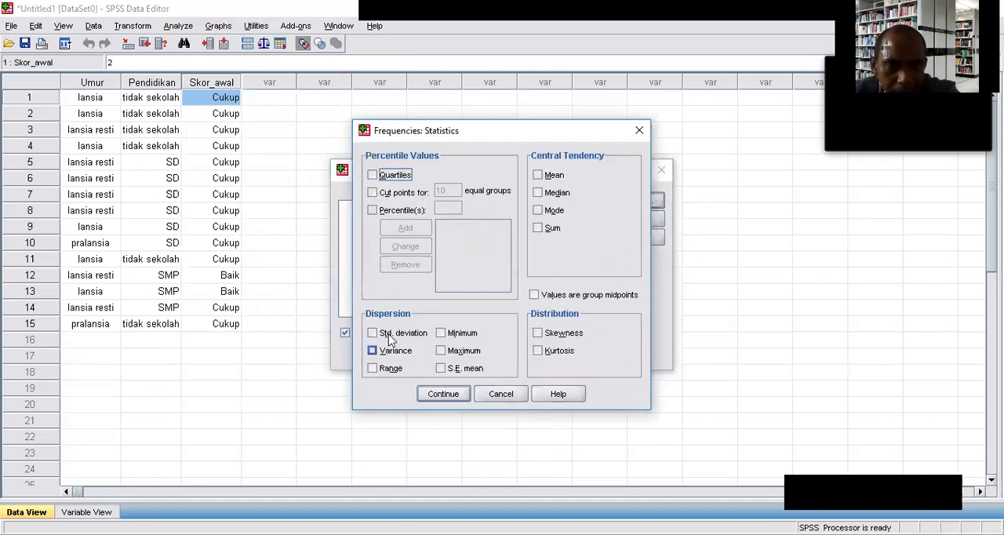
left_click(382, 334)
left_click(445, 334)
left_click(446, 351)
left_click(396, 353)
left_click(392, 370)
left_click(549, 176)
left_click(547, 196)
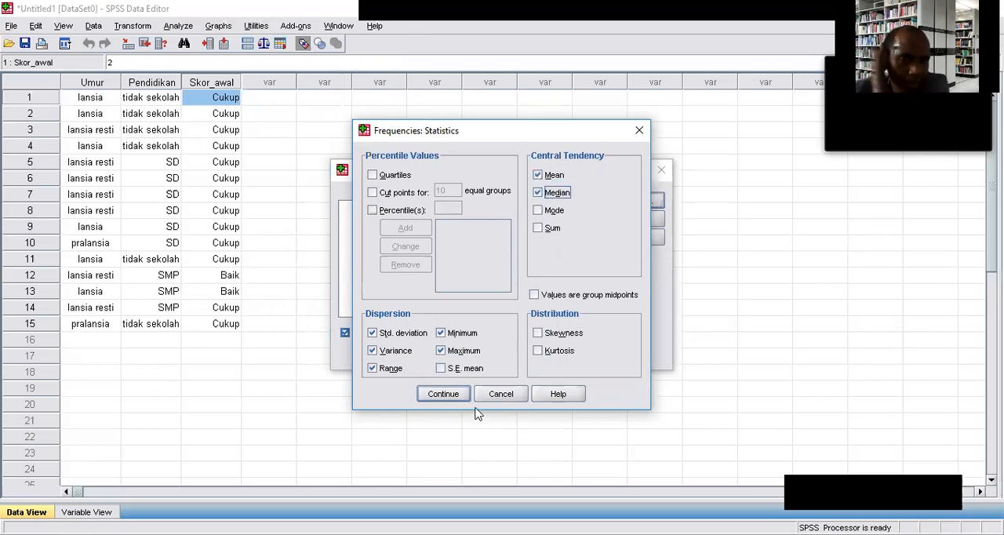
left_click(422, 396)
Set the Frequencies charts to pie charts with frequencies as the chart values.
left_click(633, 219)
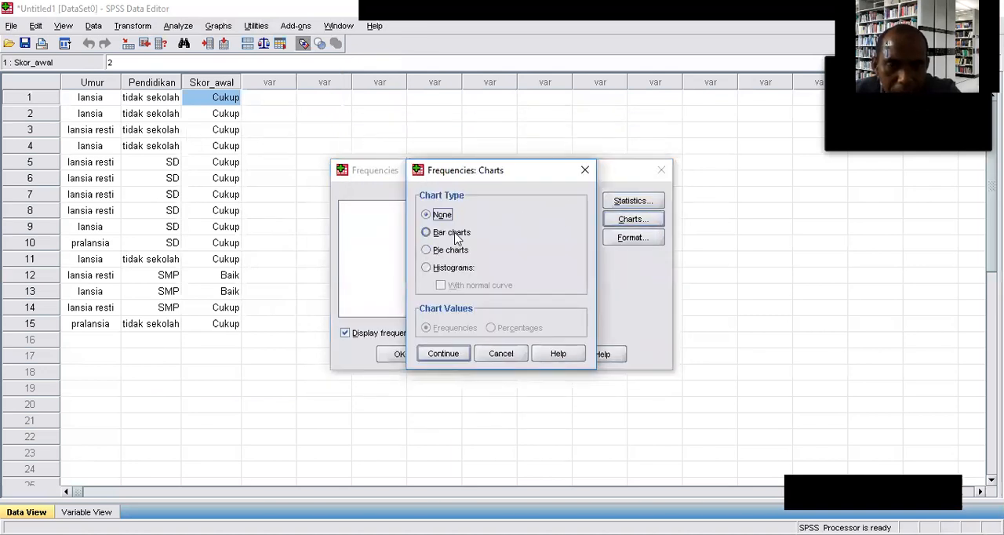
left_click(440, 268)
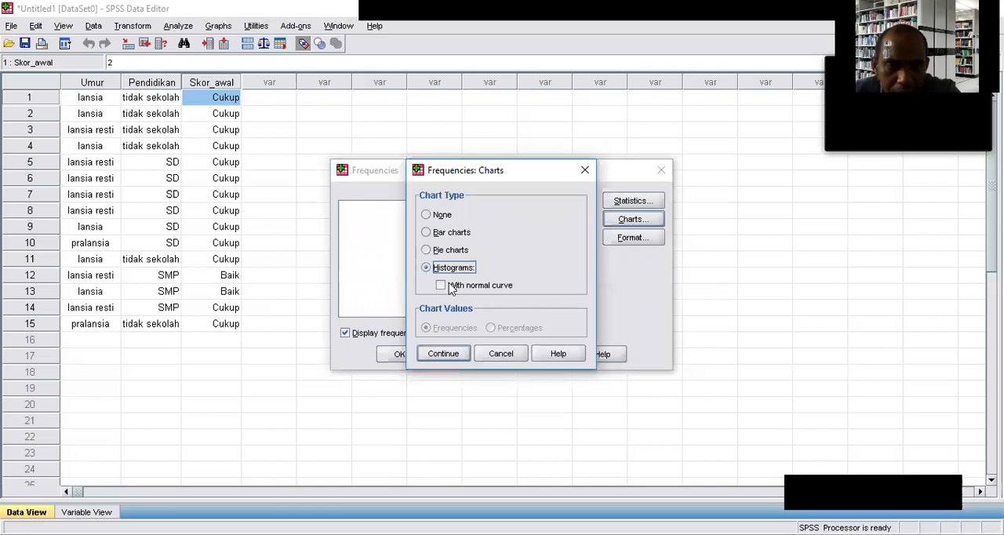
left_click(440, 286)
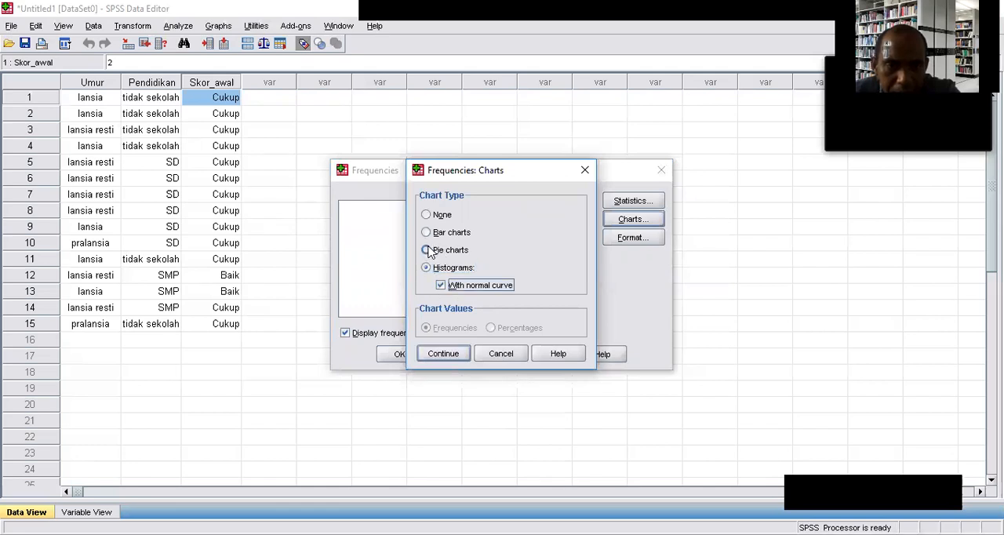
left_click(428, 251)
left_click(443, 353)
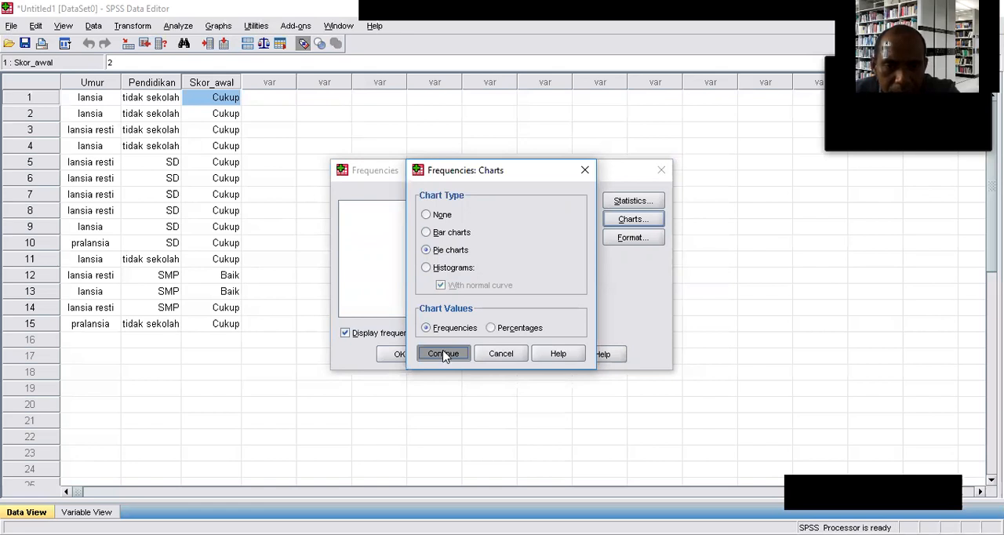
left_click(492, 329)
left_click(437, 329)
left_click(444, 354)
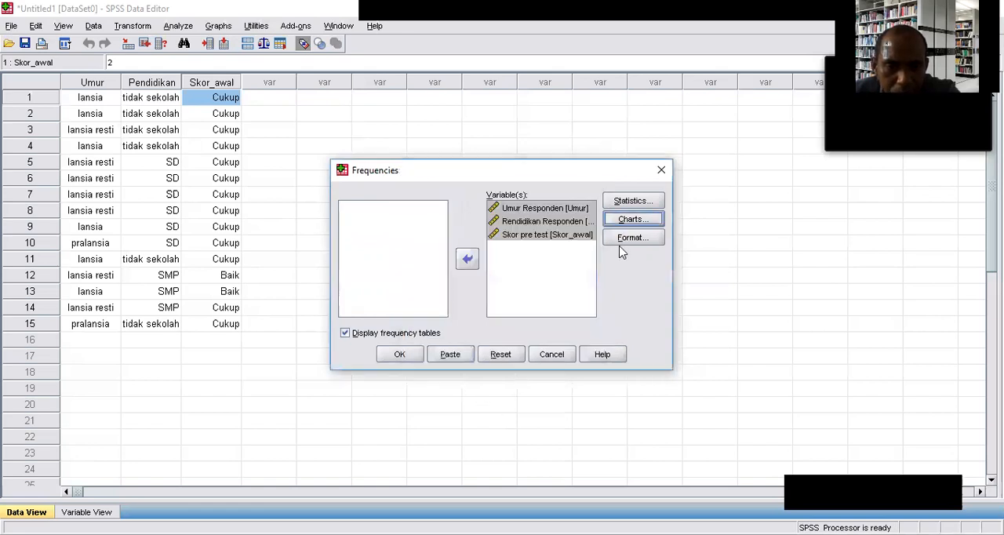
Keep the default output format and run the Frequencies analysis.
left_click(623, 248)
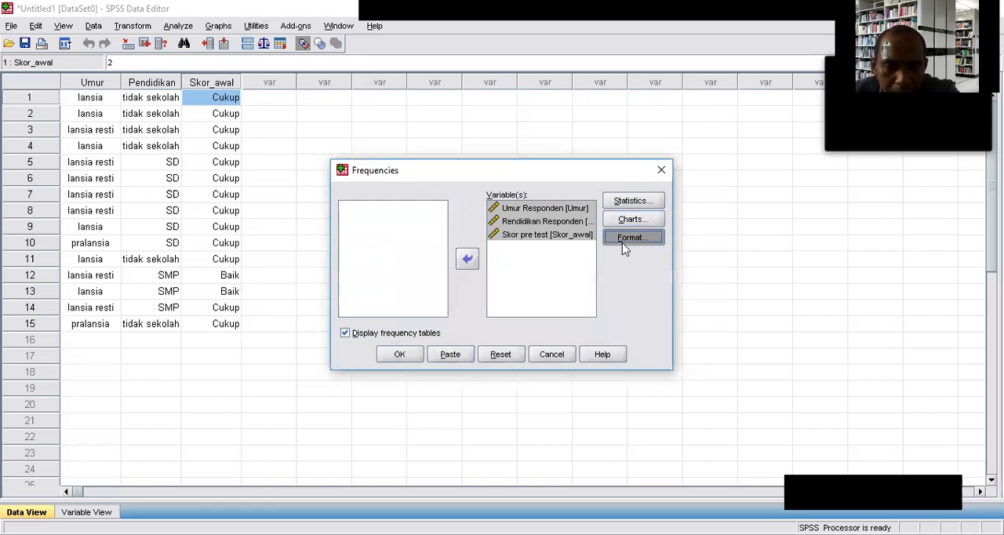
key("Return")
left_click(400, 354)
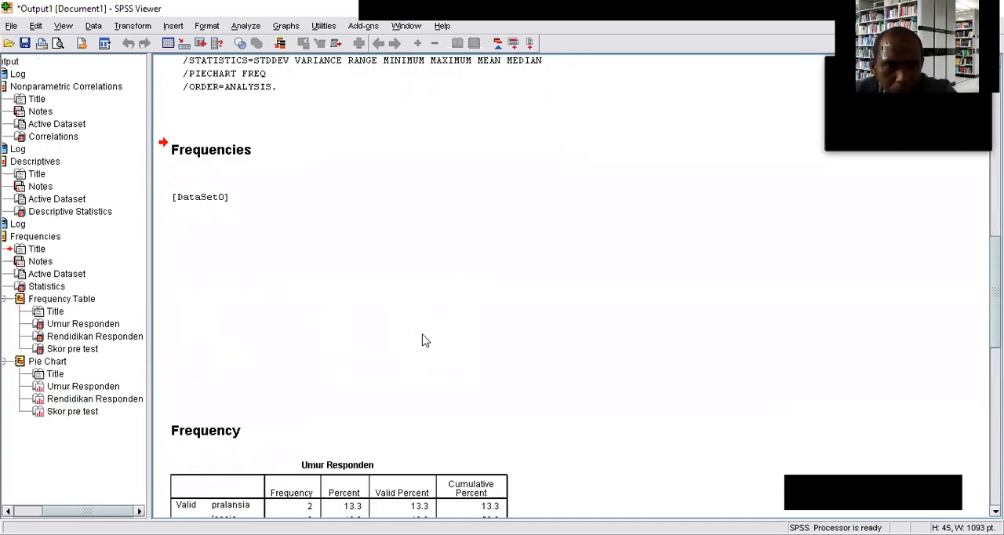
Examine the Statistics table and the frequency tables for Umur Responden, Rendidikan Responden and Skor pre test in the output.
scroll(422, 339, "down", 2)
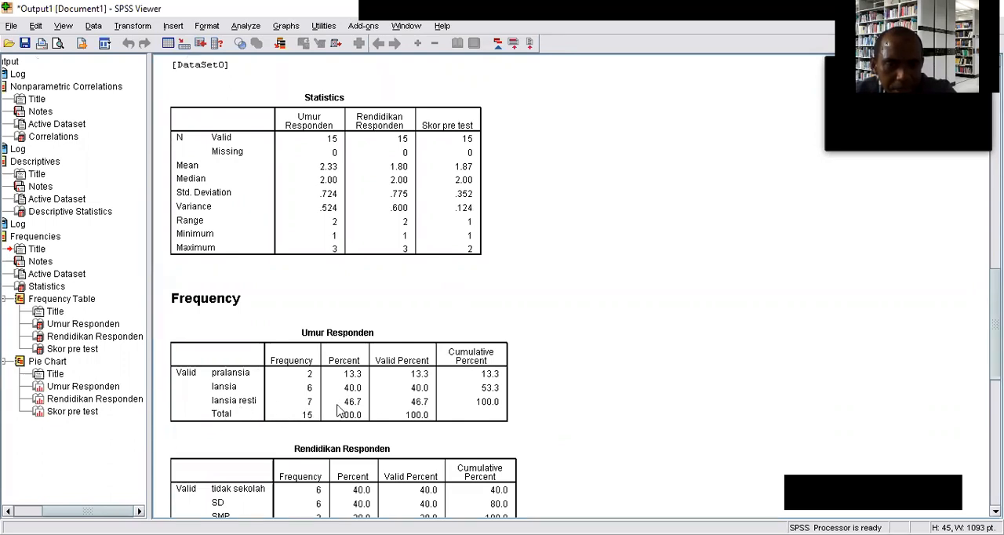
scroll(359, 382, "down", 2)
scroll(358, 373, "down", 2)
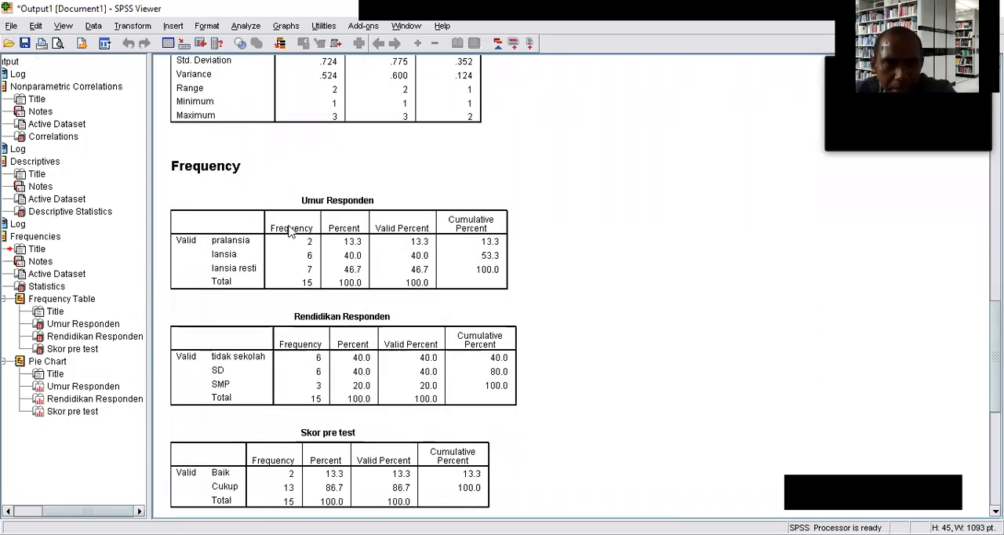
left_click(243, 26)
mouse_move(294, 69)
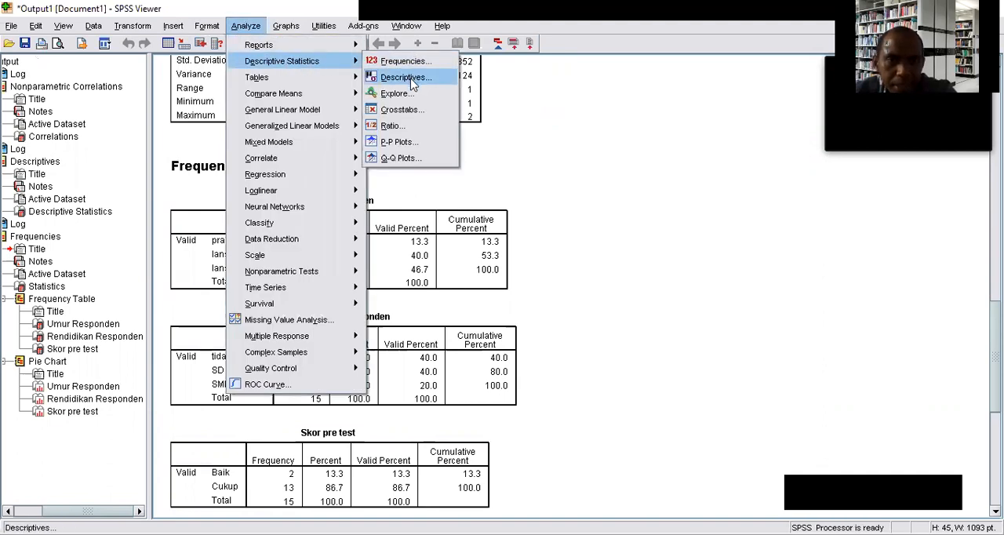
left_click(729, 233)
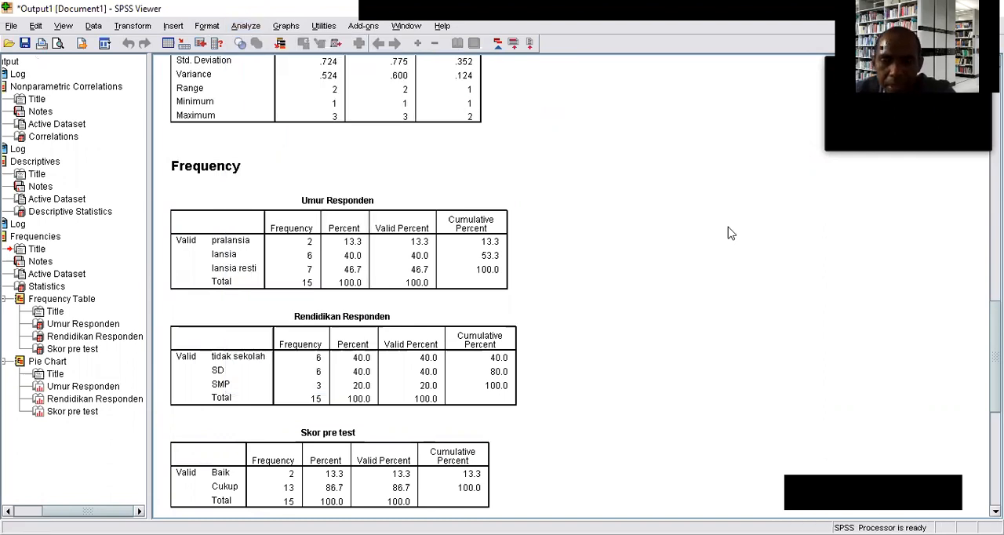
scroll(645, 276, "down", 2)
scroll(619, 295, "down", 2)
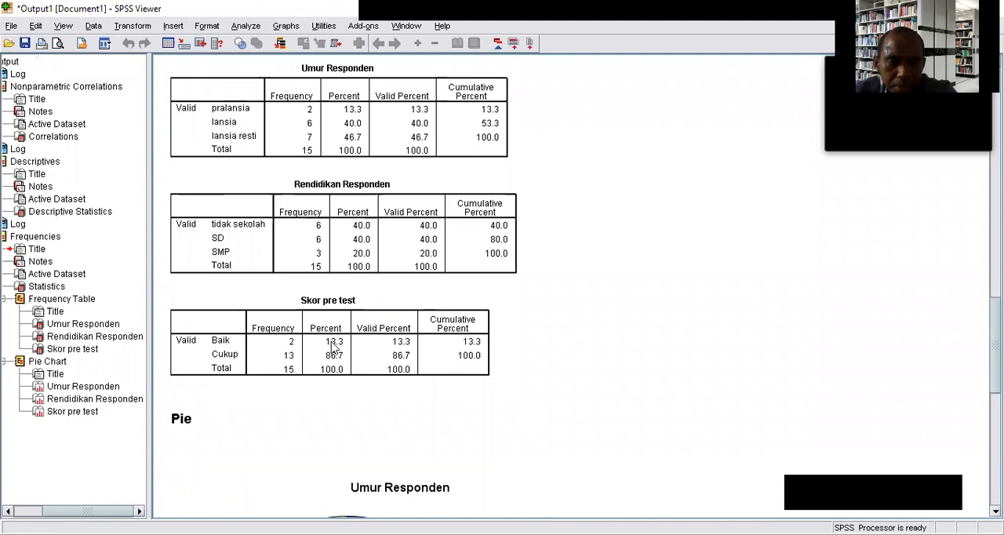
scroll(331, 352, "up", 2)
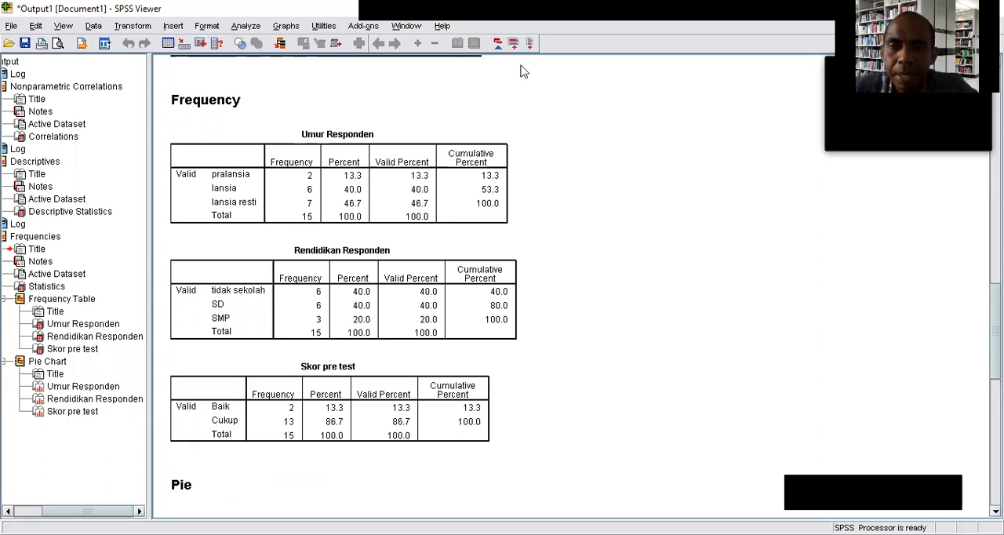
left_click(751, 45)
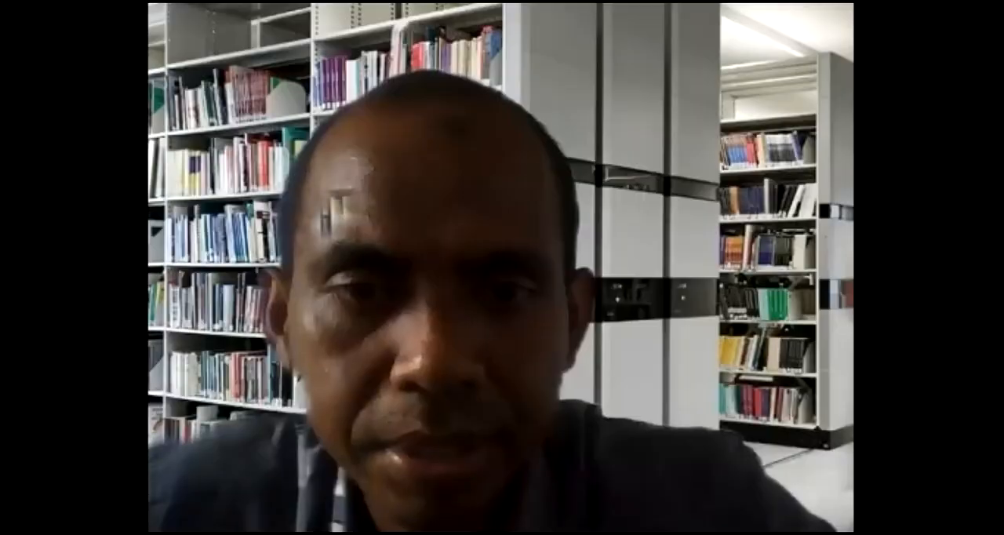
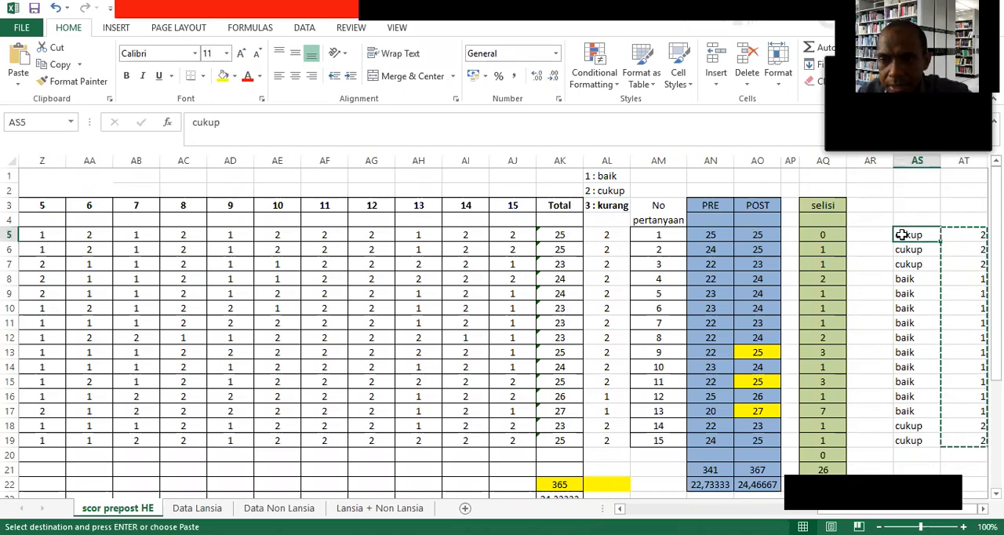
left_click_drag(902, 234, 905, 440)
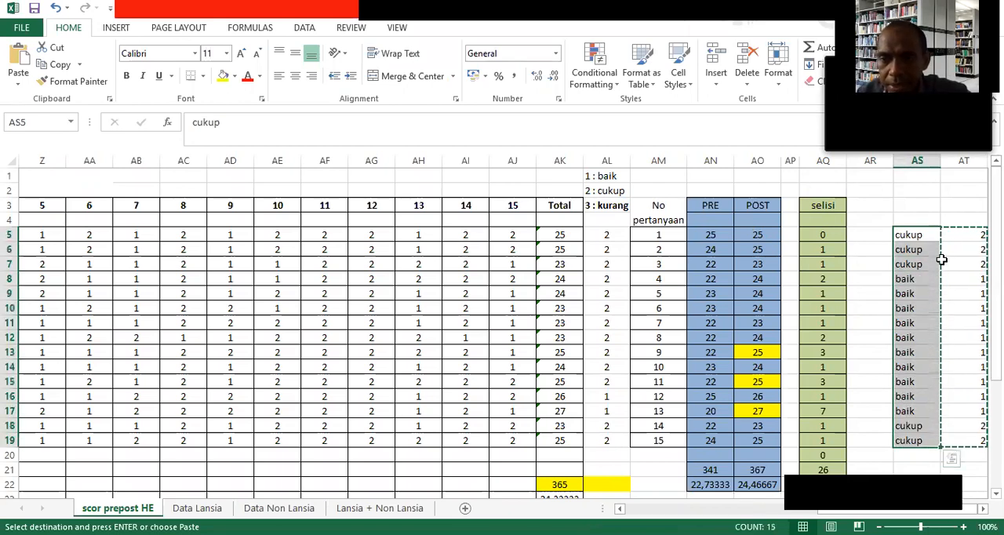
left_click(969, 235)
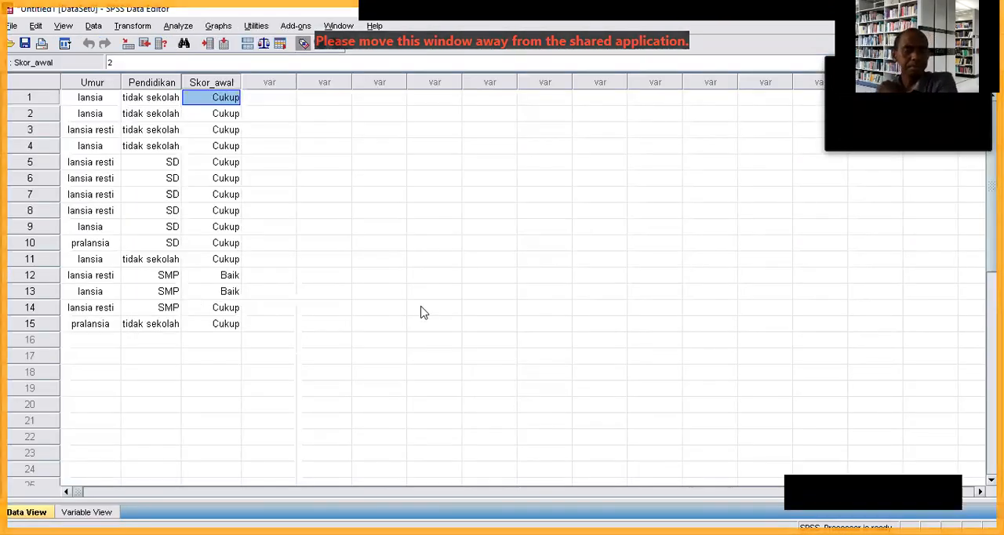
In the SPSS Data Editor, define a fourth variable named Skor_Akhir with the label Skor Psot test.
left_click(396, 308)
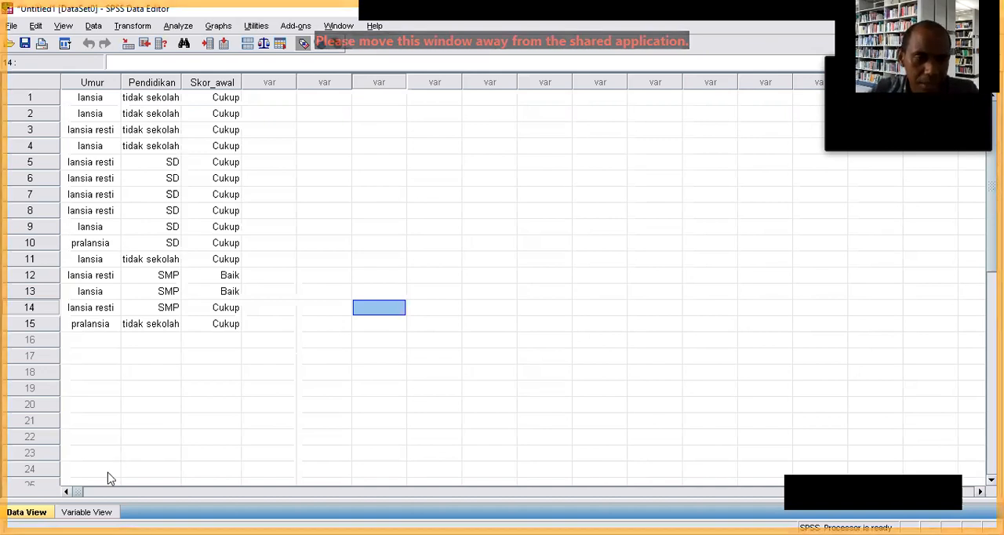
left_click(87, 512)
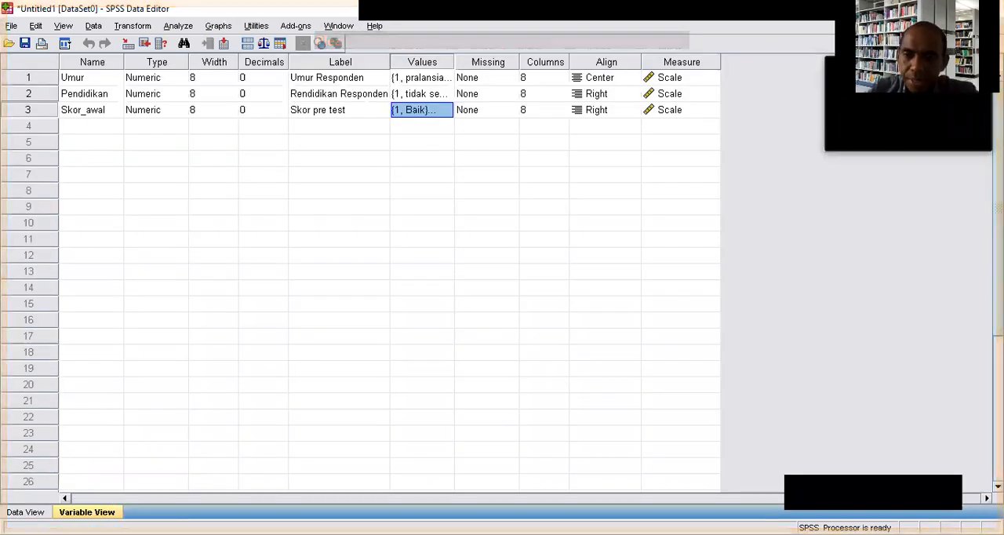
left_click(98, 128)
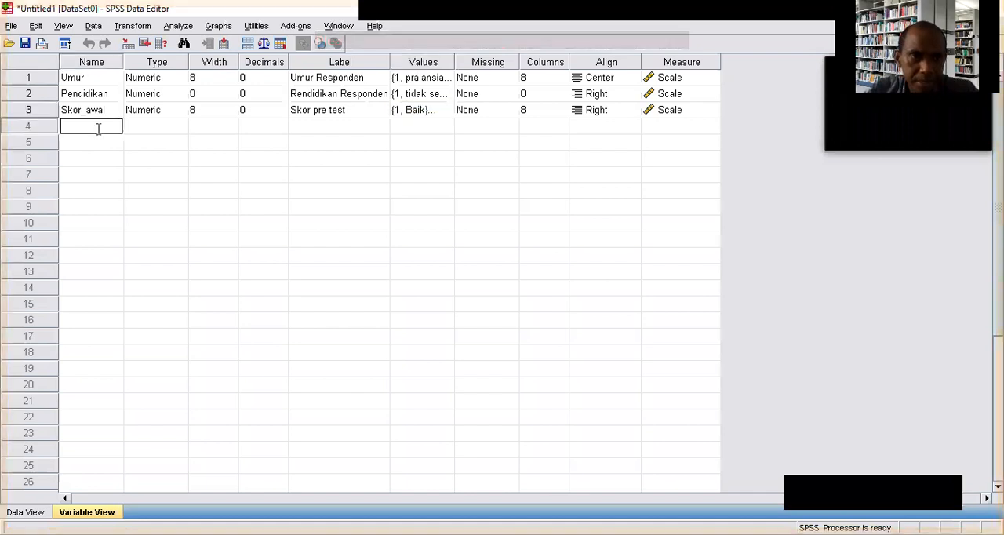
type("Sk")
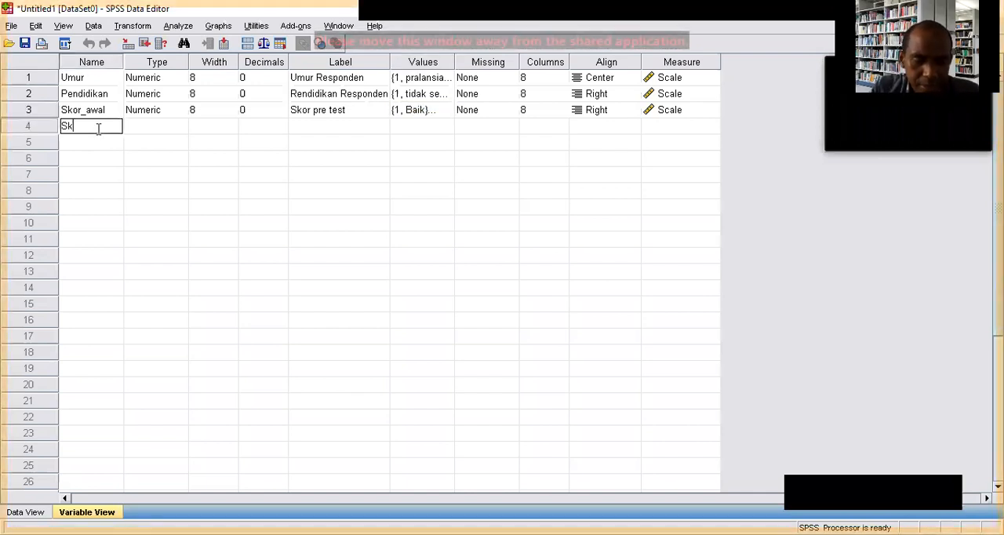
type("or_Akhir")
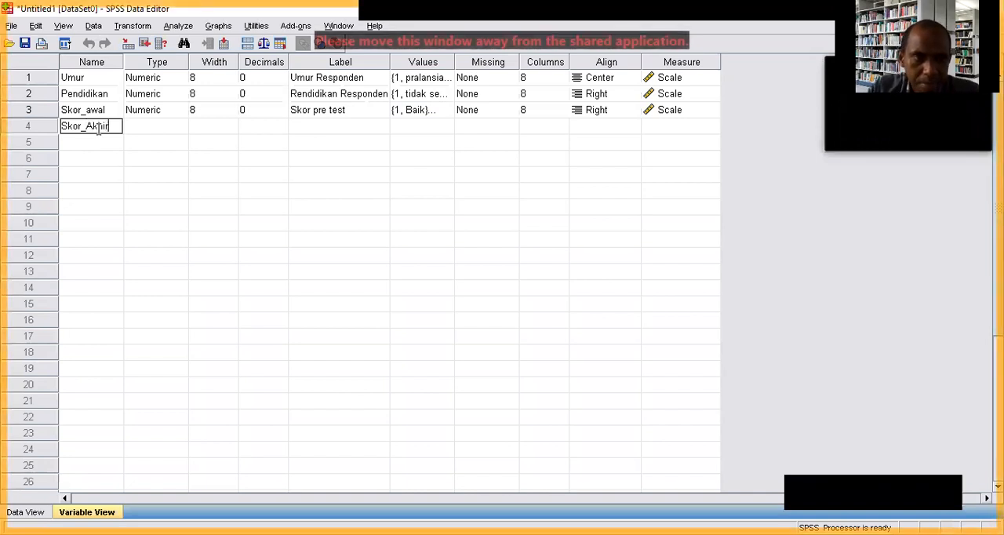
left_click(210, 126)
left_click(328, 125)
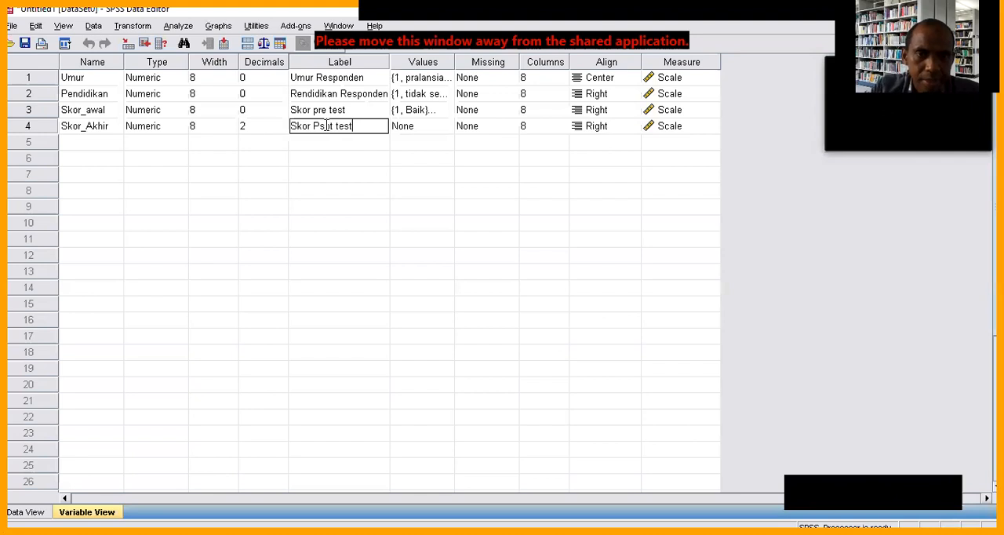
Add the value label 1 = Baik to the Skor_Akhir variable.
left_click(427, 129)
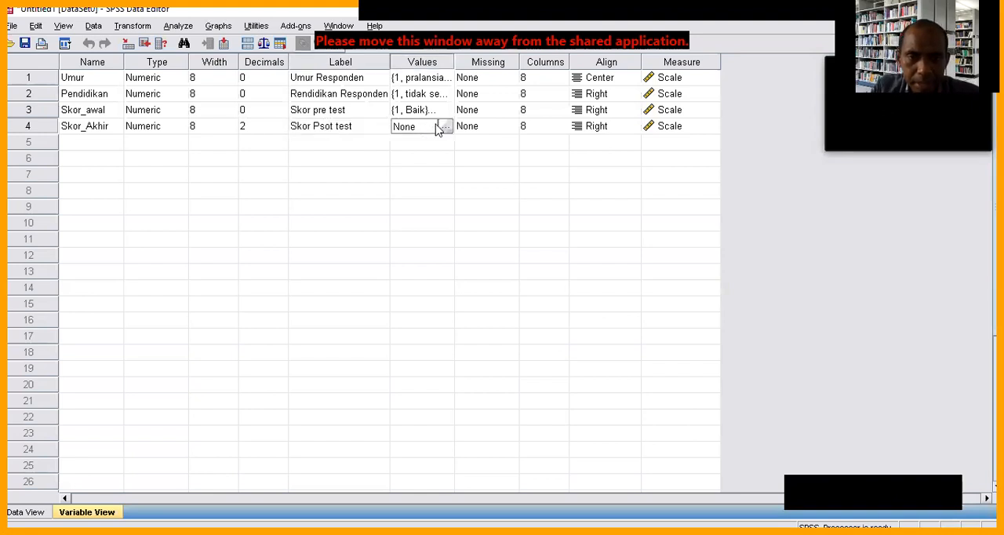
left_click(444, 127)
type("1")
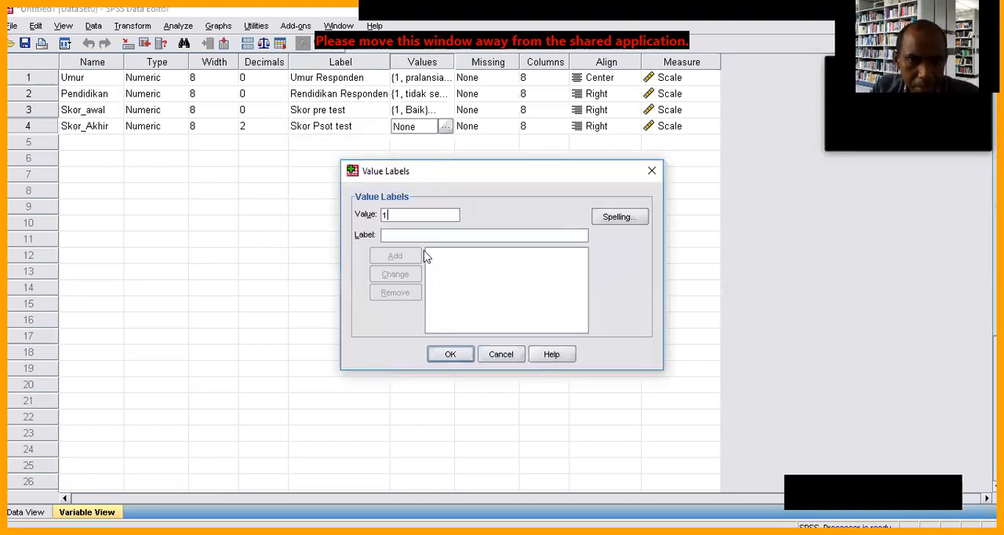
type("Baik")
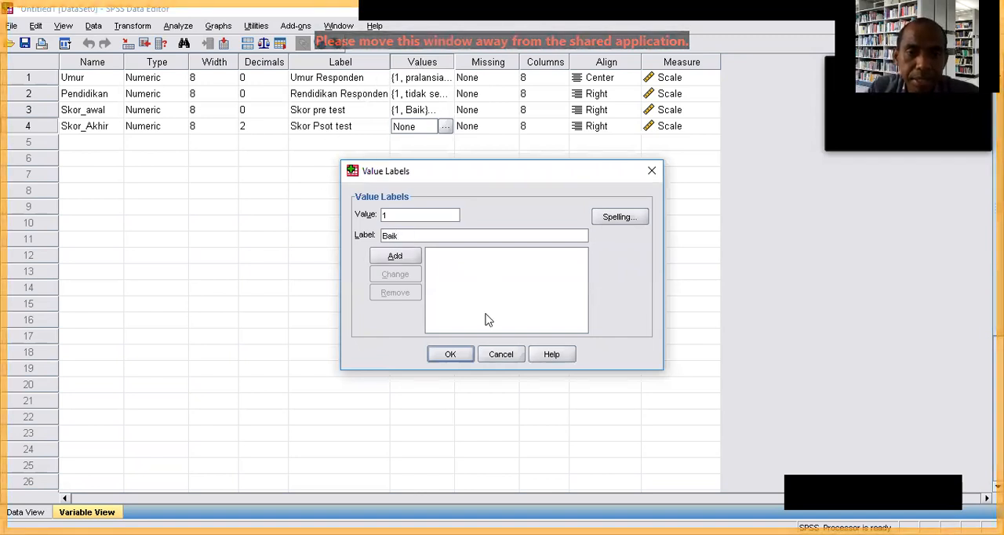
left_click(392, 257)
Add the value label 2 = Cukup to the Skor_Akhir variable.
type("2")
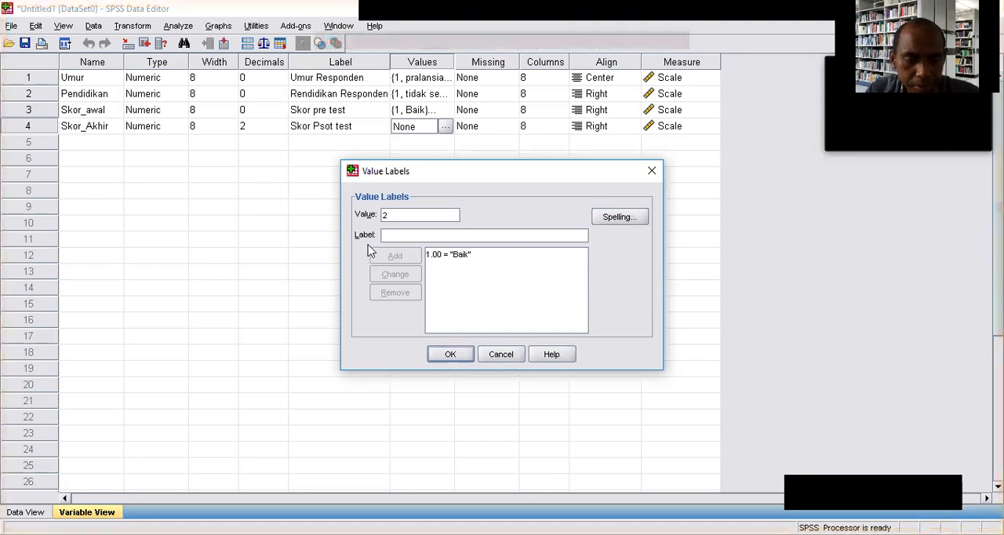
key("Tab")
type("zc")
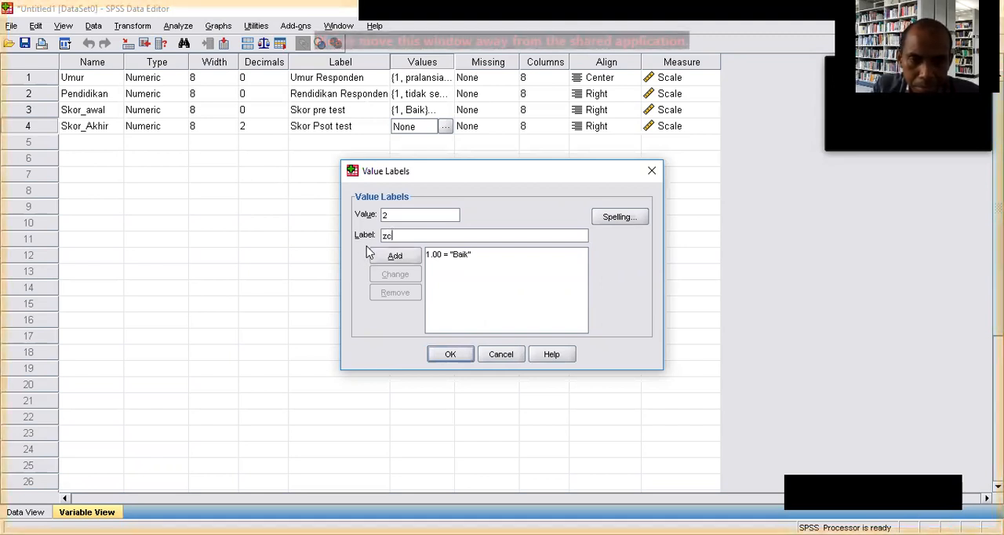
key("BackSpace")
key("BackSpace")
type("Cy")
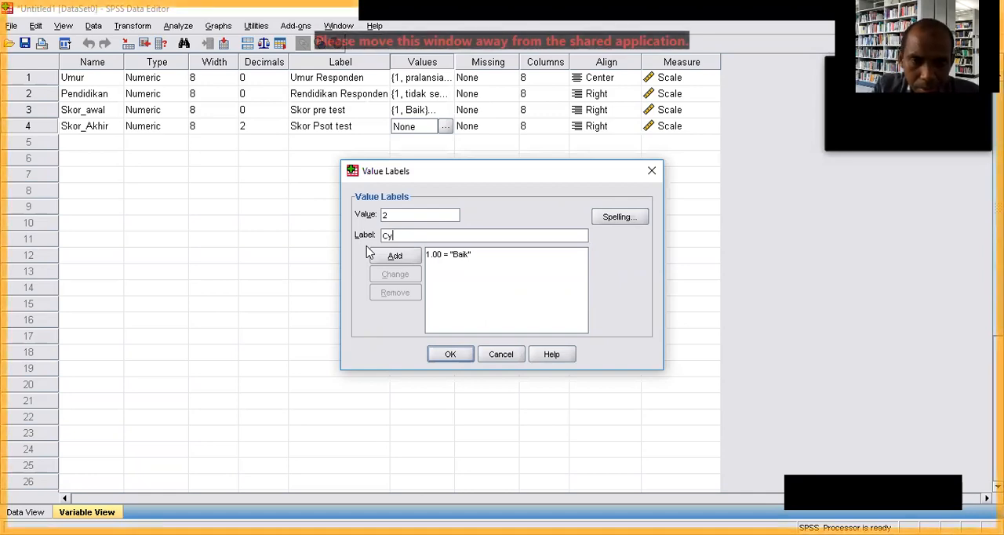
key("BackSpace")
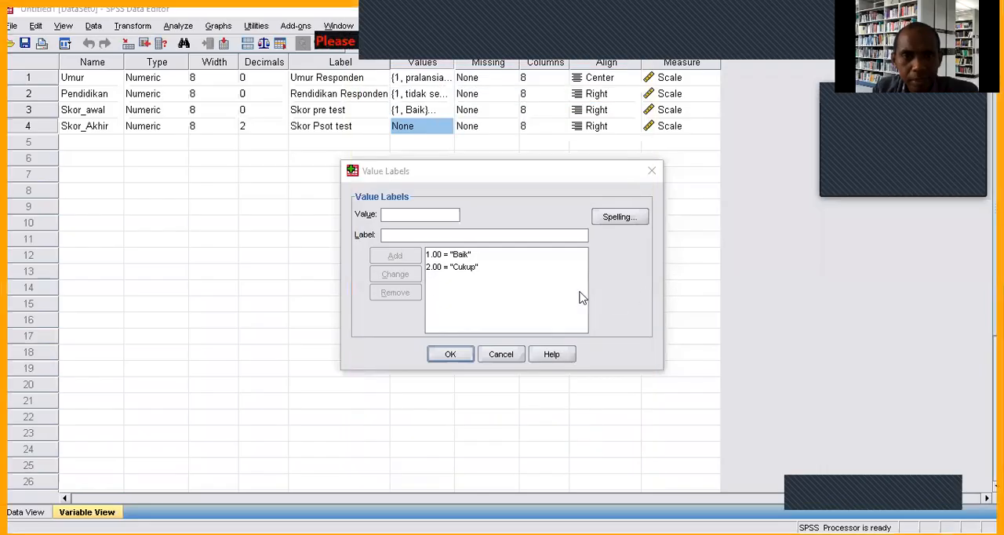
Add the value label 3 = baik to Skor_Akhir and apply the value labels.
left_click(424, 233)
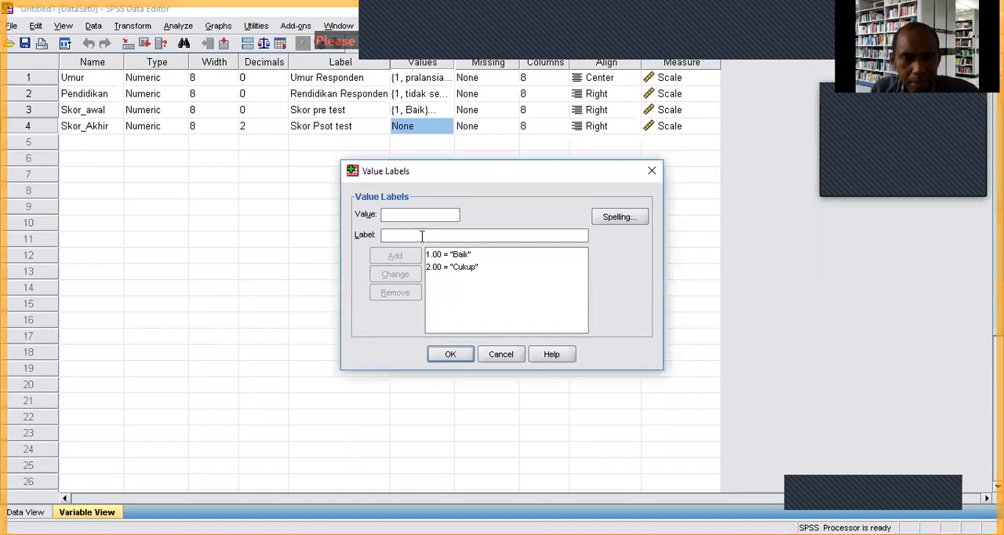
type("3")
key("Tab")
type("baik")
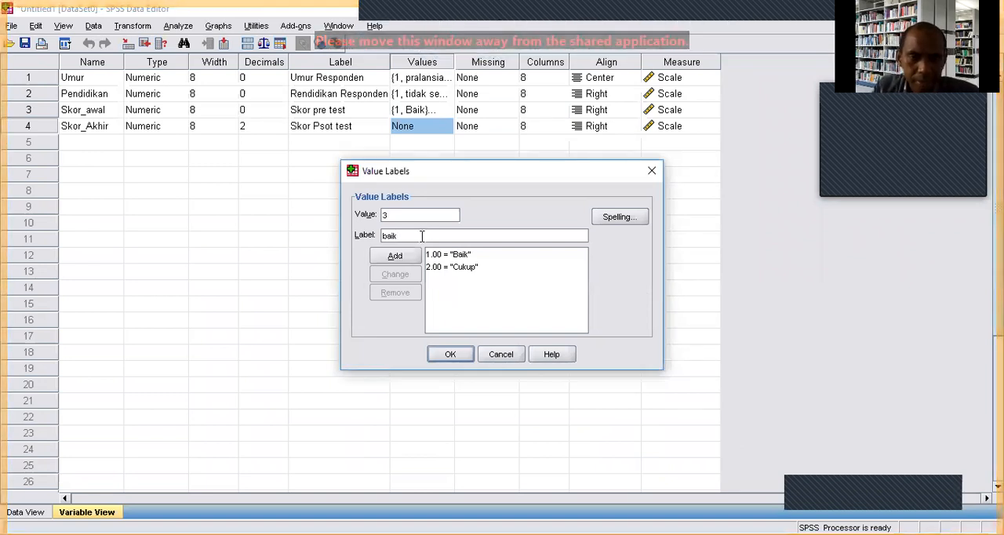
left_click(395, 257)
left_click(450, 354)
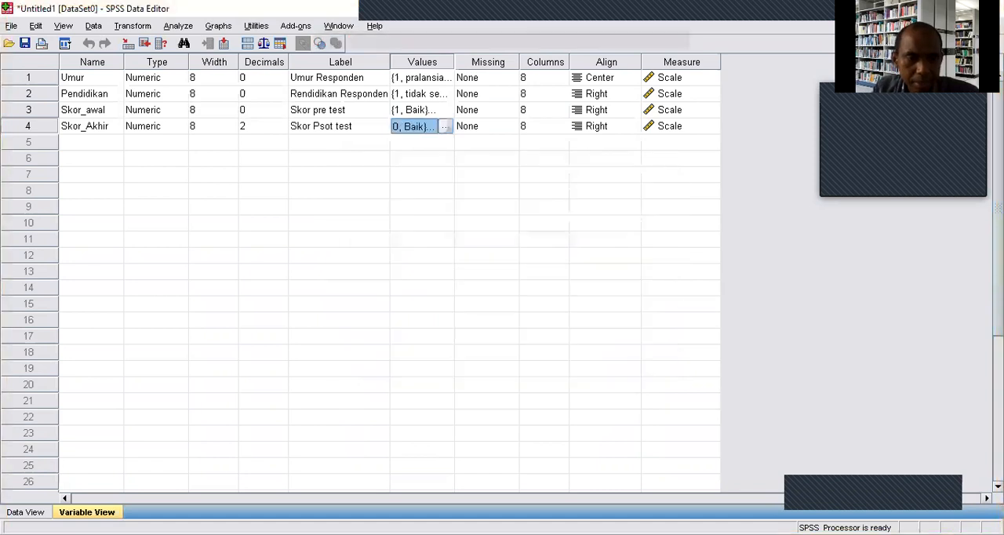
Try to paste the copied post-test codes into the Skor_Akhir data column from the first case.
key("ctrl+t")
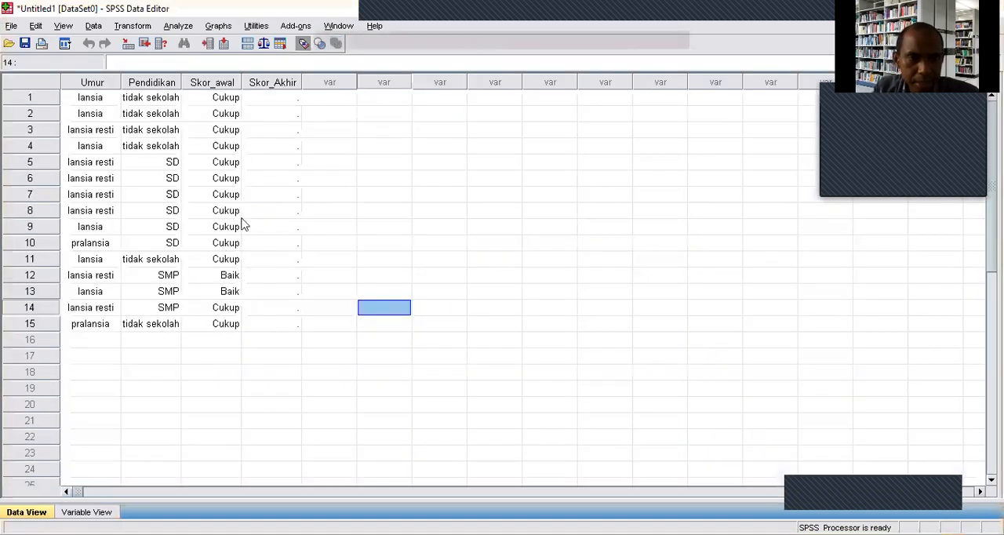
left_click(285, 100)
right_click(285, 99)
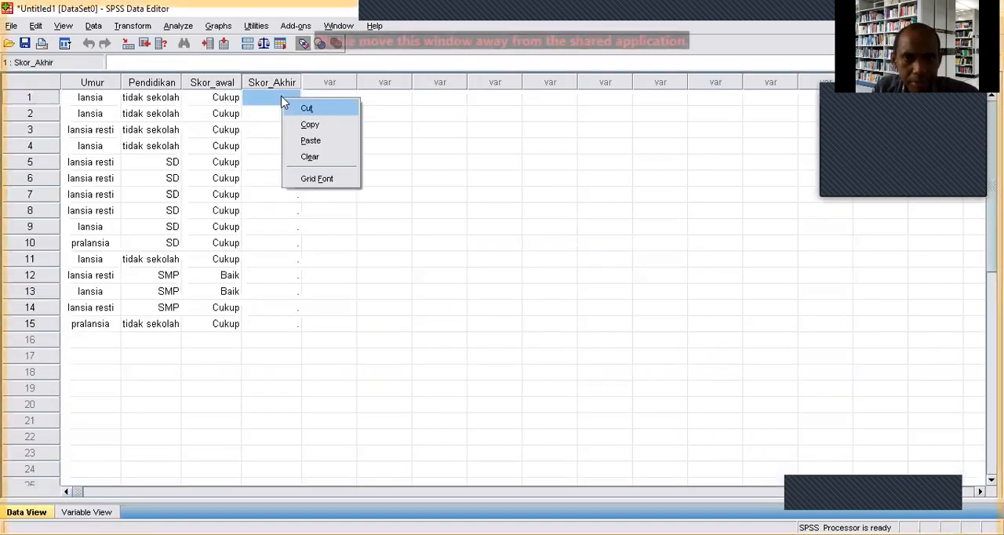
left_click(303, 144)
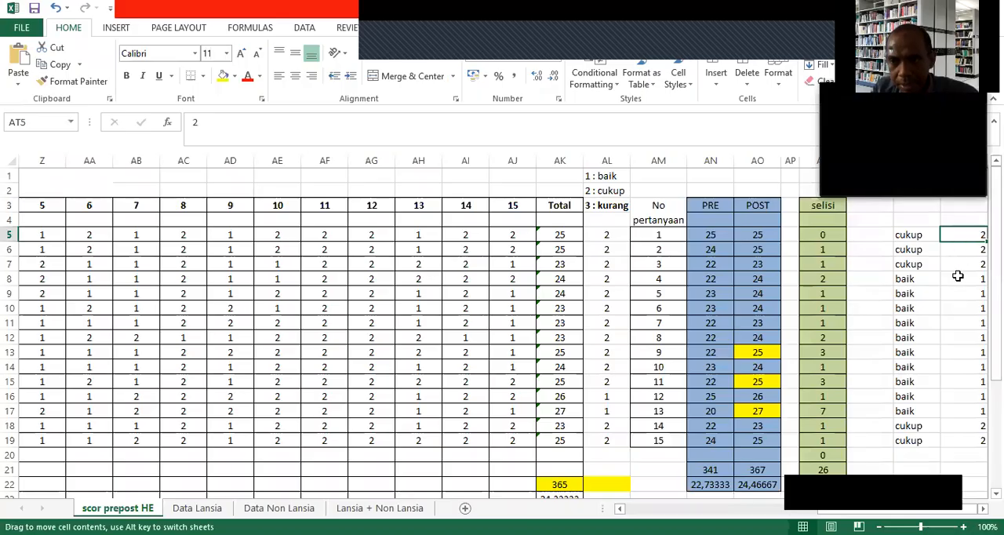
Copy the post-test codes in AT5:AT19 of the Excel sheet and paste them into the SPSS Skor_Akhir column from case 1.
left_click_drag(956, 235, 956, 444)
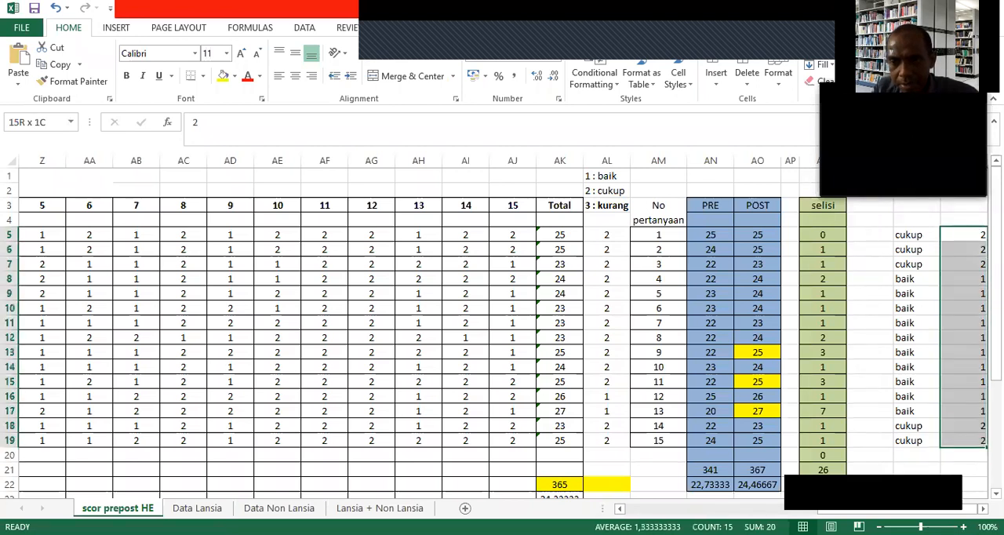
right_click(969, 307)
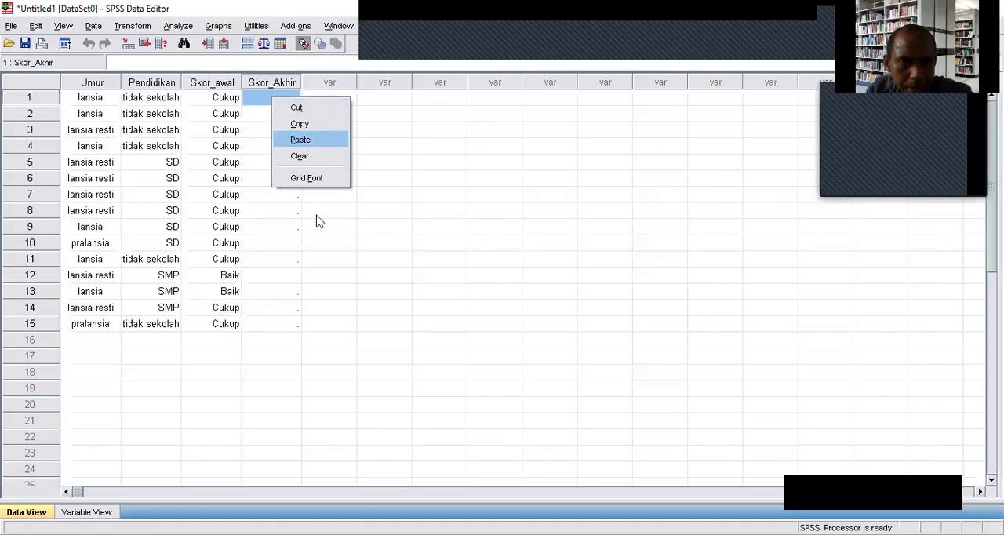
key("Return")
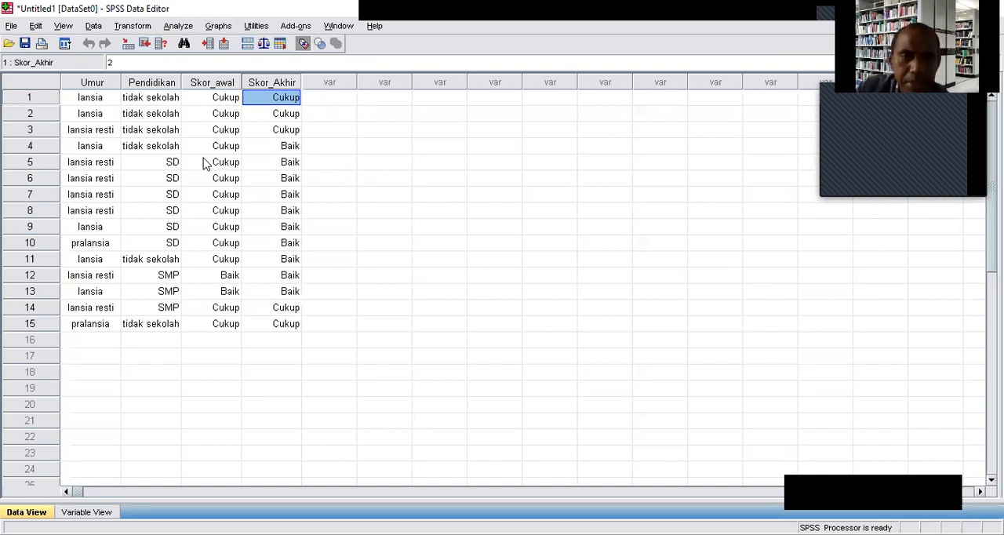
Start a nonparametric 2 Related Samples test and include McNemar and Marginal Homogeneity along with Wilcoxon.
left_click(179, 26)
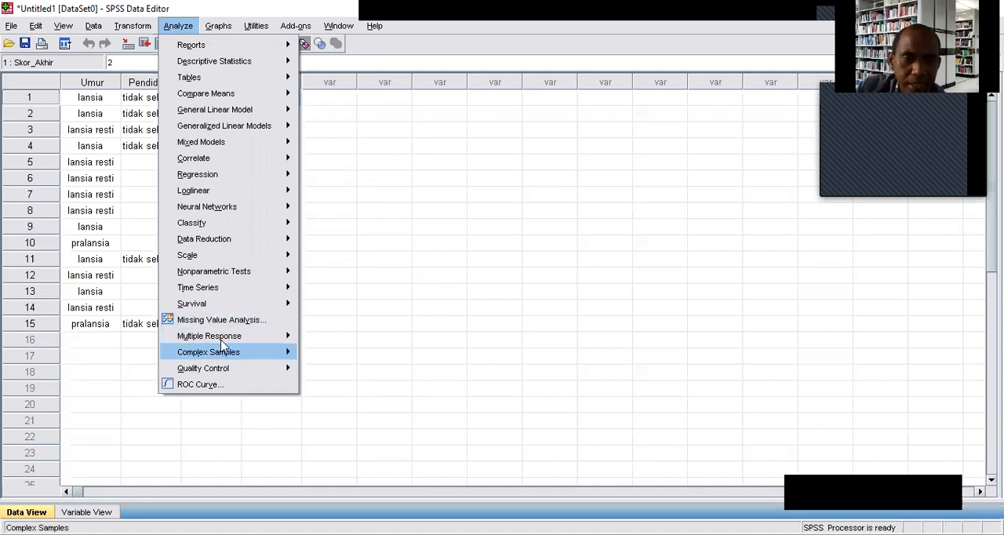
mouse_move(239, 278)
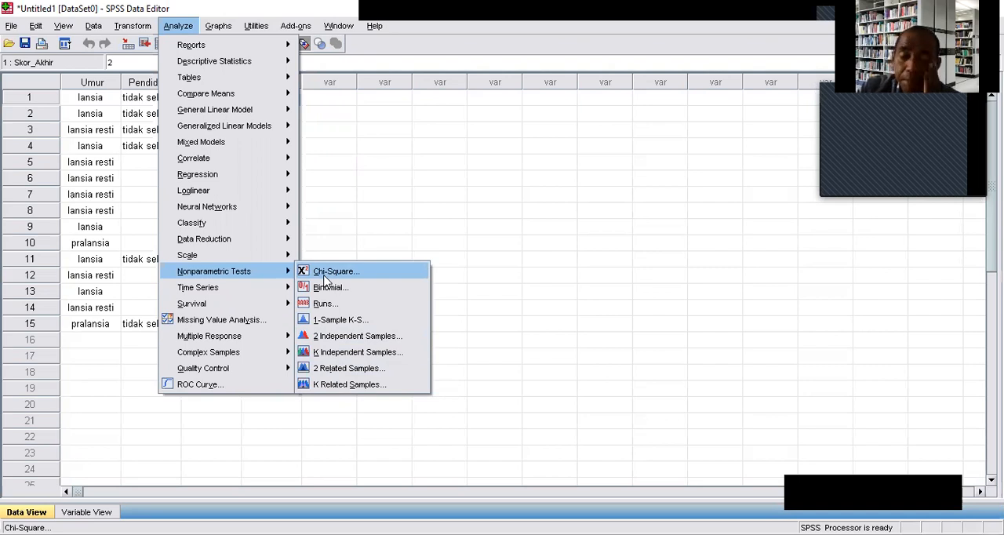
left_click(357, 368)
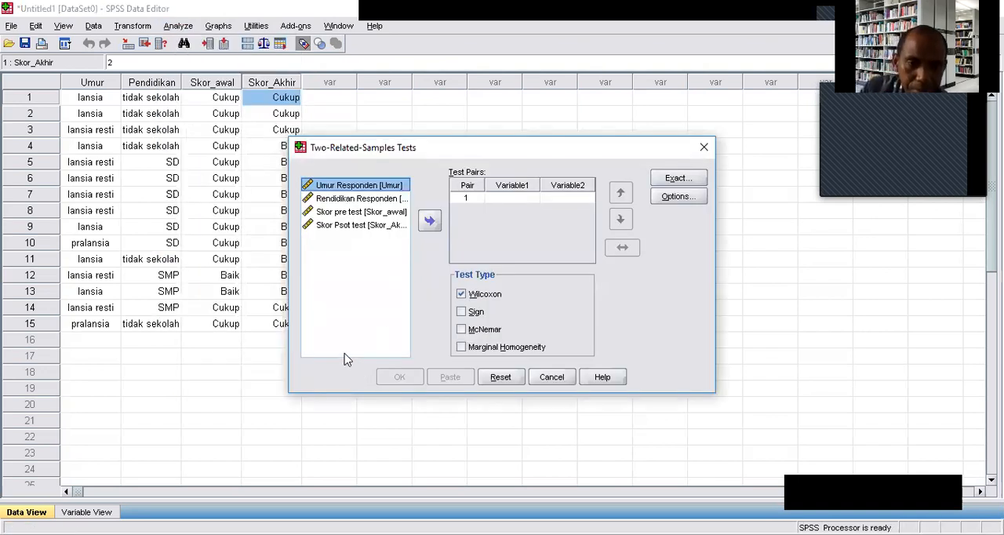
left_click(462, 348)
left_click(462, 329)
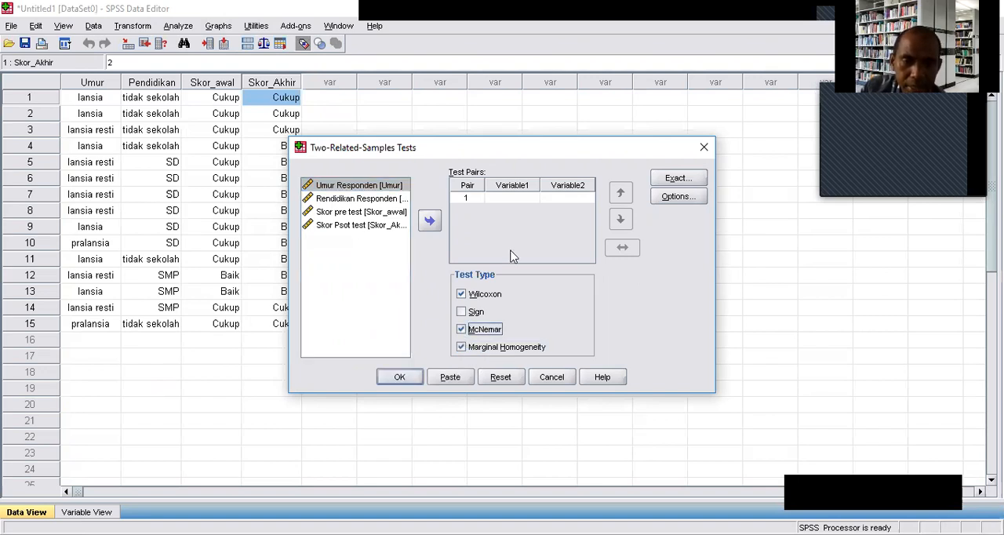
Pair Skor pre test (Skor_awal) with Skor Psot test (Skor_Akhir) as the first test pair and run the selected related-samples tests.
left_click(354, 212)
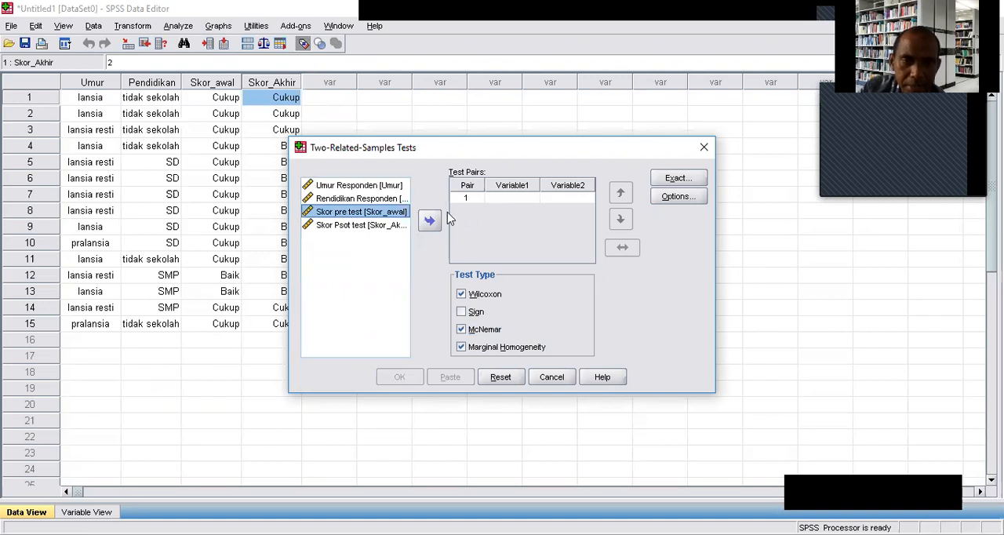
left_click(430, 221)
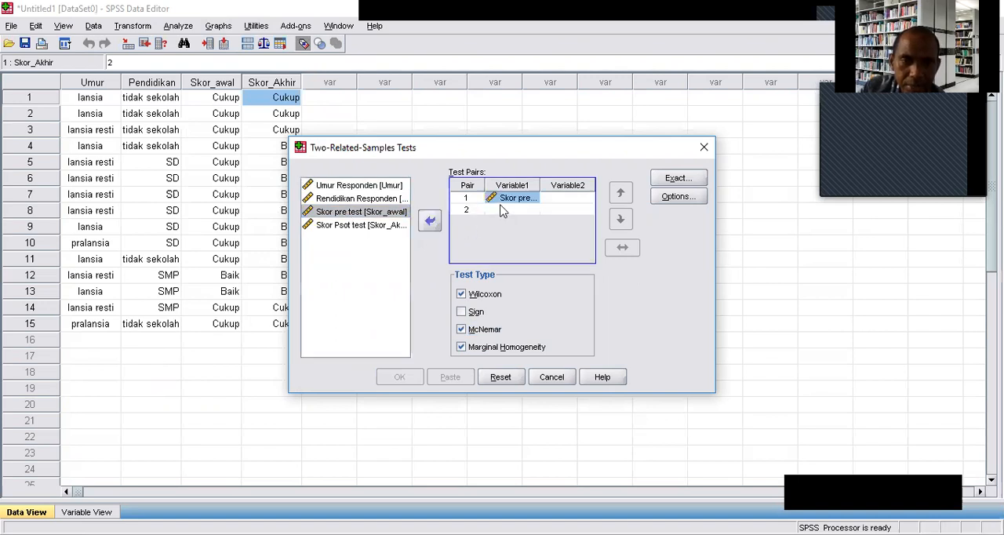
left_click(365, 226)
left_click(561, 202)
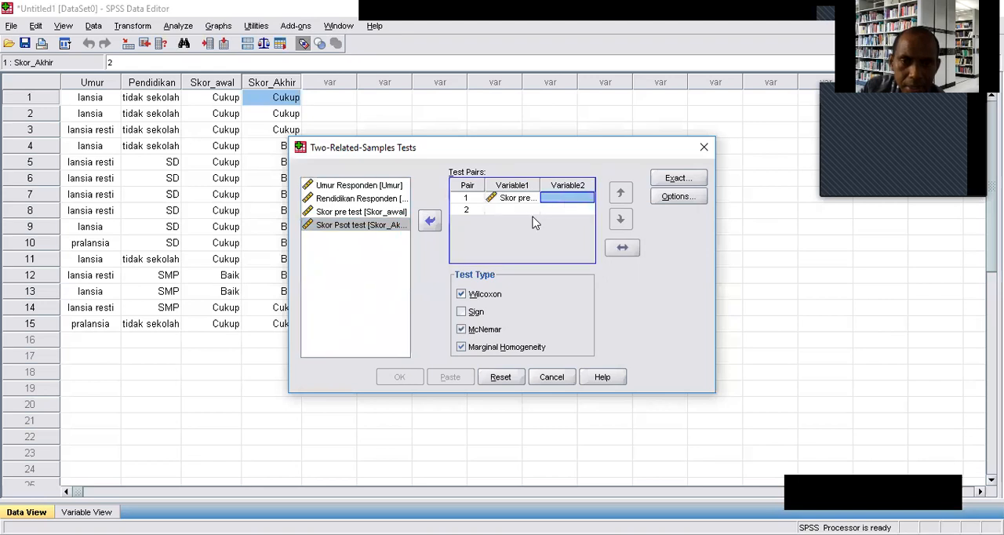
left_click(426, 225)
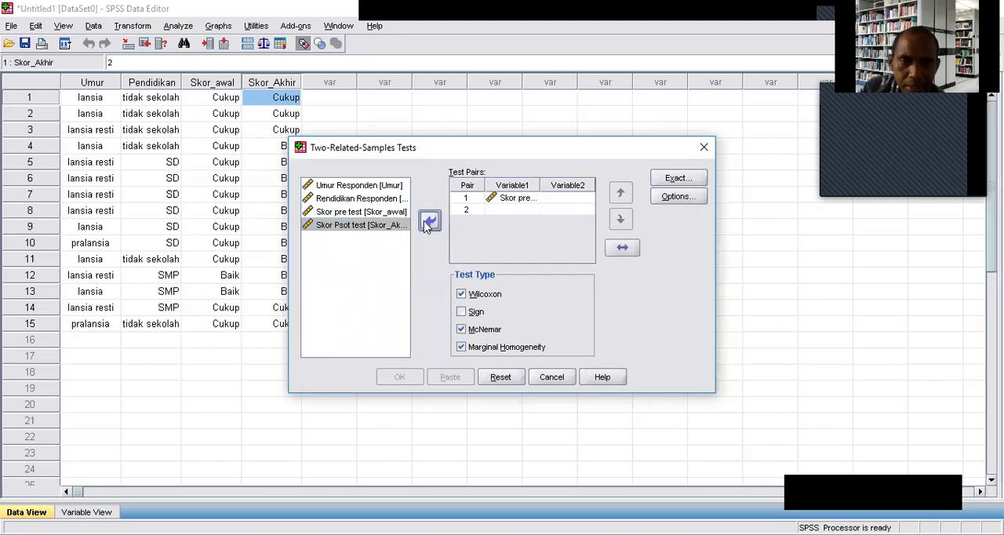
left_click(569, 199)
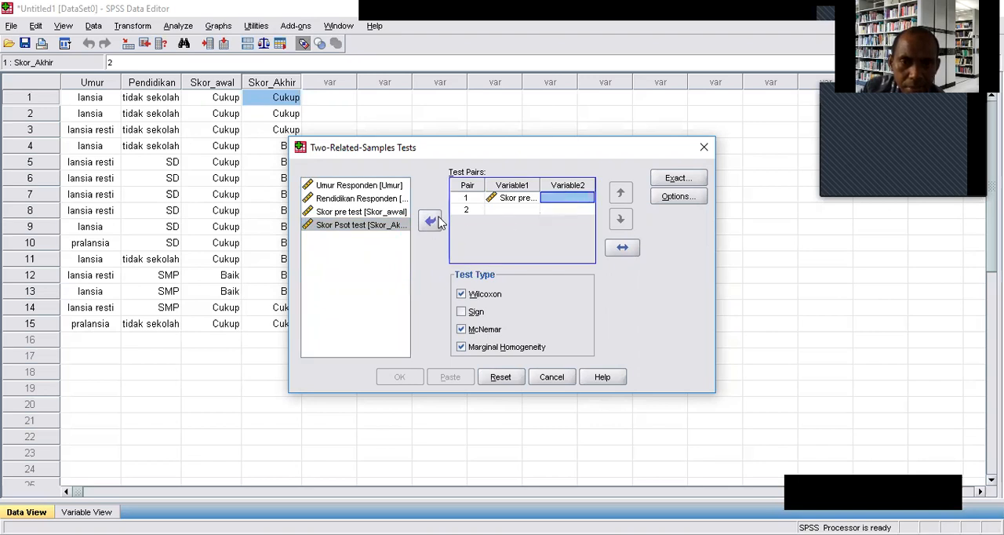
left_click(501, 210)
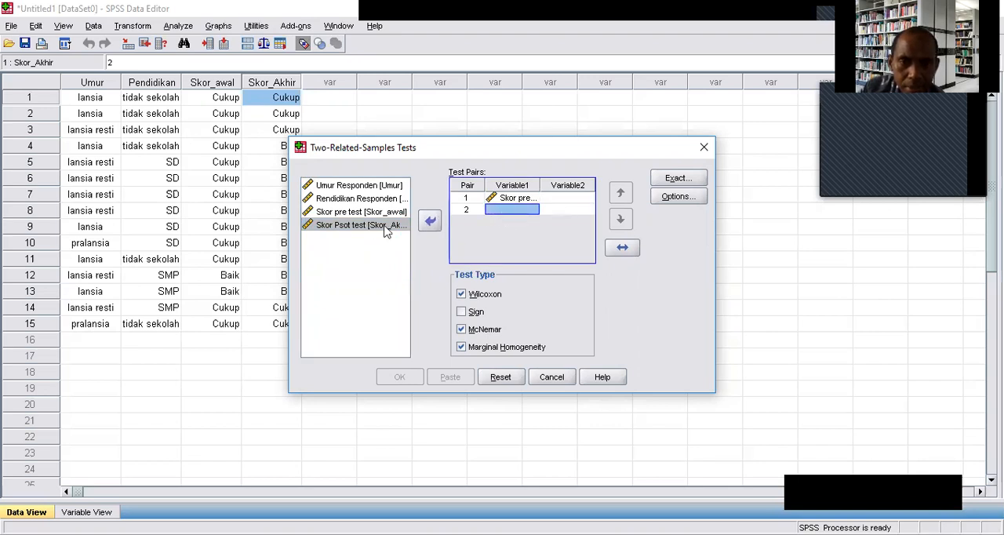
left_click(576, 198)
left_click(432, 221)
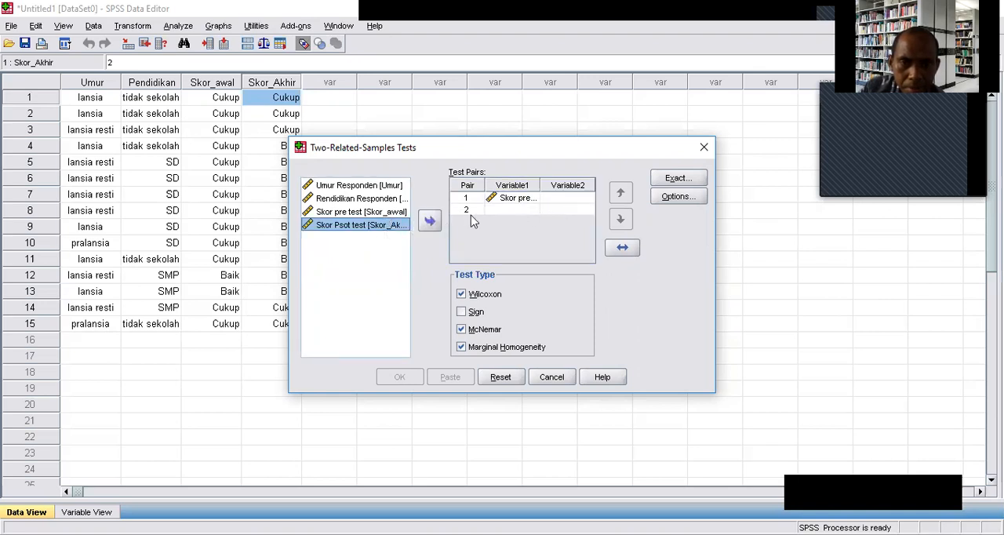
left_click(429, 222)
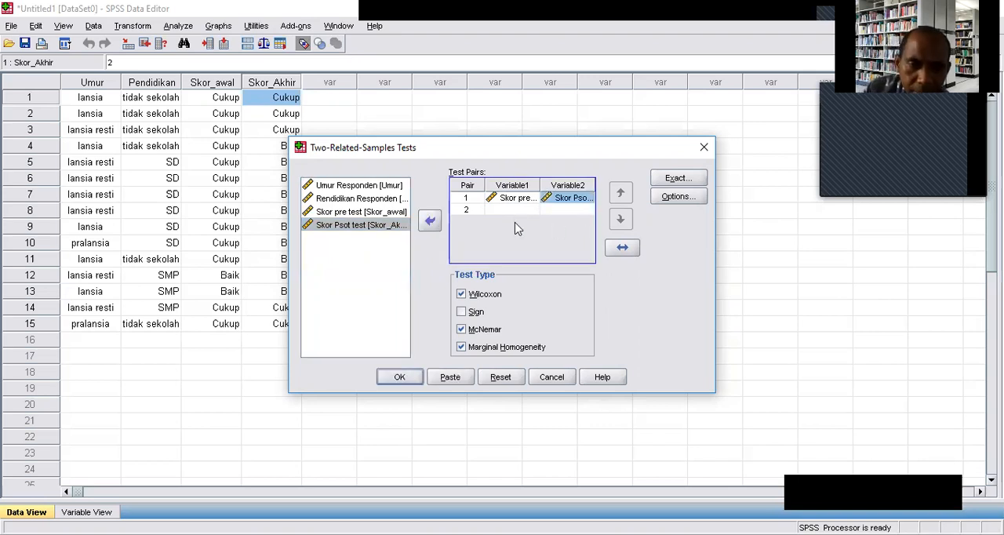
left_click(396, 378)
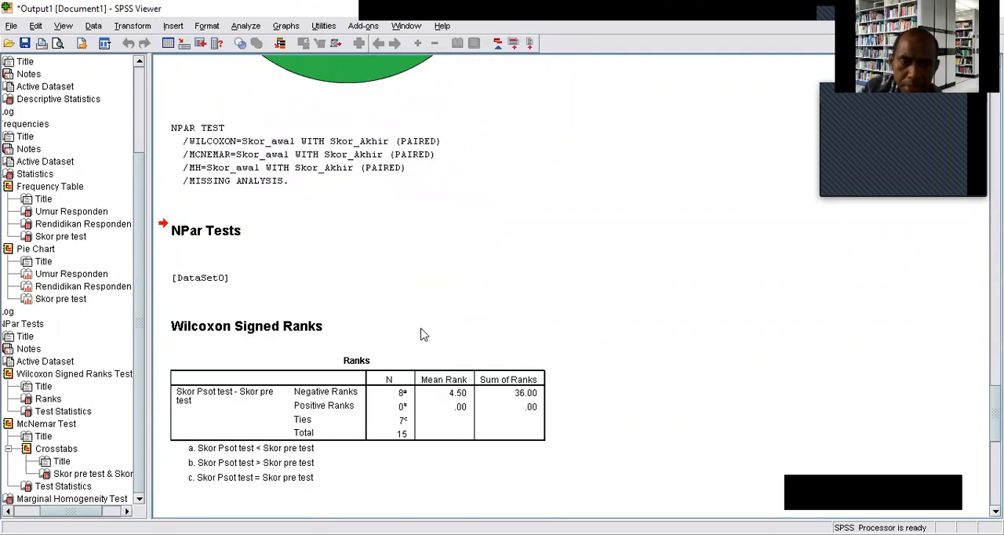
Examine the Wilcoxon, McNemar and Marginal Homogeneity output, comparing the significance values and the pre-test and post-test crosstab.
scroll(424, 336, "down", 2)
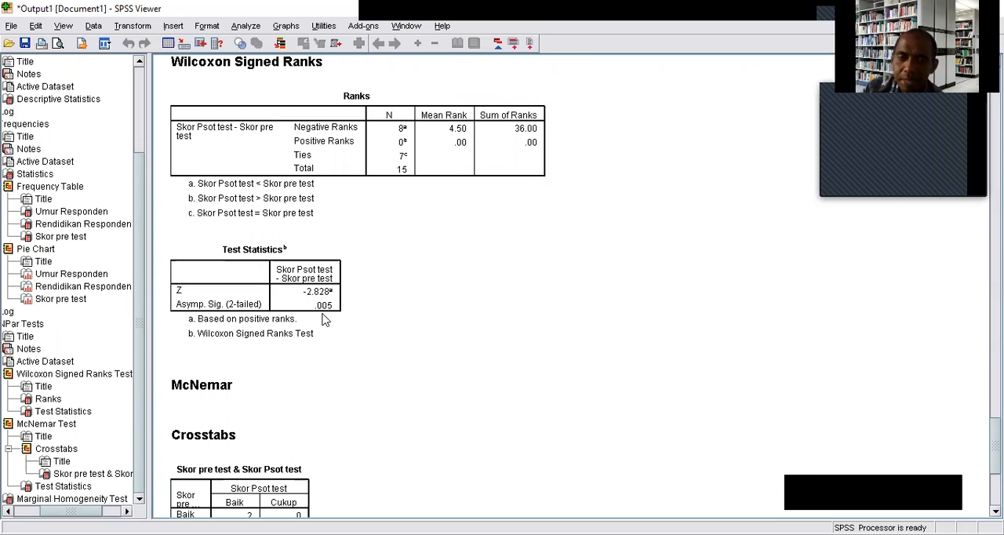
scroll(325, 320, "down", 3)
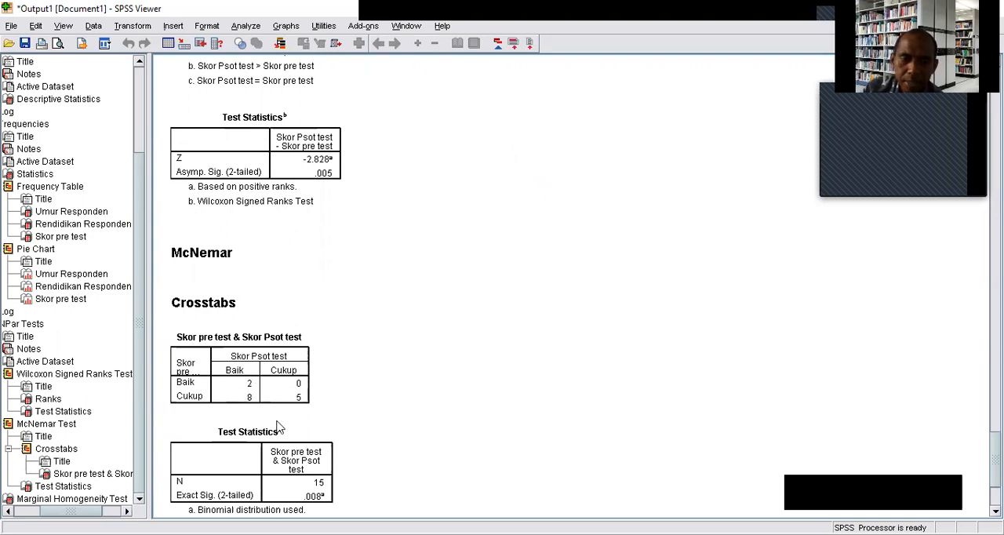
scroll(259, 449, "down", 3)
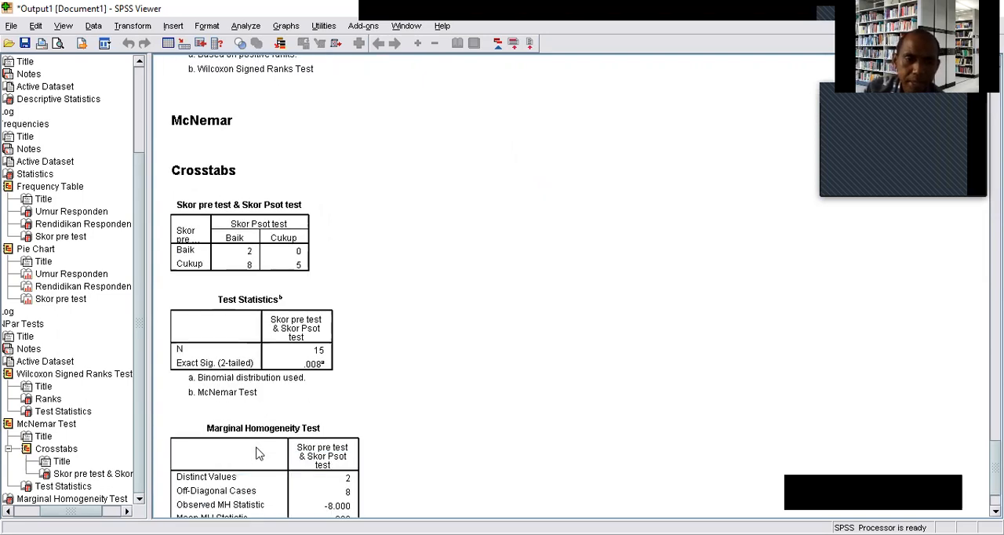
scroll(259, 453, "down", 2)
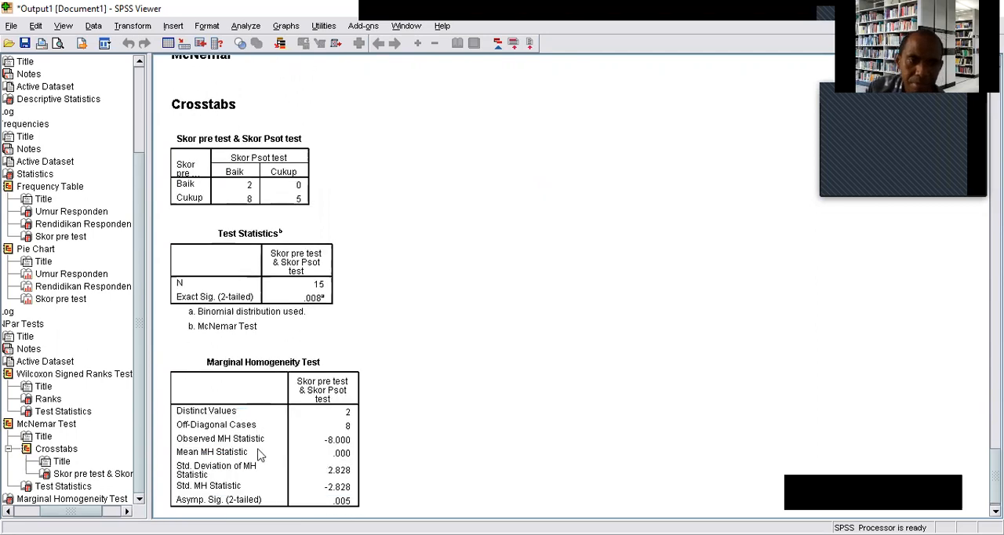
scroll(258, 455, "up", 2)
scroll(259, 448, "down", 3)
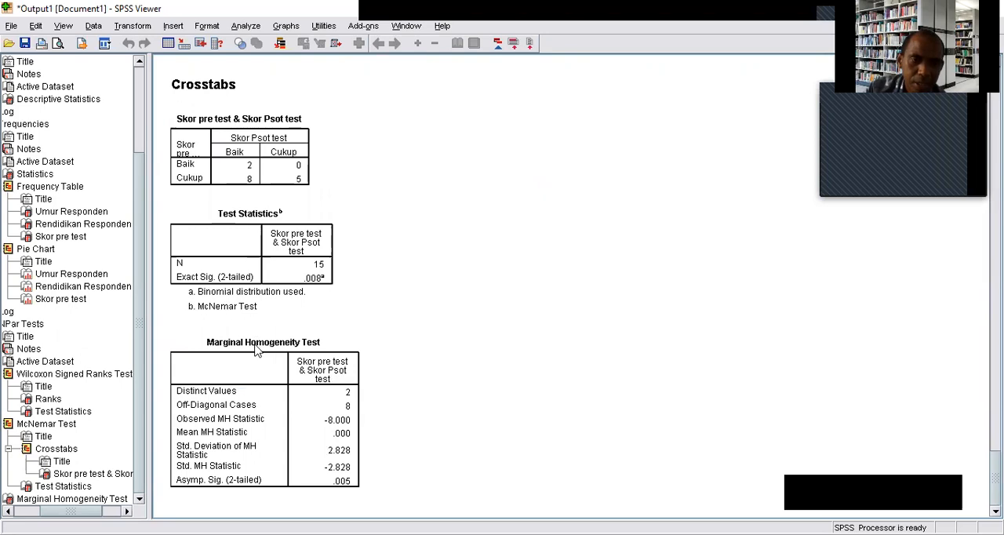
scroll(306, 349, "up", 3)
scroll(305, 349, "up", 6)
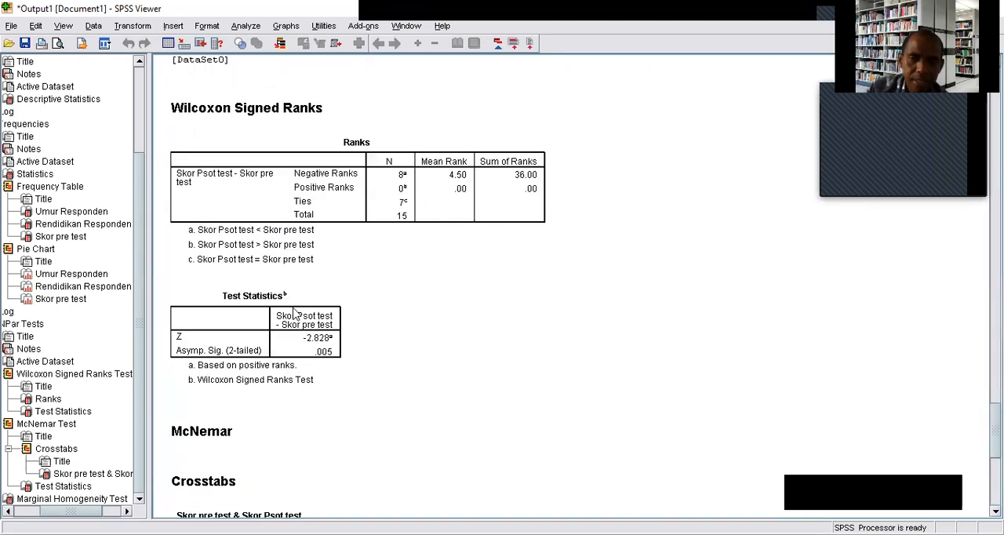
scroll(282, 329, "down", 3)
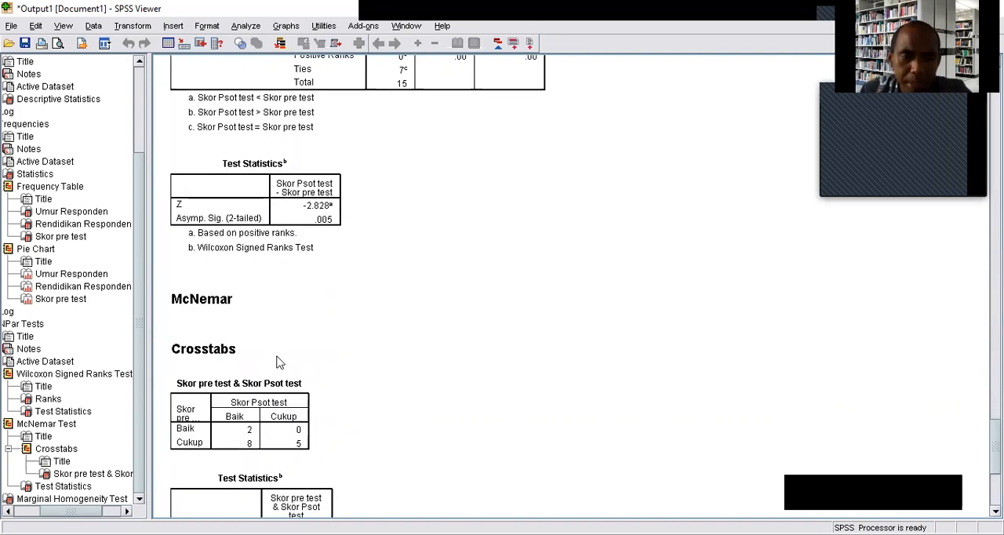
scroll(251, 381, "down", 1)
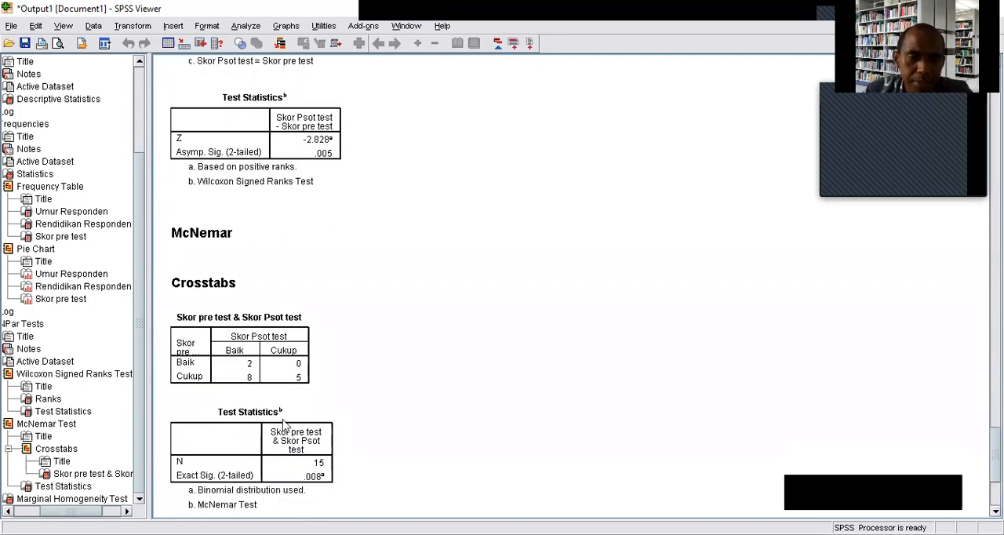
scroll(284, 423, "up", 4)
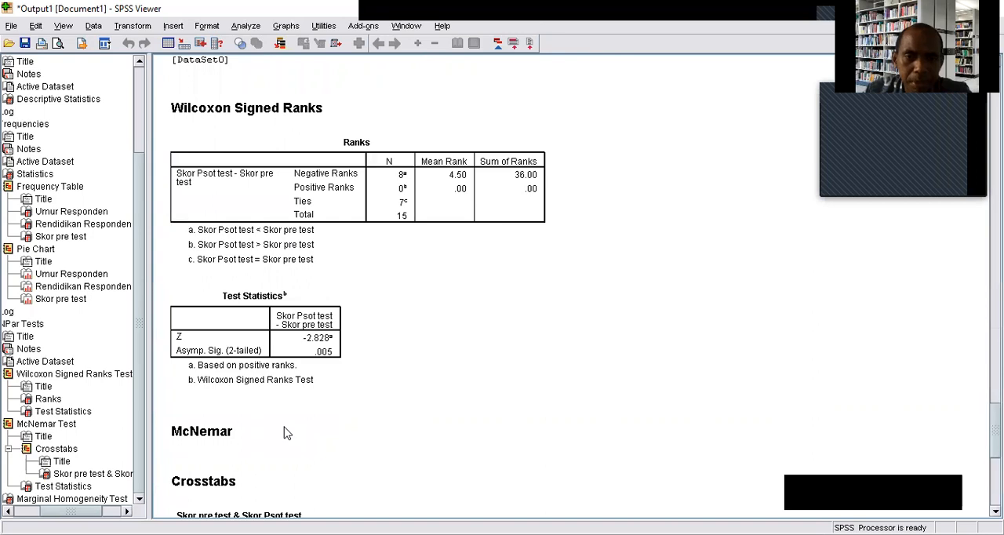
scroll(287, 433, "up", 3)
scroll(292, 430, "up", 3)
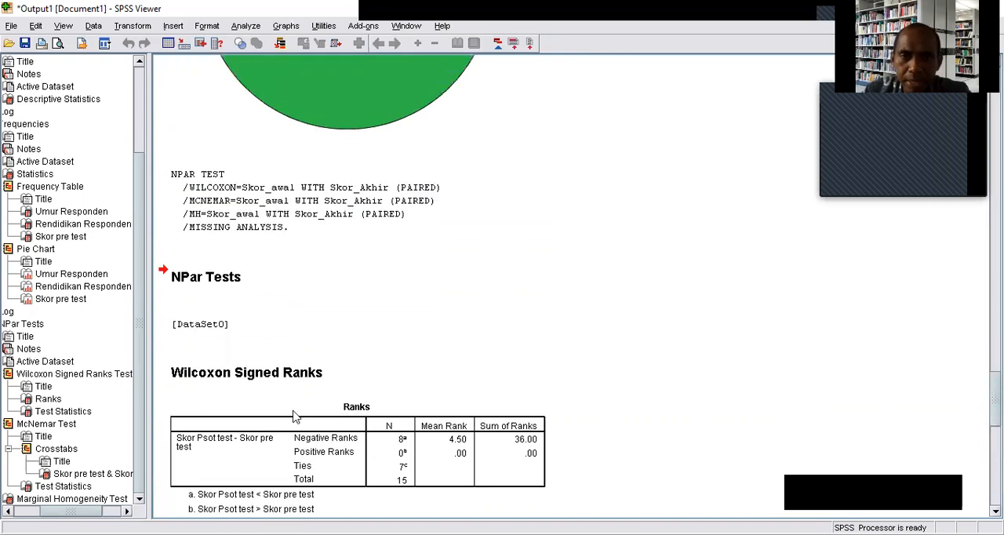
Copy the Ranks table from the Wilcoxon Signed Ranks output.
scroll(298, 416, "down", 1)
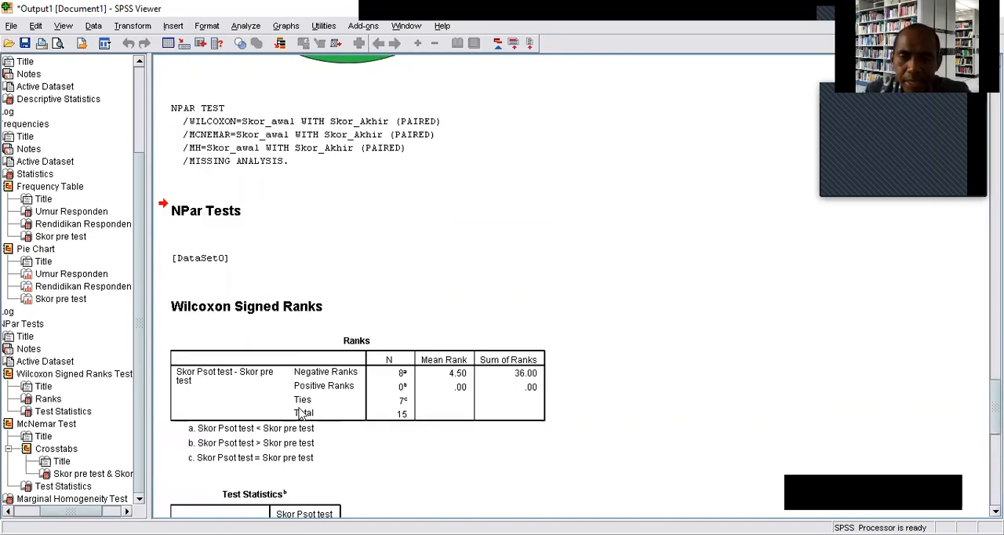
left_click(238, 388)
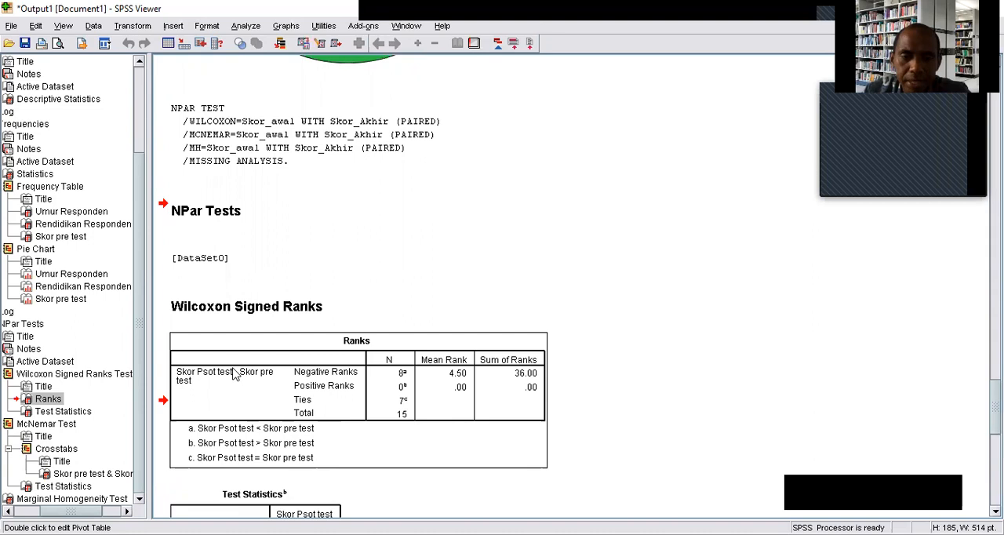
right_click(327, 378)
left_click(338, 398)
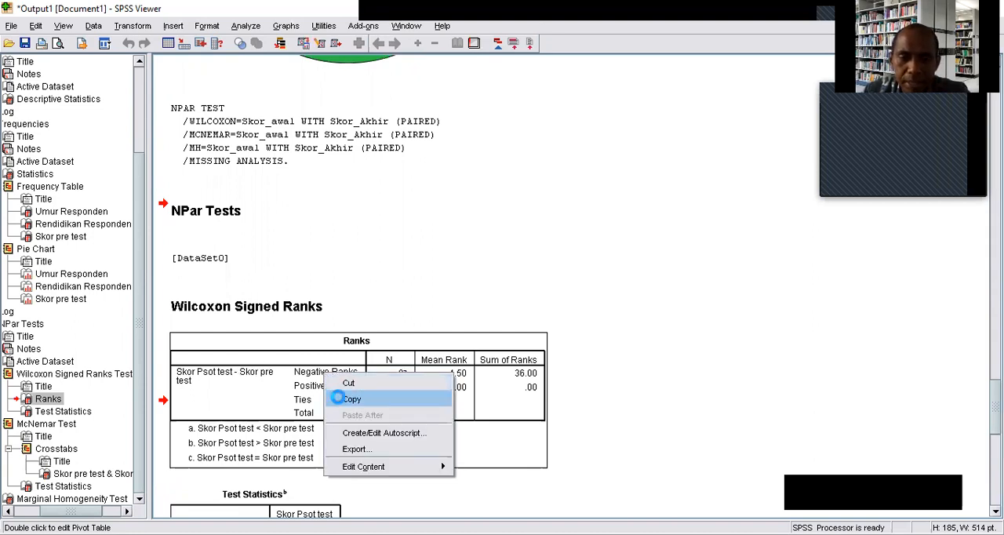
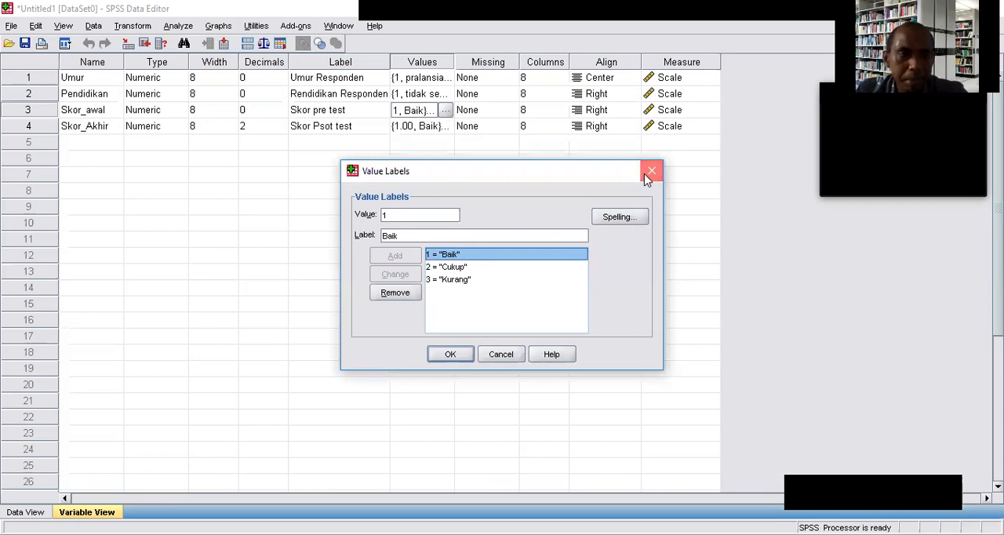
Try to add a fifth variable named Skor_awal.
left_click(87, 145)
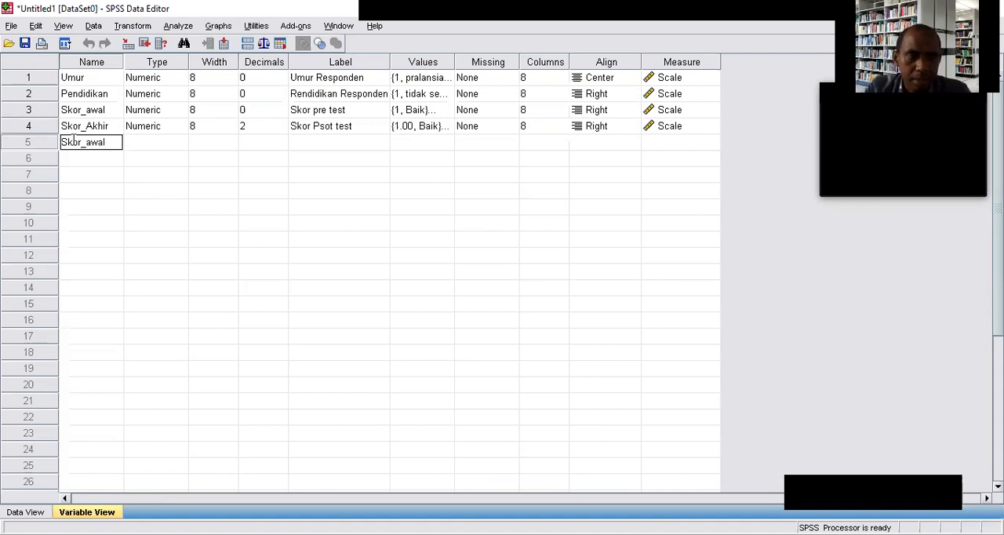
type("Skor_awal")
left_click(79, 160)
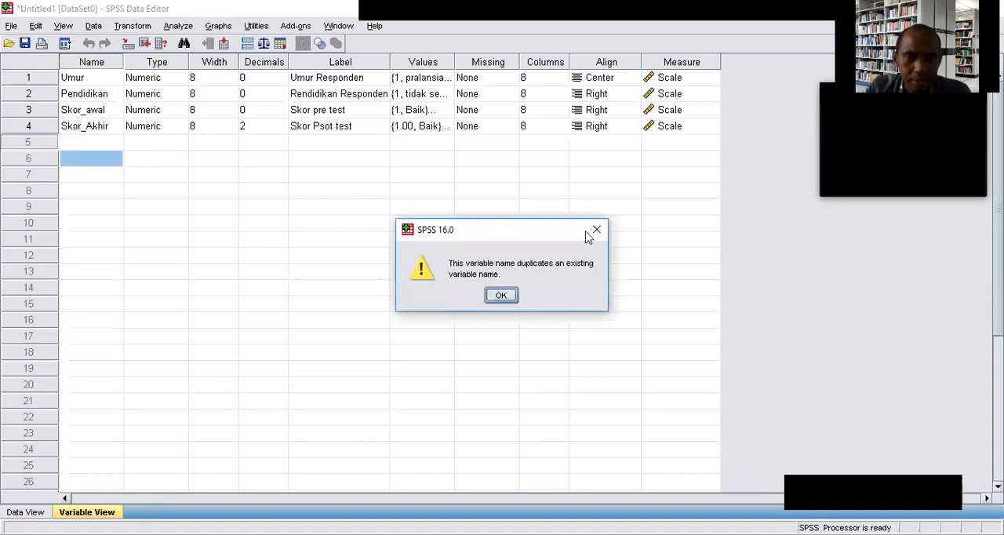
left_click(598, 230)
Add two new variables named SkorAwal and SkorAkhir in rows 5 and 6.
left_click(91, 140)
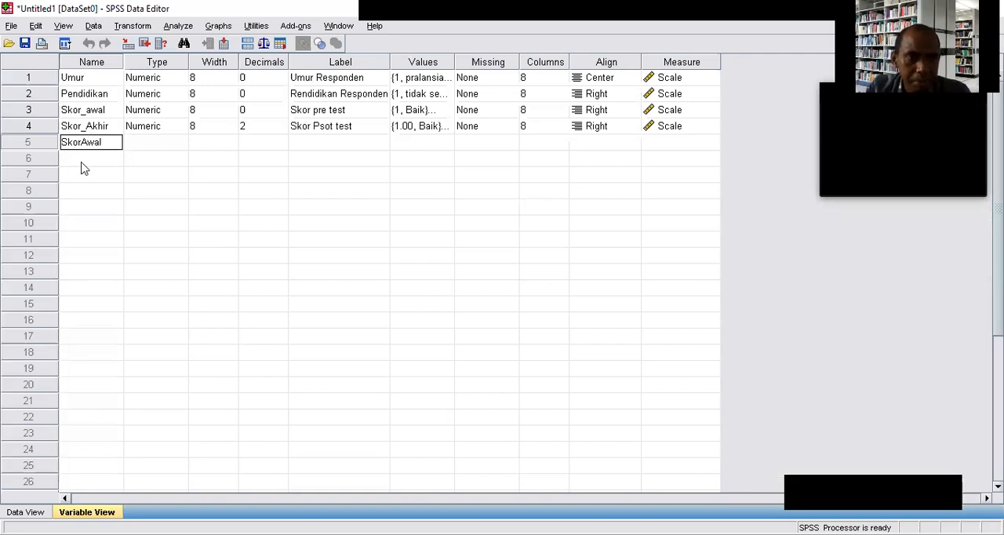
left_click(84, 171)
left_click(85, 160)
left_click(89, 156)
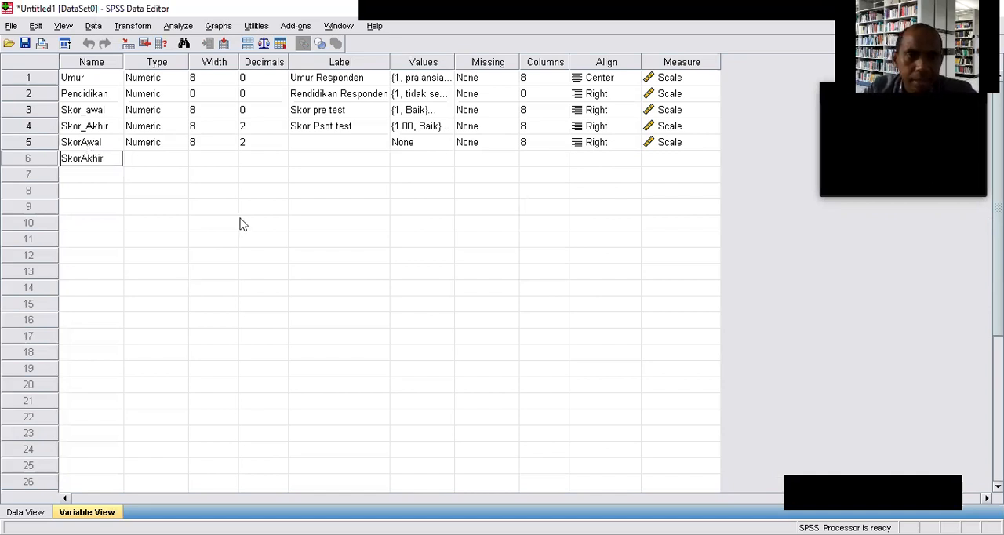
left_click(218, 191)
Set the decimals of SkorAwal and SkorAkhir to 0.
left_click(276, 145)
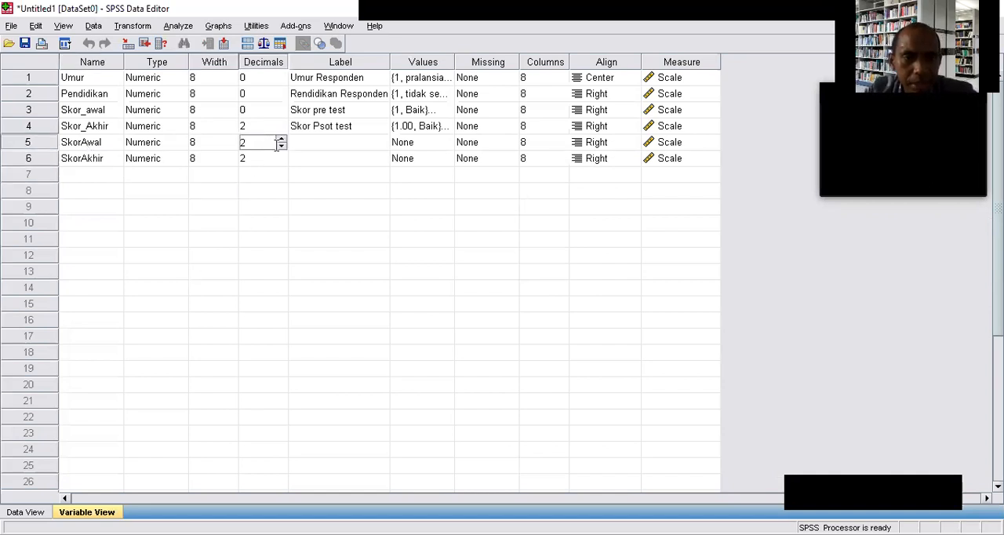
left_click(280, 146)
left_click(280, 146)
left_click(272, 158)
left_click(281, 163)
left_click(280, 162)
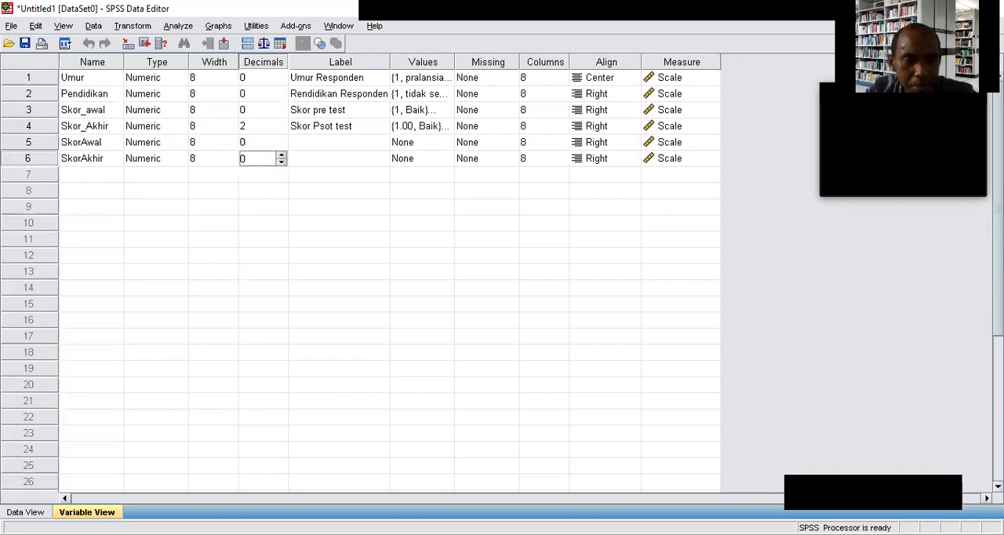
Switch to the Excel workbook with the elderly data and copy the numeric pre-test and post-test scores.
left_click(26, 512)
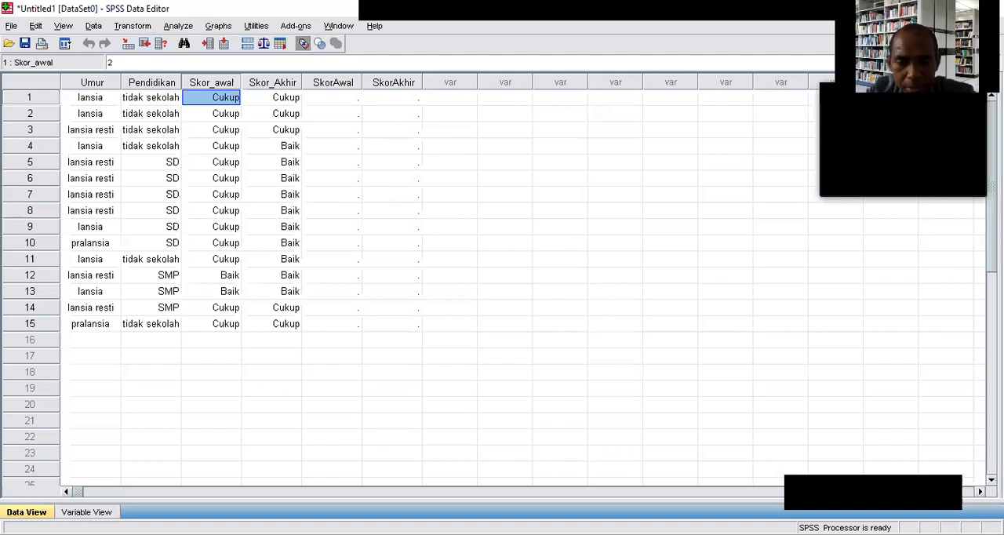
key("alt+Tab")
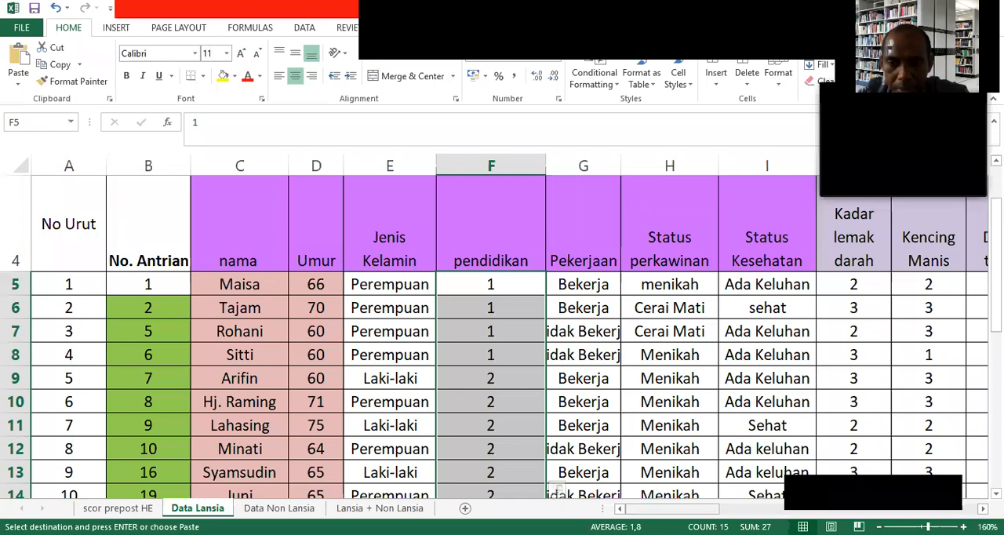
left_click_drag(673, 508, 731, 508)
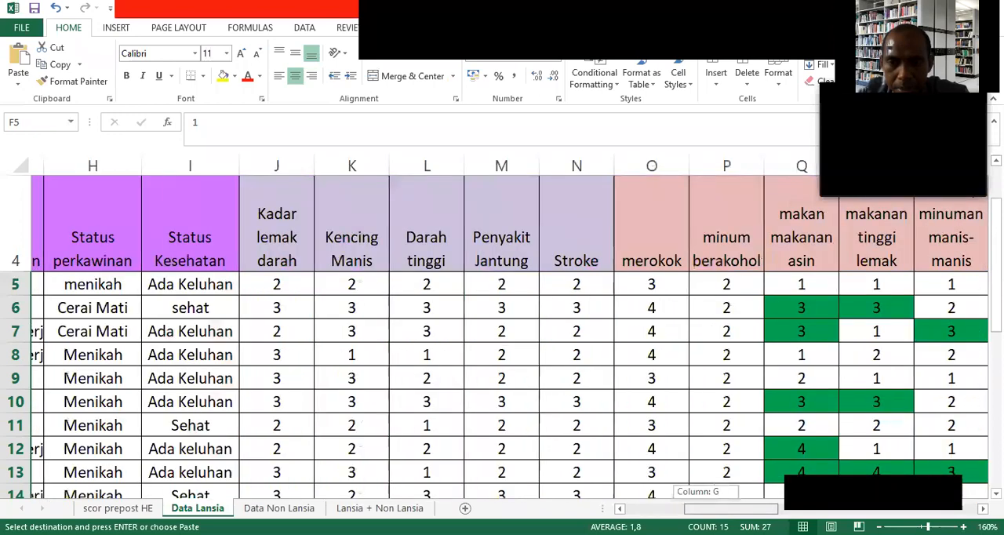
scroll(436, 444, "right", 10)
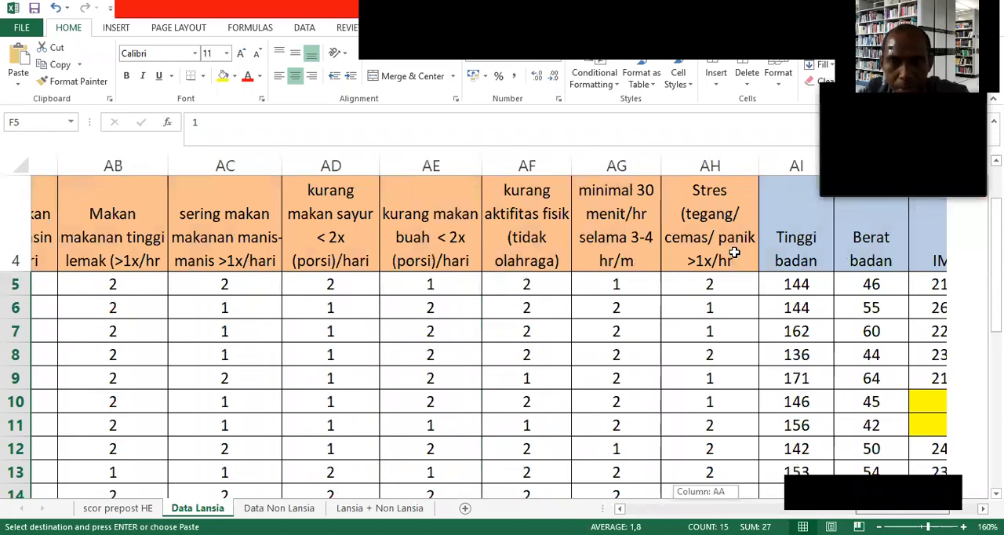
key("ctrl+Page_Up")
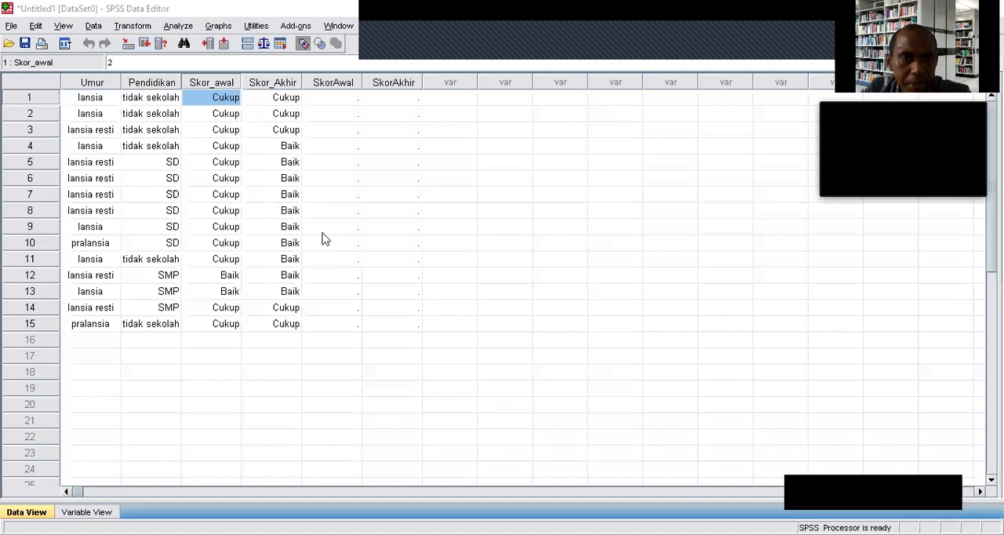
Back in SPSS, paste the copied scores into the SkorAwal and SkorAkhir columns for cases 1 to 15.
left_click_drag(361, 98, 395, 325)
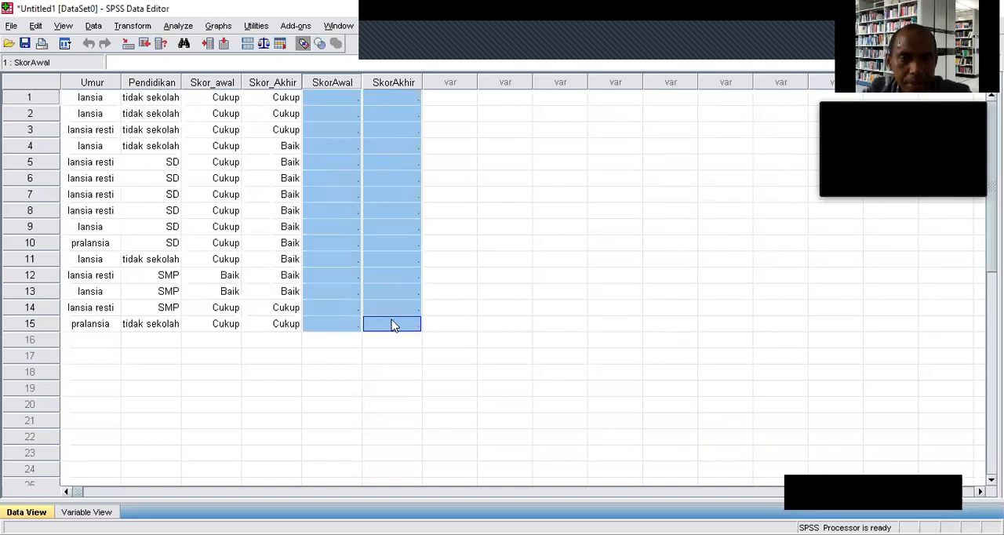
left_click(36, 26)
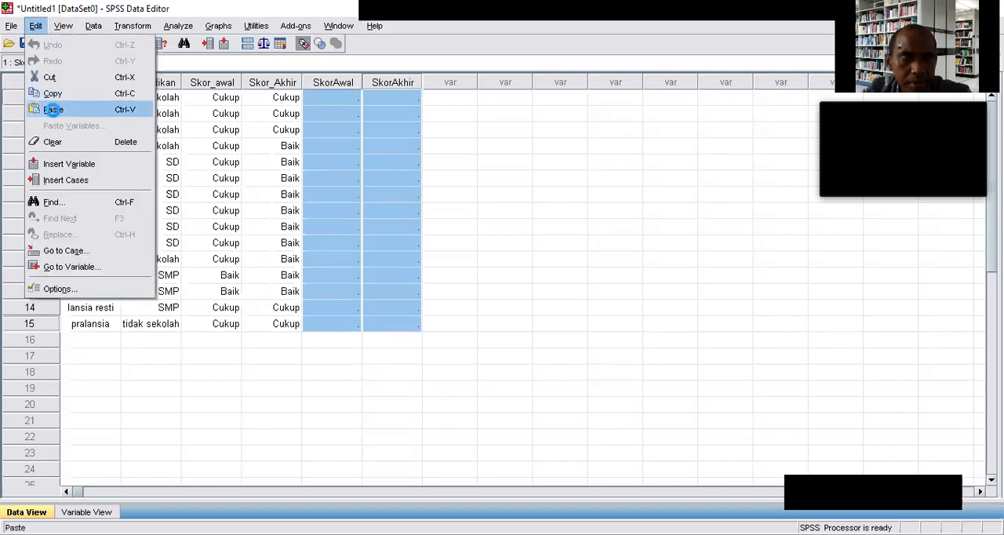
left_click(53, 110)
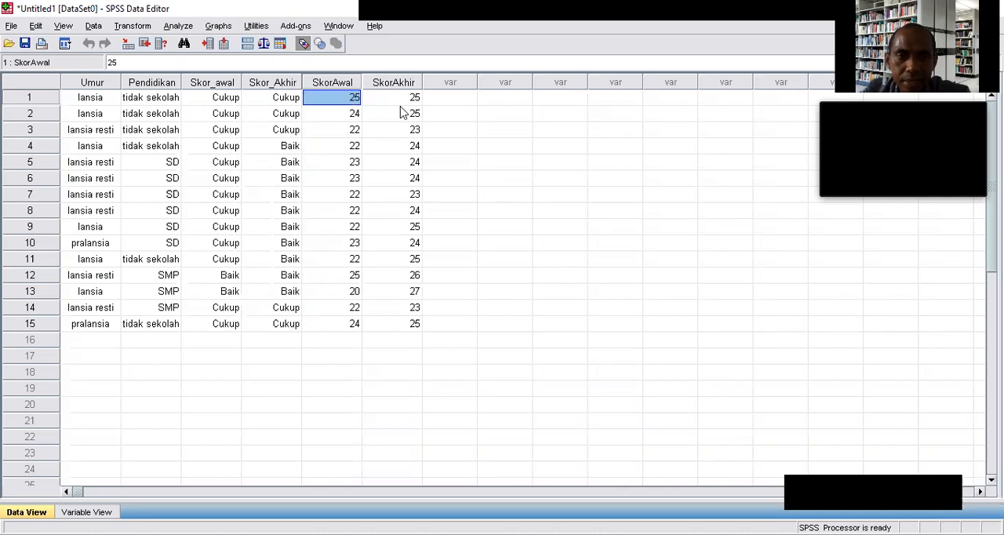
Start an Explore analysis and check its available Statistics and Plots options.
left_click(178, 28)
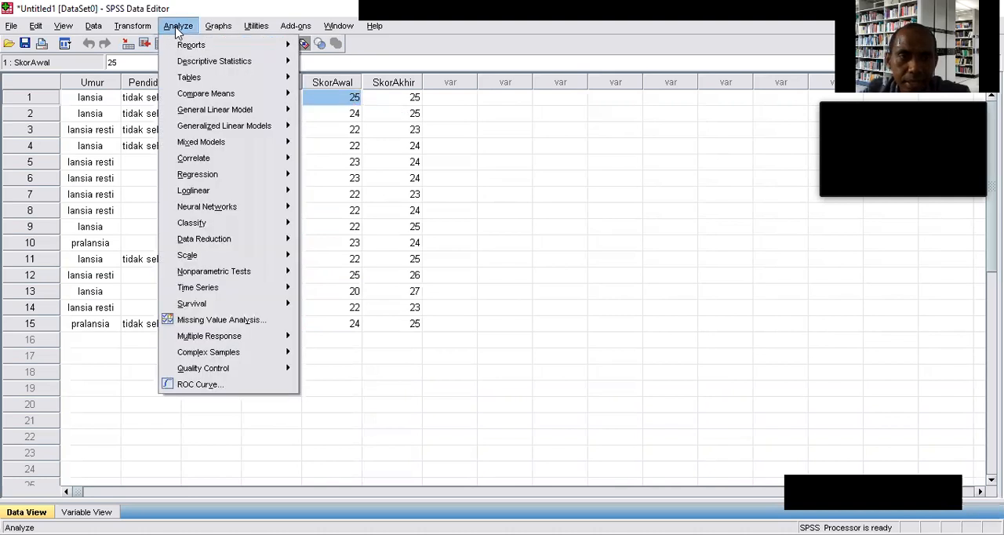
mouse_move(204, 99)
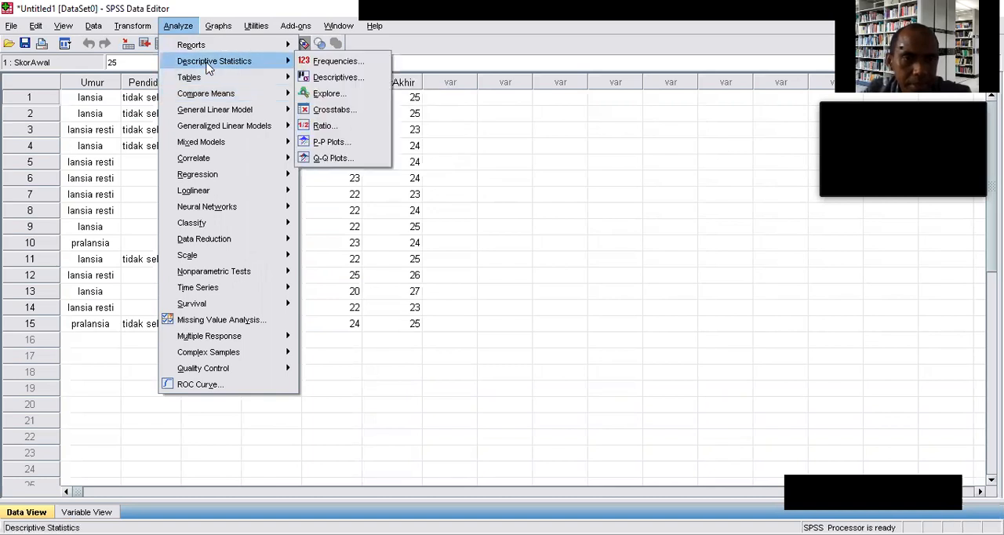
mouse_move(212, 83)
mouse_move(227, 62)
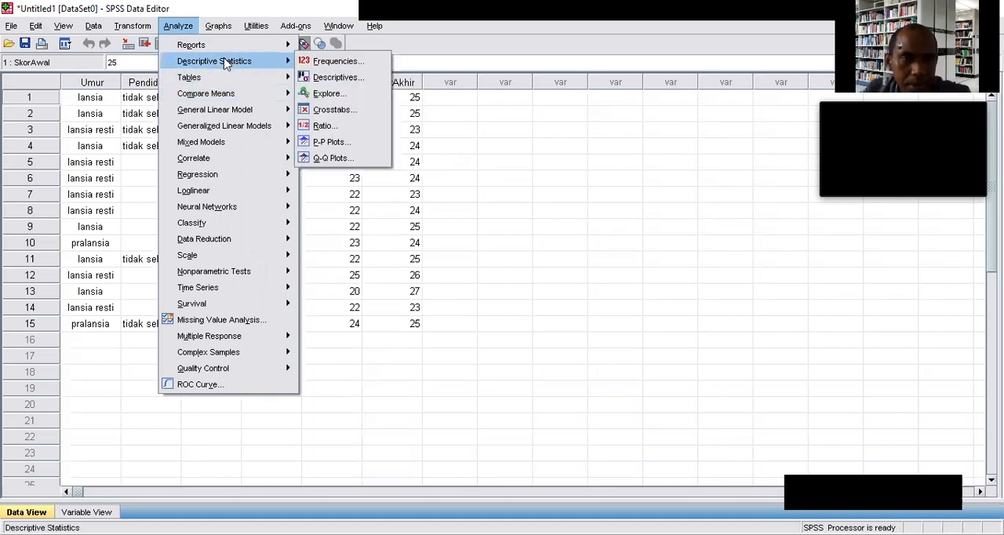
left_click(330, 95)
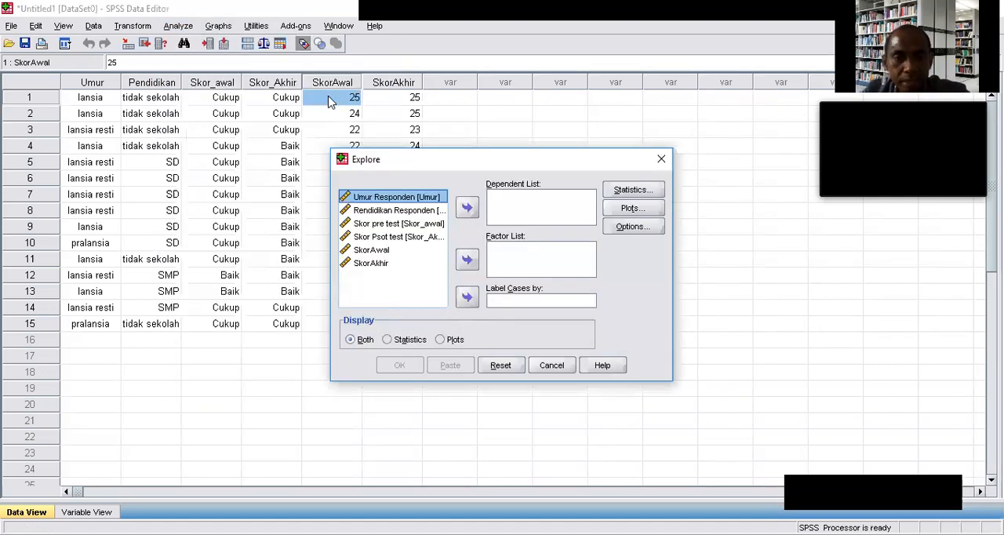
left_click(611, 189)
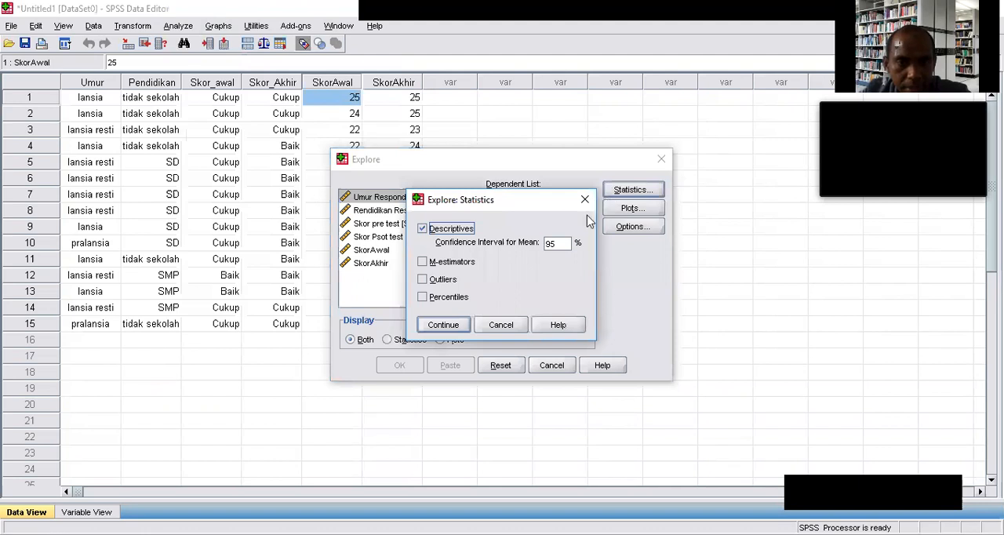
left_click(584, 199)
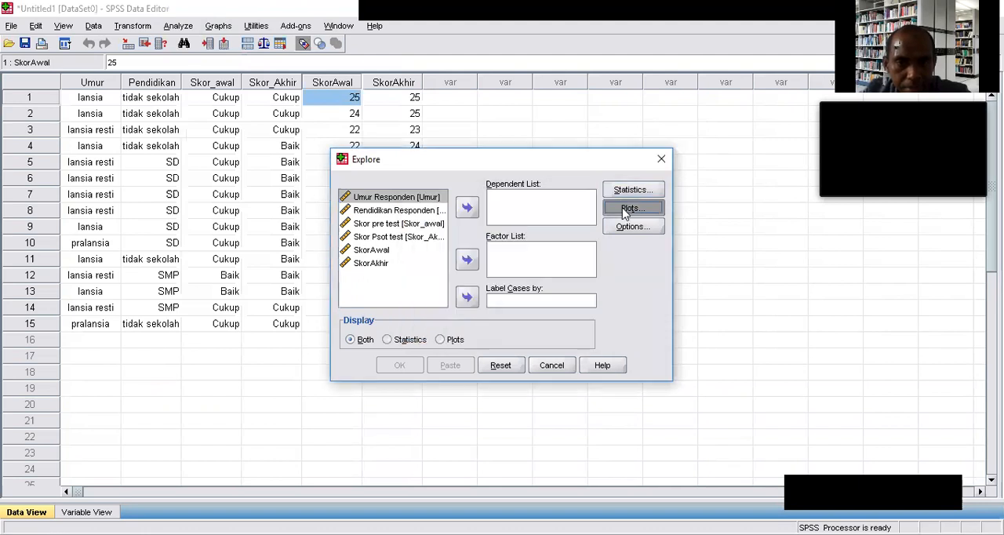
left_click(626, 212)
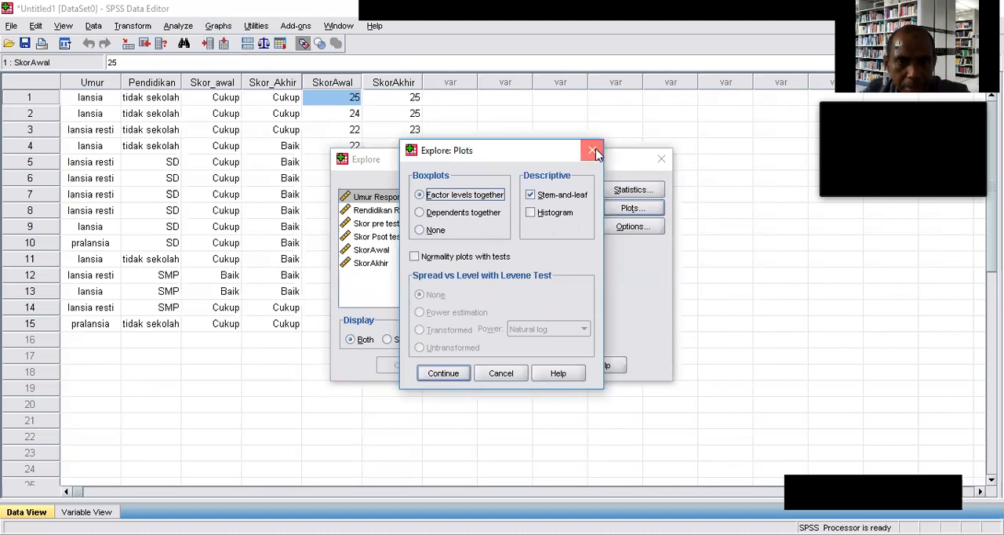
left_click(594, 150)
Assign SkorAwal as the dependent variable and SkorAkhir as the factor in the Explore analysis.
left_click(369, 249)
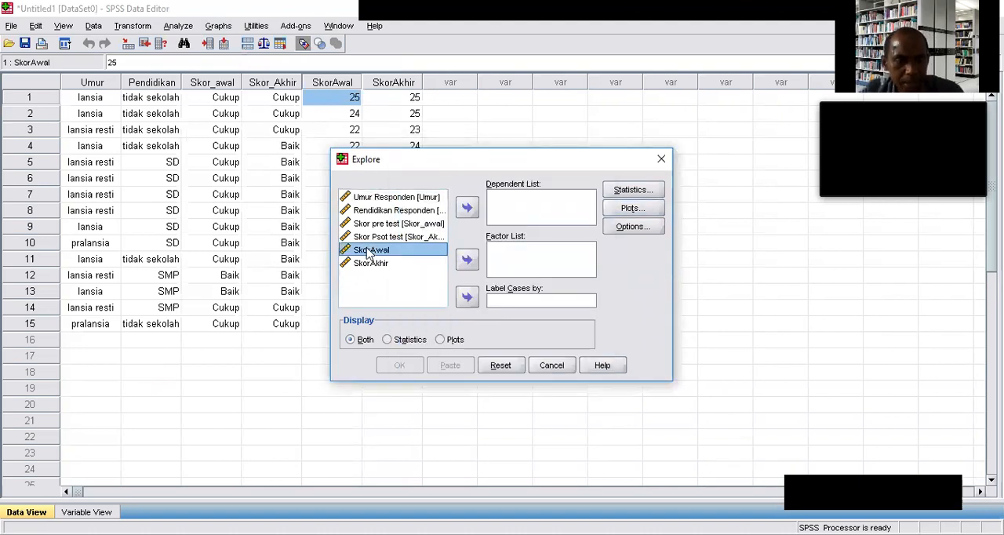
left_click(466, 207)
left_click(405, 250)
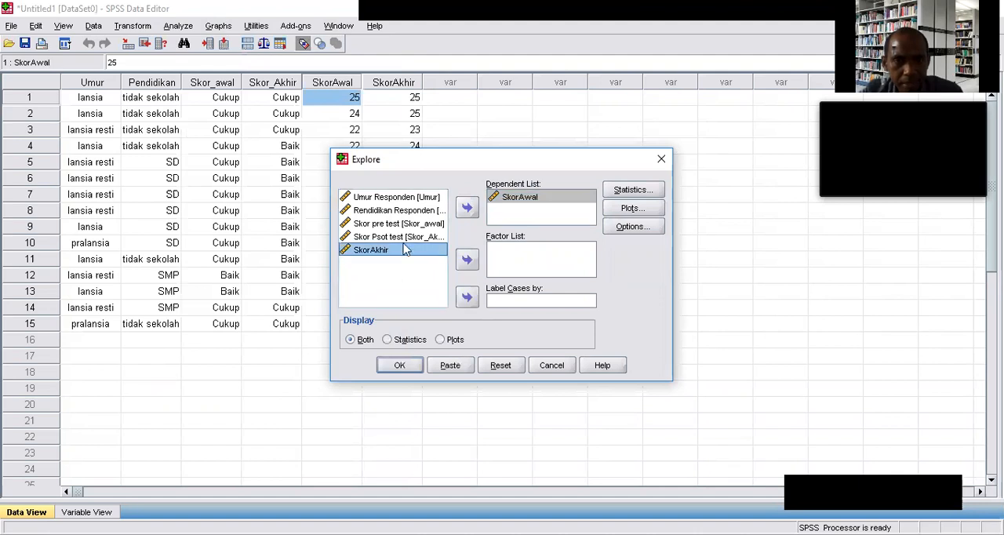
left_click(467, 262)
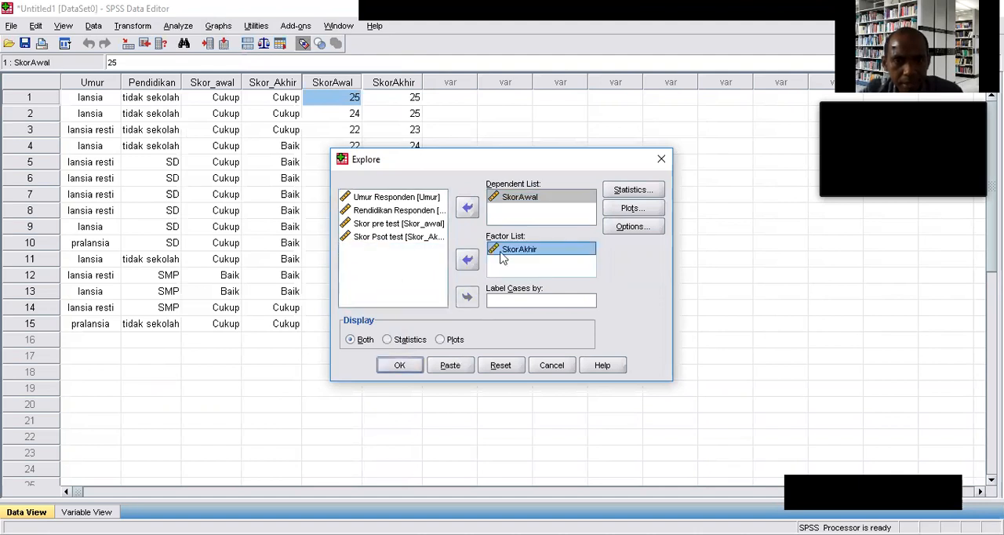
Enable normality plots with tests, replace the stem-and-leaf plot with a histogram, and run the Explore analysis.
left_click(630, 209)
left_click(430, 258)
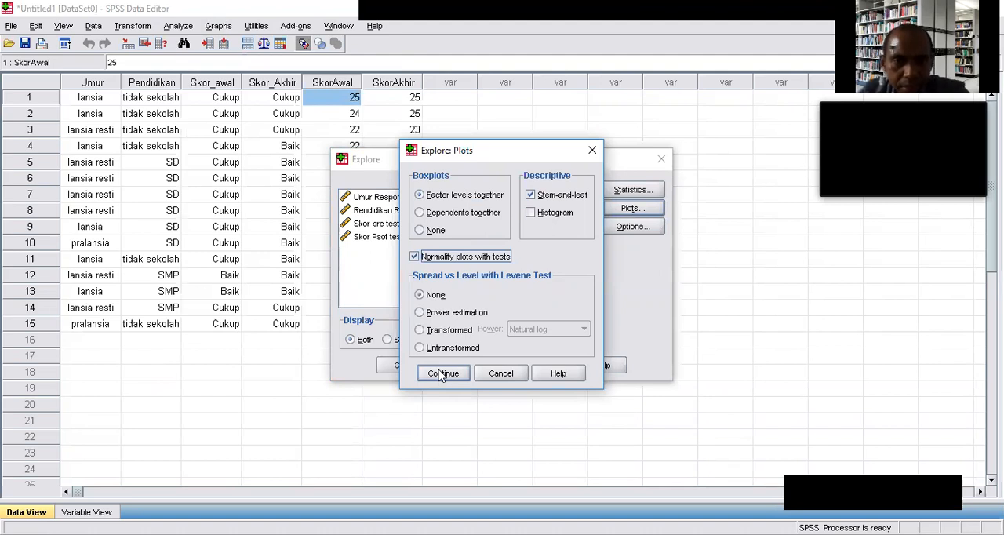
left_click(541, 202)
left_click(541, 202)
left_click(532, 214)
left_click(443, 374)
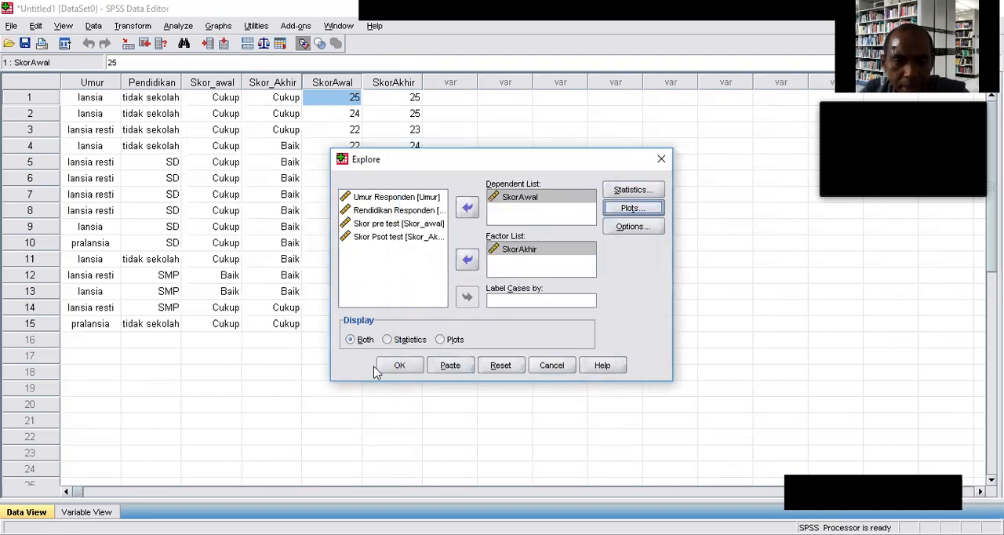
left_click(399, 367)
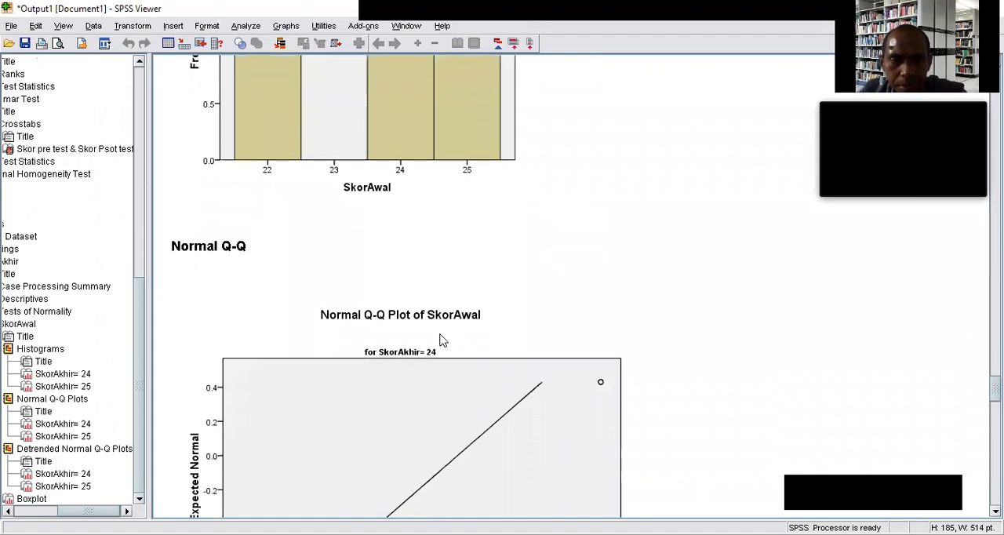
Examine the Explore output for SkorAwal by SkorAkhir, including the histograms, Tests of Normality, Descriptives and Case Processing Summary.
scroll(442, 340, "up", 10)
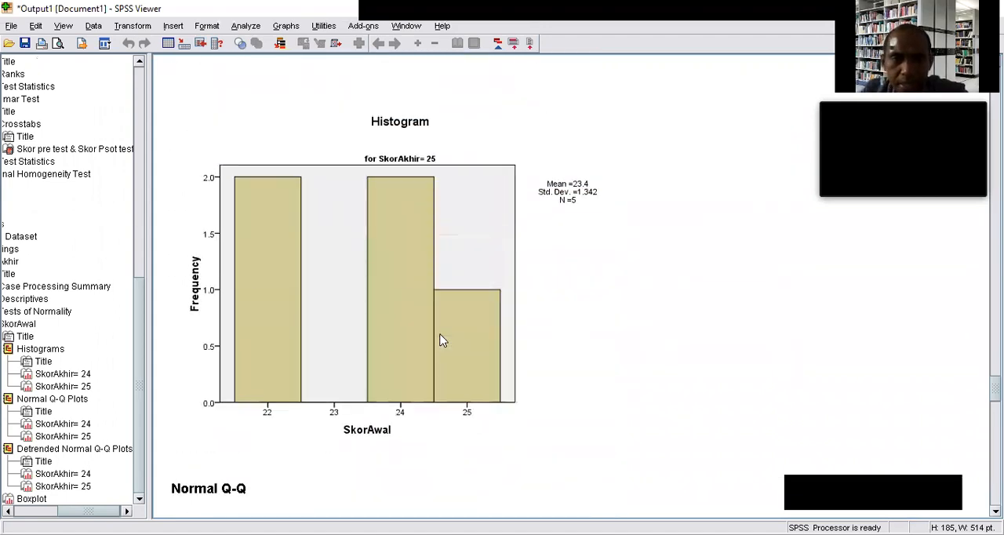
scroll(441, 340, "up", 1)
scroll(442, 339, "up", 3)
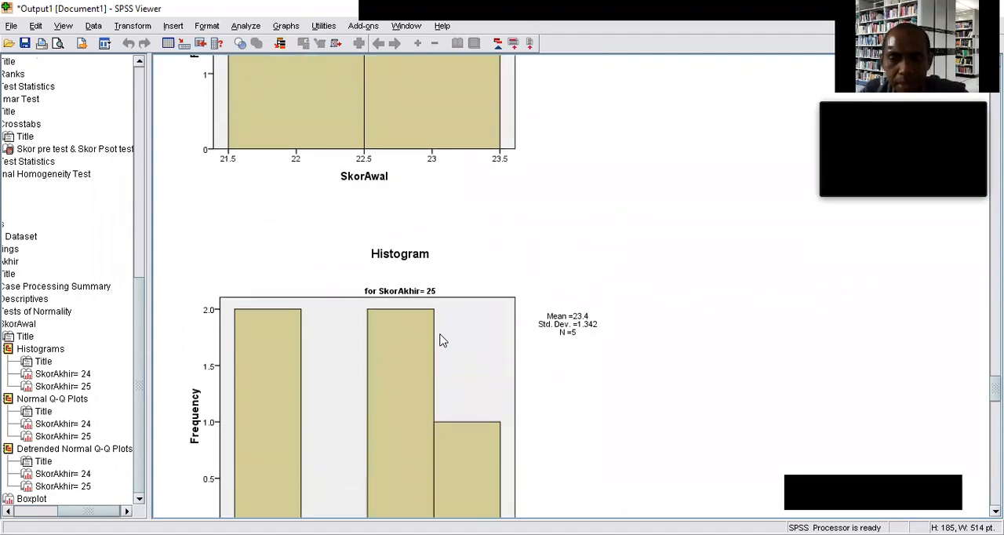
scroll(441, 340, "up", 8)
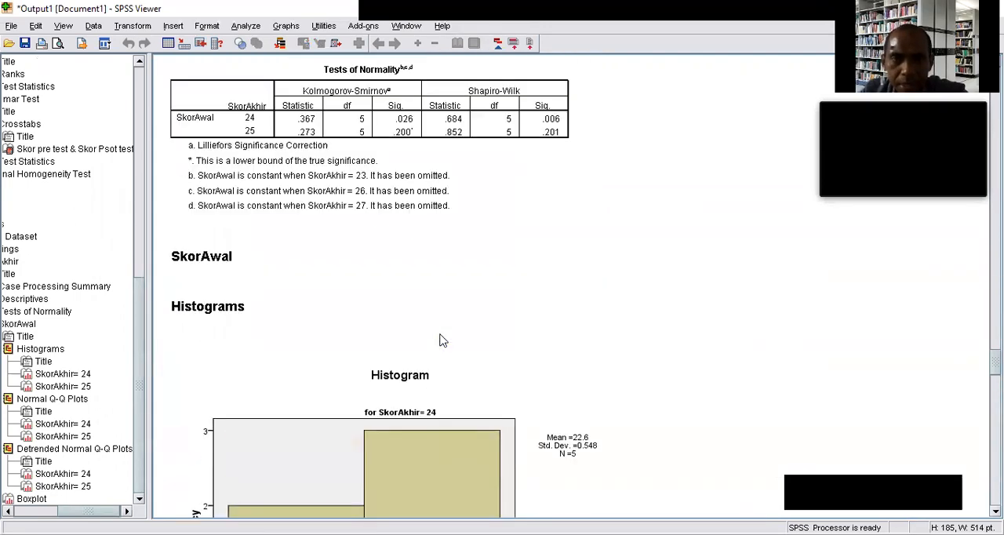
scroll(410, 414, "up", 1)
scroll(424, 462, "up", 2)
scroll(517, 488, "up", 10)
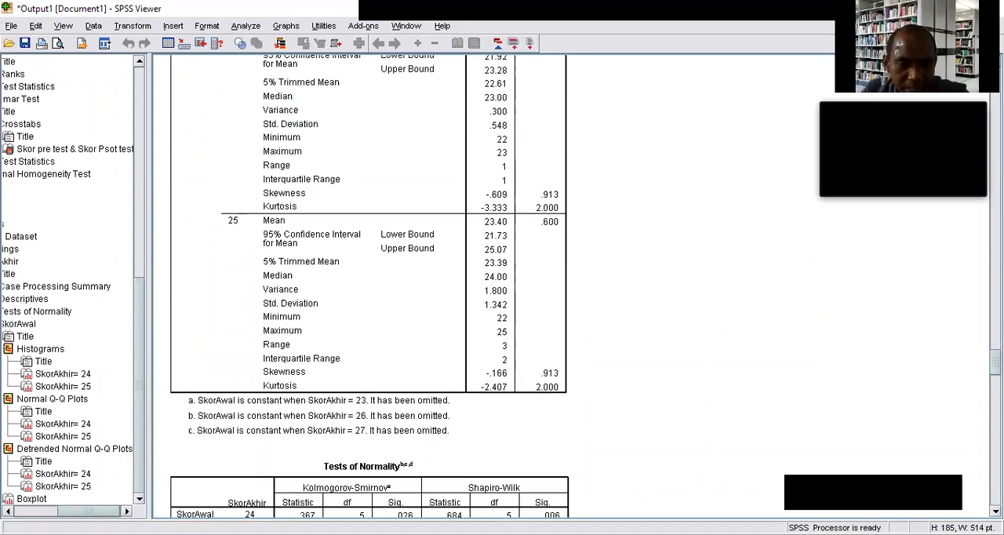
scroll(533, 510, "up", 10)
scroll(534, 509, "down", 11)
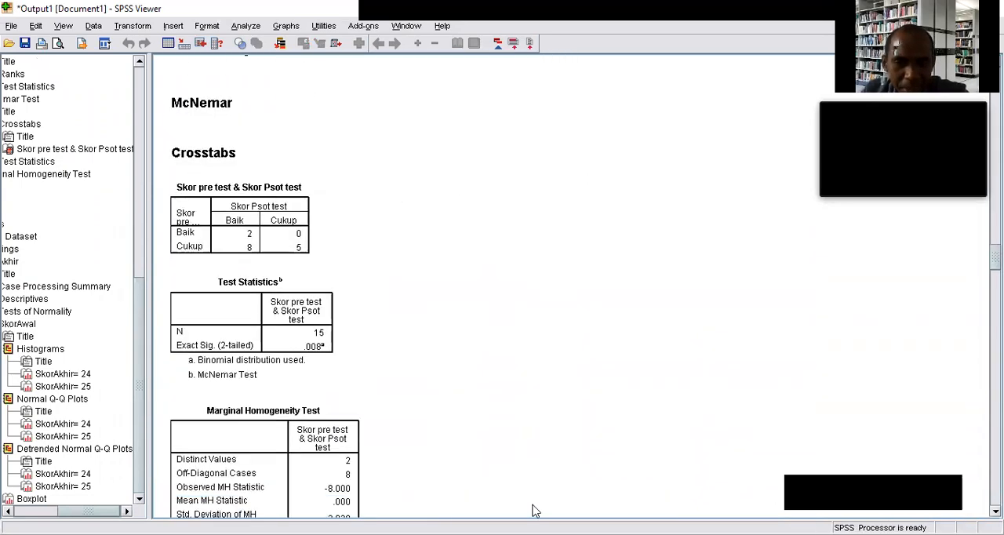
scroll(533, 510, "down", 10)
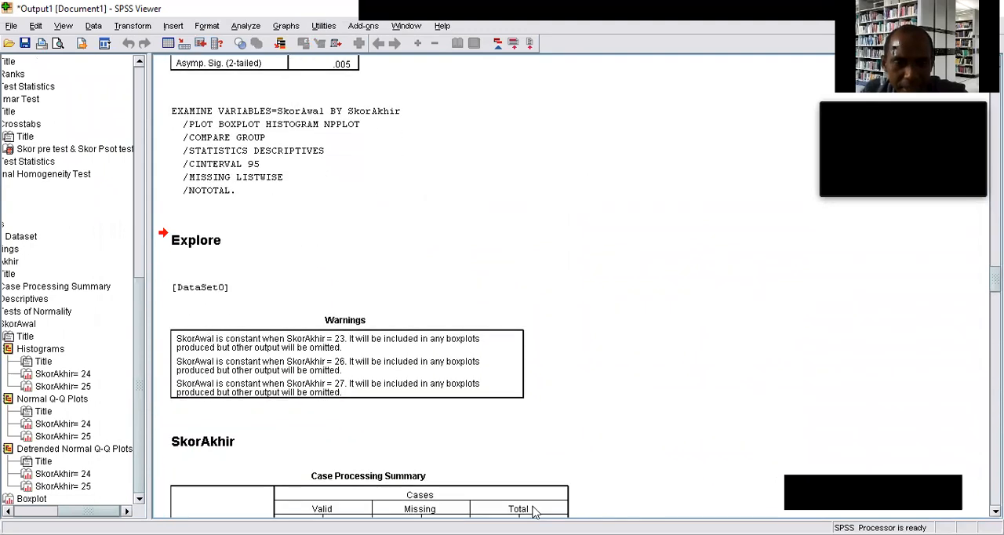
scroll(533, 510, "down", 9)
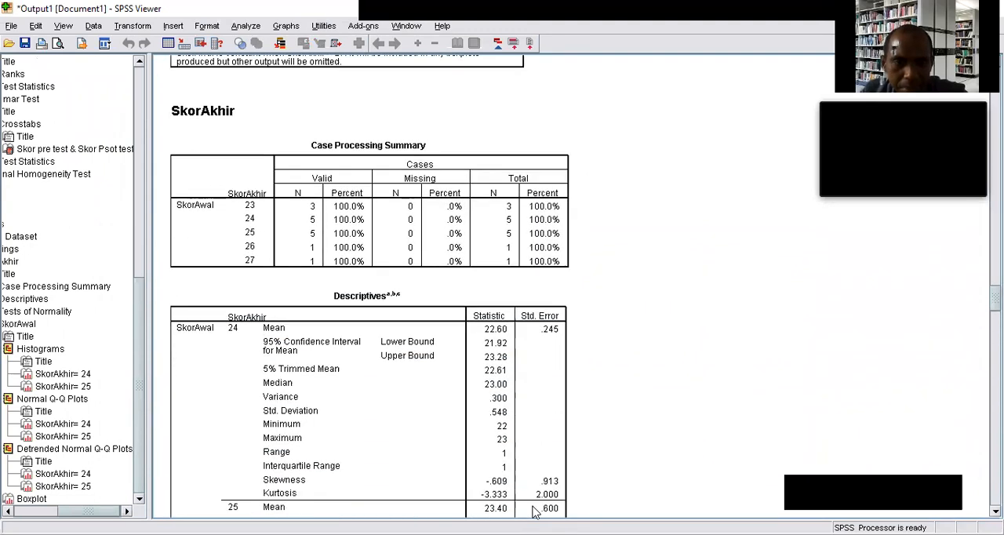
scroll(533, 506, "up", 19)
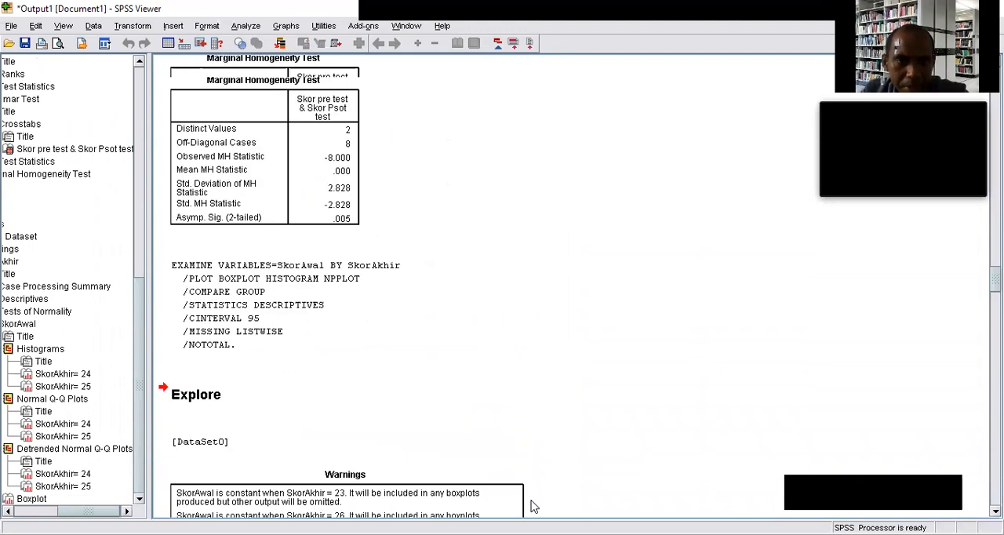
Review the Explore results again, comparing the Tests of Normality with the SkorAwal histograms for SkorAkhir 24 and 25.
scroll(531, 506, "down", 10)
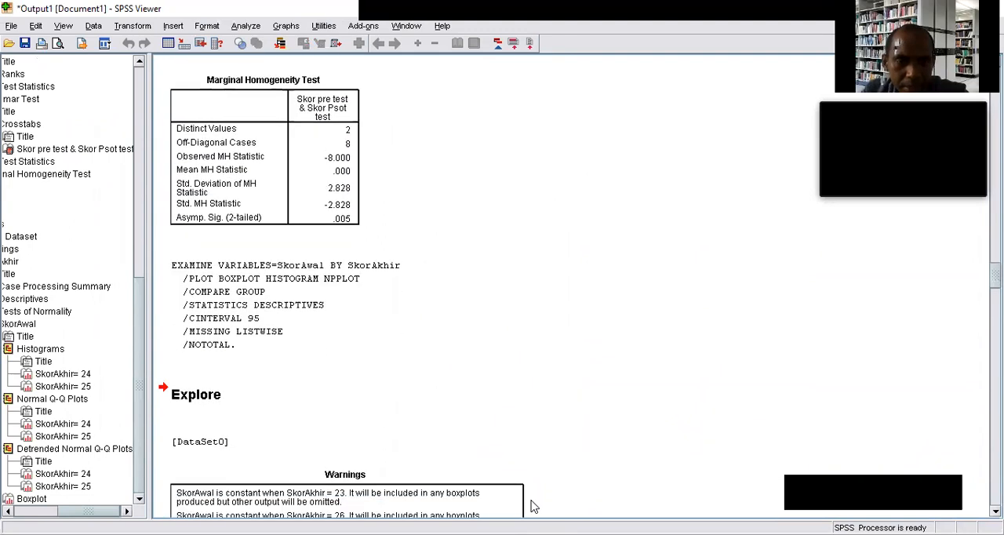
scroll(533, 509, "down", 9)
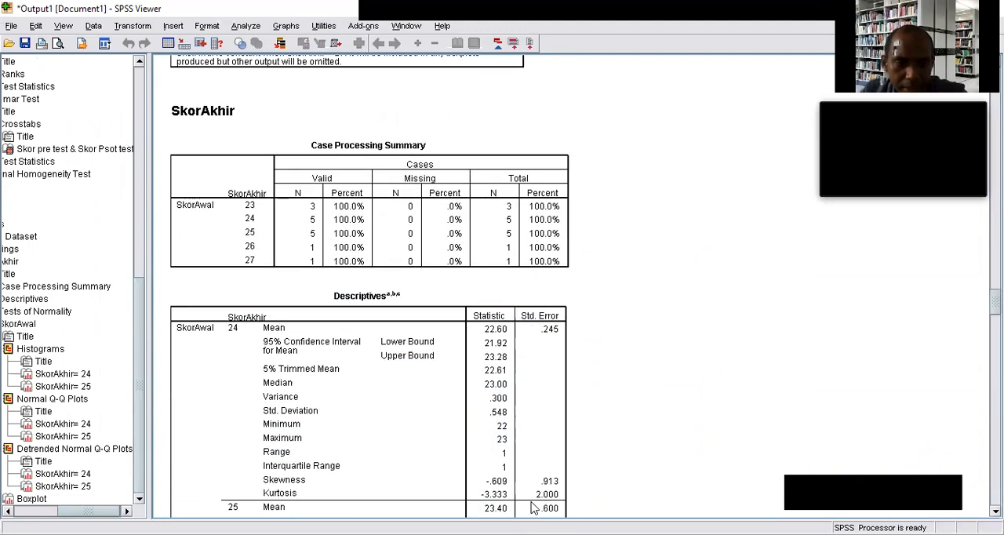
scroll(863, 396, "down", 4)
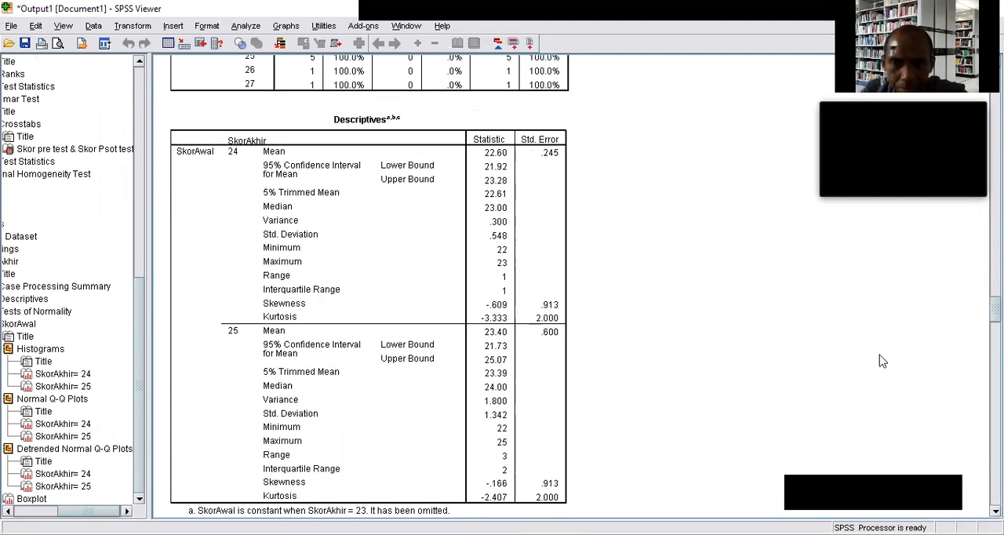
scroll(890, 353, "down", 13)
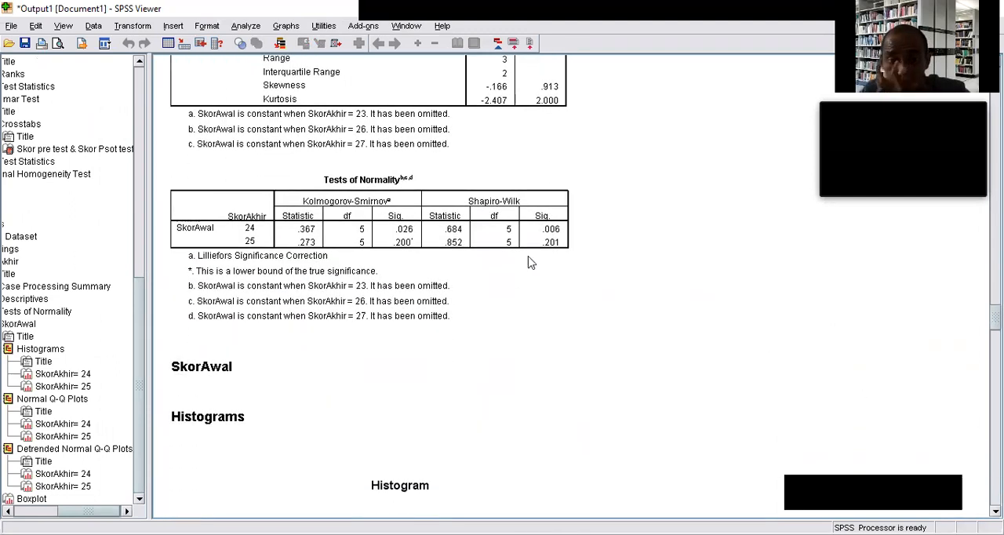
scroll(490, 206, "down", 6)
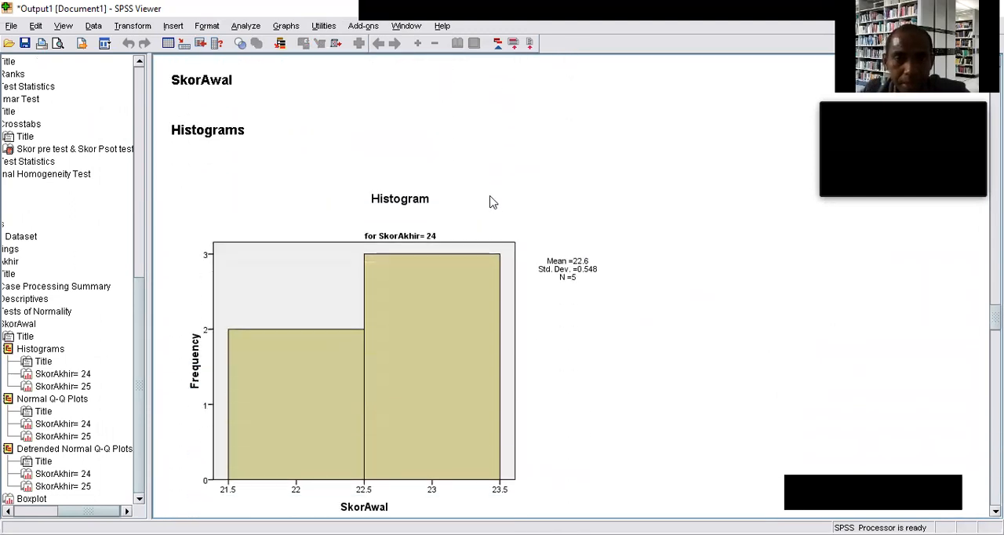
scroll(490, 202, "down", 7)
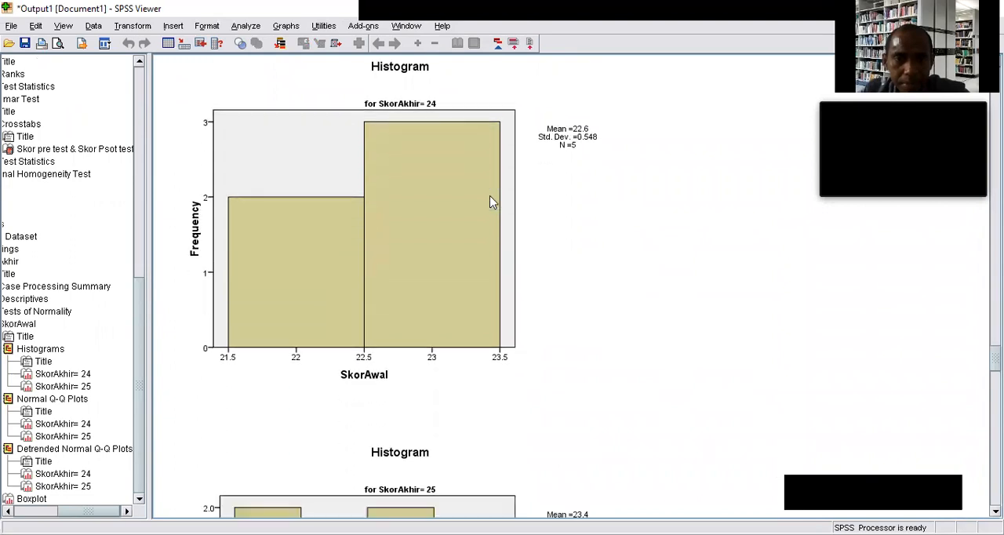
scroll(490, 202, "down", 7)
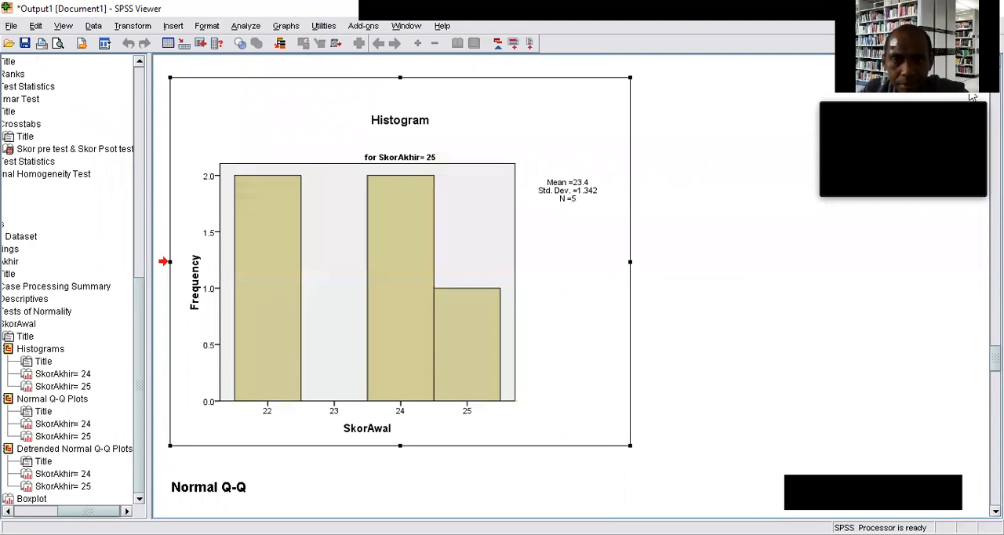
scroll(743, 187, "up", 15)
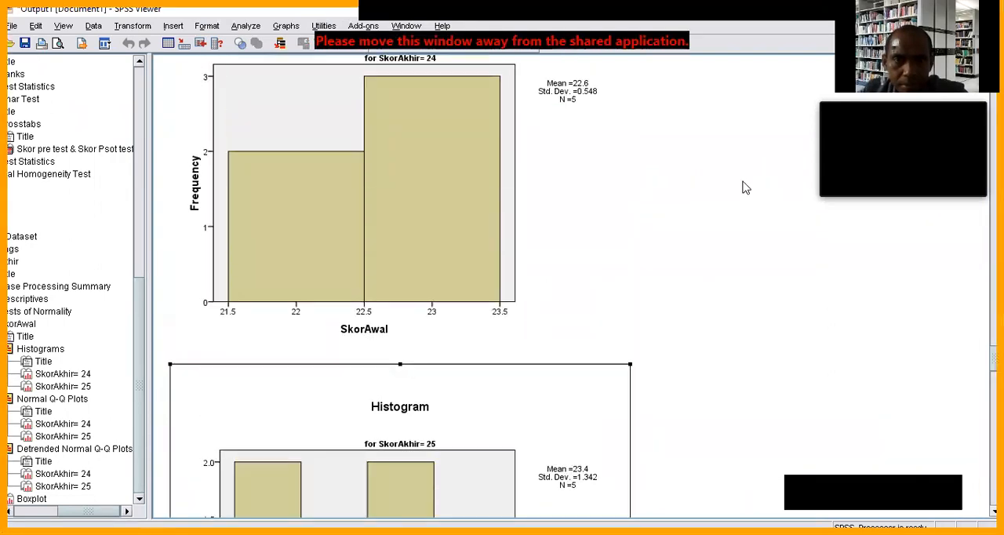
scroll(745, 185, "up", 10)
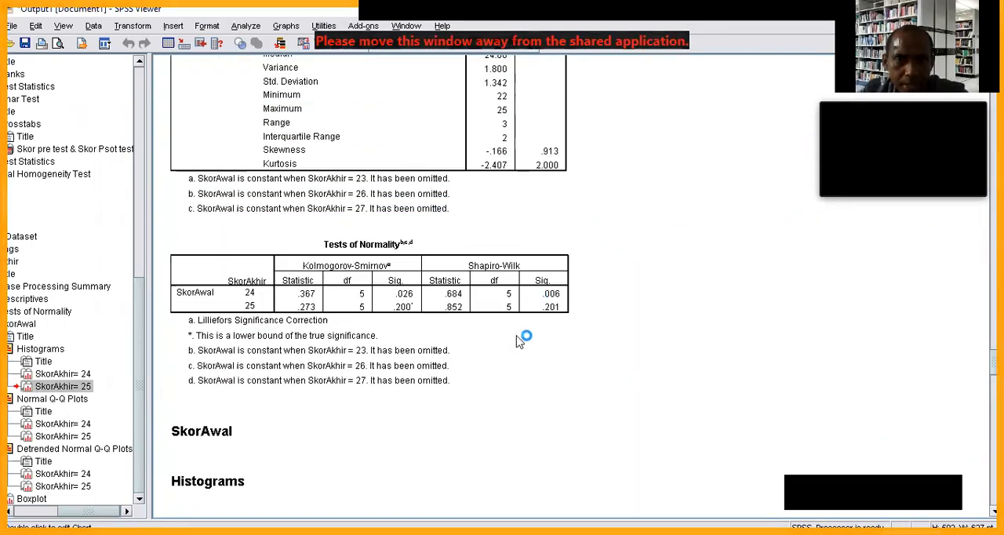
scroll(545, 399, "up", 9)
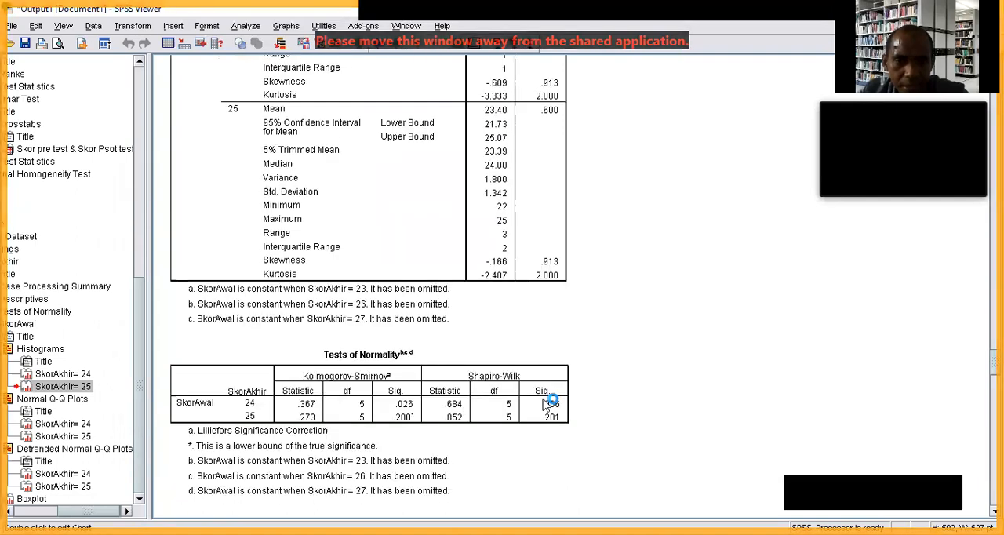
Run a Paired-Samples T Test on the dataset with SkorAwal as Variable1 and SkorAkhir as Variable2.
left_click(584, 435)
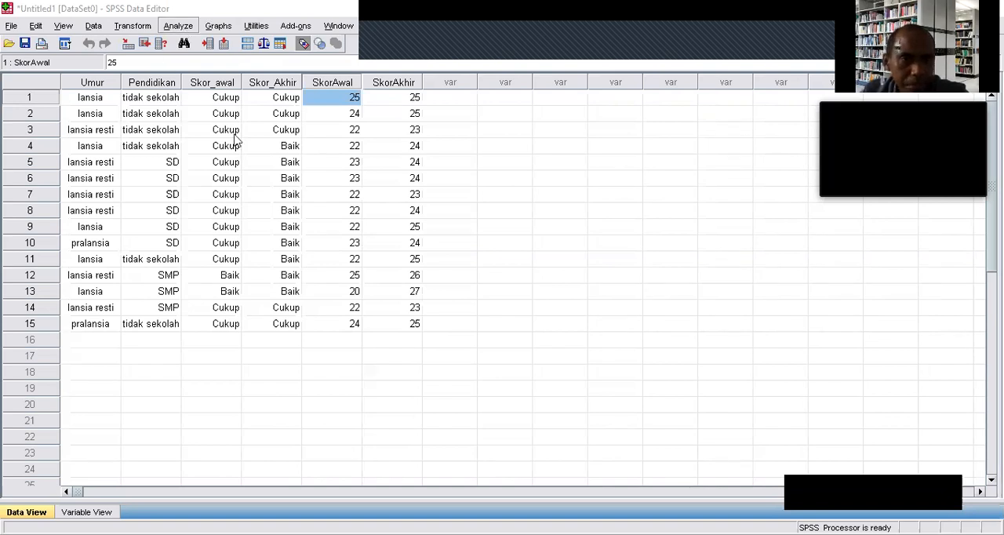
mouse_move(262, 96)
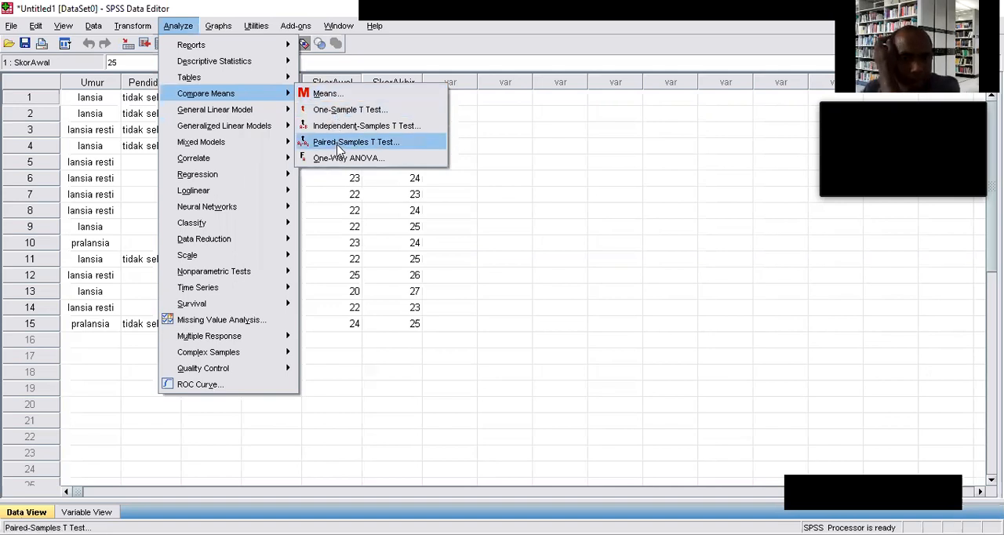
key("Return")
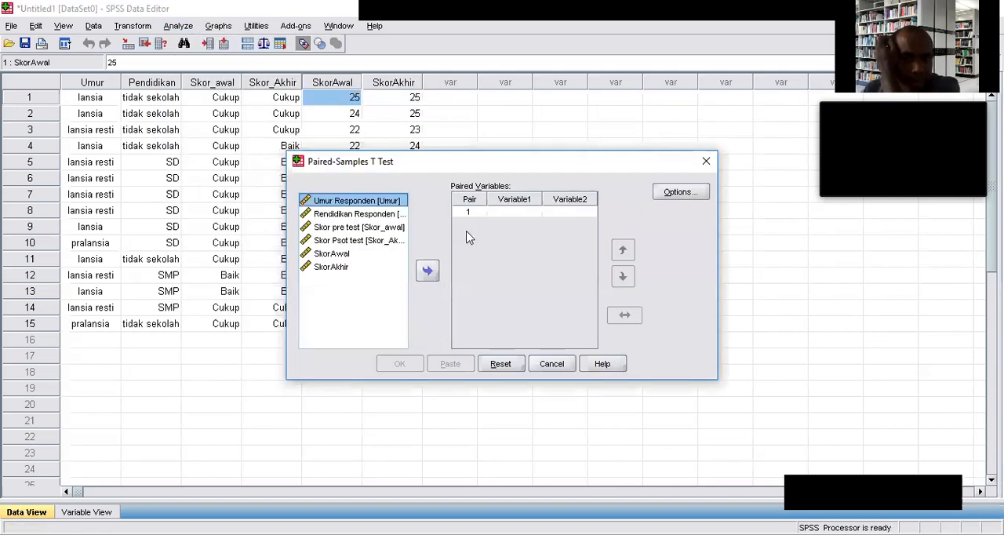
left_click(351, 255)
left_click(427, 270)
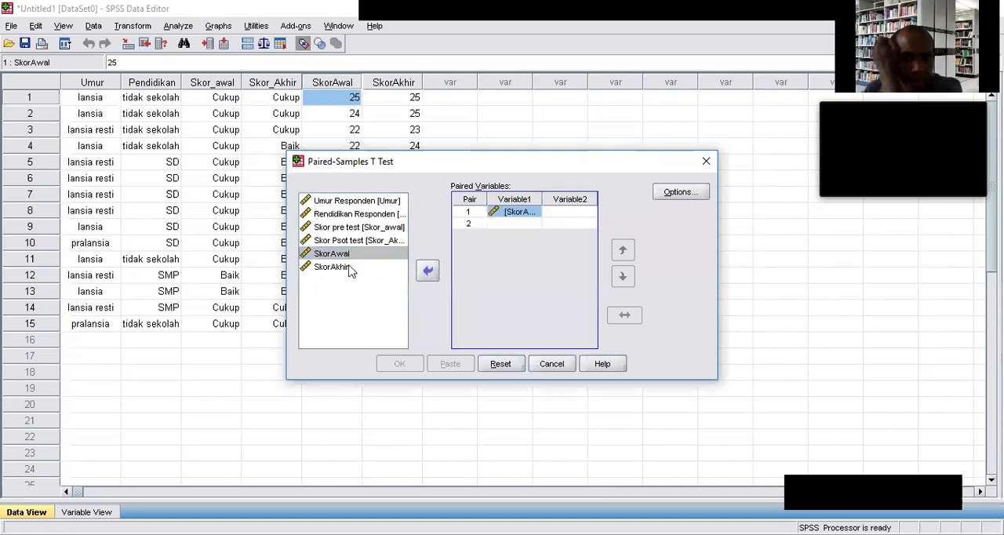
left_click(345, 268)
left_click(428, 270)
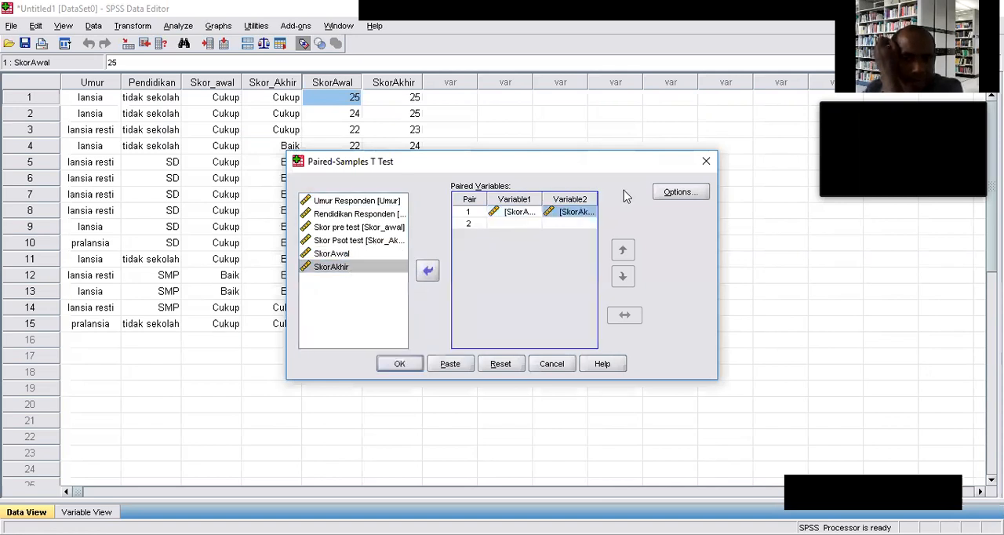
left_click(409, 368)
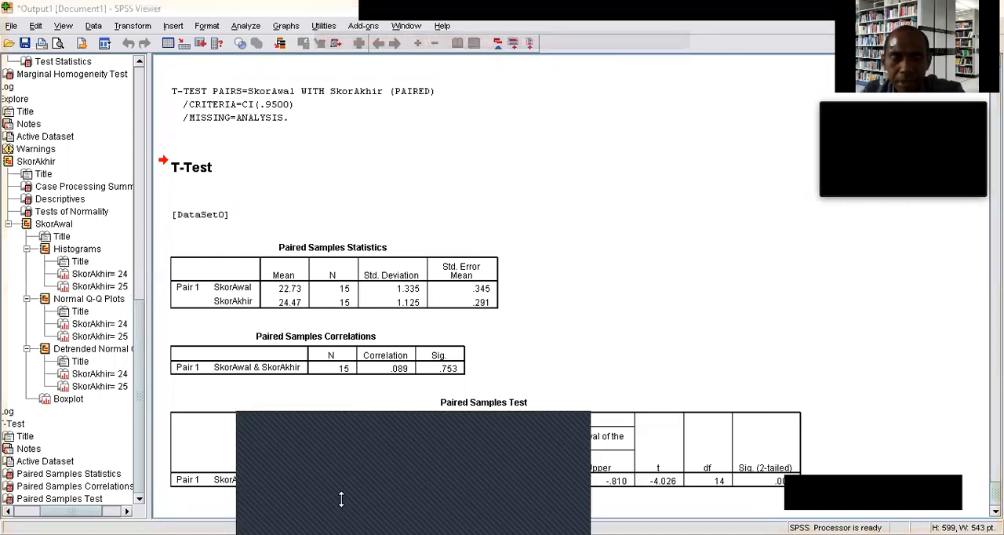
Examine the T-Test output, including the Paired Samples Statistics, Correlations and Test tables, along with the preceding SkorAwal boxplot.
left_click(341, 499)
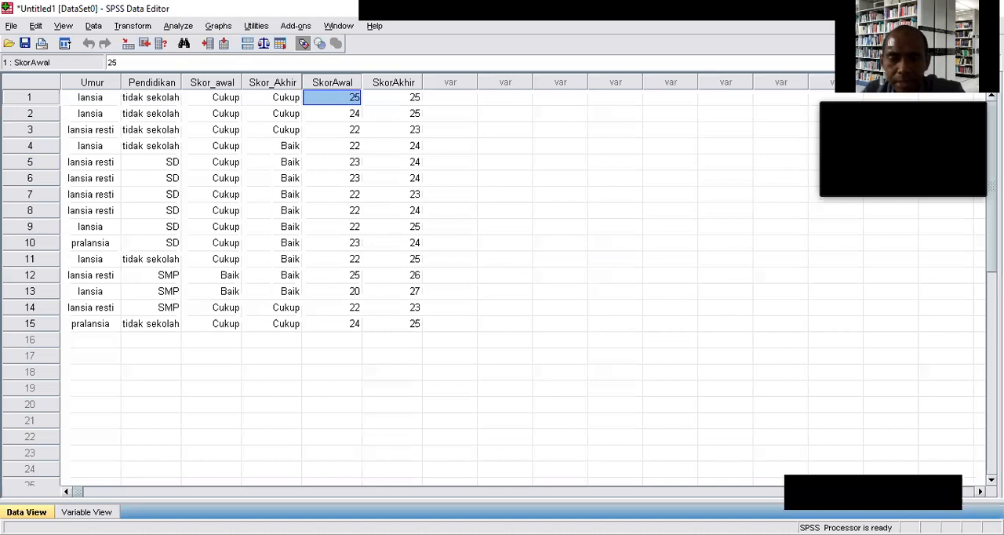
mouse_move(485, 533)
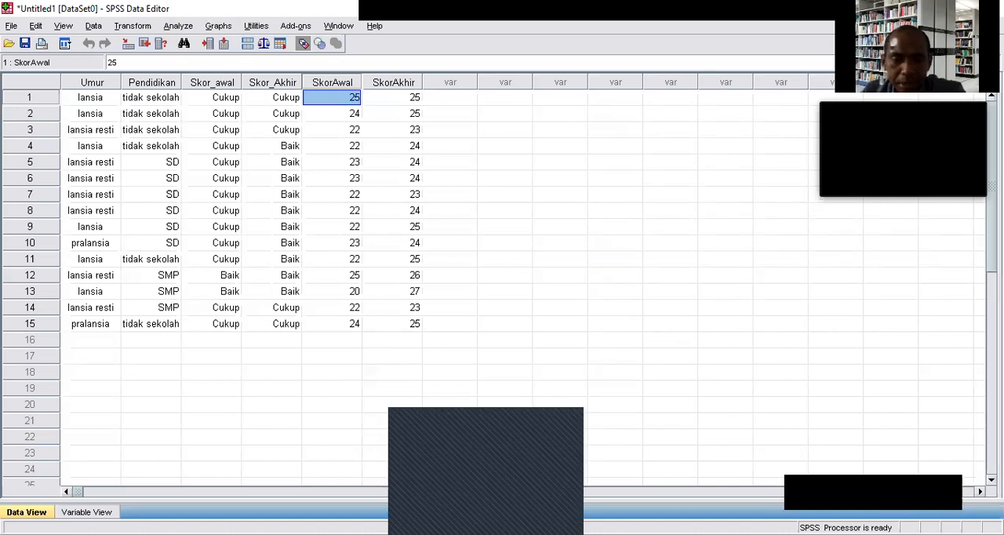
left_click(468, 477)
scroll(478, 448, "up", 5)
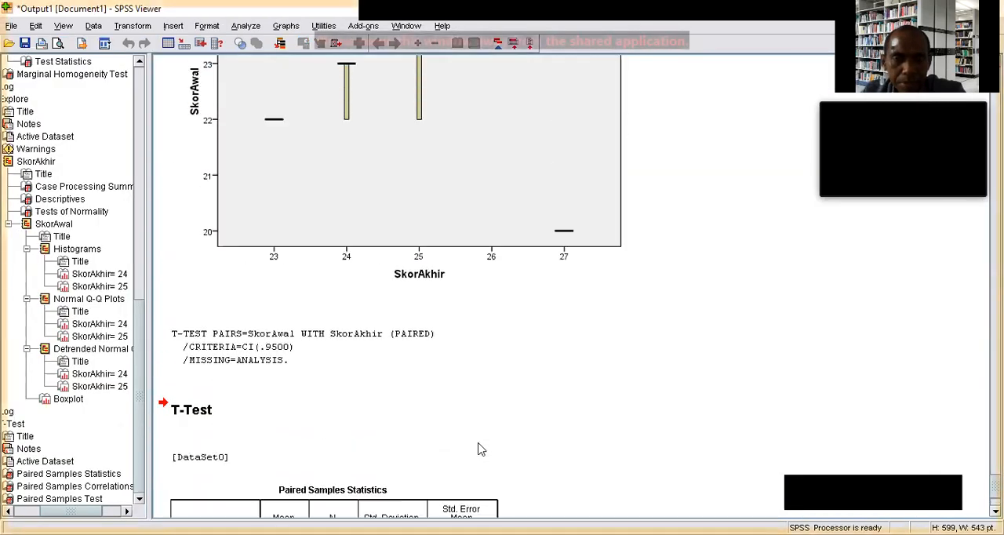
scroll(481, 448, "up", 5)
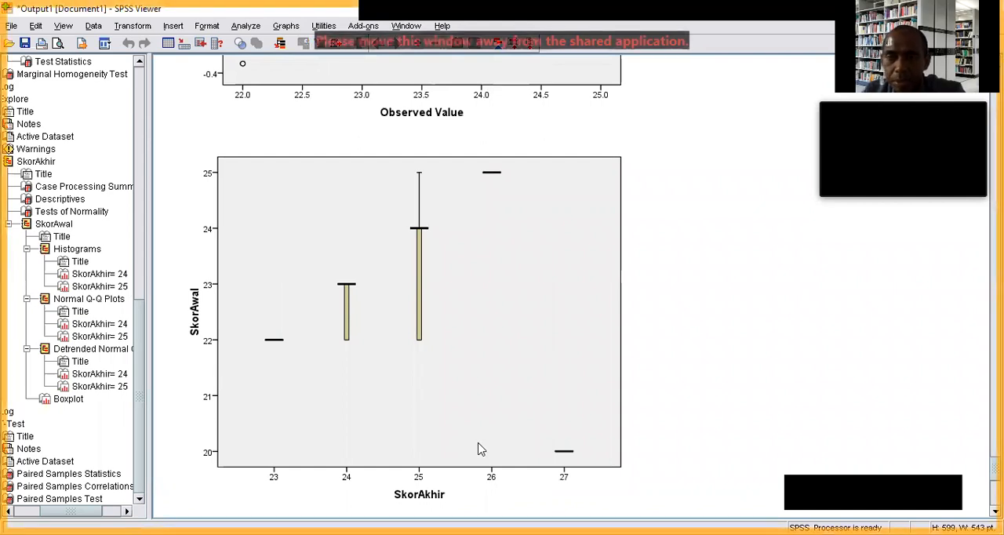
scroll(481, 449, "down", 7)
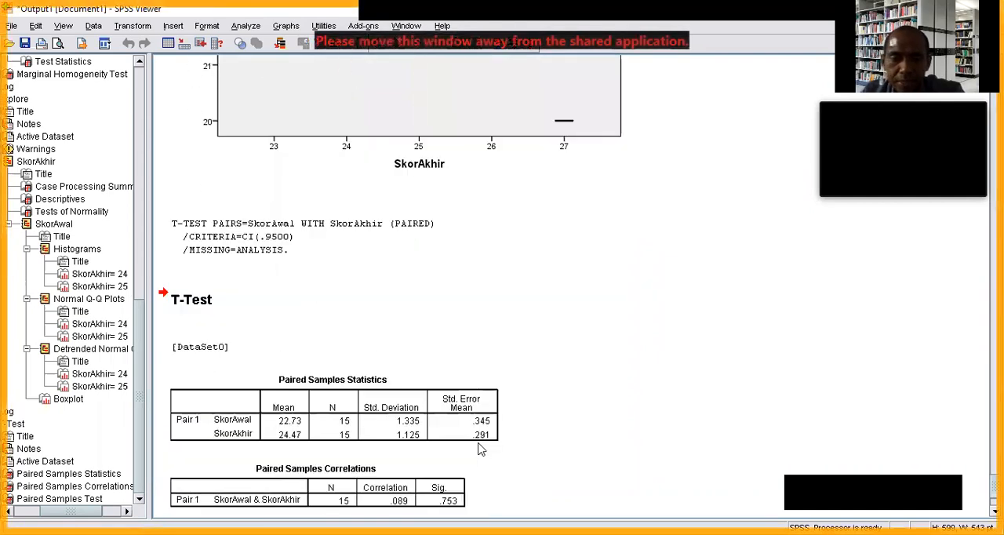
scroll(481, 449, "down", 3)
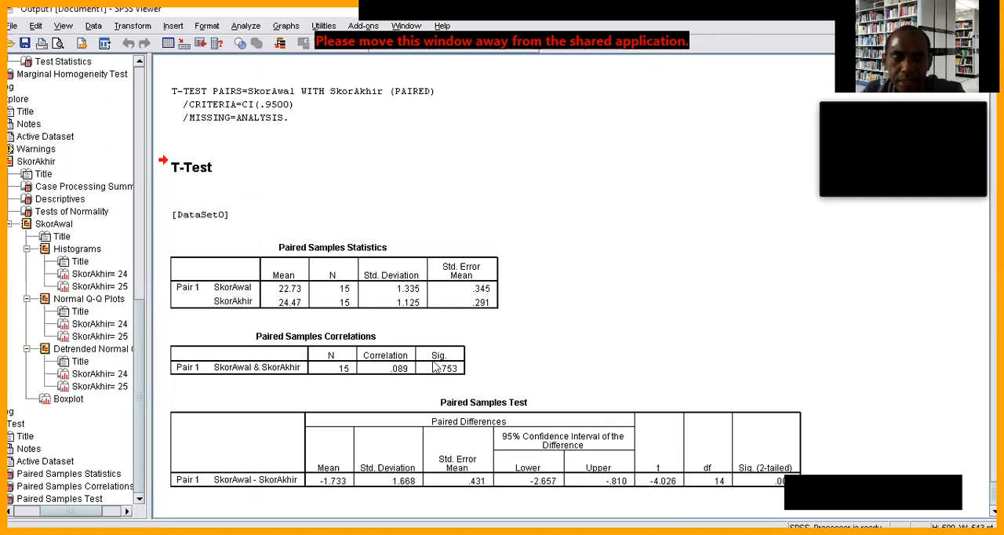